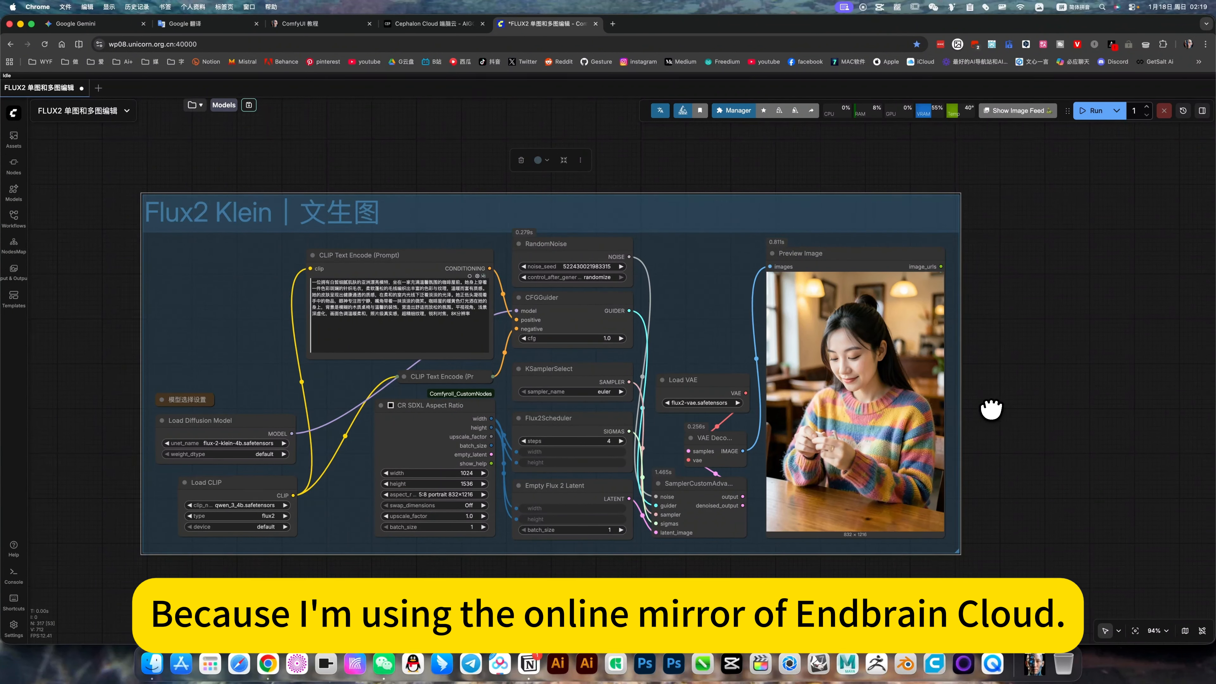
# Run the standalone Flux2 Klein｜文生图 workflow and inspect the generated portrait's facial and sweater detail in the image preview.
pyautogui.moveTo(990, 407); pyautogui.dragTo(963, 415)
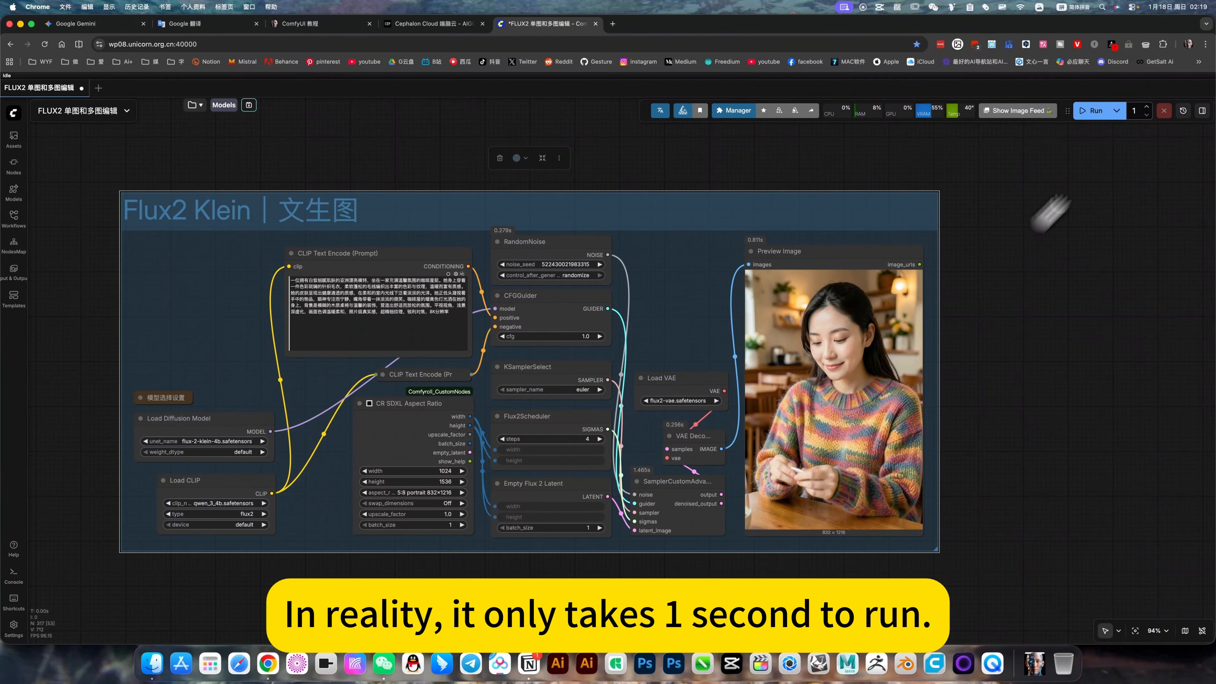
pyautogui.click(1092, 110)
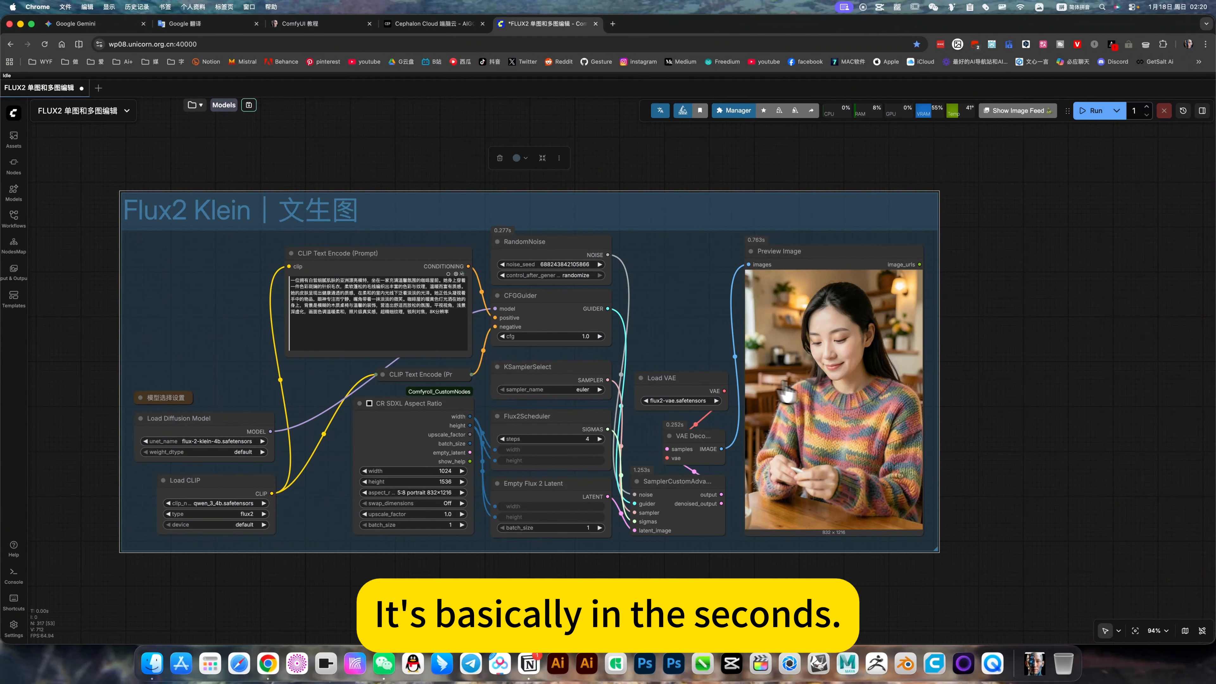
pyautogui.moveTo(1008, 417); pyautogui.dragTo(1034, 431)
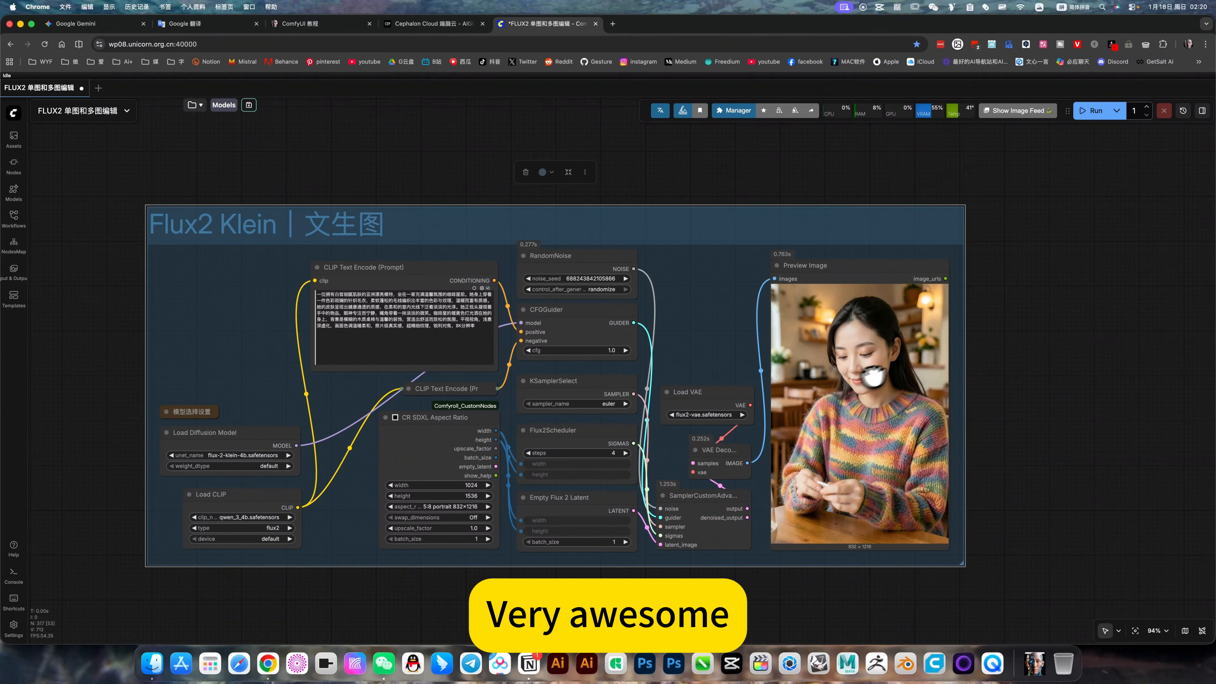
pyautogui.scroll(10, 878, 381)
pyautogui.scroll(-20, 885, 382)
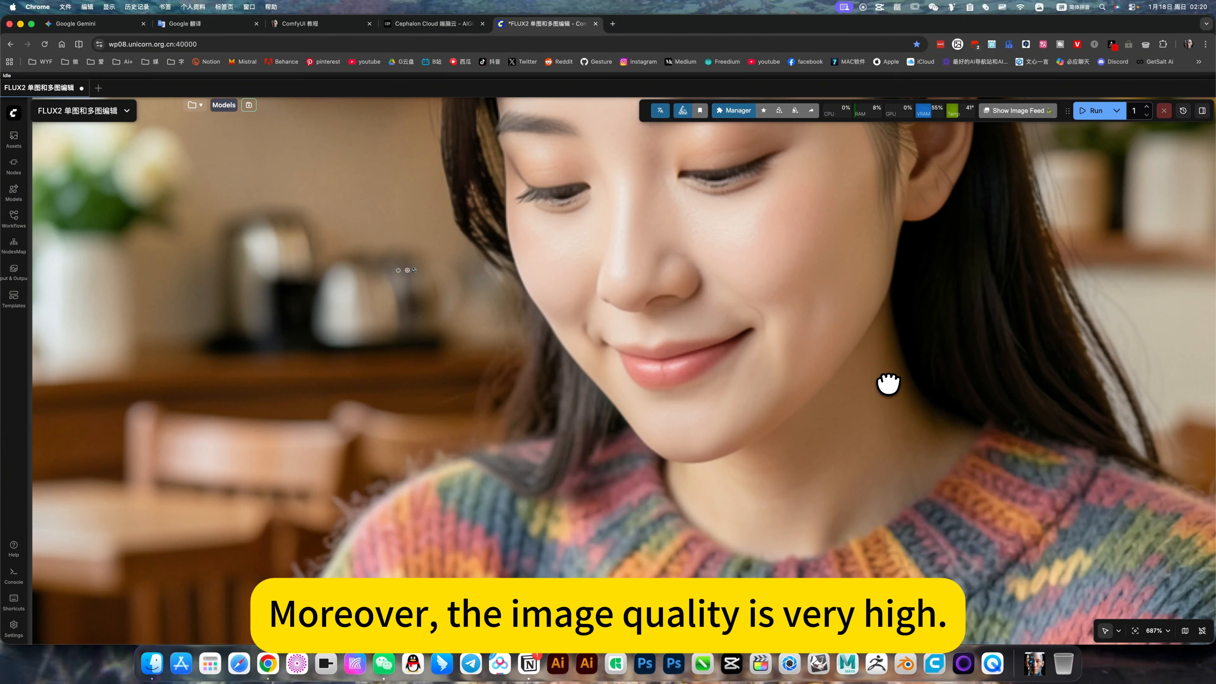
pyautogui.scroll(20, 885, 382)
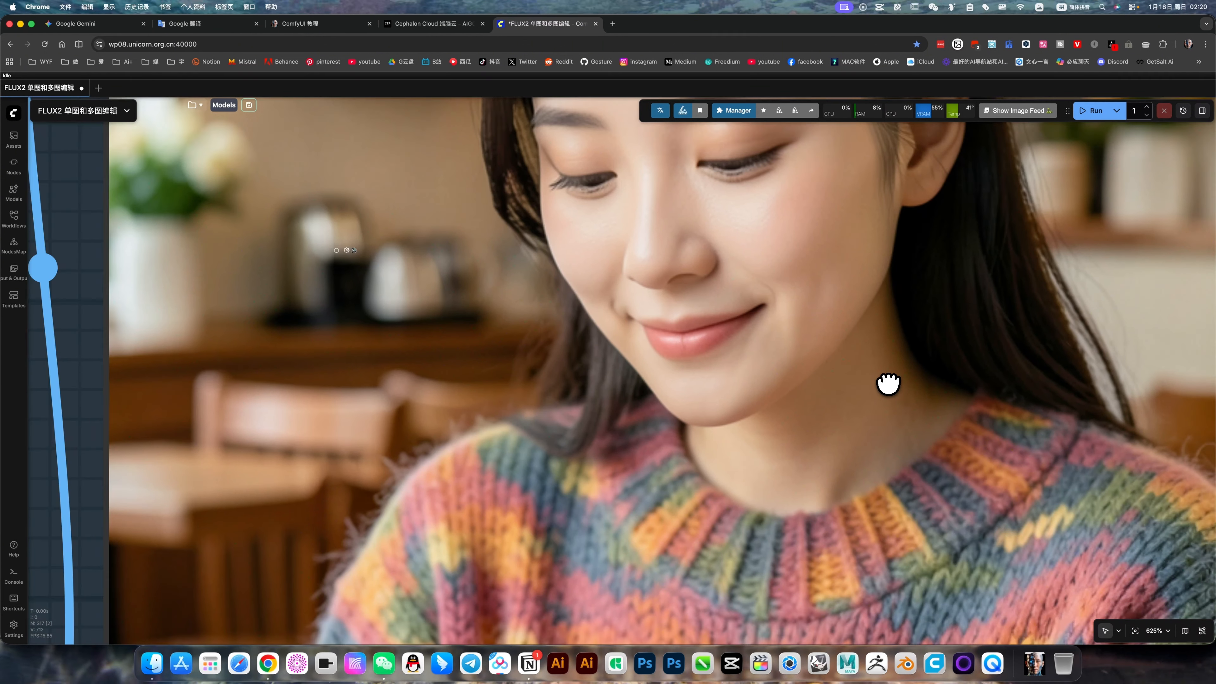
pyautogui.scroll(-7, 716, 268)
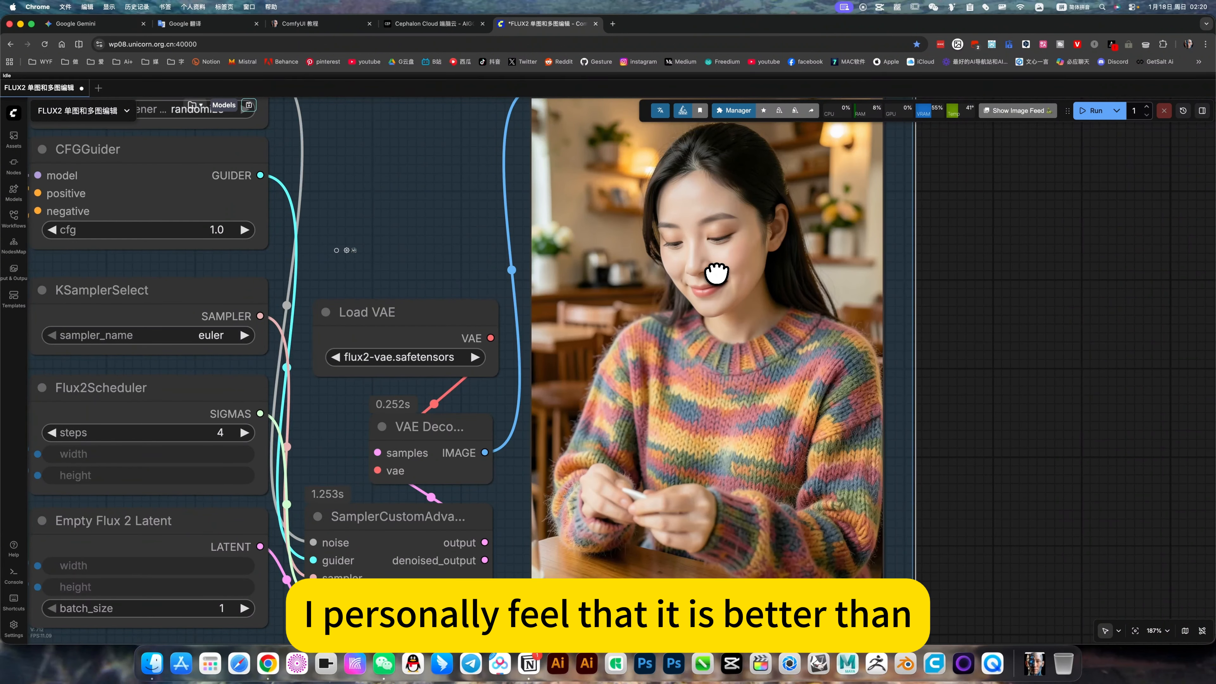
pyautogui.scroll(-10, 717, 272)
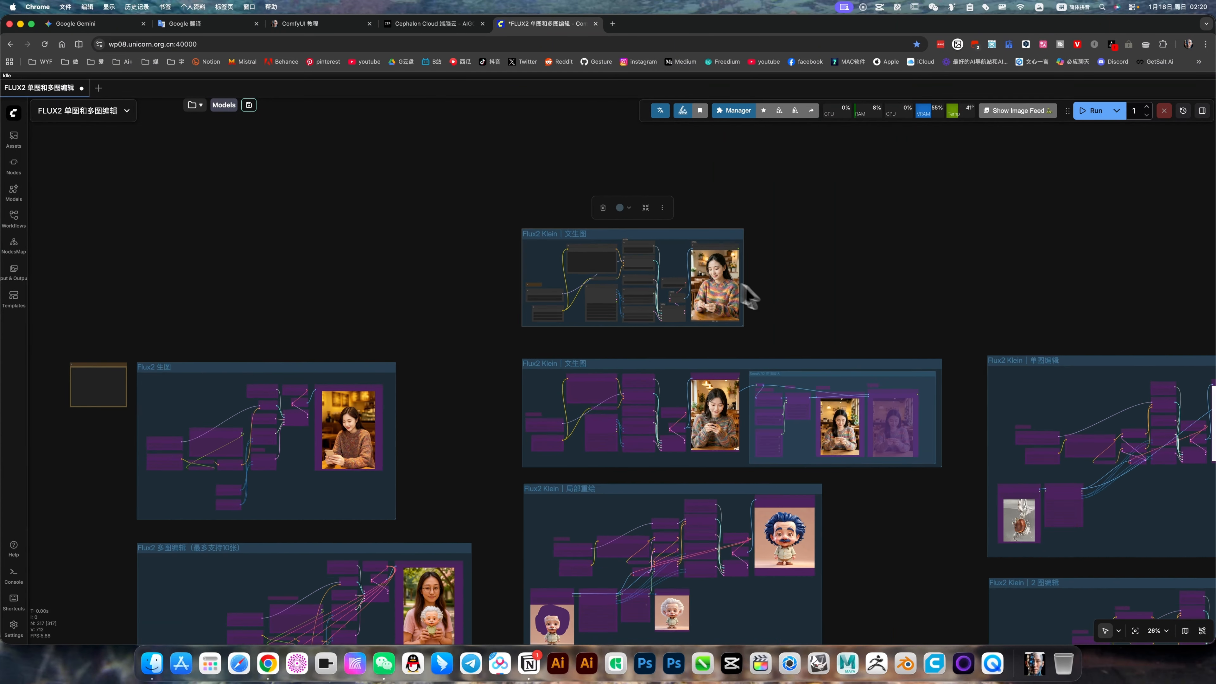
# Set the nodes of the second Flux2 Klein｜文生图 group and the 局部重绘 group below it to Always.
pyautogui.moveTo(813, 308); pyautogui.dragTo(808, 307)
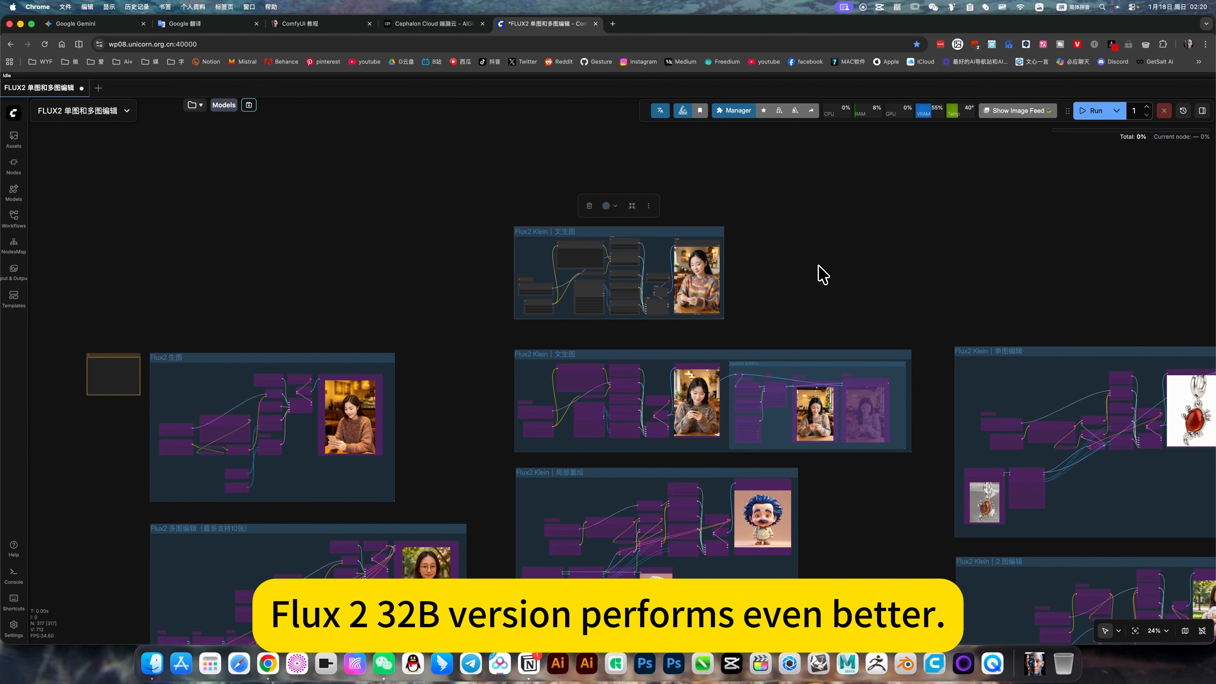
pyautogui.scroll(-2, 818, 275)
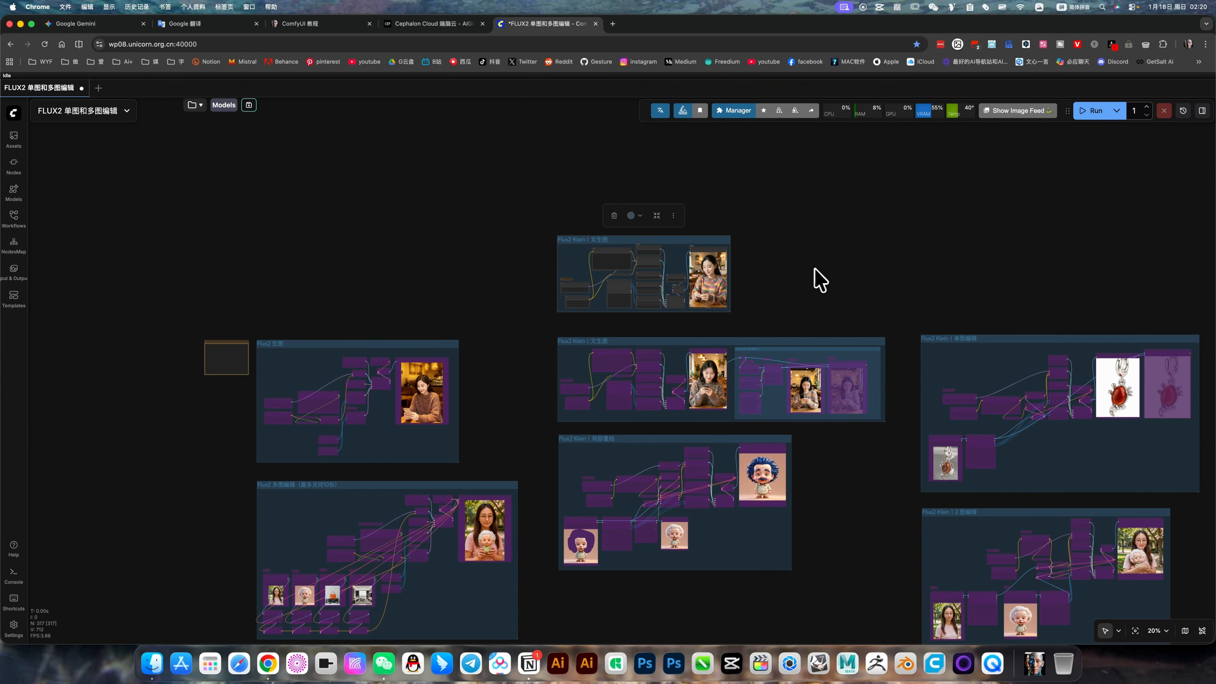
pyautogui.moveTo(789, 242); pyautogui.dragTo(728, 206)
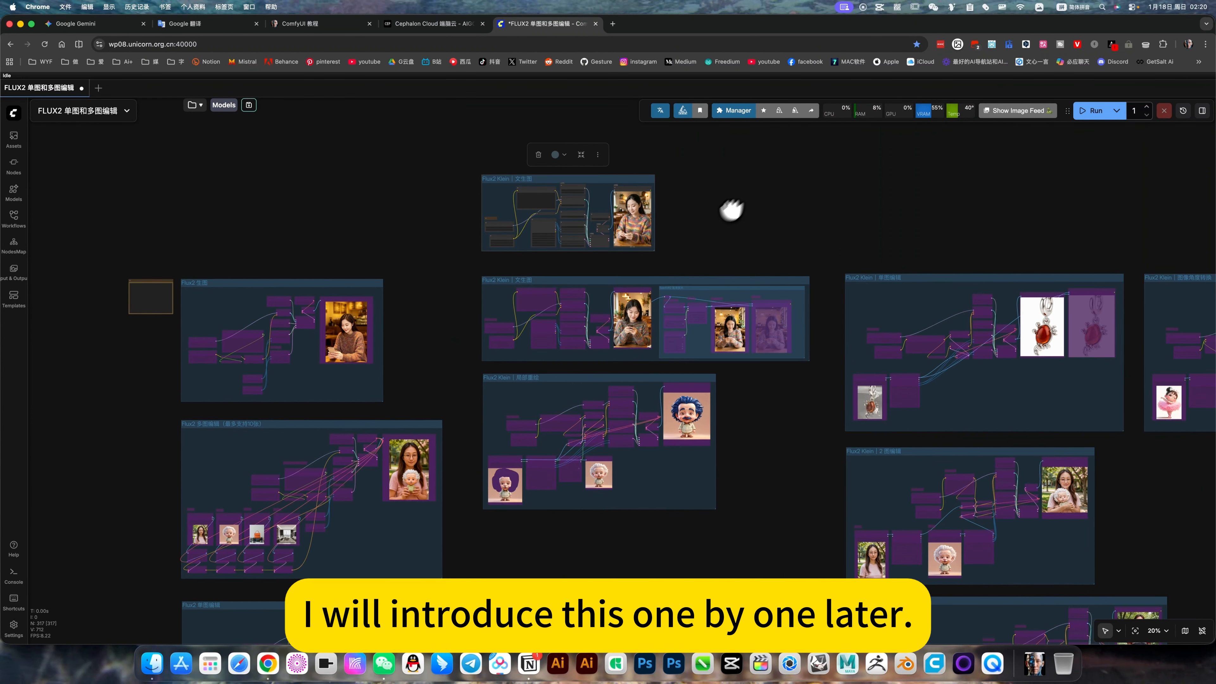
pyautogui.rightClick(615, 355)
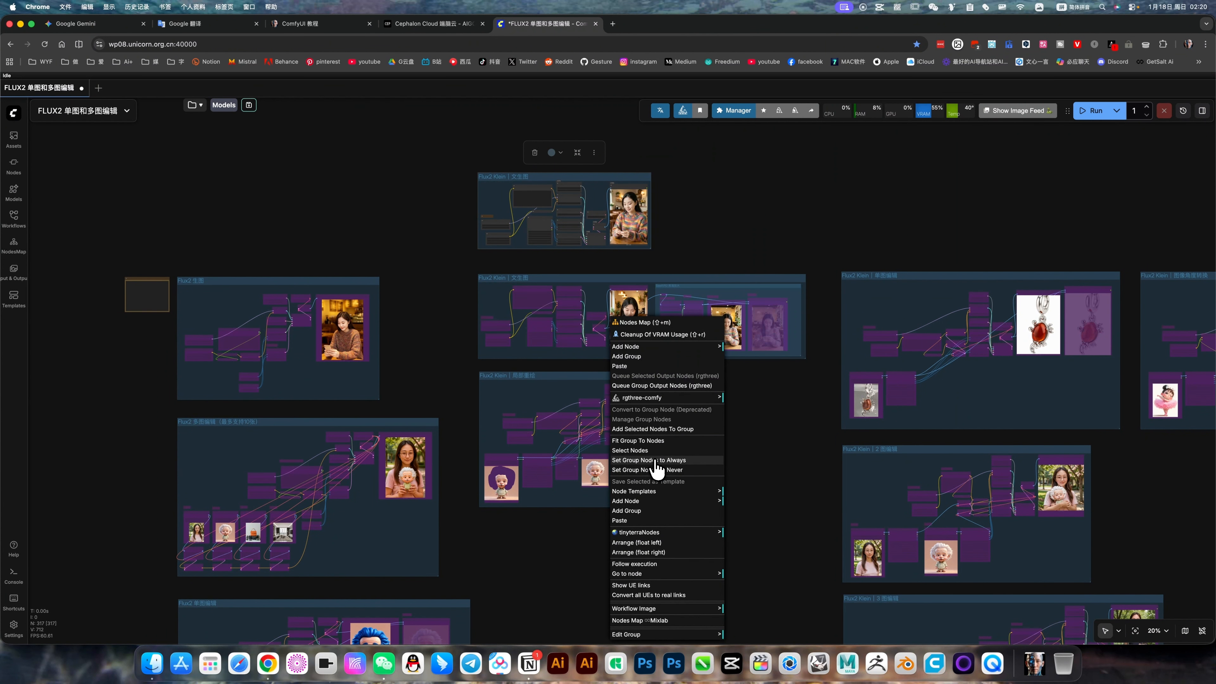
pyautogui.rightClick(660, 486)
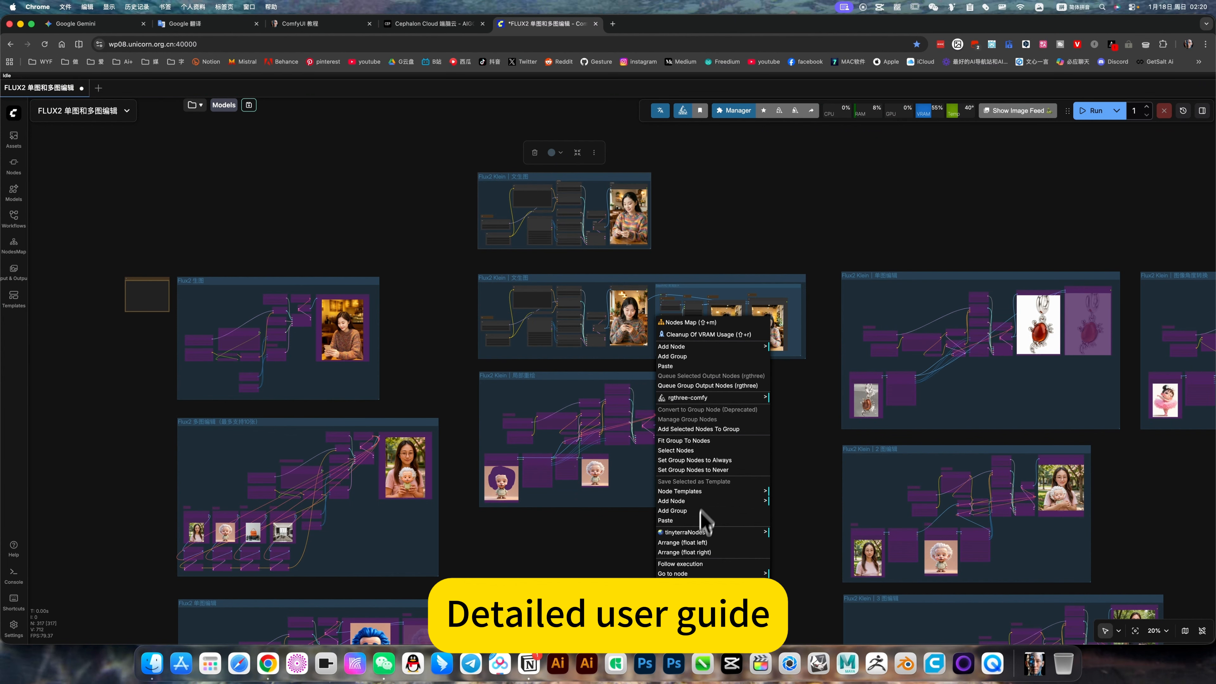
pyautogui.click(709, 461)
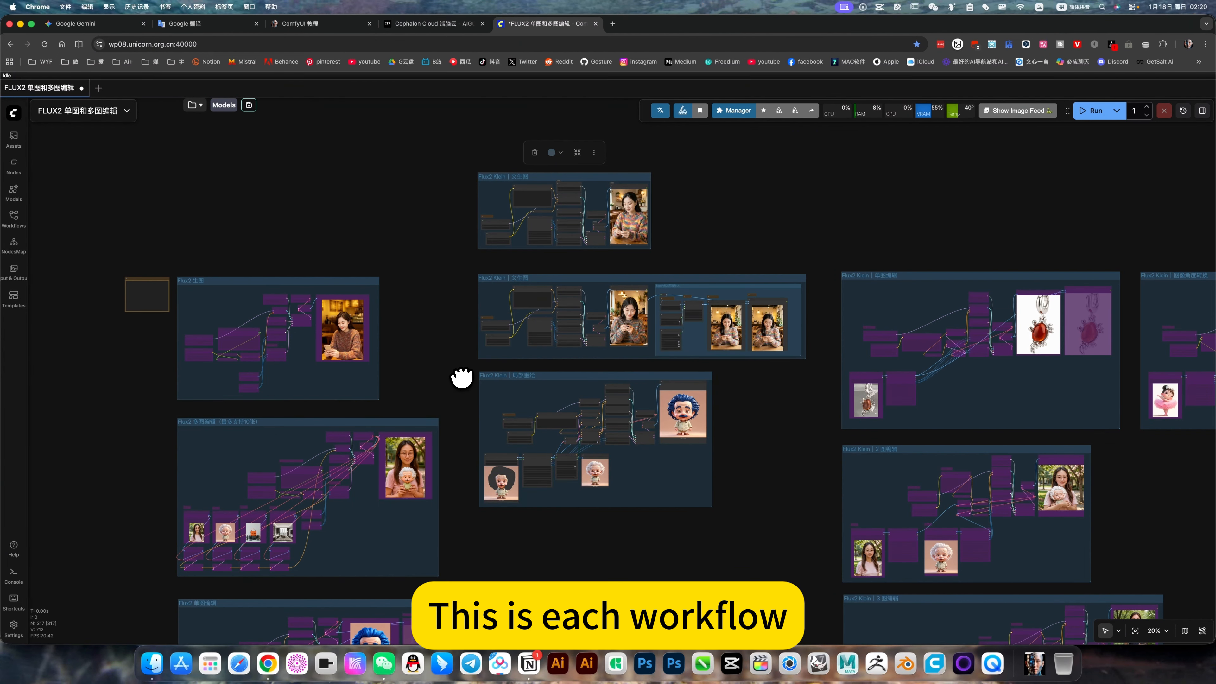
# Set the nodes of the 单图编辑 group, the 2 图编辑 group and the group with the pink ballerina to Always.
pyautogui.hscroll(10, 461, 377)
pyautogui.scroll(-5, 461, 377)
pyautogui.rightClick(671, 227)
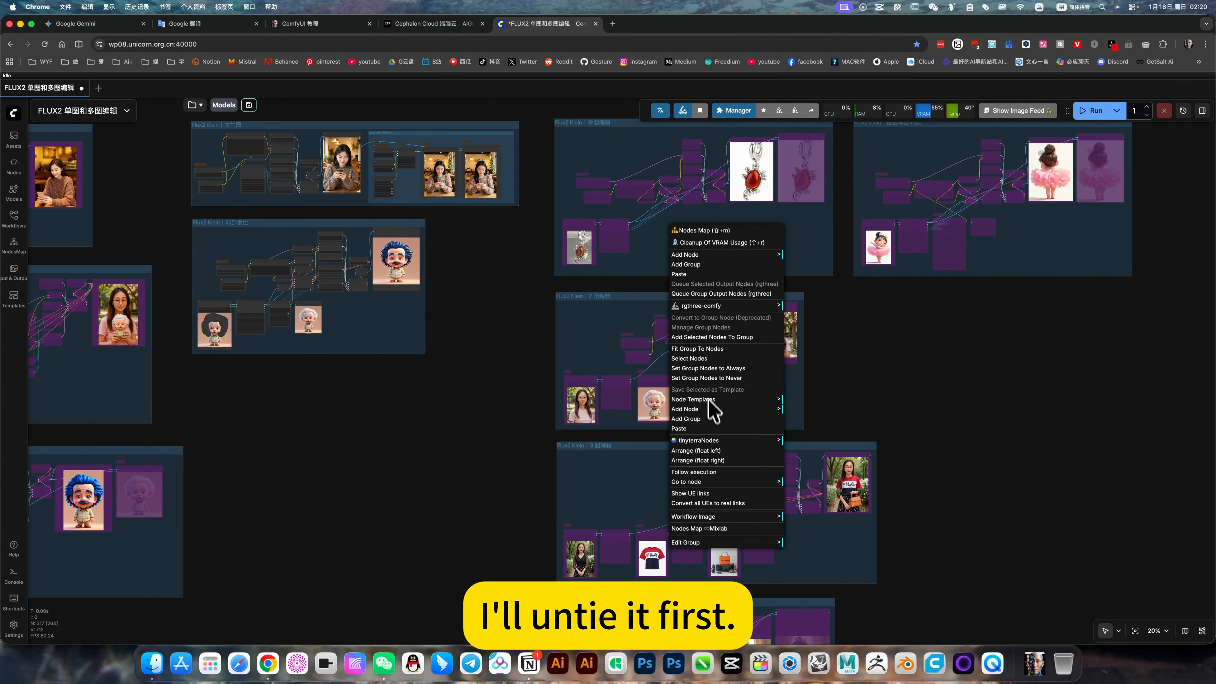
pyautogui.click(708, 368)
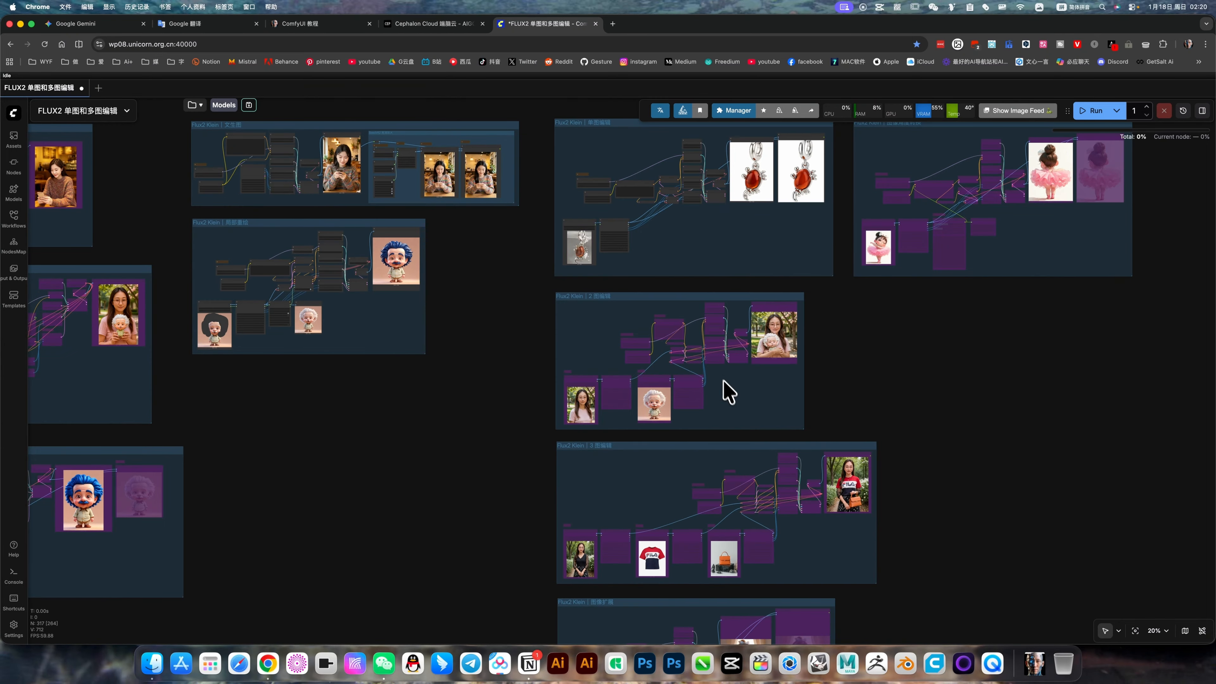
pyautogui.rightClick(728, 392)
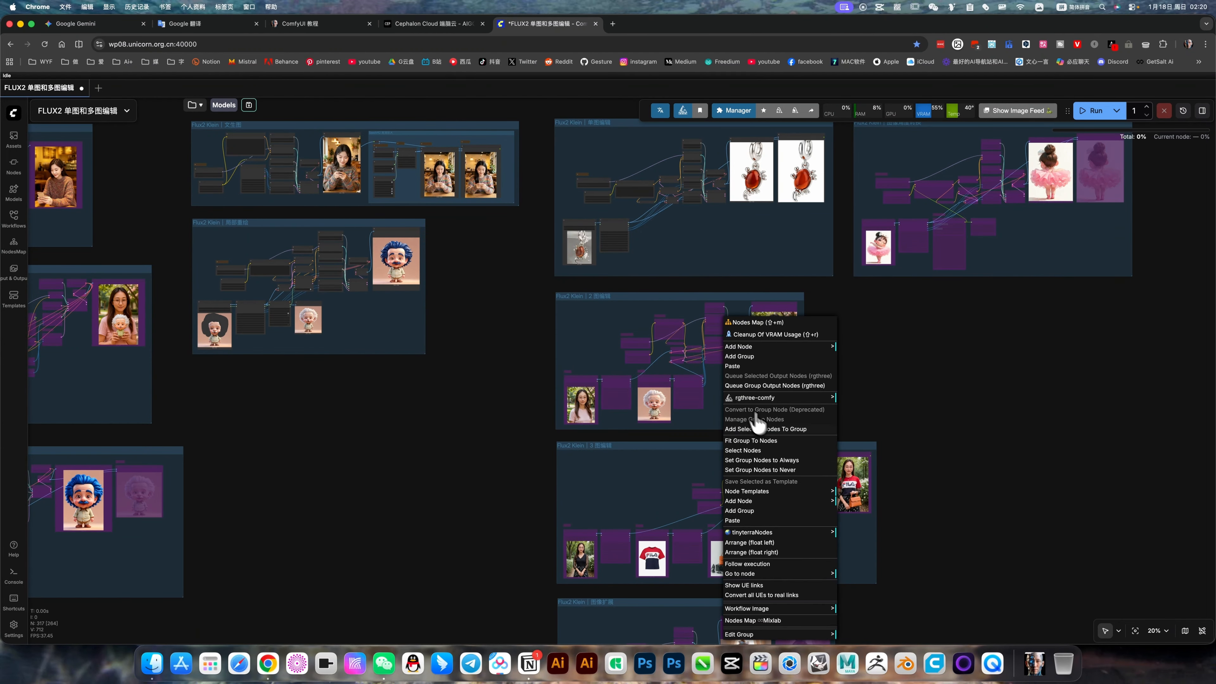
pyautogui.click(774, 460)
pyautogui.rightClick(1010, 270)
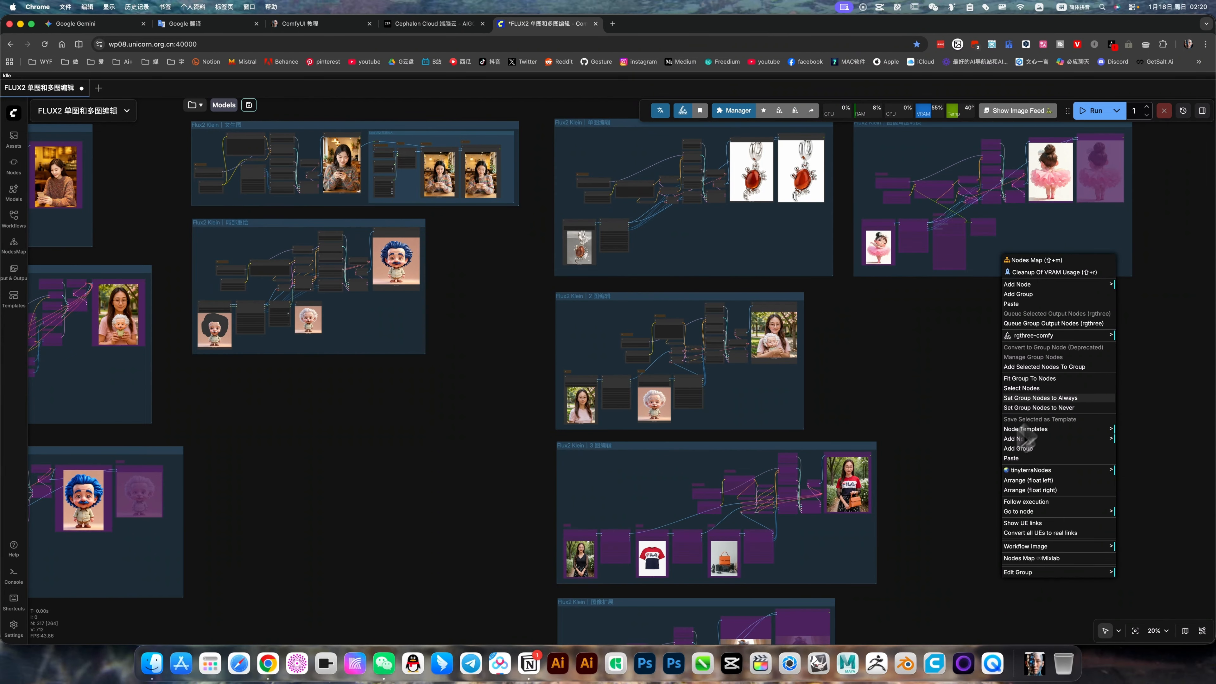
pyautogui.click(1029, 434)
# Set the nodes of the Flux2 Klein 3 图编辑 group and the image-extension group below it to Always.
pyautogui.scroll(-5, 863, 292)
pyautogui.hscroll(5, 828, 399)
pyautogui.scroll(3, 828, 399)
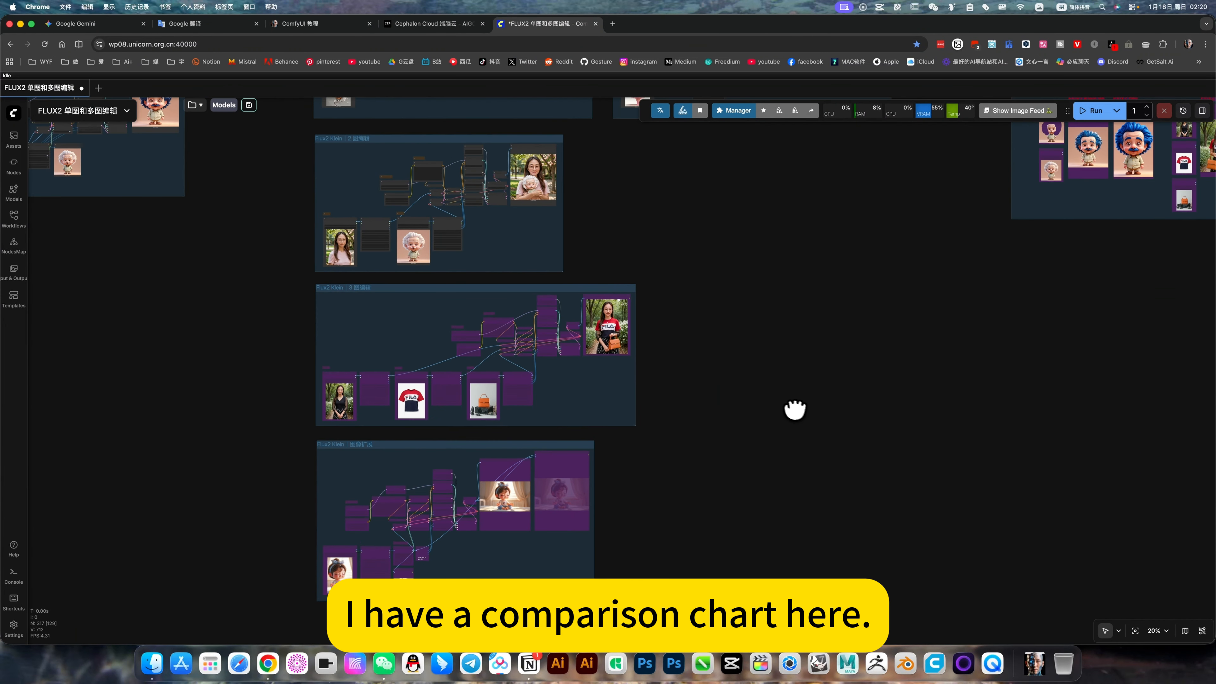
pyautogui.rightClick(608, 409)
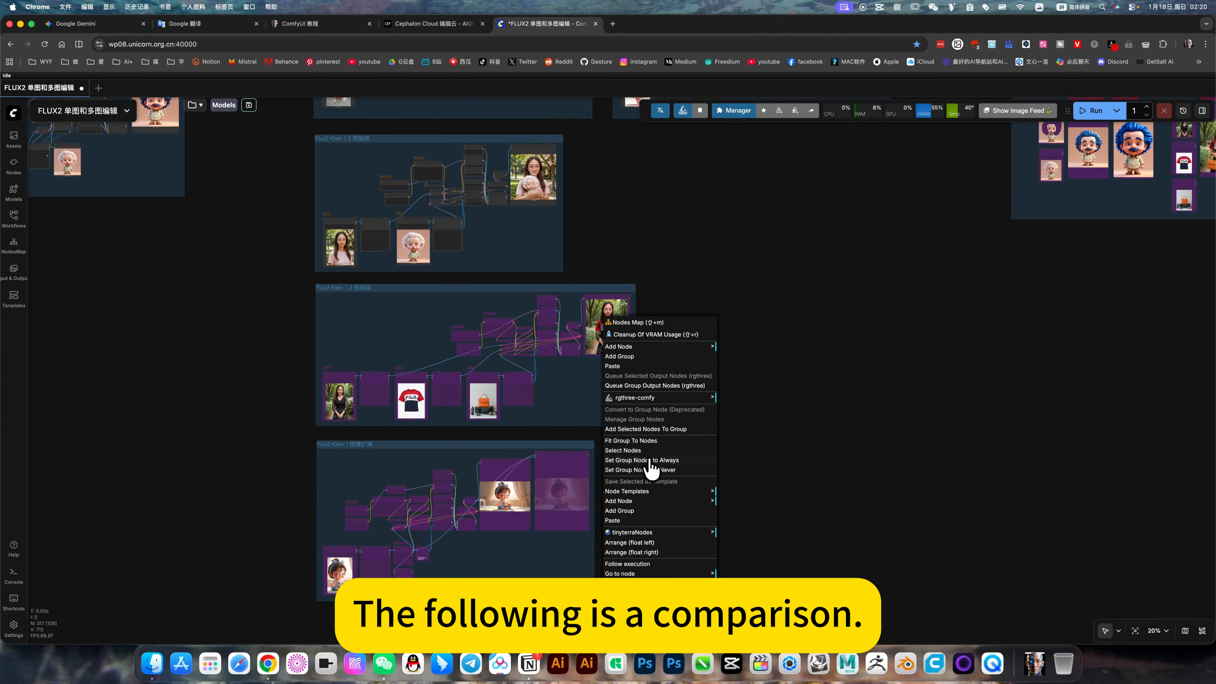
pyautogui.click(643, 478)
pyautogui.rightClick(547, 567)
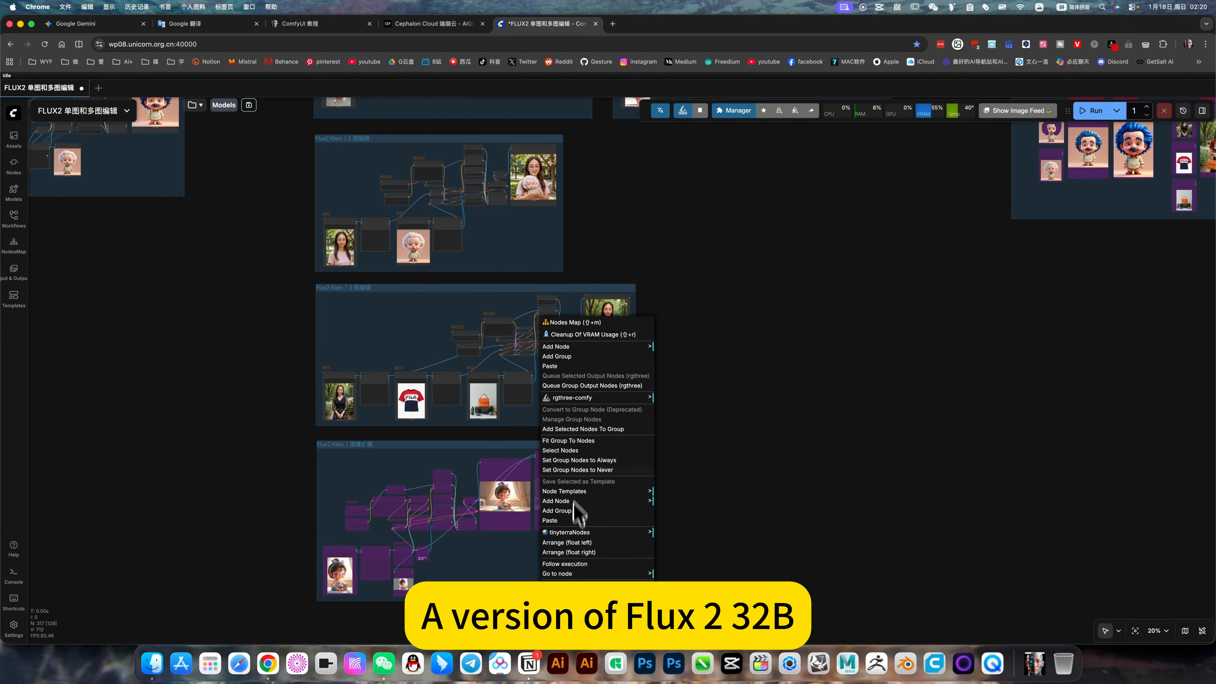
pyautogui.click(583, 468)
# Compare the Flux2 Klein 4b, Klein 9b and Flux2 dev portraits in the 5090 time and quality comparison group, including run times and colour saturation.
pyautogui.scroll(-4, 694, 486)
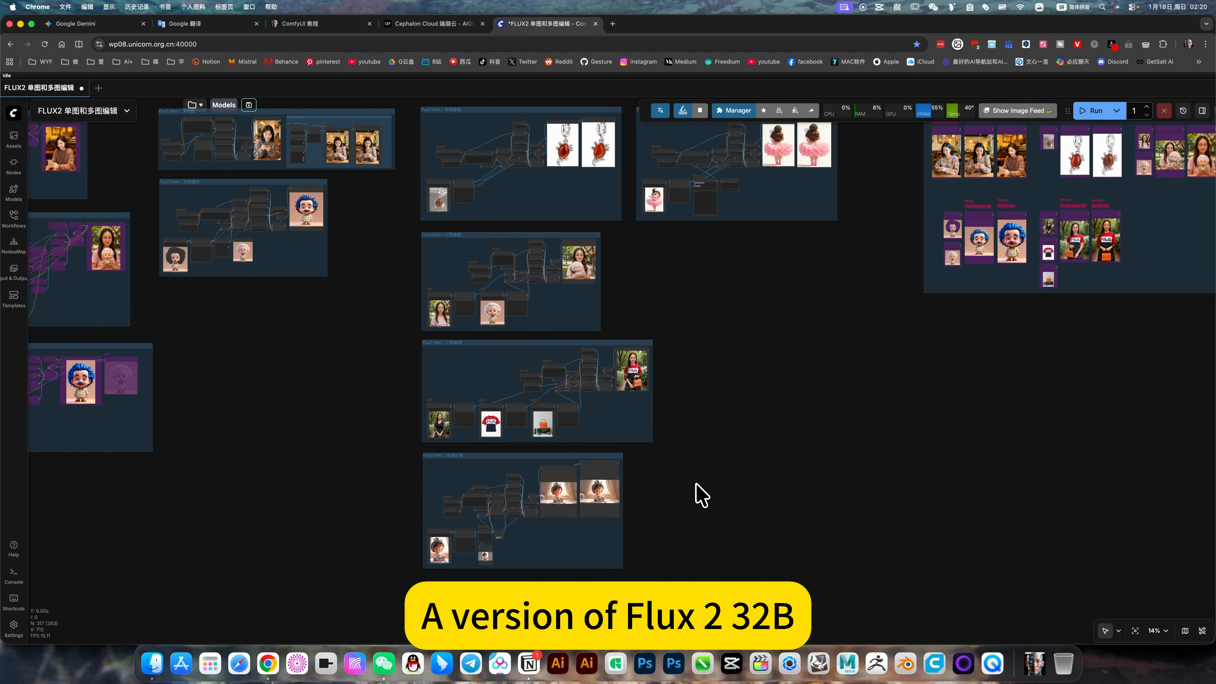
pyautogui.moveTo(862, 400); pyautogui.dragTo(597, 509)
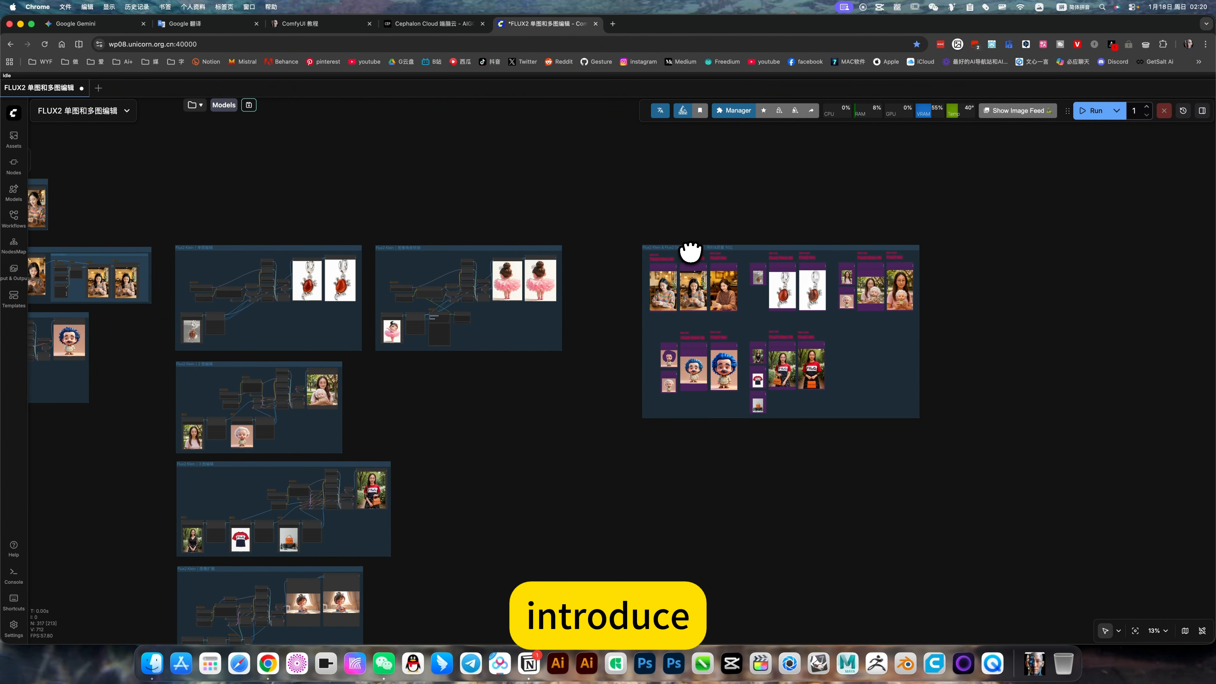
pyautogui.scroll(15, 691, 252)
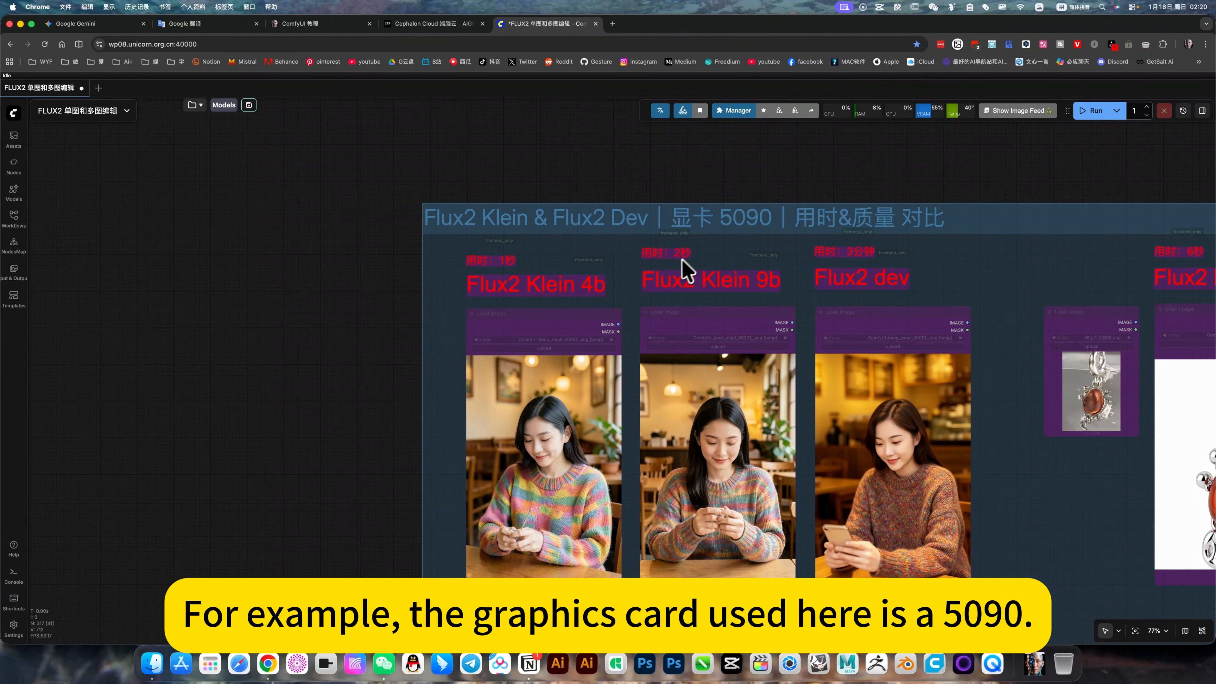
pyautogui.scroll(3, 678, 196)
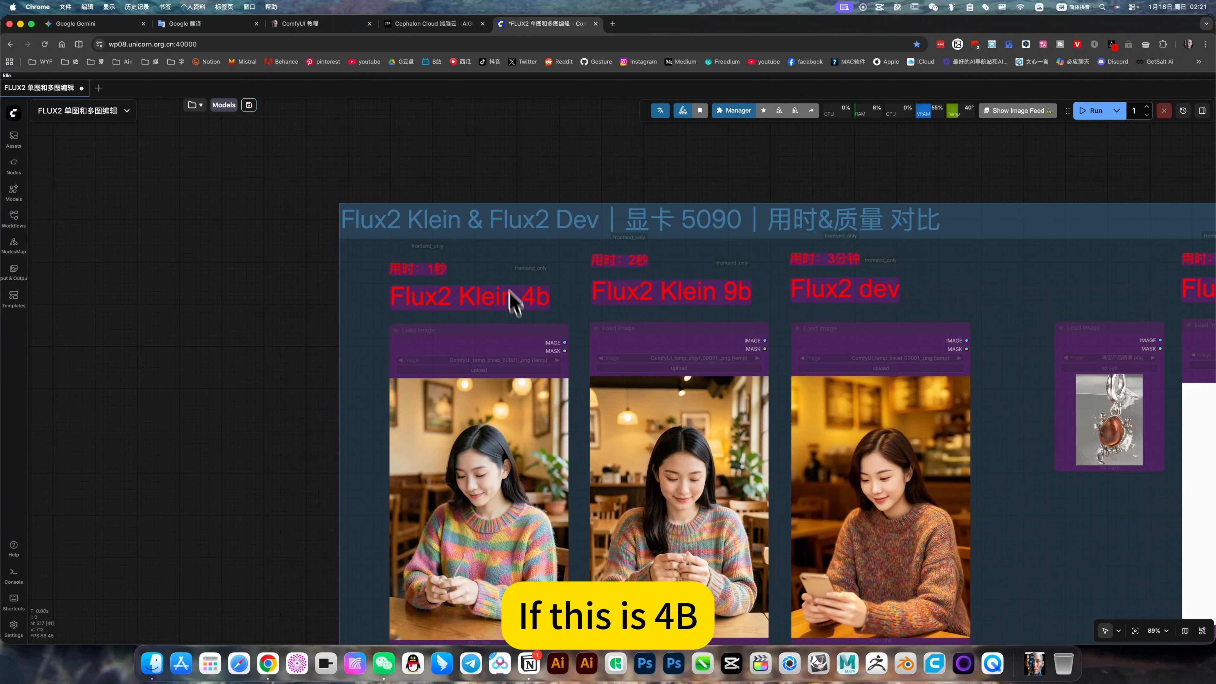
pyautogui.moveTo(498, 254); pyautogui.dragTo(475, 230)
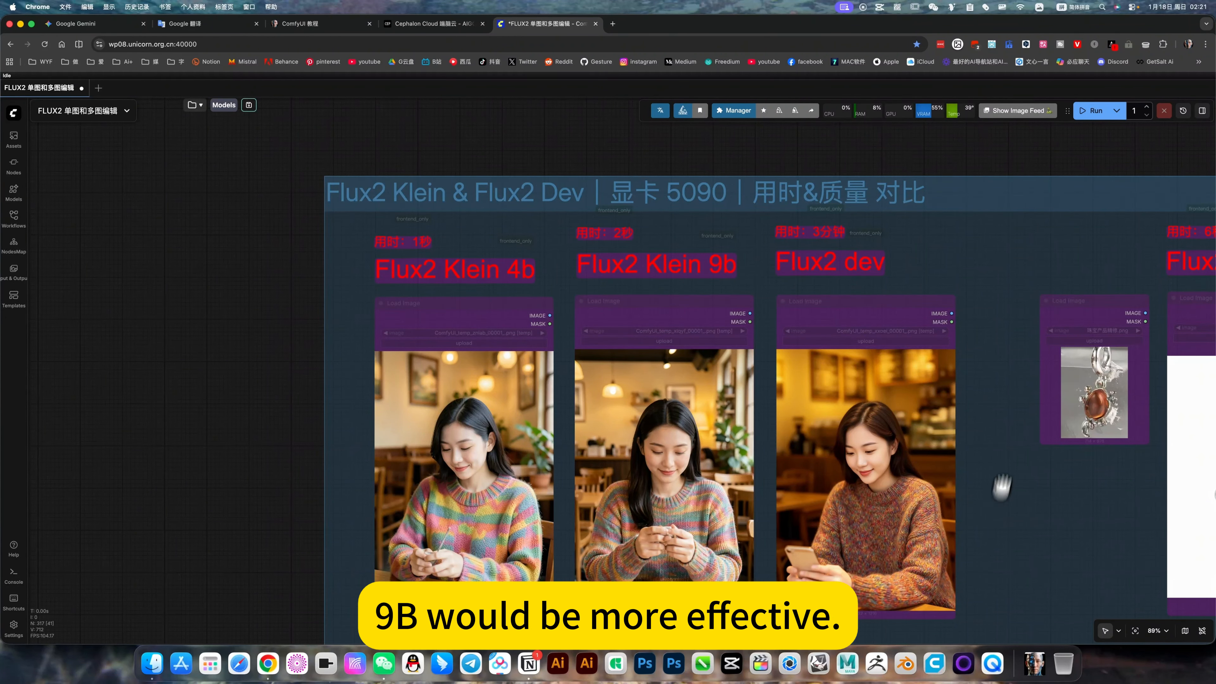
pyautogui.moveTo(1001, 488); pyautogui.dragTo(1009, 445)
pyautogui.scroll(10, 694, 423)
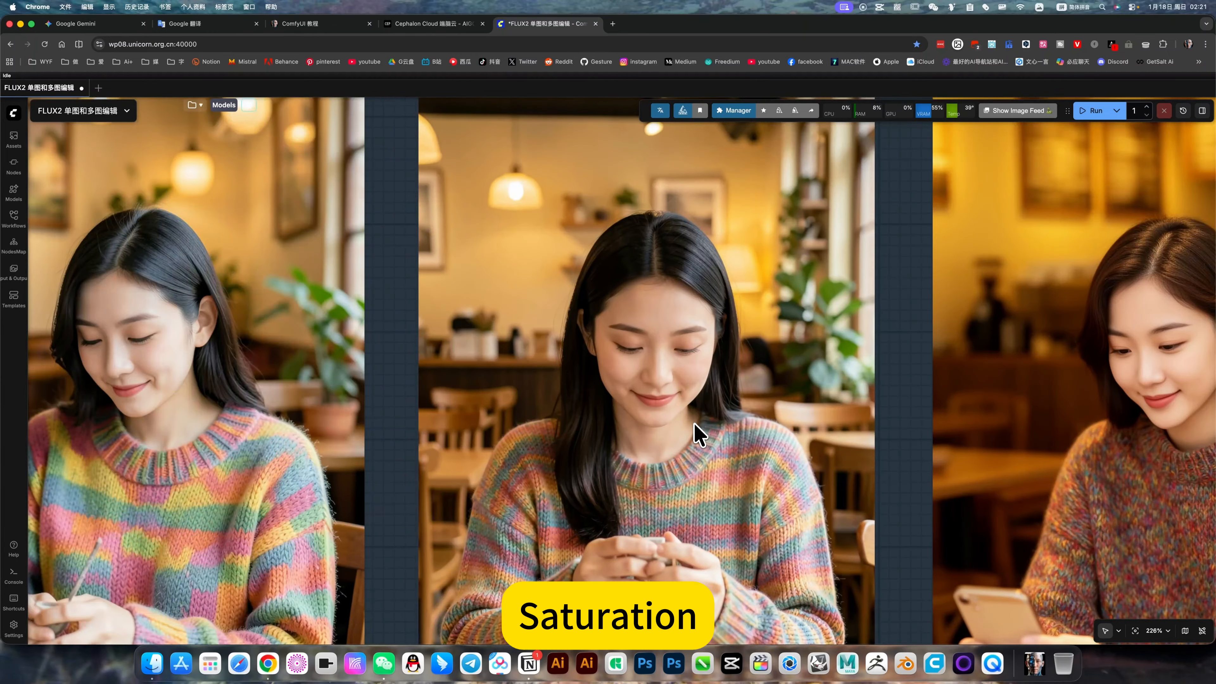
pyautogui.scroll(-4, 676, 379)
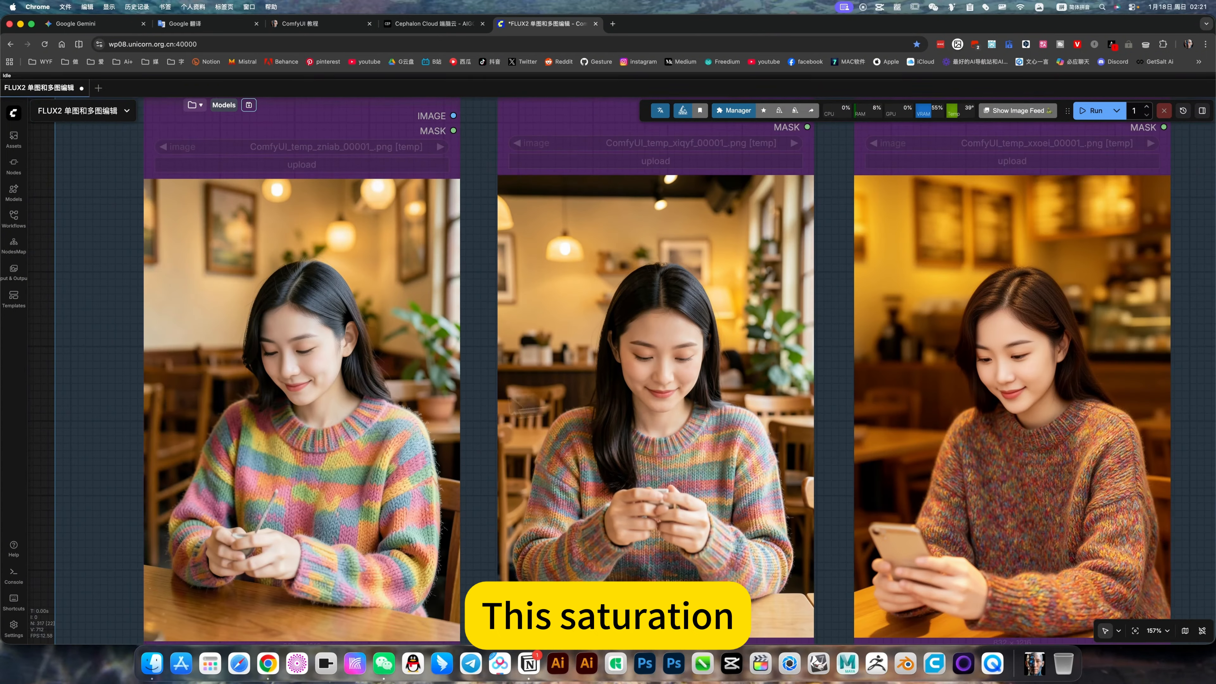
pyautogui.scroll(5, 288, 413)
pyautogui.scroll(-10, 287, 411)
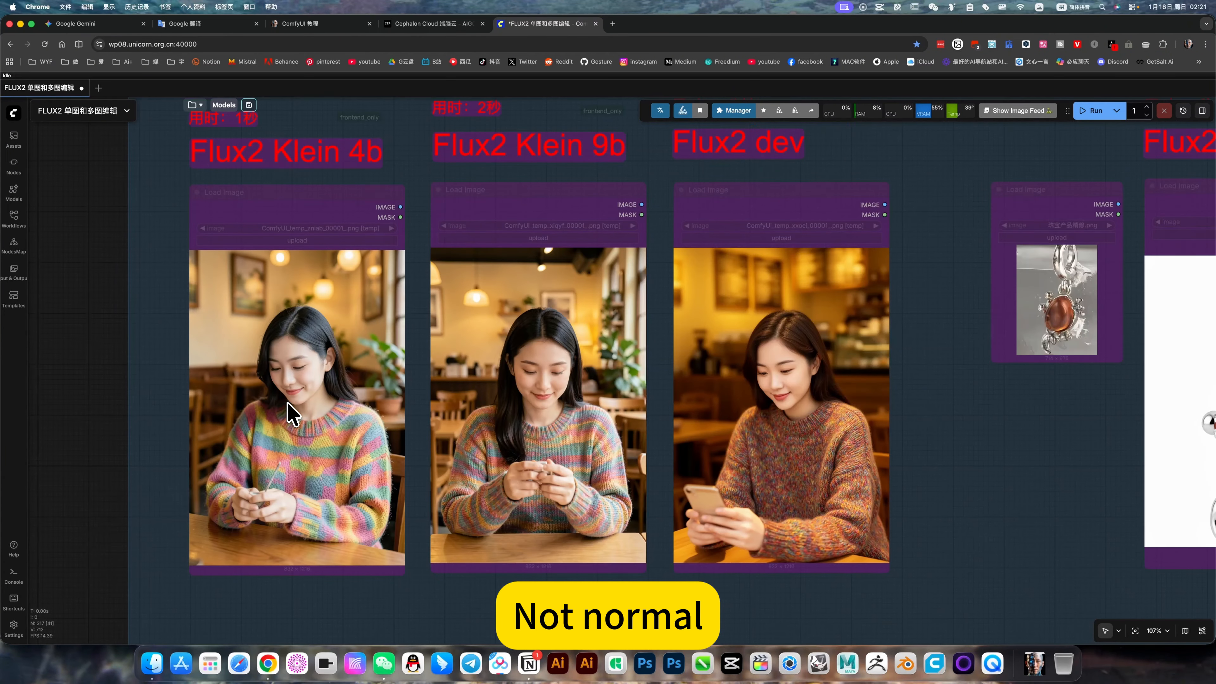
pyautogui.scroll(1, 289, 411)
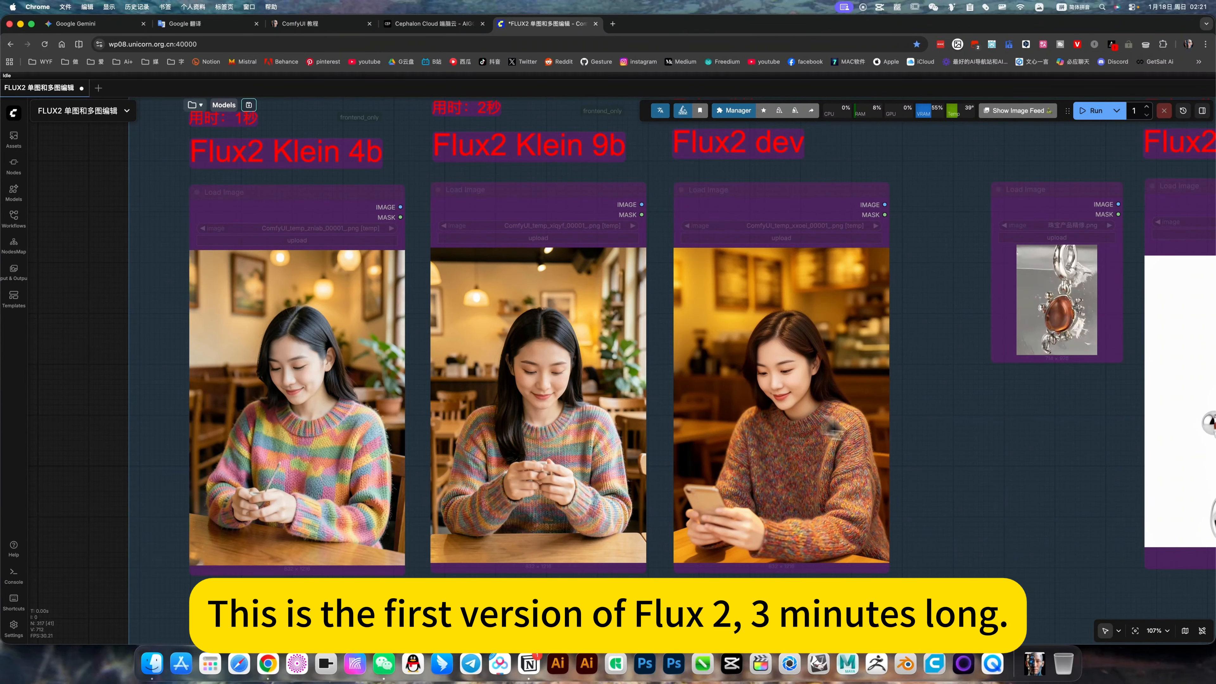
# Examine the Flux2 dev portrait's face and sweater detail up close and compare it with the two Klein portraits.
pyautogui.moveTo(972, 440); pyautogui.dragTo(946, 520)
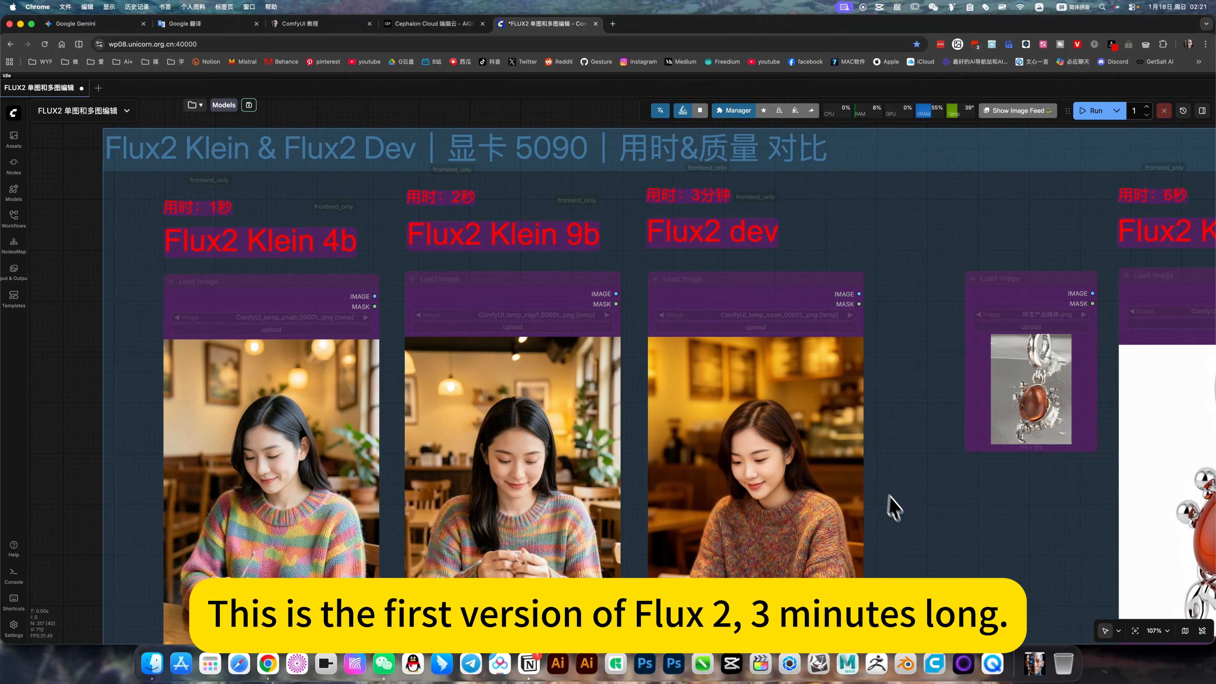
pyautogui.moveTo(901, 512); pyautogui.dragTo(898, 434)
pyautogui.scroll(10, 832, 443)
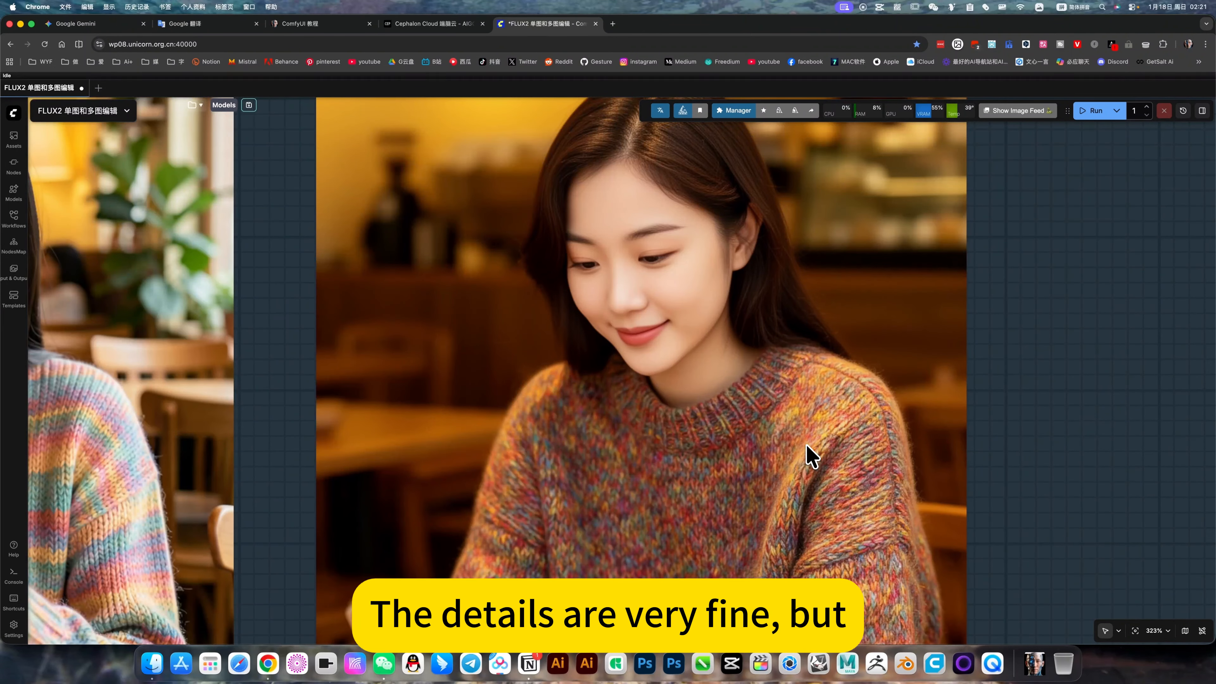
pyautogui.scroll(8, 642, 265)
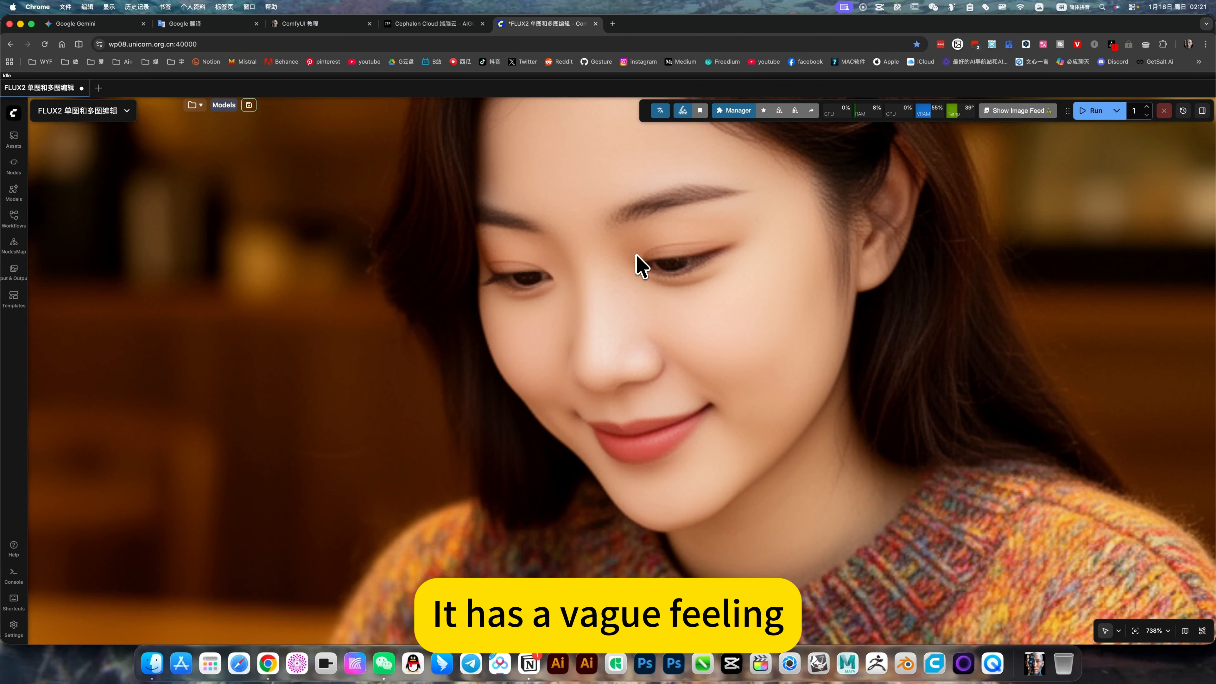
pyautogui.scroll(-16, 641, 265)
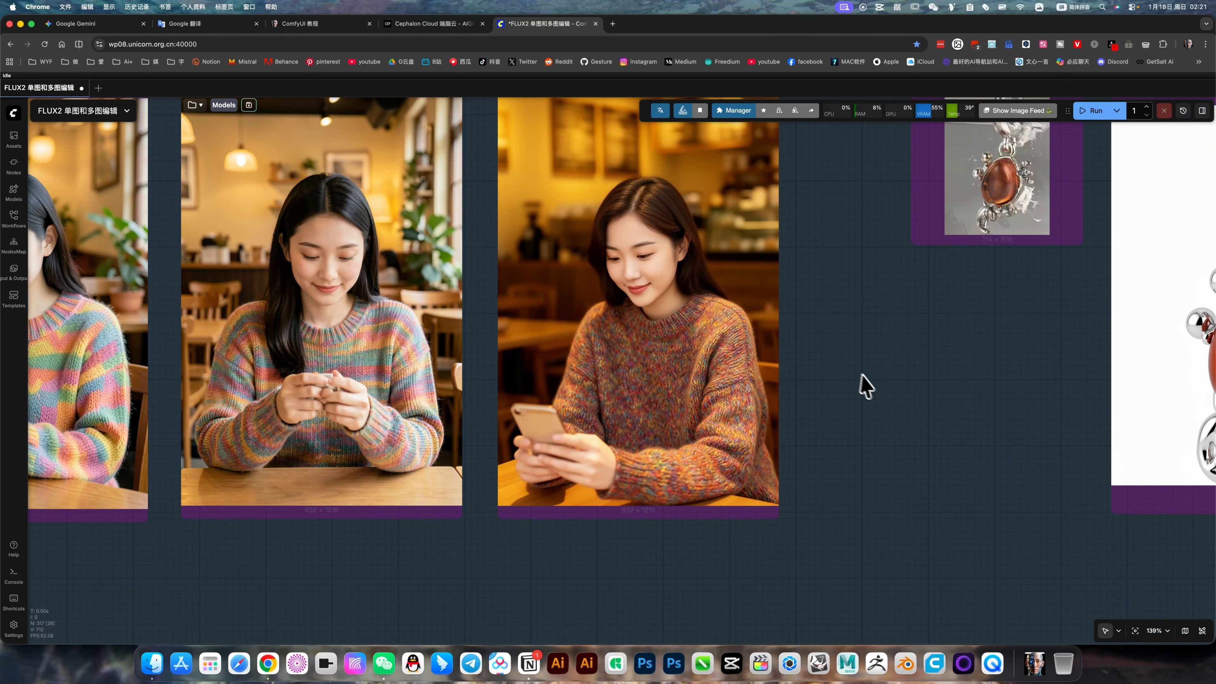
pyautogui.moveTo(981, 449); pyautogui.dragTo(1127, 551)
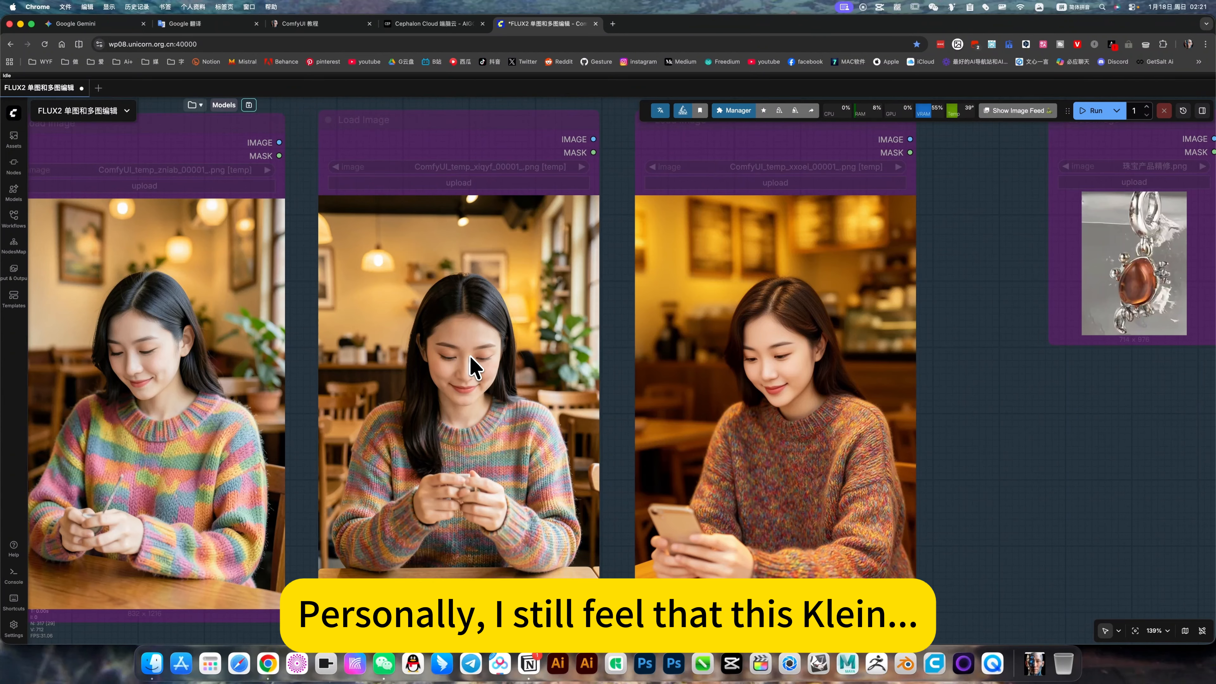
pyautogui.scroll(-1, 471, 368)
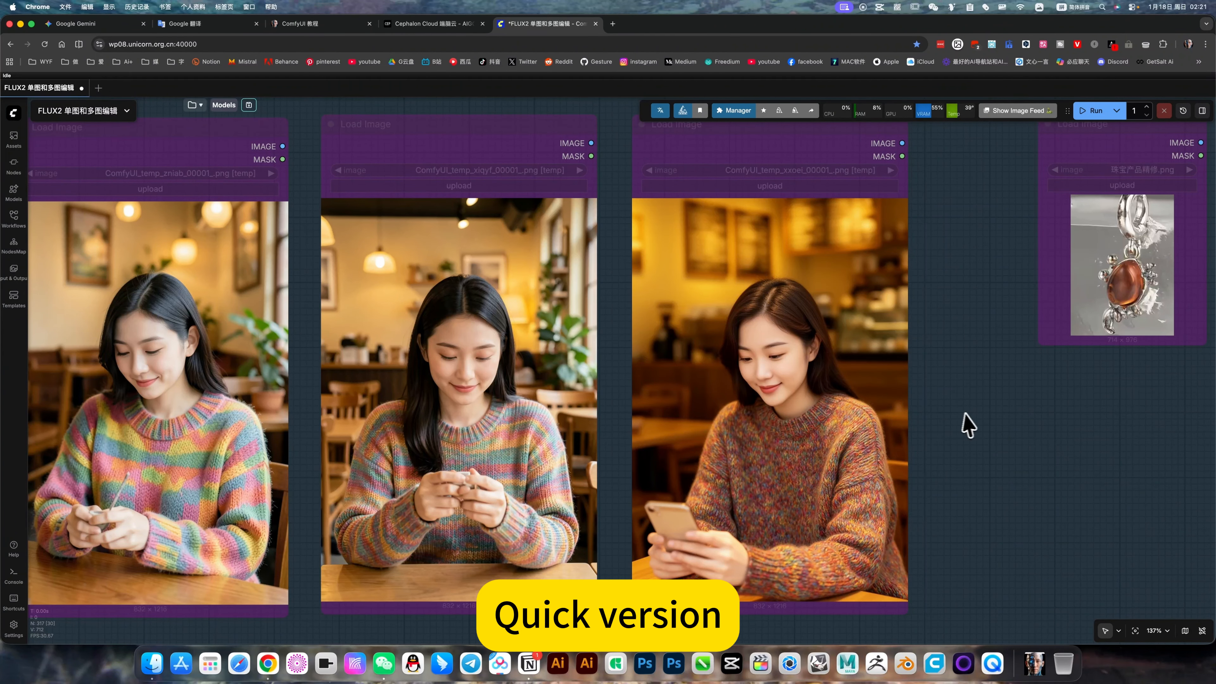
# Review the three café sweater portraits side by side together with their labelled run times.
pyautogui.moveTo(963, 424); pyautogui.dragTo(981, 436)
pyautogui.scroll(-3, 980, 435)
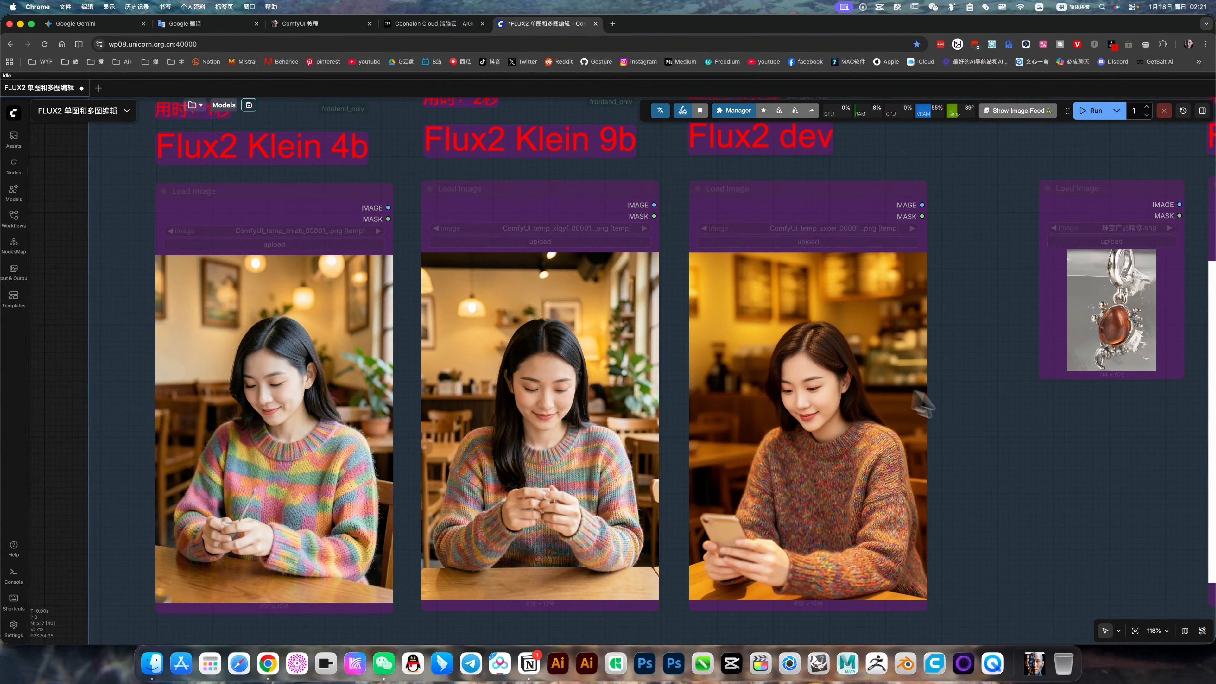
pyautogui.scroll(-5, 870, 448)
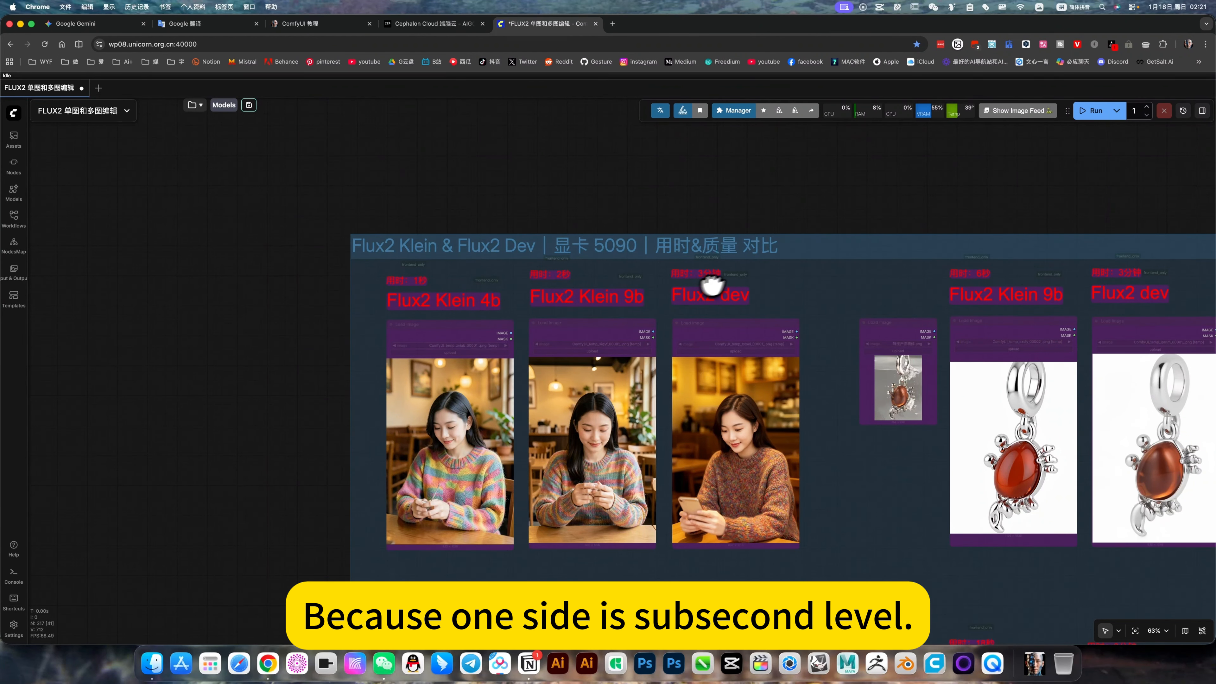
# Compare the Klein 9b and Flux2 dev jewelry retouching results with the source pendant photo, including the run times.
pyautogui.moveTo(819, 284); pyautogui.dragTo(420, 239)
pyautogui.scroll(7, 529, 291)
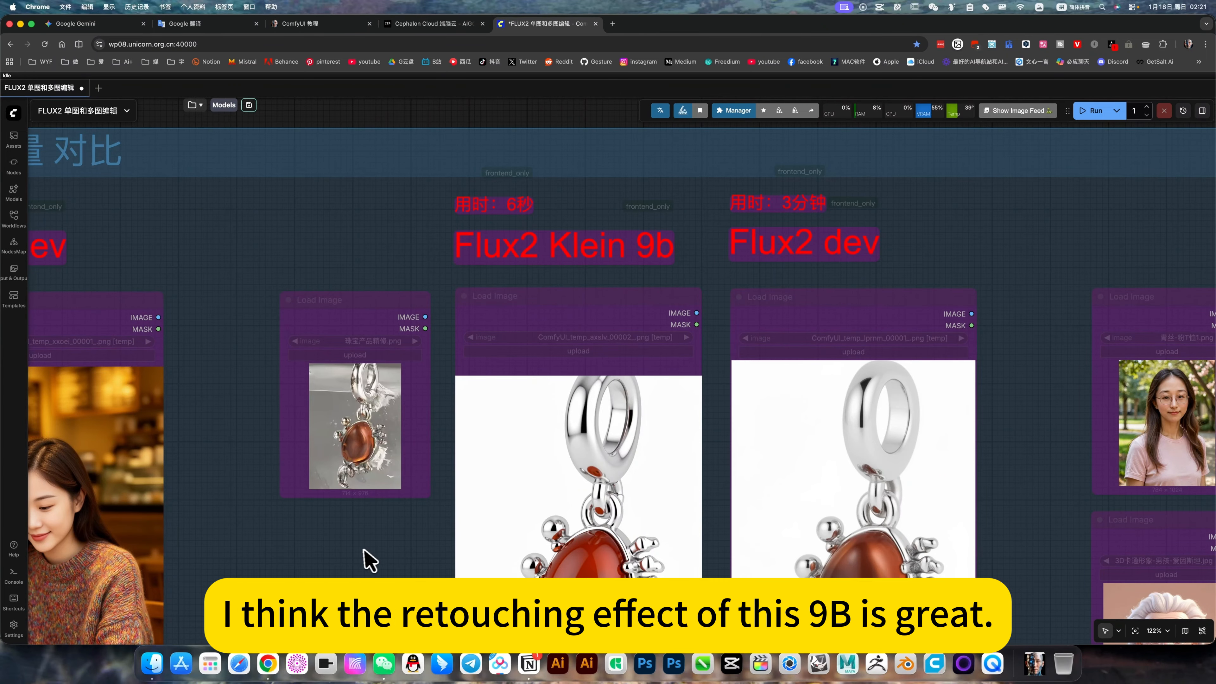
pyautogui.moveTo(358, 516); pyautogui.dragTo(356, 459)
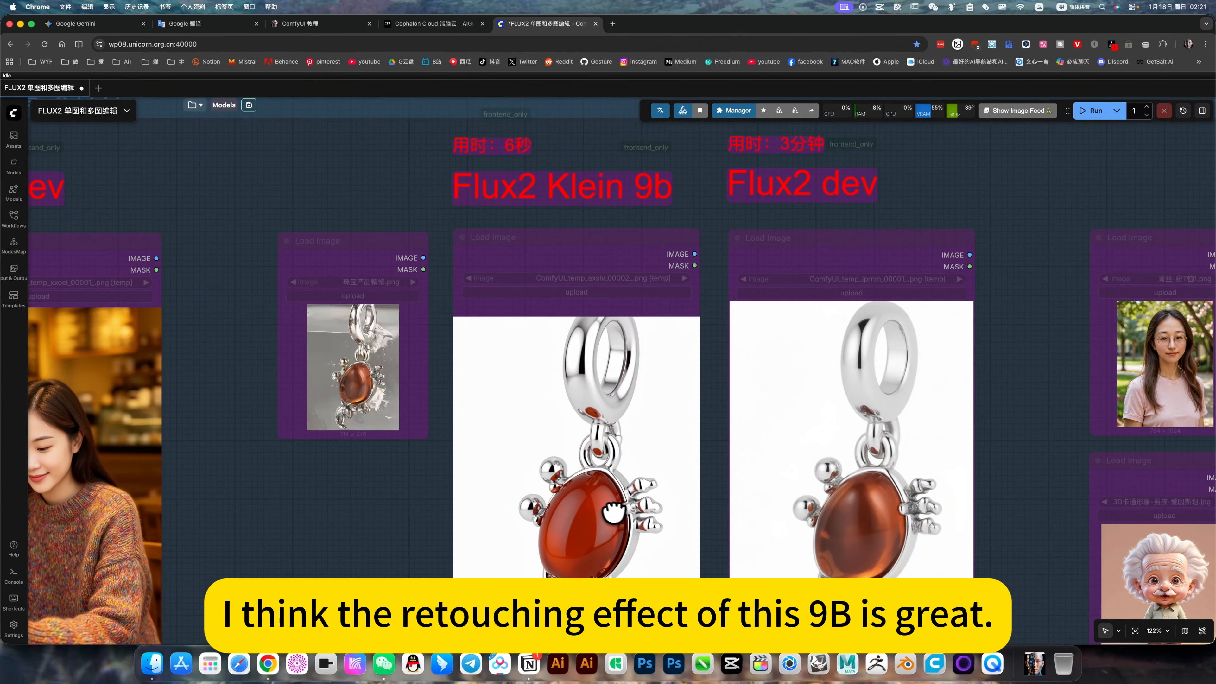
pyautogui.moveTo(969, 471); pyautogui.dragTo(966, 469)
pyautogui.hscroll(3, 966, 468)
pyautogui.scroll(-2, 966, 469)
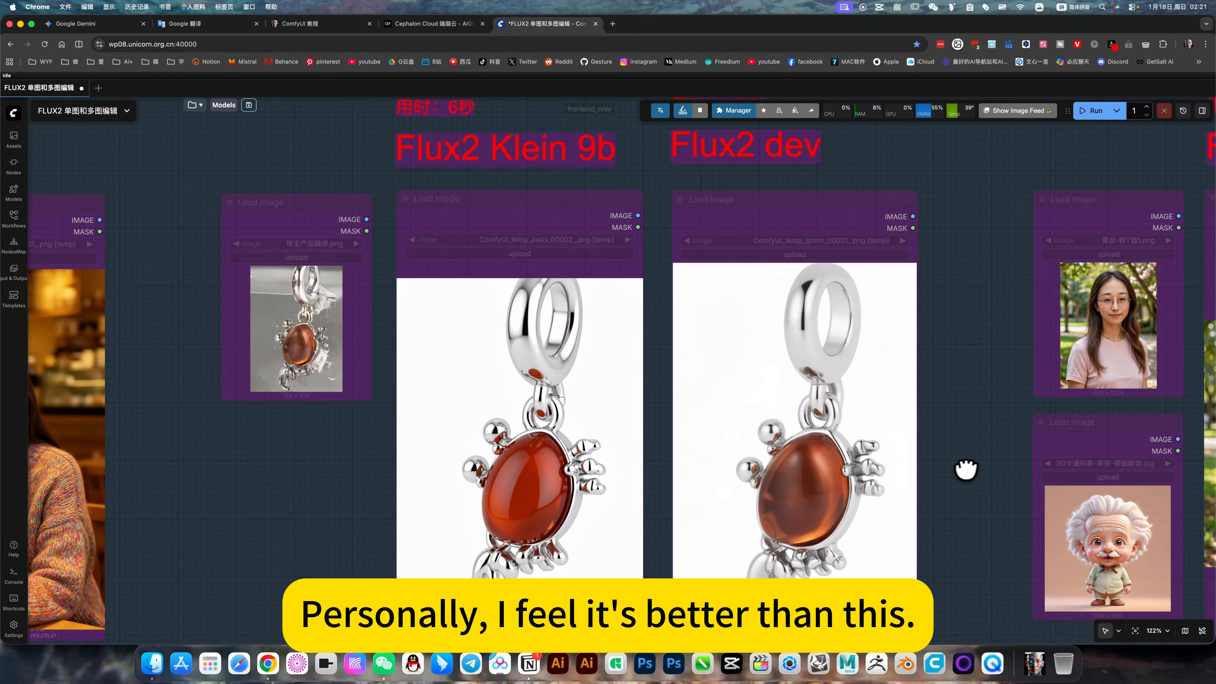
pyautogui.scroll(2, 957, 446)
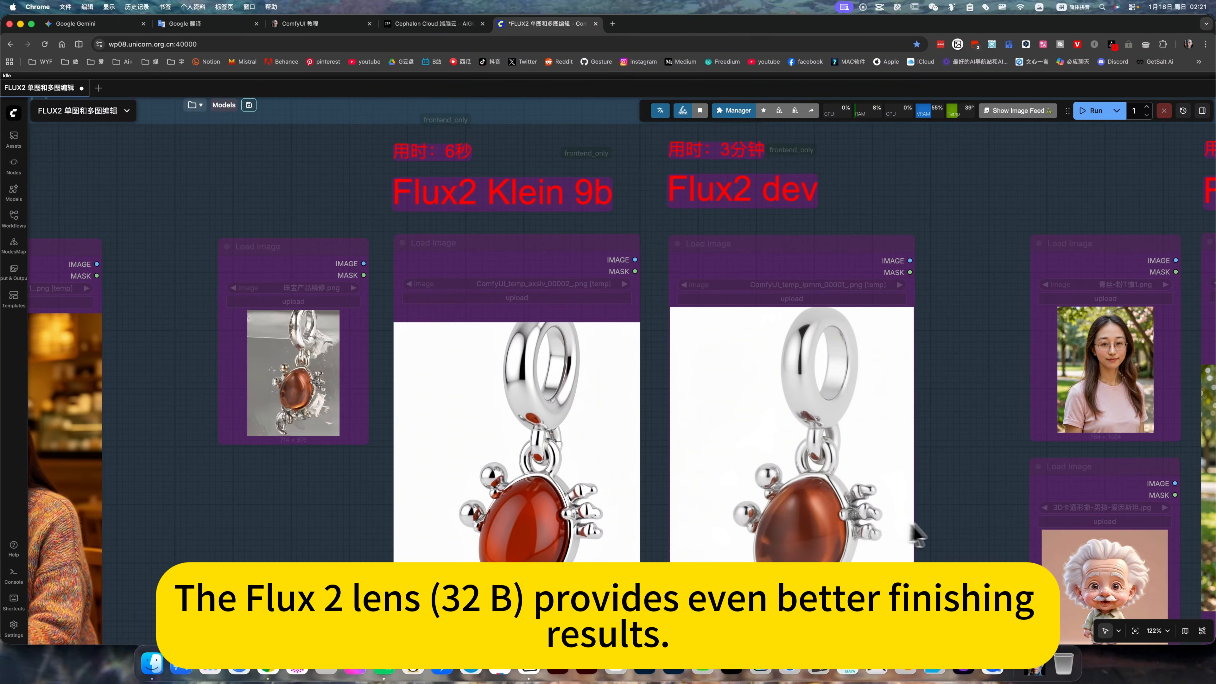
# Examine the Klein 9b pendant's gemstone and metal detail up close and weigh it against the Flux2 dev version.
pyautogui.scroll(-3, 948, 509)
pyautogui.scroll(10, 599, 437)
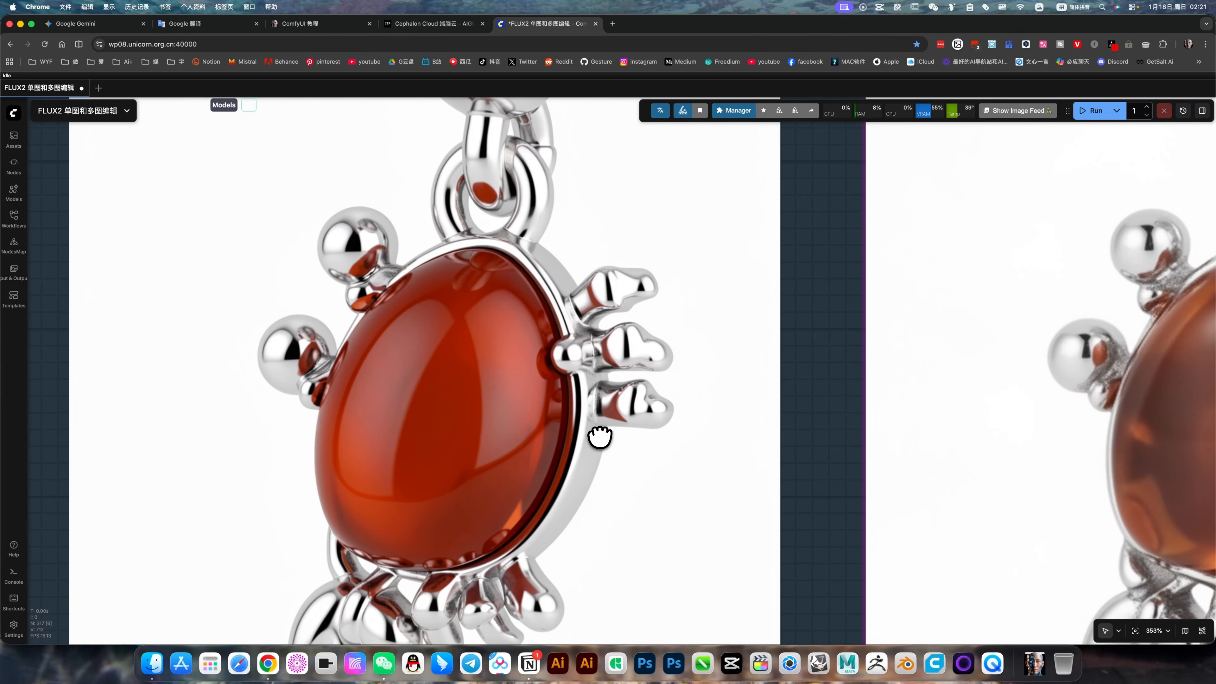
pyautogui.scroll(-10, 600, 437)
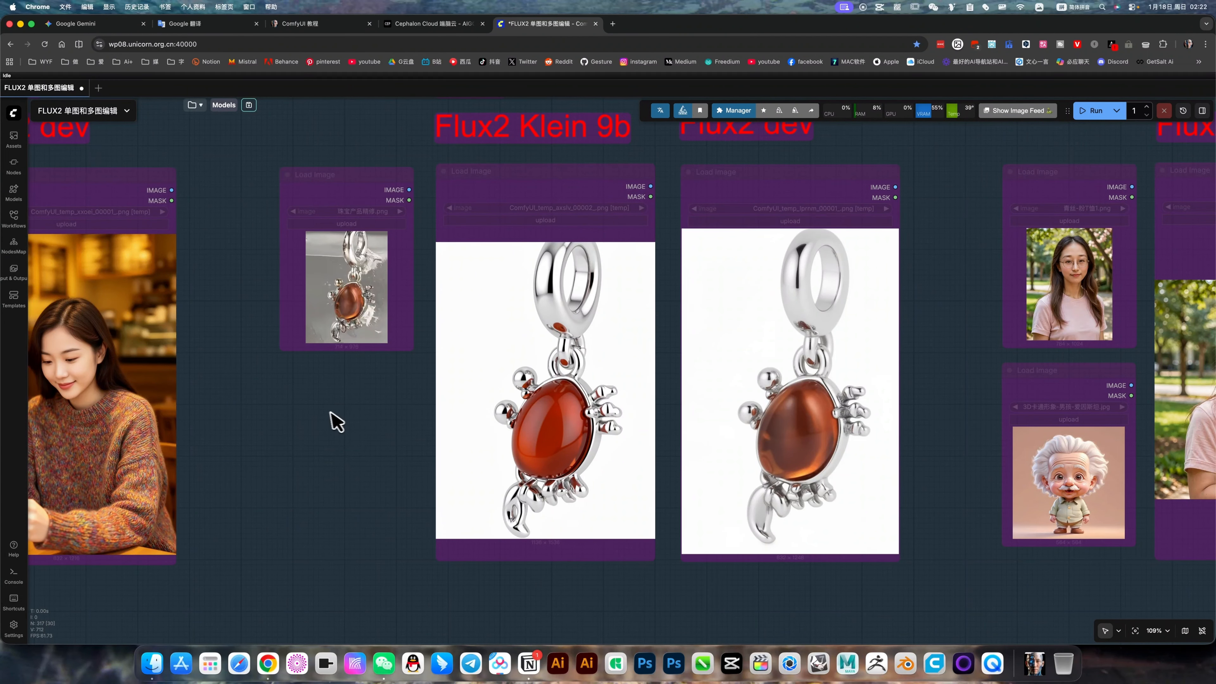
pyautogui.moveTo(334, 421); pyautogui.dragTo(352, 448)
pyautogui.scroll(2, 423, 434)
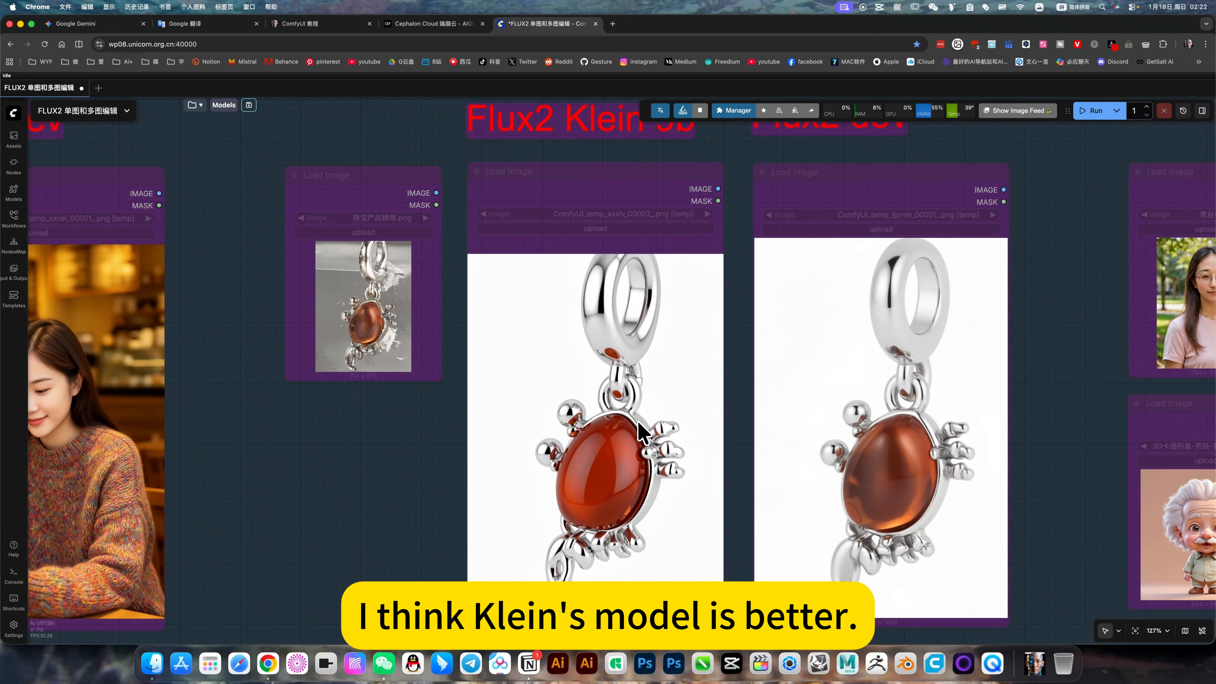
pyautogui.scroll(-2, 364, 437)
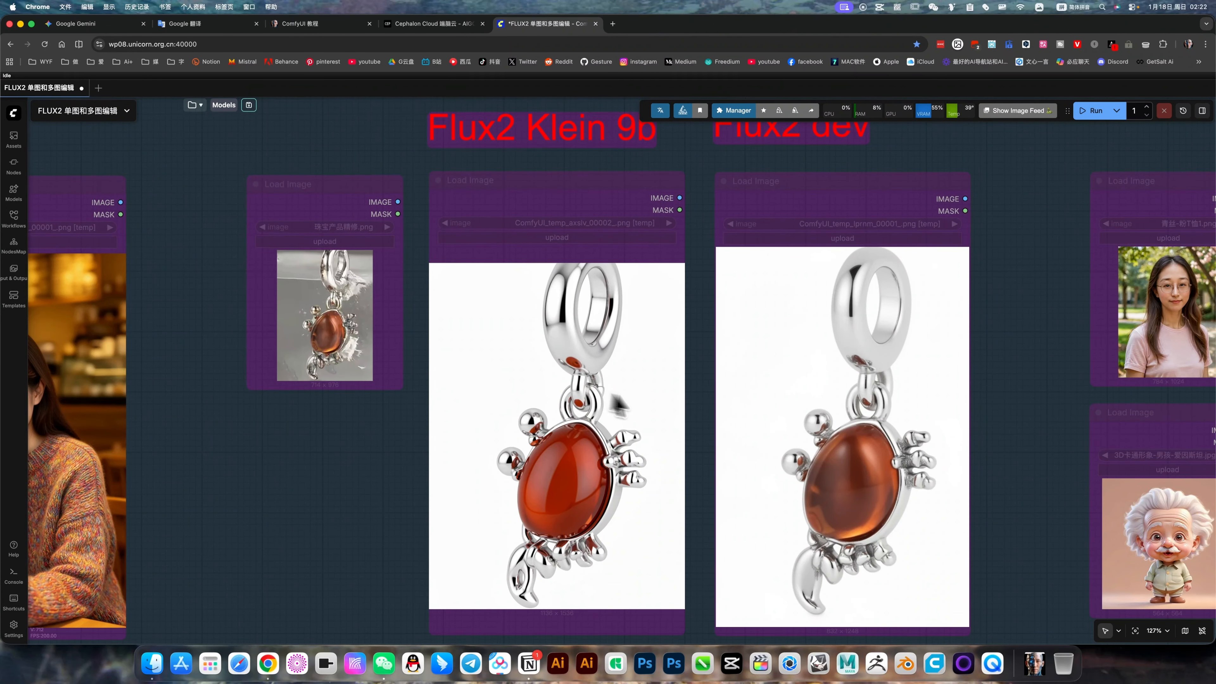
# Compare how Klein 9b and Flux2 dev blend the woman in the pink T-shirt with the Einstein figurine, checking run times, face and figurine shape.
pyautogui.scroll(-3, 670, 413)
pyautogui.moveTo(889, 431); pyautogui.dragTo(448, 407)
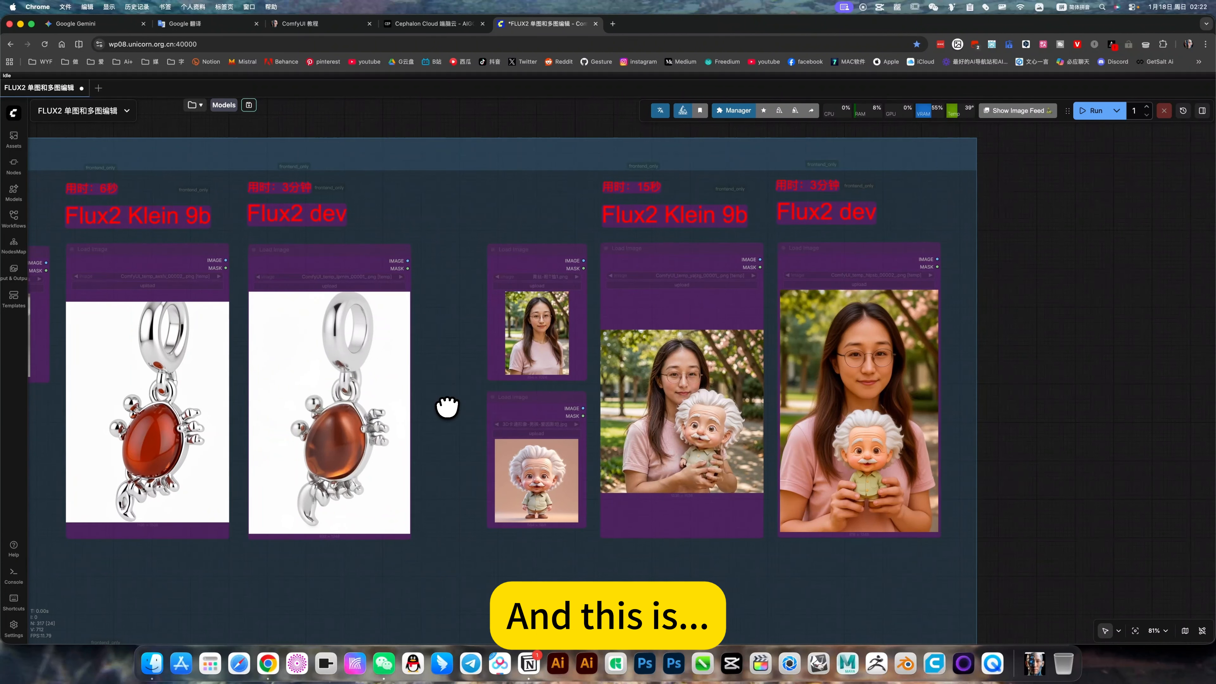
pyautogui.scroll(3, 669, 204)
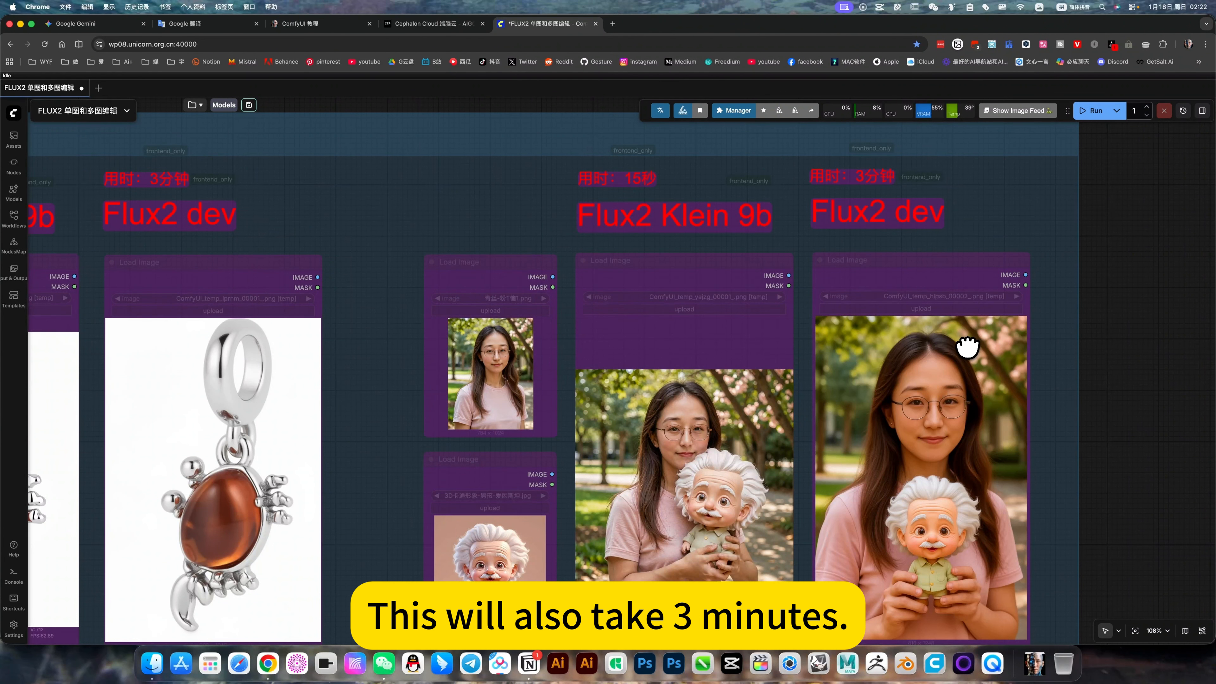
pyautogui.scroll(1, 543, 298)
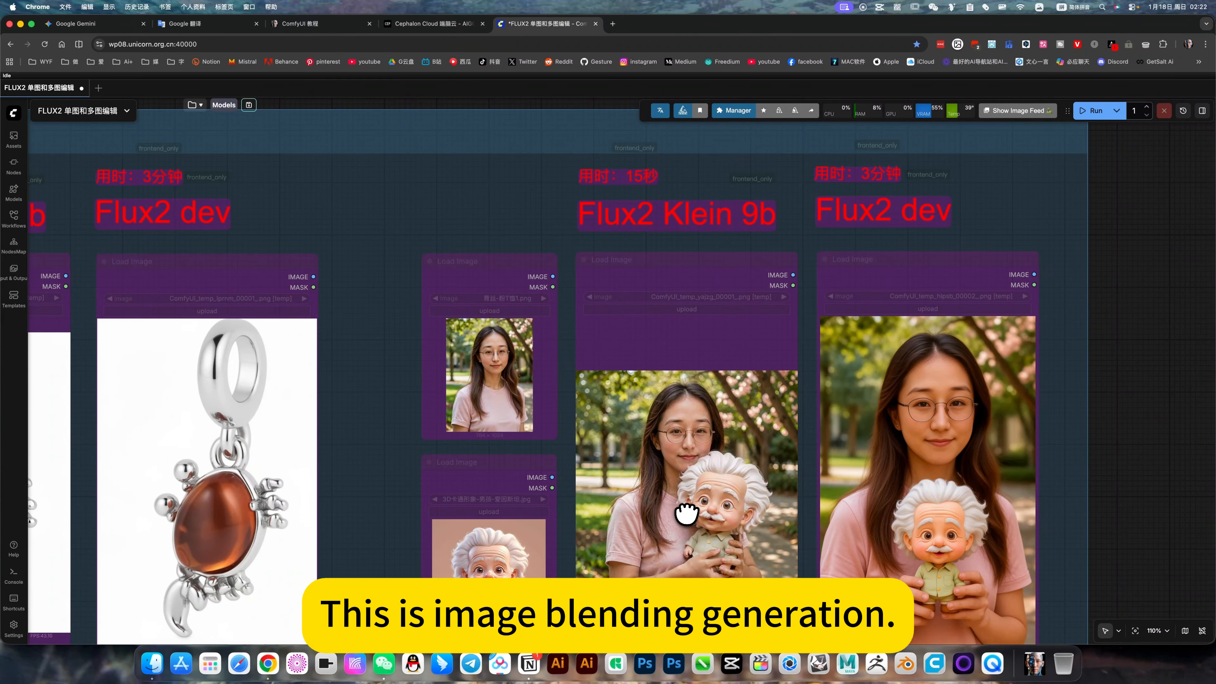
pyautogui.scroll(3, 698, 510)
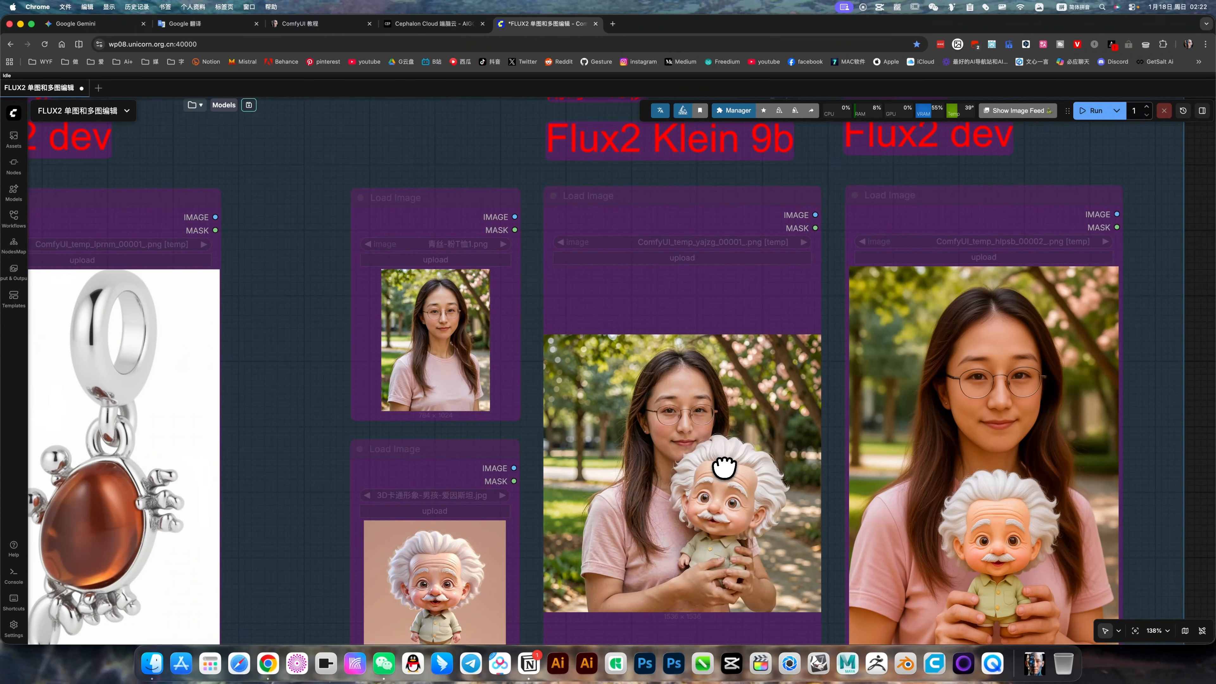
pyautogui.scroll(-5, 724, 461)
pyautogui.scroll(9, 982, 452)
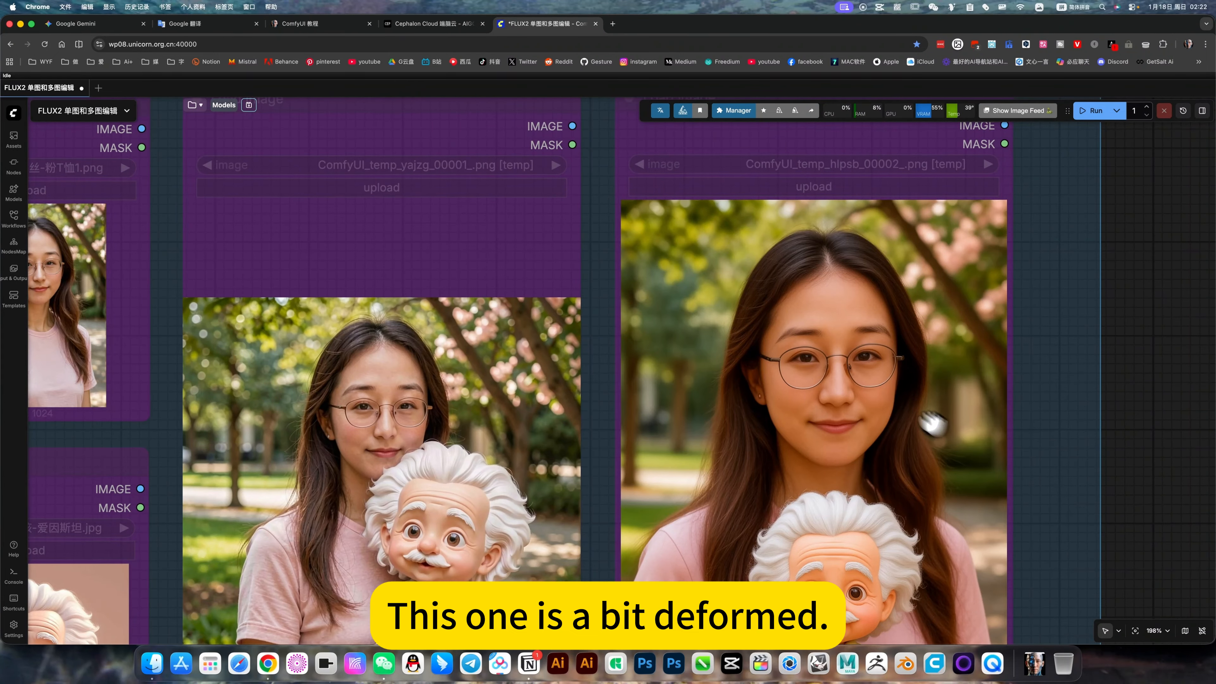
pyautogui.scroll(6, 875, 386)
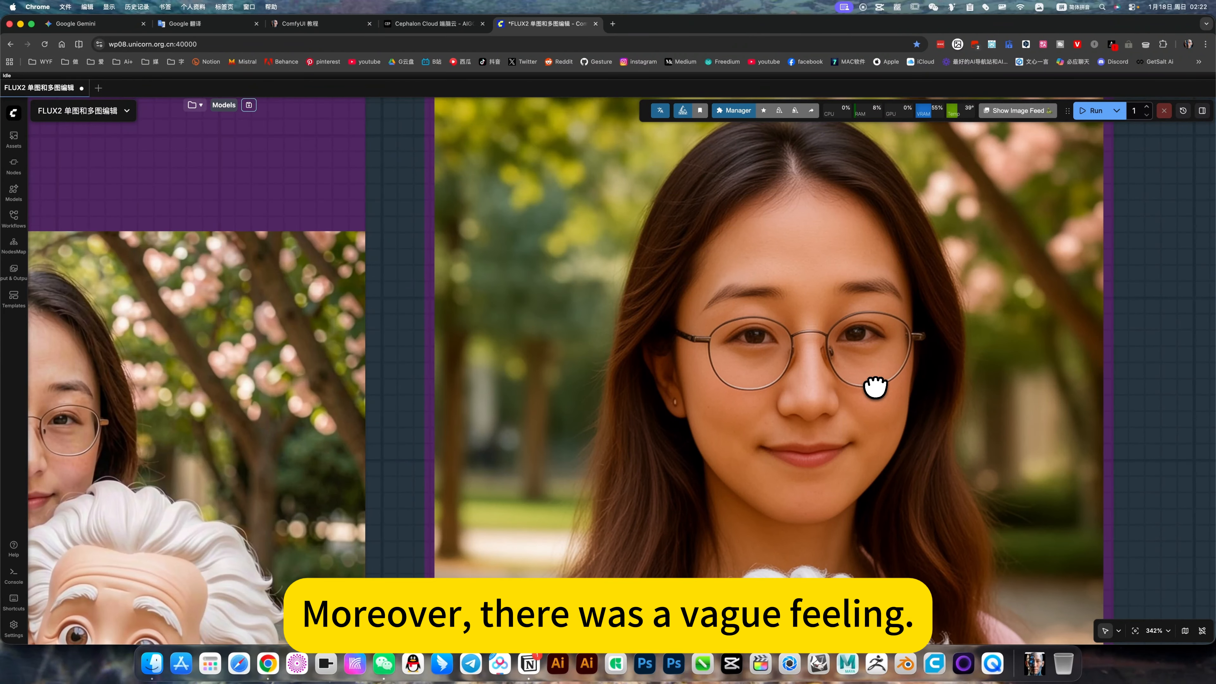
pyautogui.scroll(-11, 917, 522)
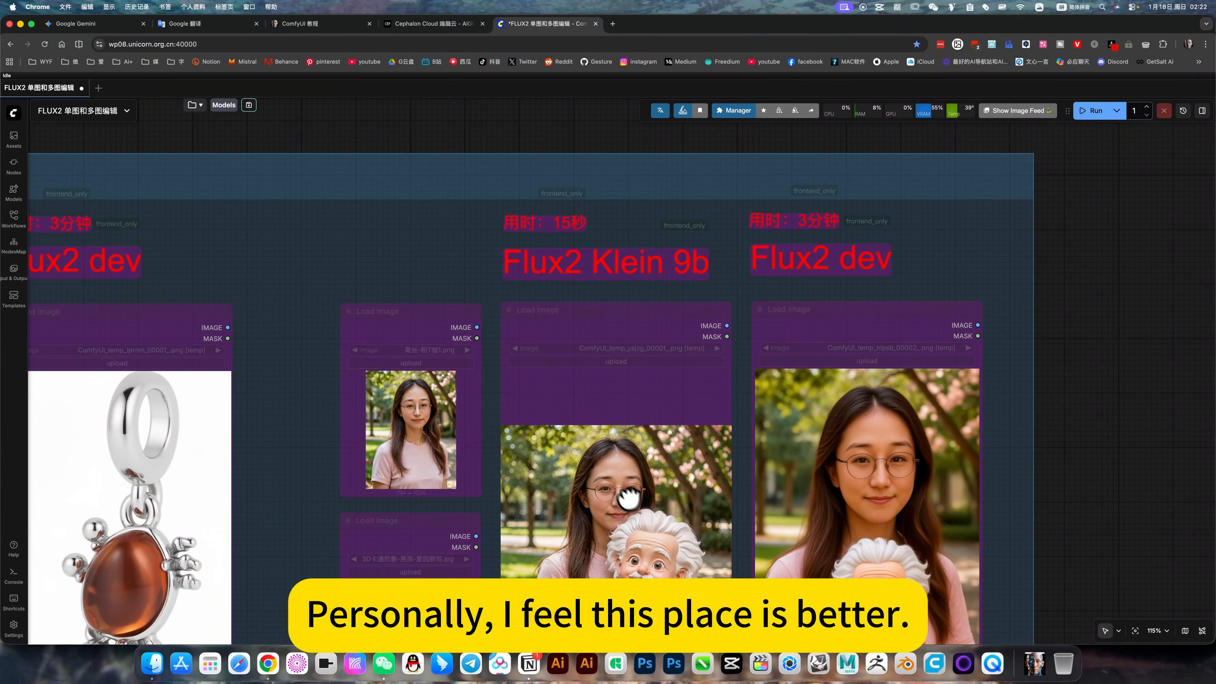
pyautogui.scroll(-5, 620, 495)
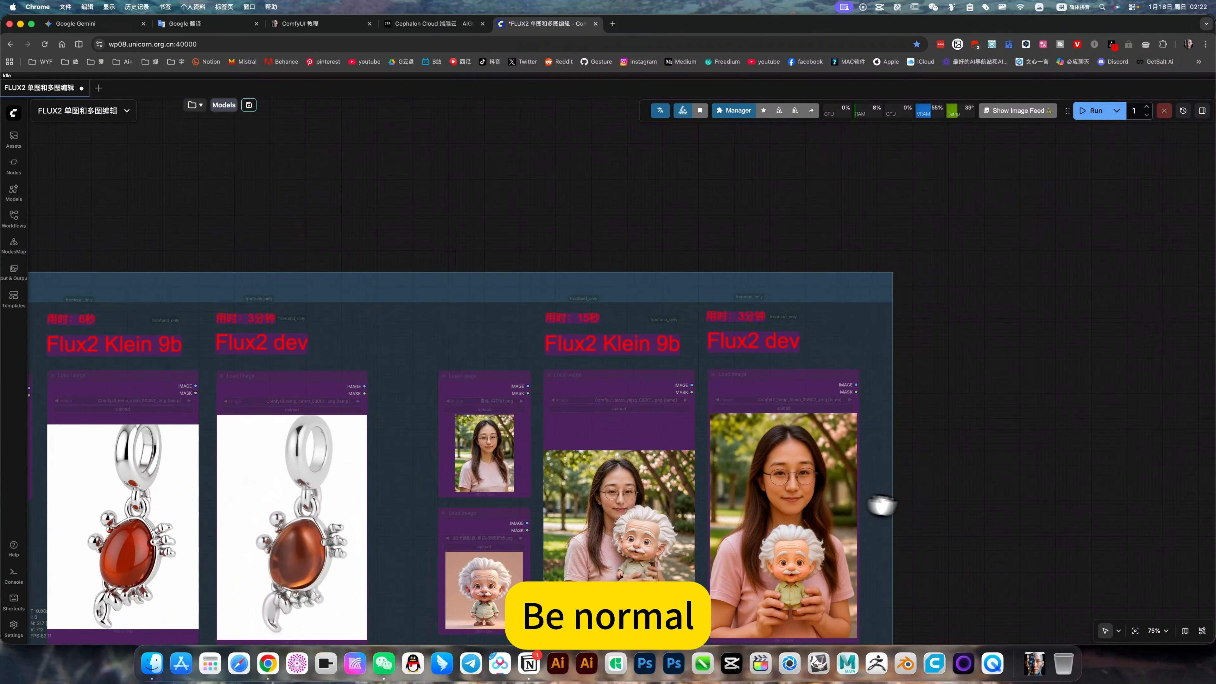
# Compare the Klein 9b and Flux2 dev blends of the woman, FILA T-shirt and orange handbag for sharpness and facial features.
pyautogui.scroll(-5, 783, 433)
pyautogui.scroll(-10, 783, 433)
pyautogui.hscroll(-8, 783, 433)
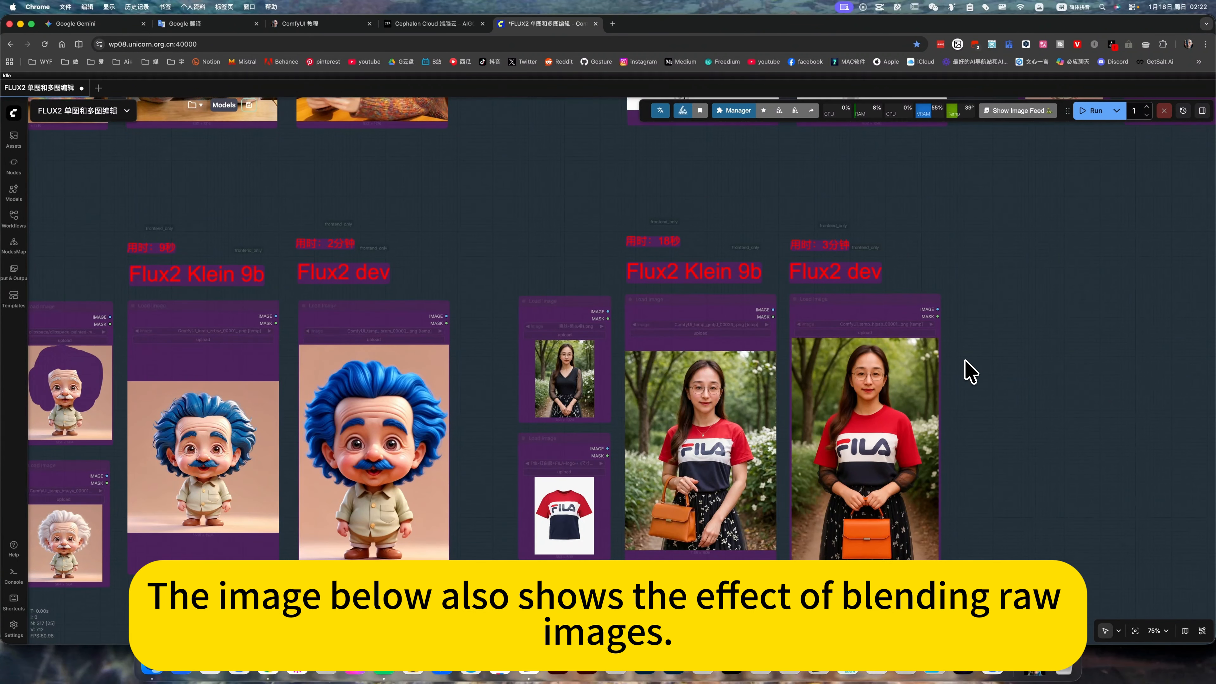
pyautogui.scroll(-2, 856, 469)
pyautogui.scroll(5, 878, 481)
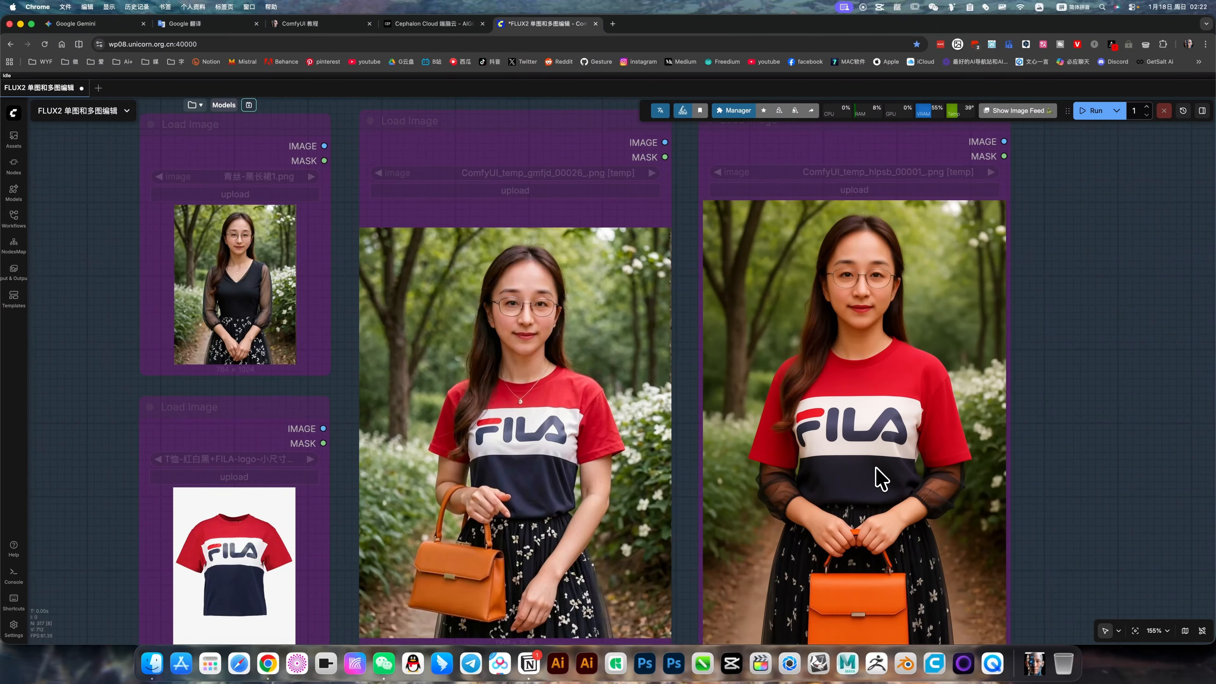
pyautogui.scroll(-2, 1005, 306)
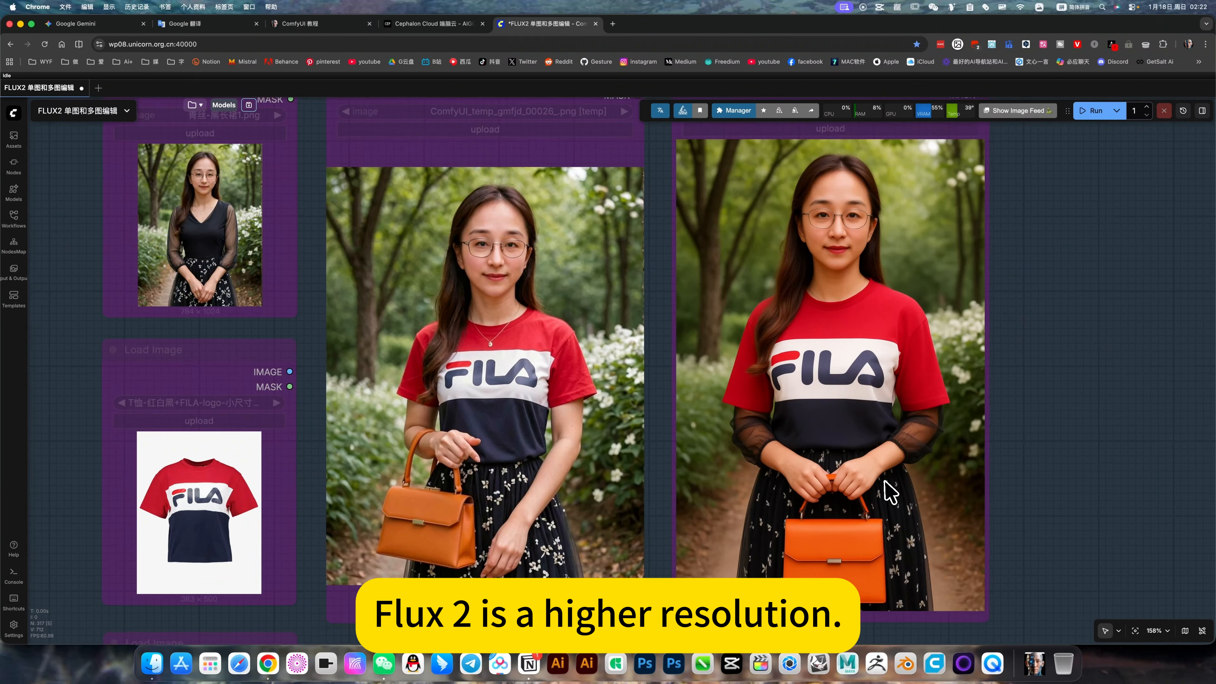
pyautogui.scroll(5, 884, 484)
pyautogui.scroll(-4, 884, 482)
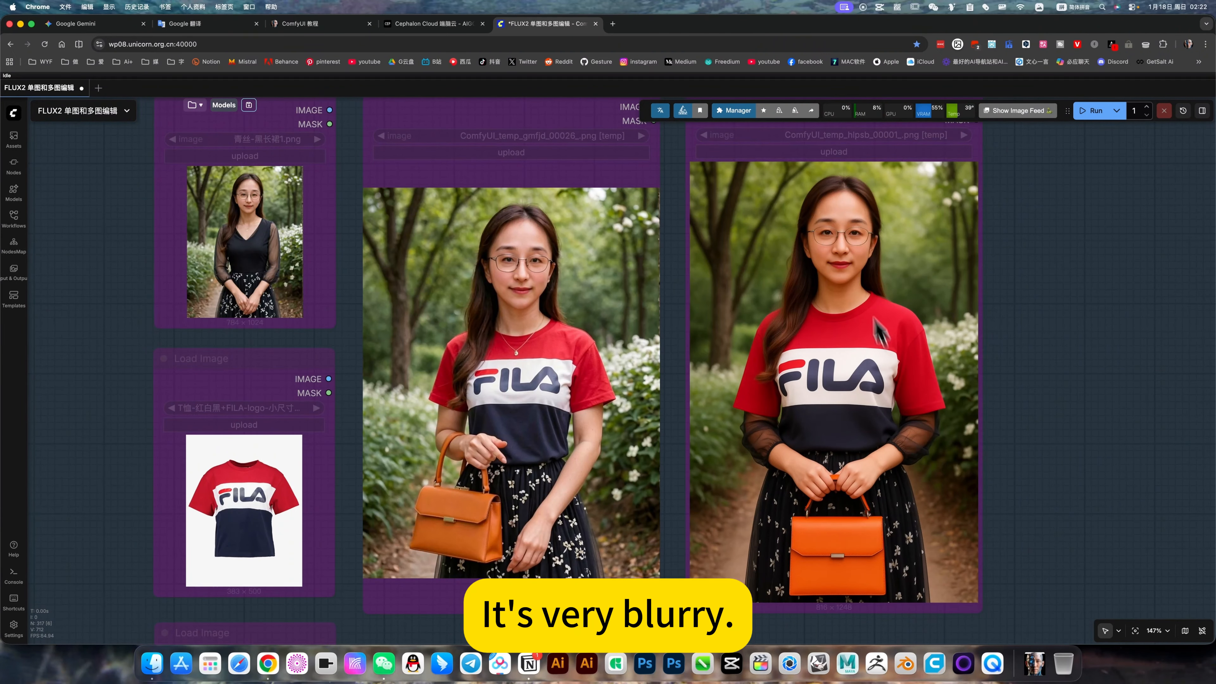
pyautogui.scroll(3, 1067, 337)
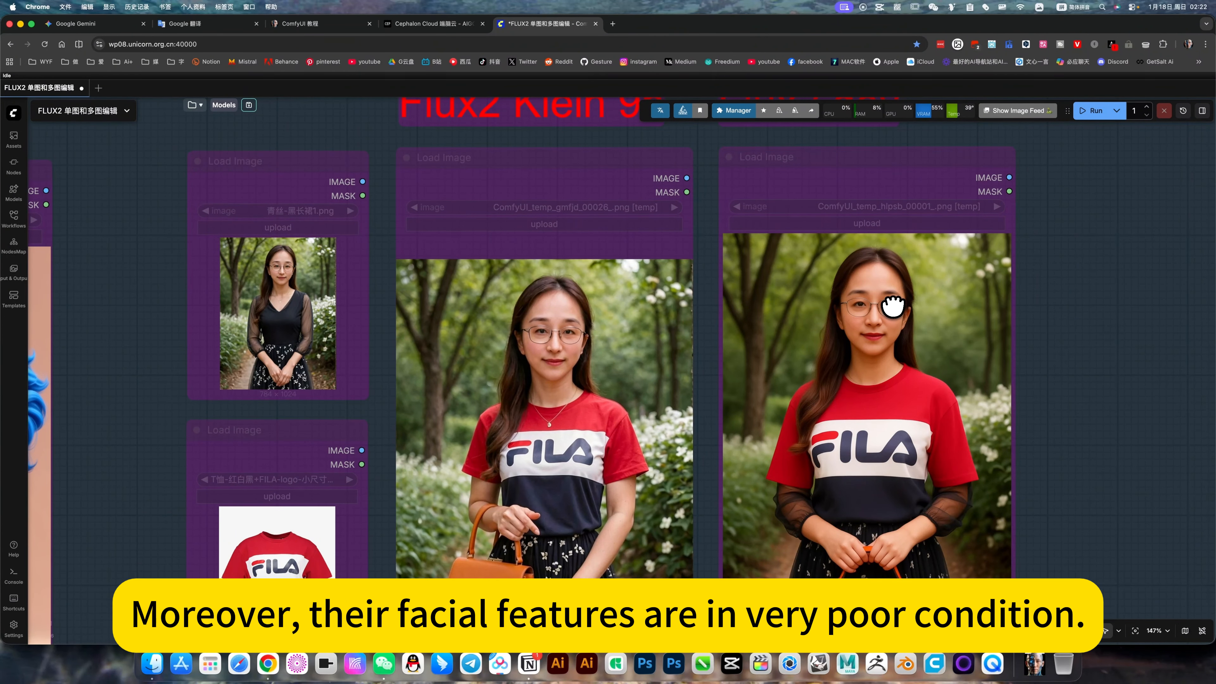
pyautogui.moveTo(378, 351); pyautogui.dragTo(489, 432)
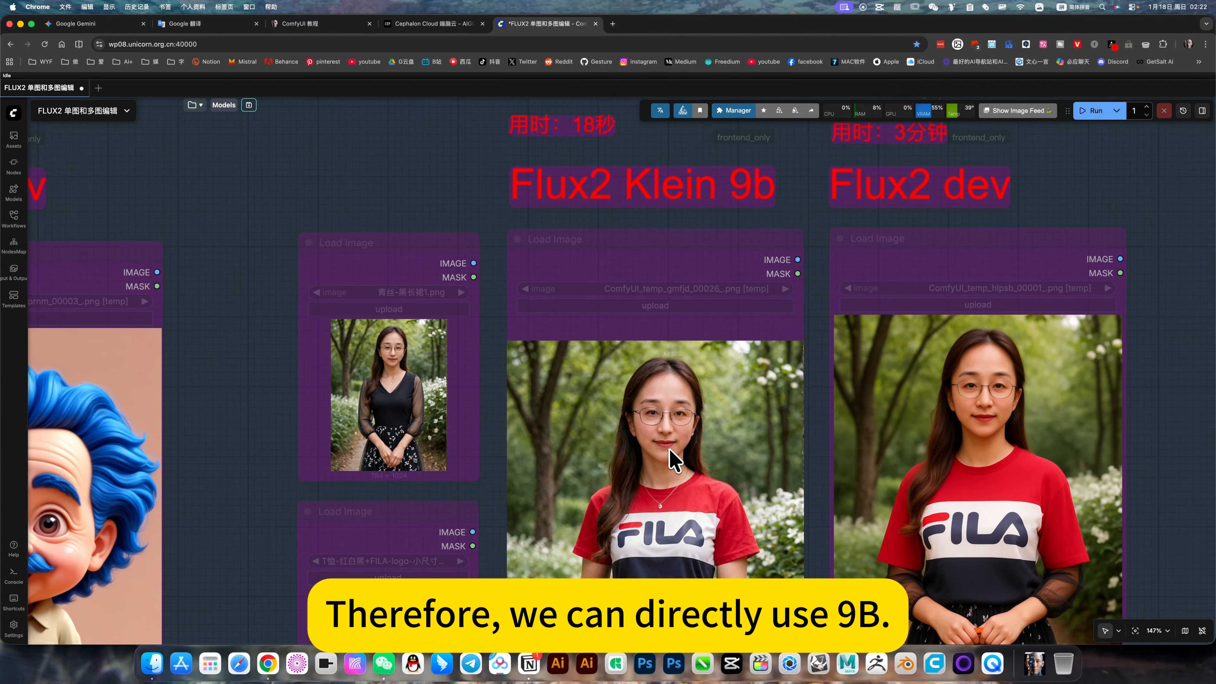
# Inspect the woman's face in the Klein 9b FILA result up close and check its run time against Flux2 dev.
pyautogui.scroll(7, 675, 461)
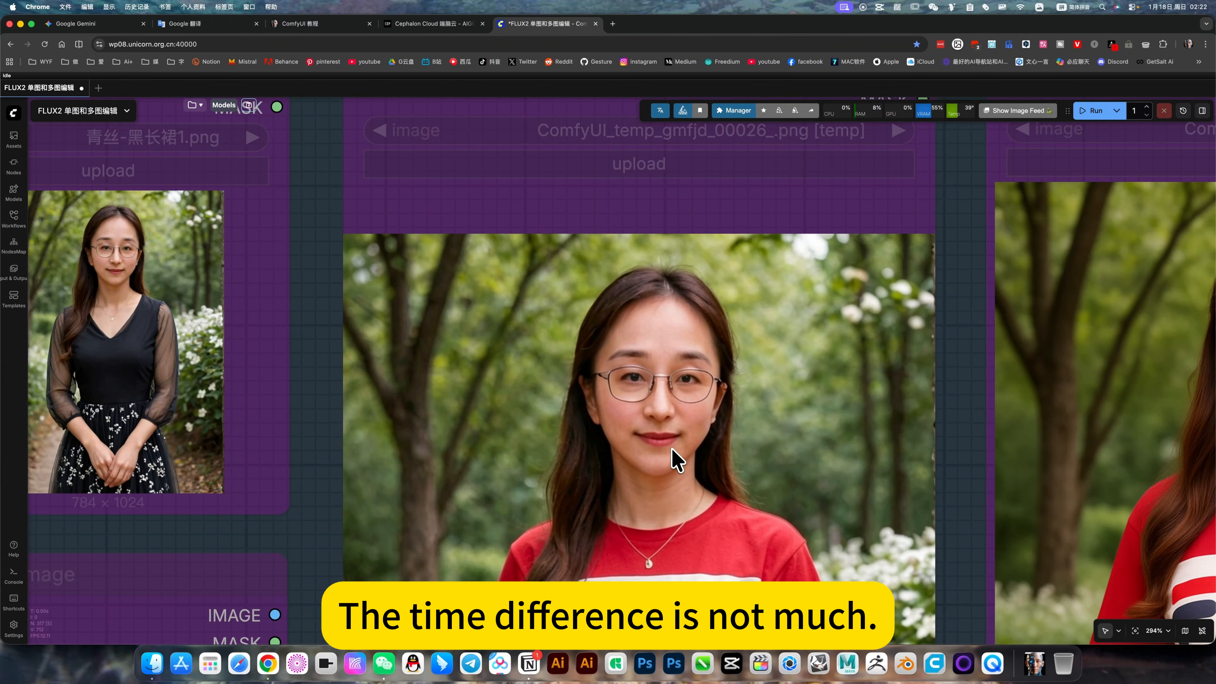
pyautogui.scroll(-1, 675, 460)
pyautogui.scroll(-6, 675, 461)
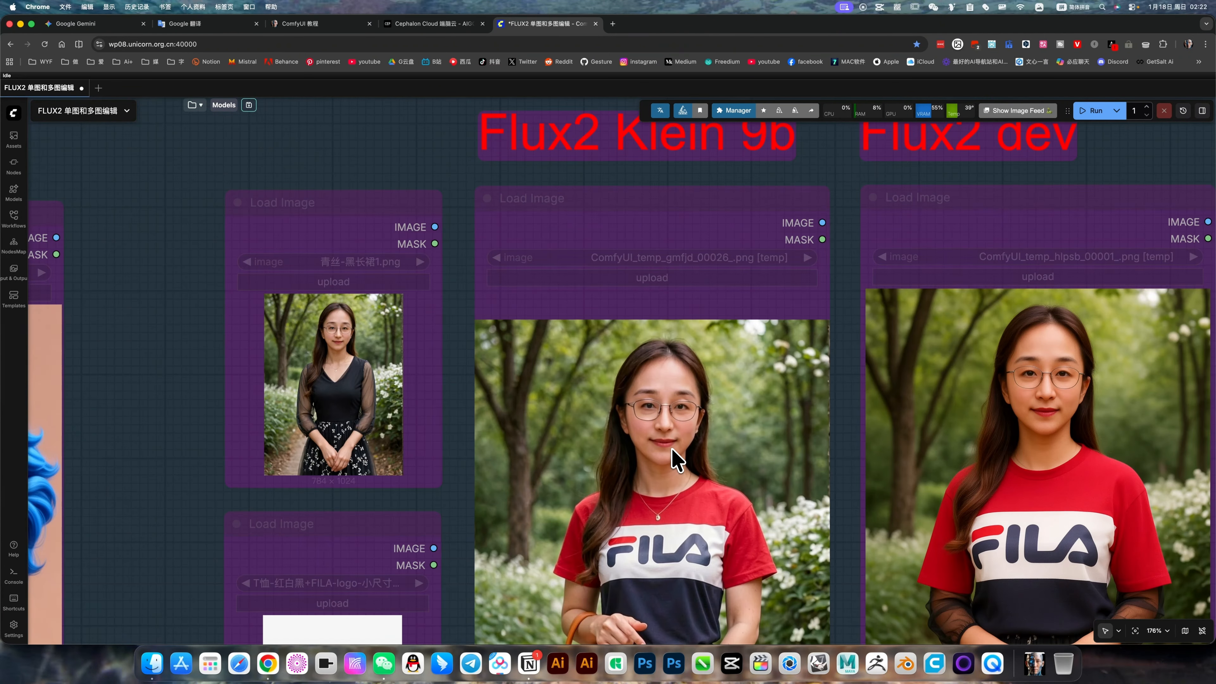
pyautogui.scroll(2, 675, 461)
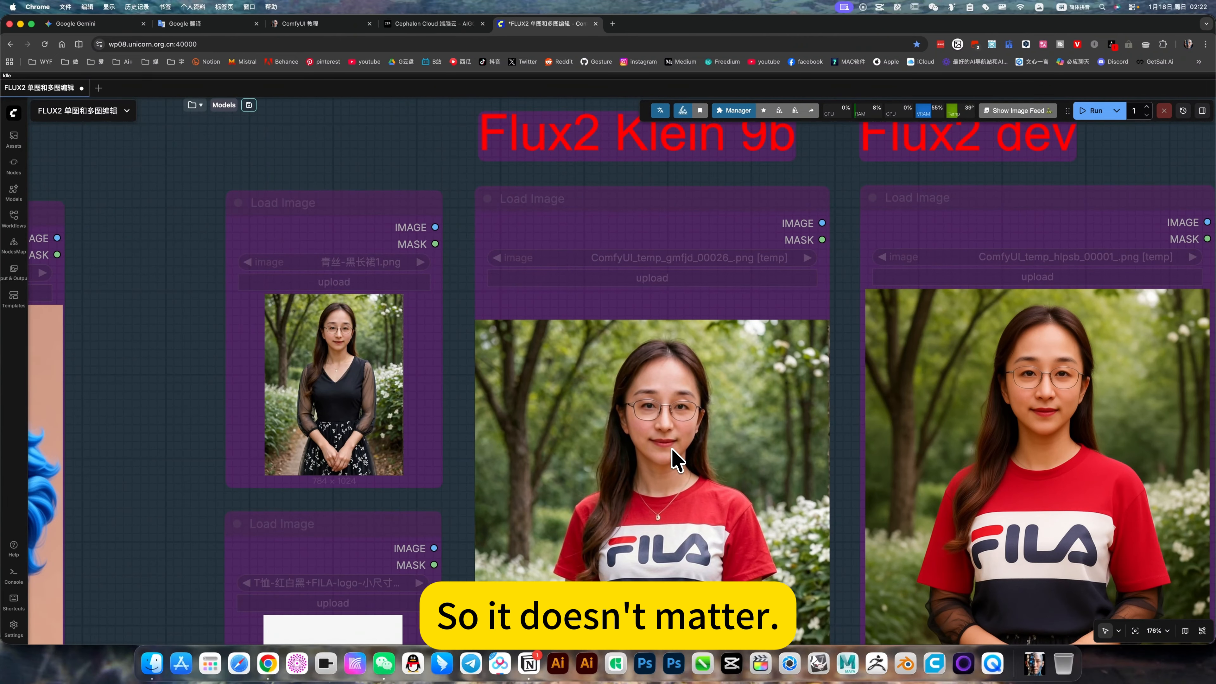
pyautogui.scroll(-9, 609, 459)
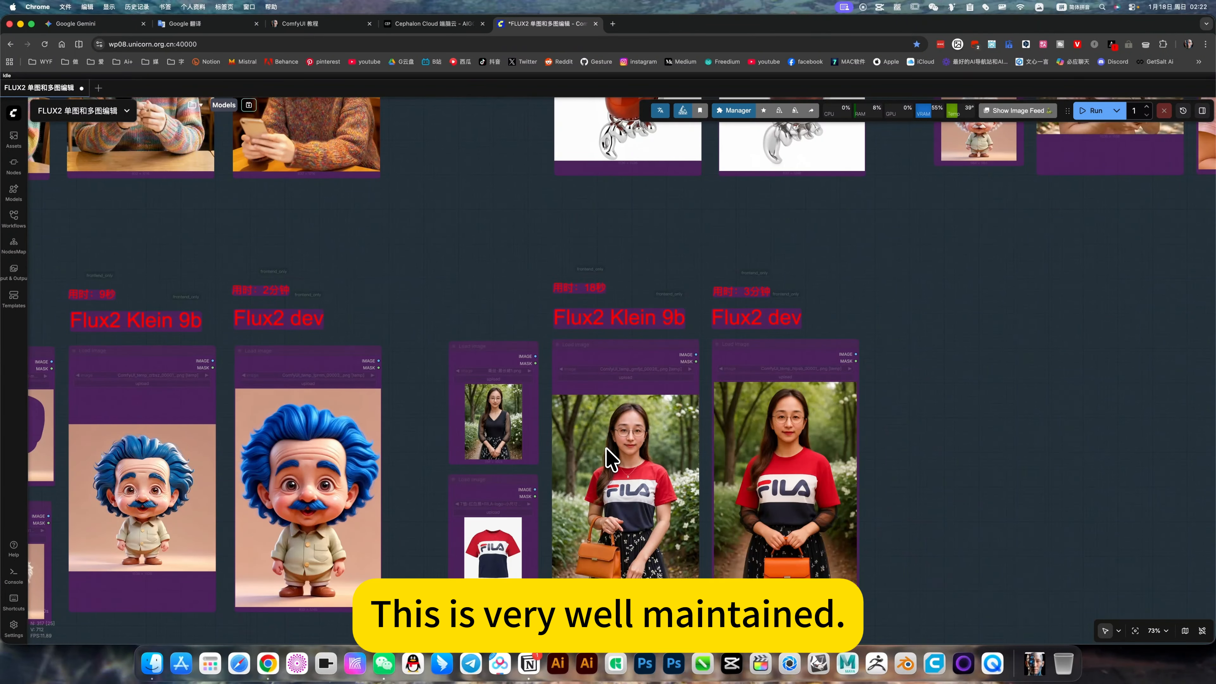
pyautogui.moveTo(634, 625); pyautogui.dragTo(614, 589)
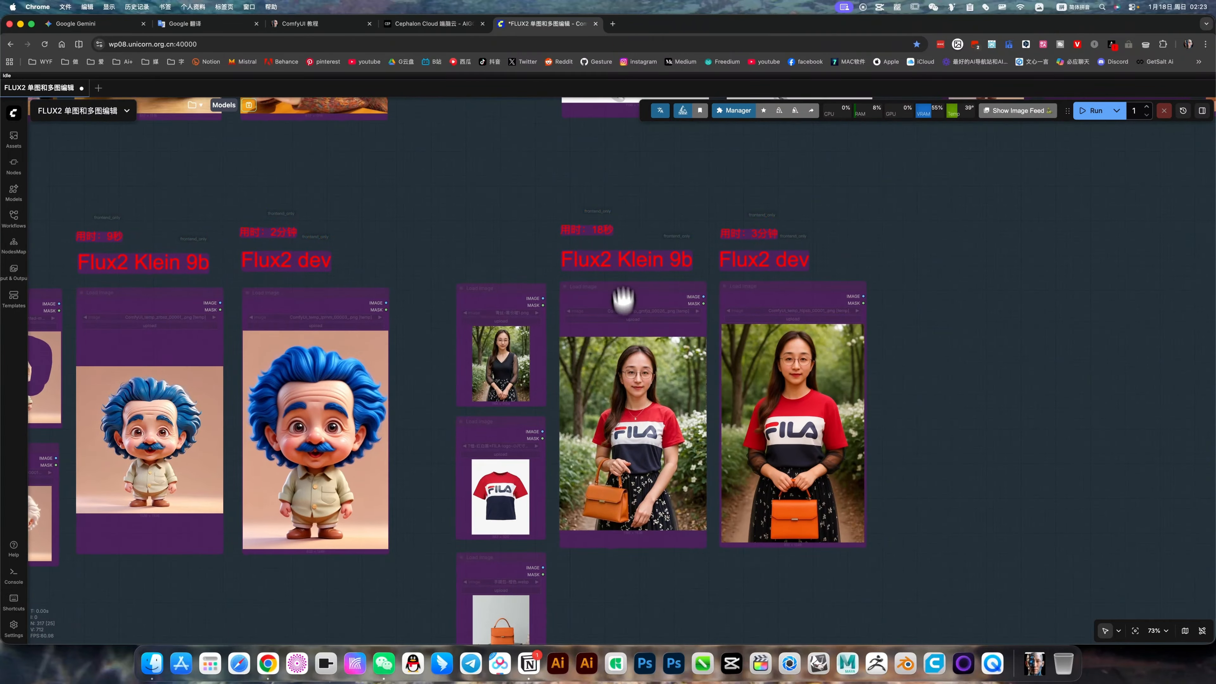
pyautogui.scroll(1, 607, 218)
pyautogui.scroll(3, 606, 218)
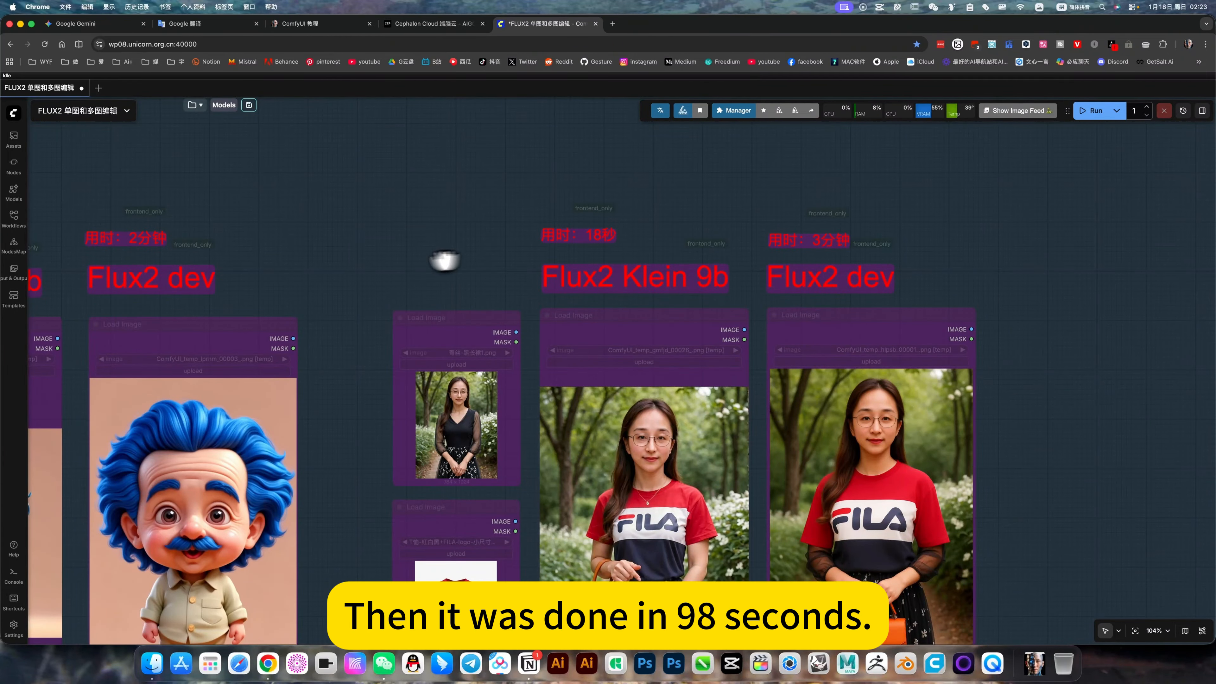
# Compare the Klein 9b and Flux2 dev partial redraws of the Einstein figurine with blue hair against the masked source image.
pyautogui.moveTo(354, 246); pyautogui.dragTo(800, 191)
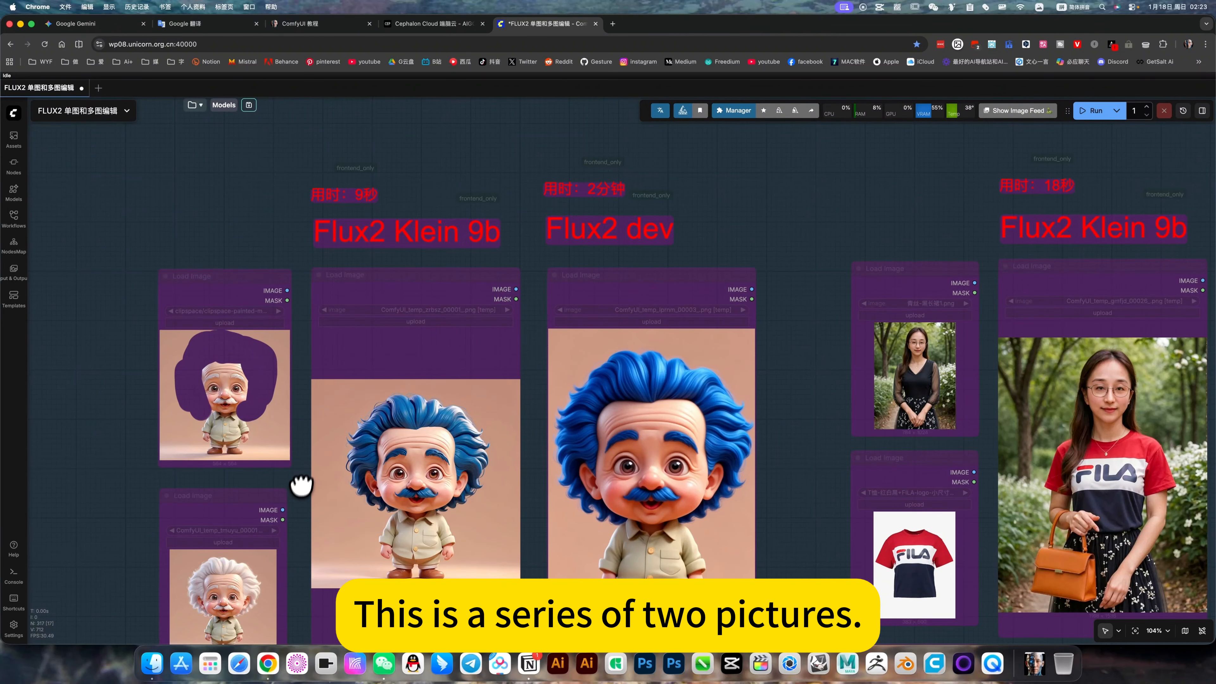
pyautogui.scroll(-1, 226, 494)
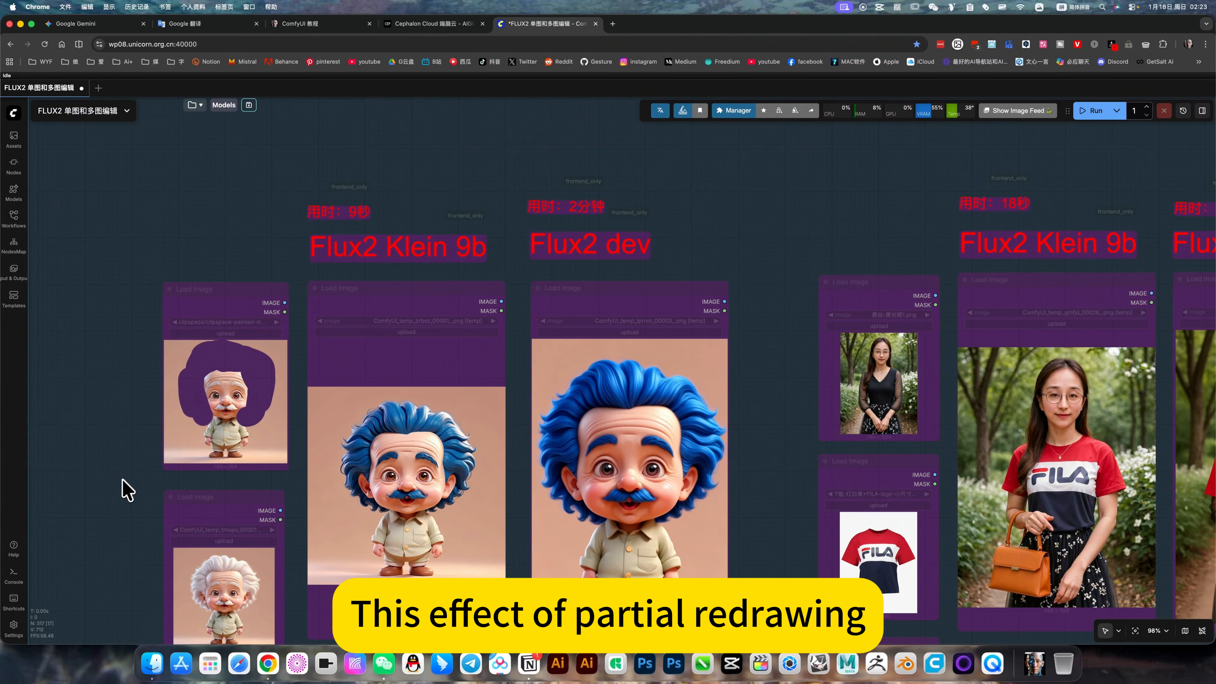
pyautogui.moveTo(127, 489); pyautogui.dragTo(196, 415)
pyautogui.scroll(1, 201, 416)
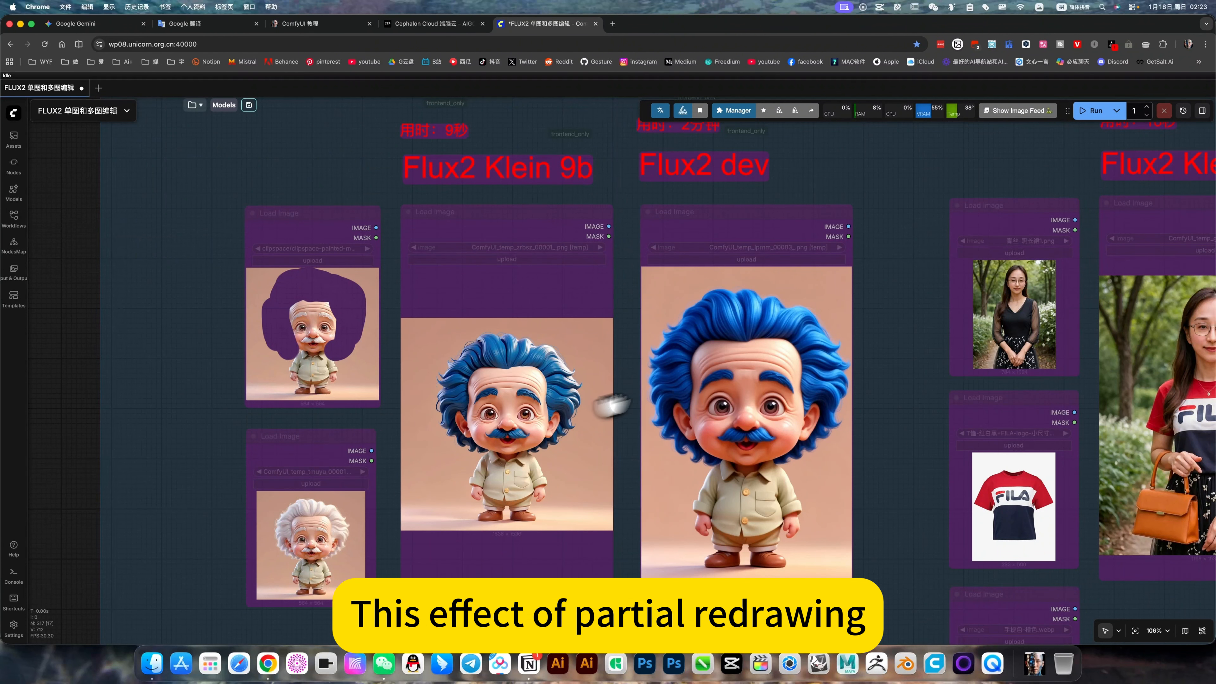
pyautogui.moveTo(900, 354); pyautogui.dragTo(908, 406)
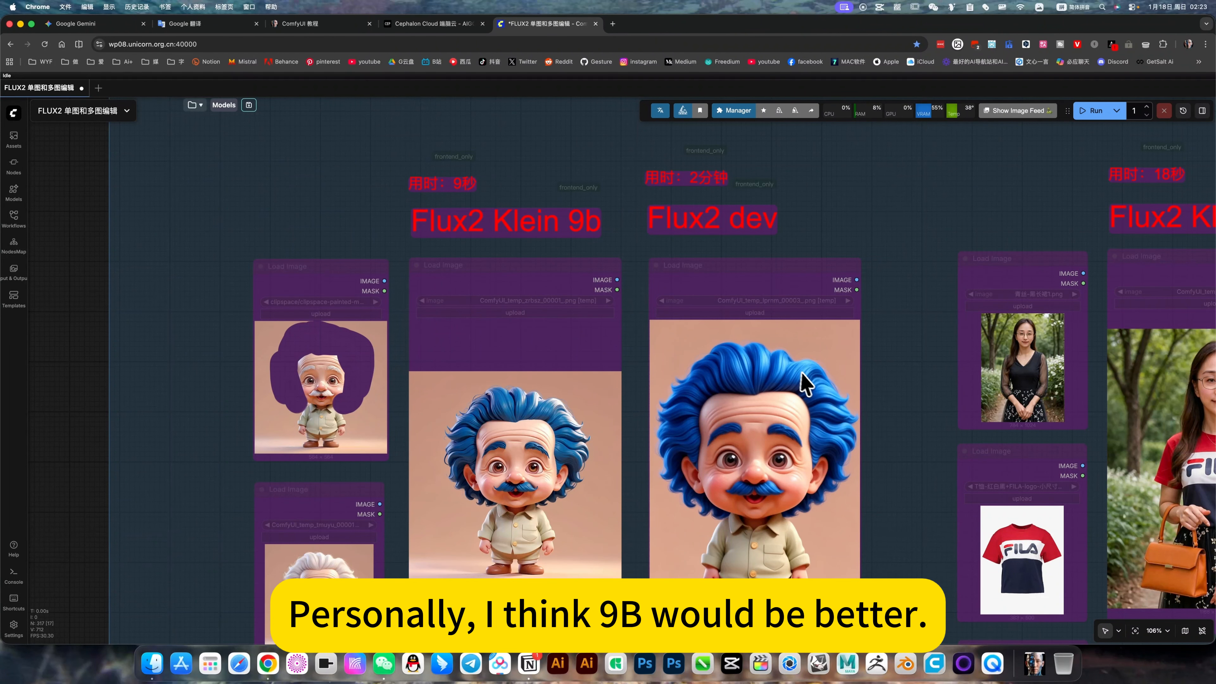
pyautogui.scroll(6, 795, 432)
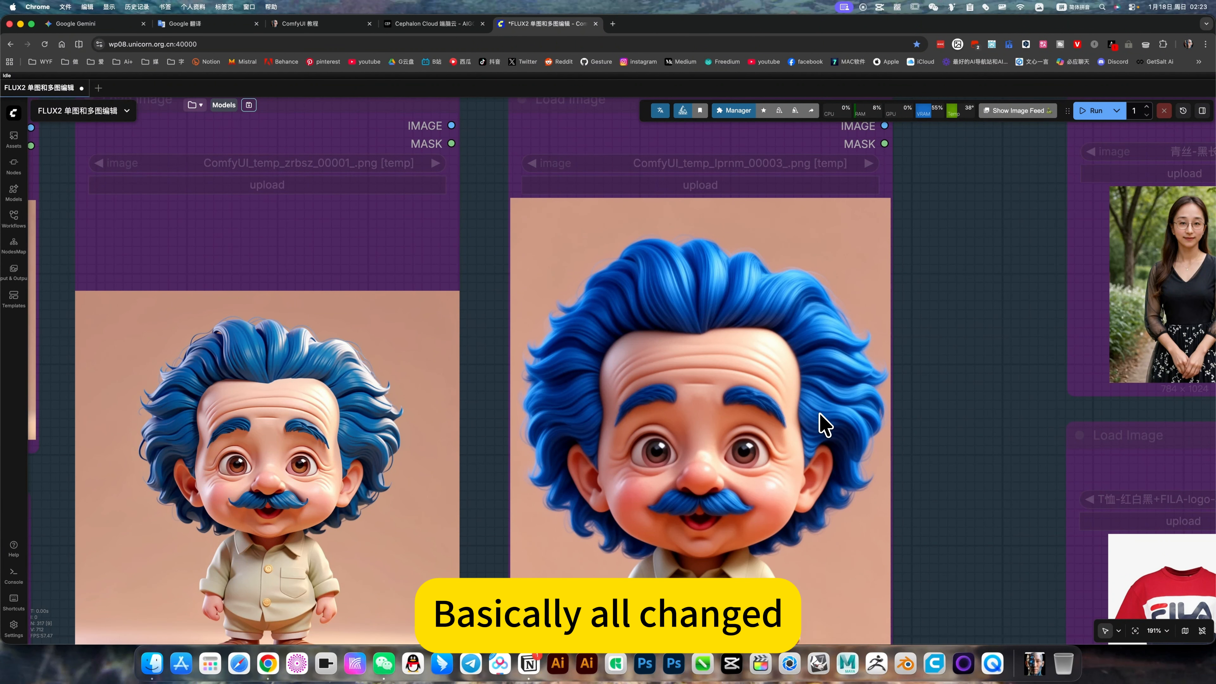
# Inspect the blue-haired Einstein redraws by Klein 9b and Flux2 dev up close for consistency with the source figurine, and check their run times.
pyautogui.scroll(12, 814, 419)
pyautogui.scroll(-12, 833, 426)
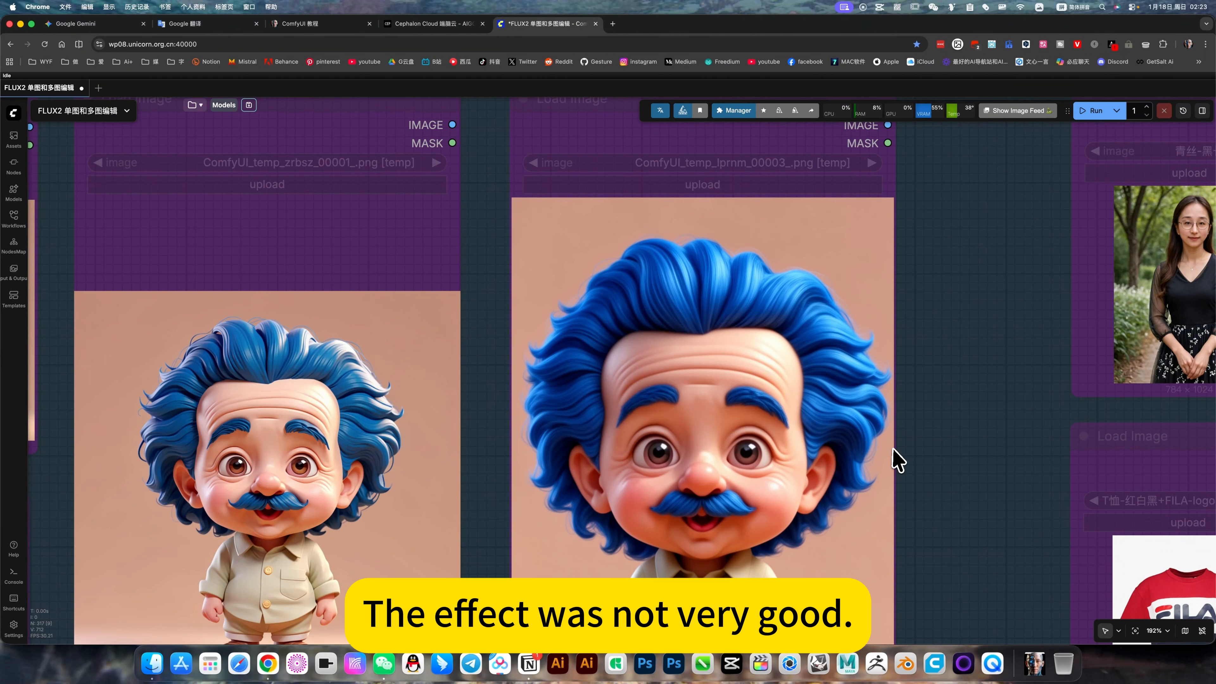
pyautogui.scroll(-7, 905, 463)
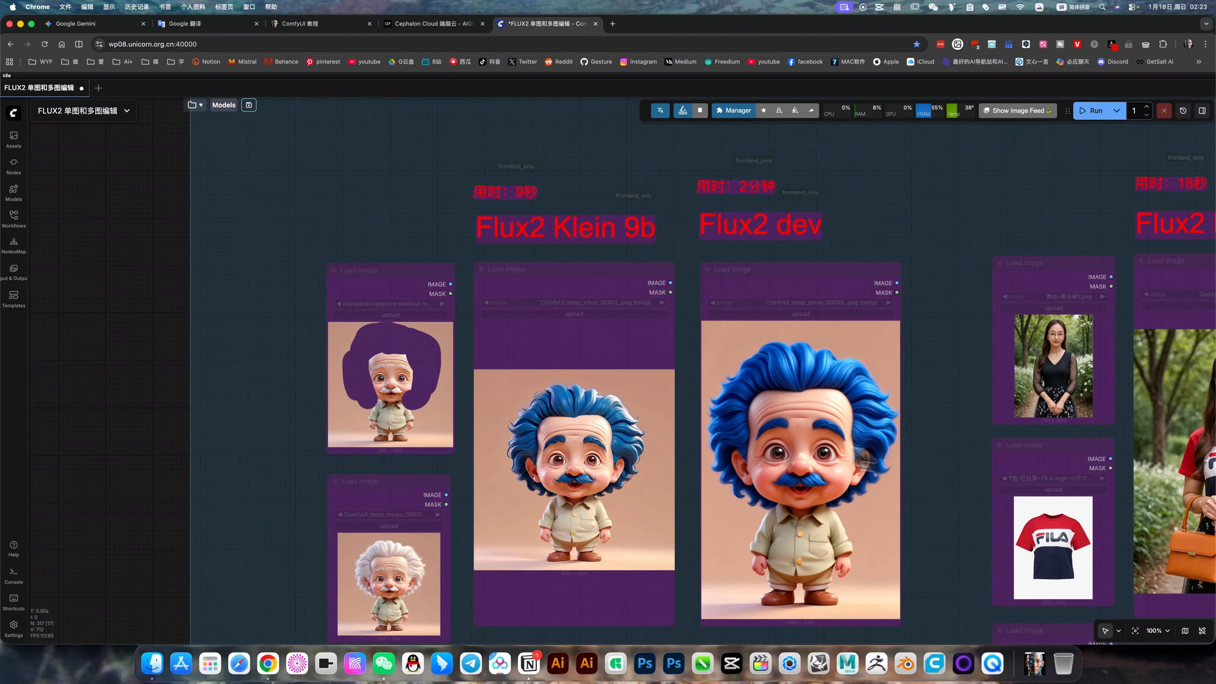
pyautogui.scroll(12, 613, 472)
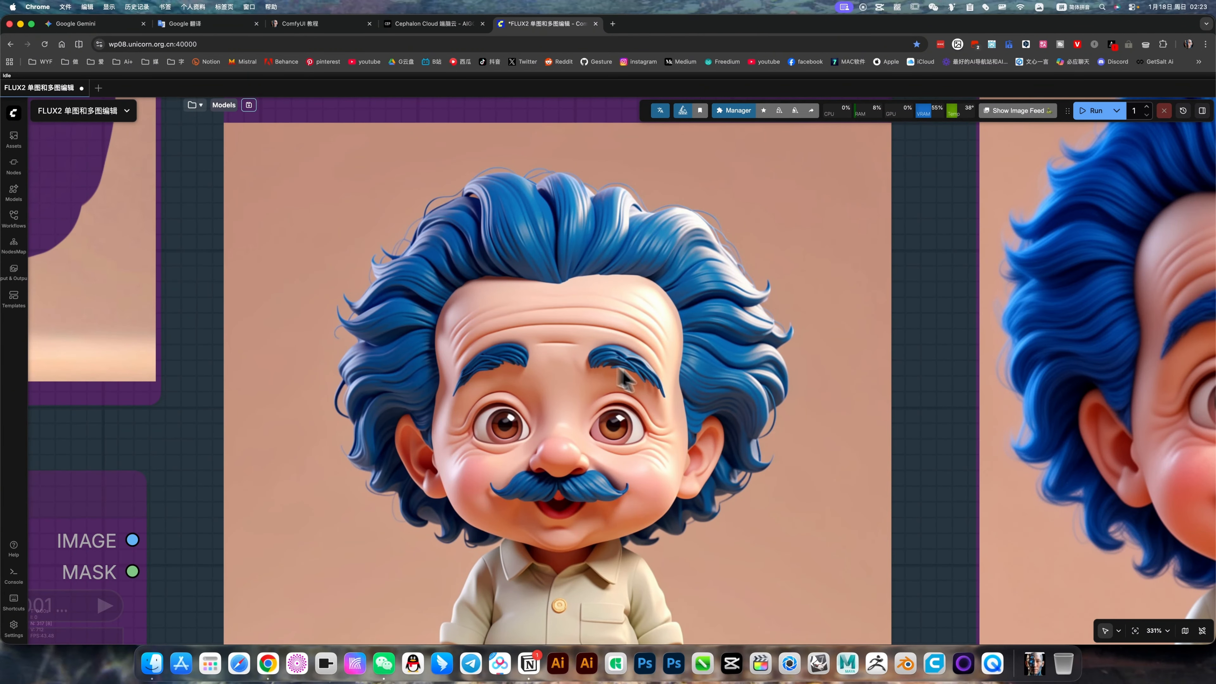
pyautogui.scroll(-9, 617, 370)
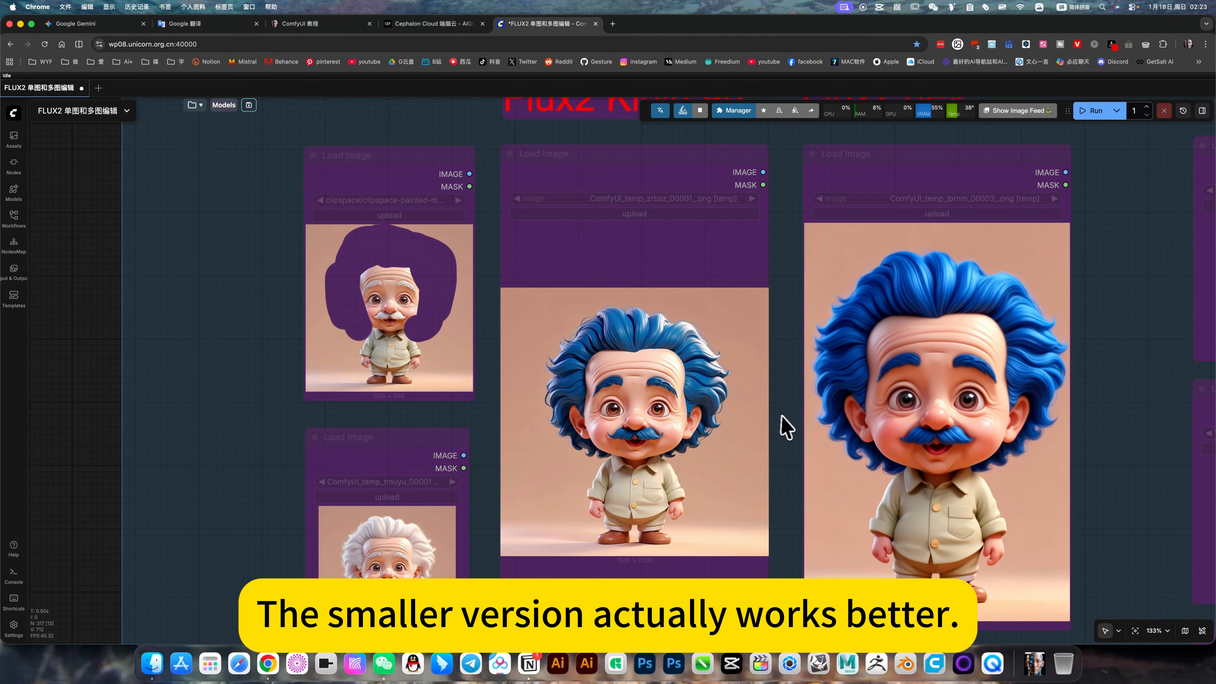
pyautogui.moveTo(787, 416); pyautogui.dragTo(774, 426)
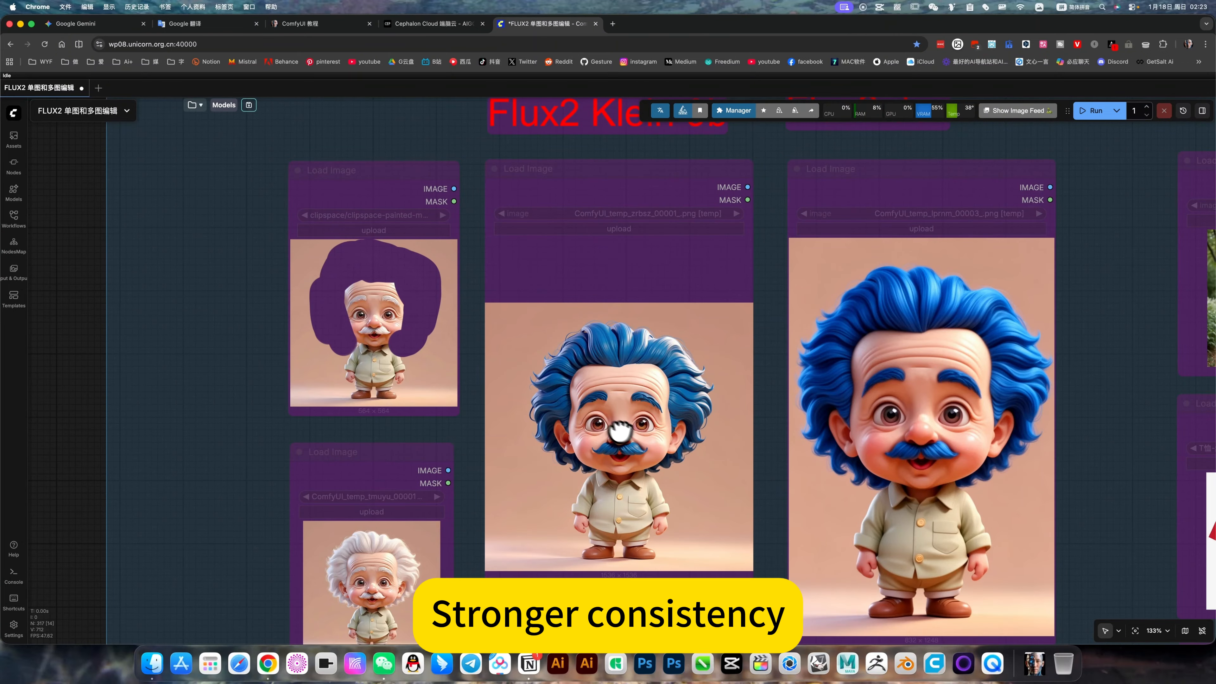
pyautogui.scroll(-8, 638, 414)
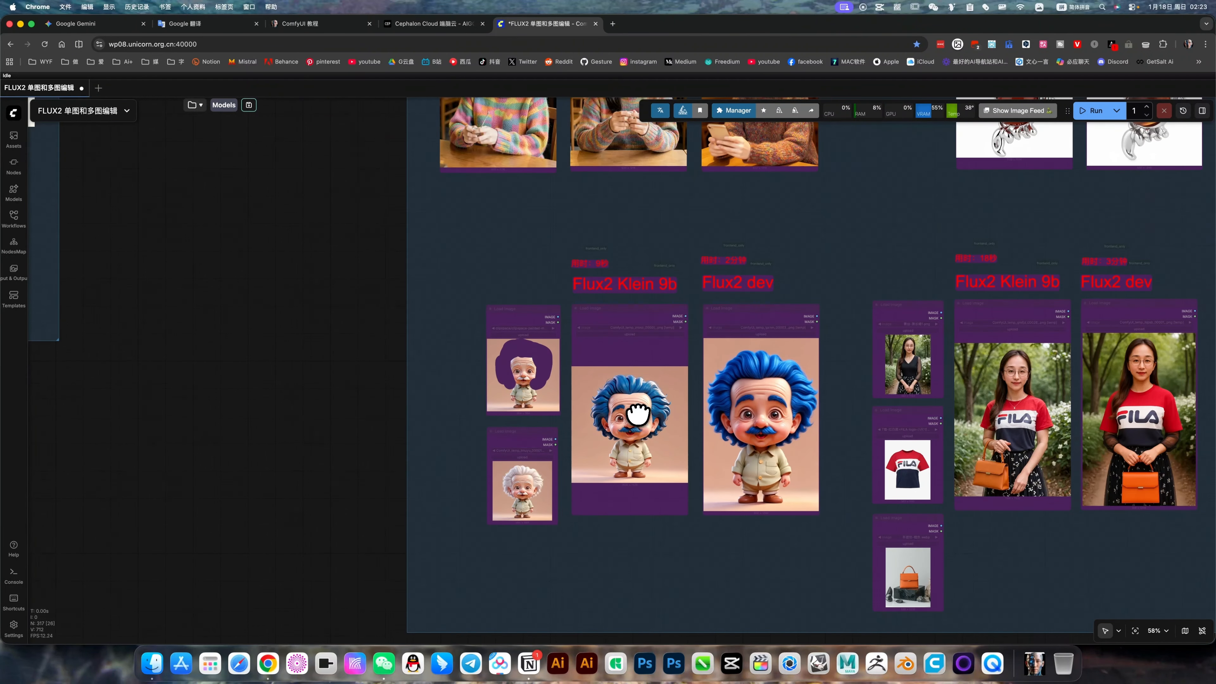
pyautogui.moveTo(627, 282); pyautogui.dragTo(612, 320)
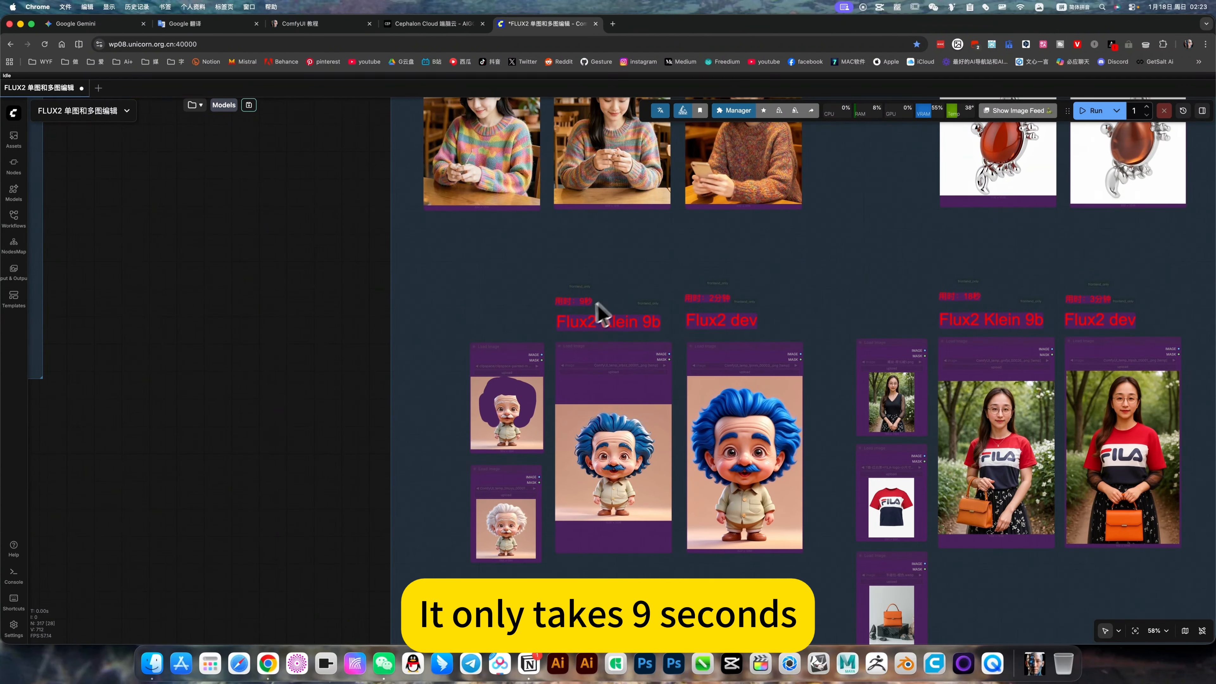
pyautogui.scroll(-10, 590, 321)
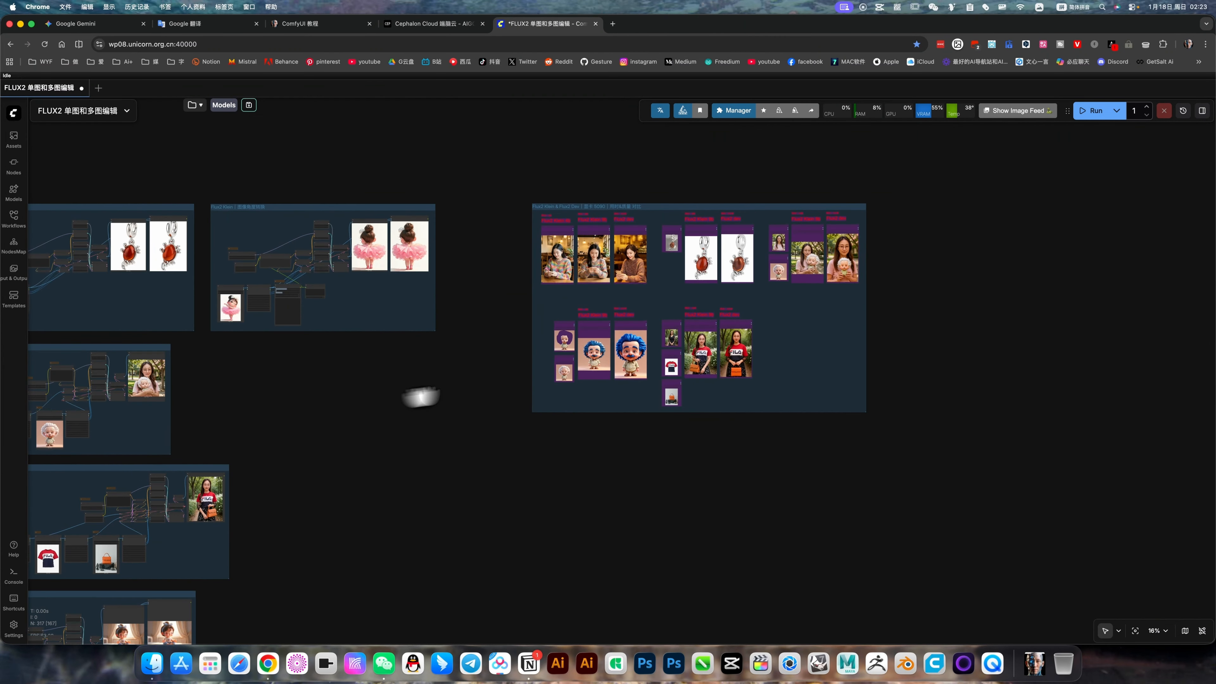
# Delete the group frame around the uppermost Flux2 Klein | 文生图 workflow, the 4b text-to-image version.
pyautogui.moveTo(689, 354); pyautogui.dragTo(1100, 312)
pyautogui.scroll(-2, 733, 418)
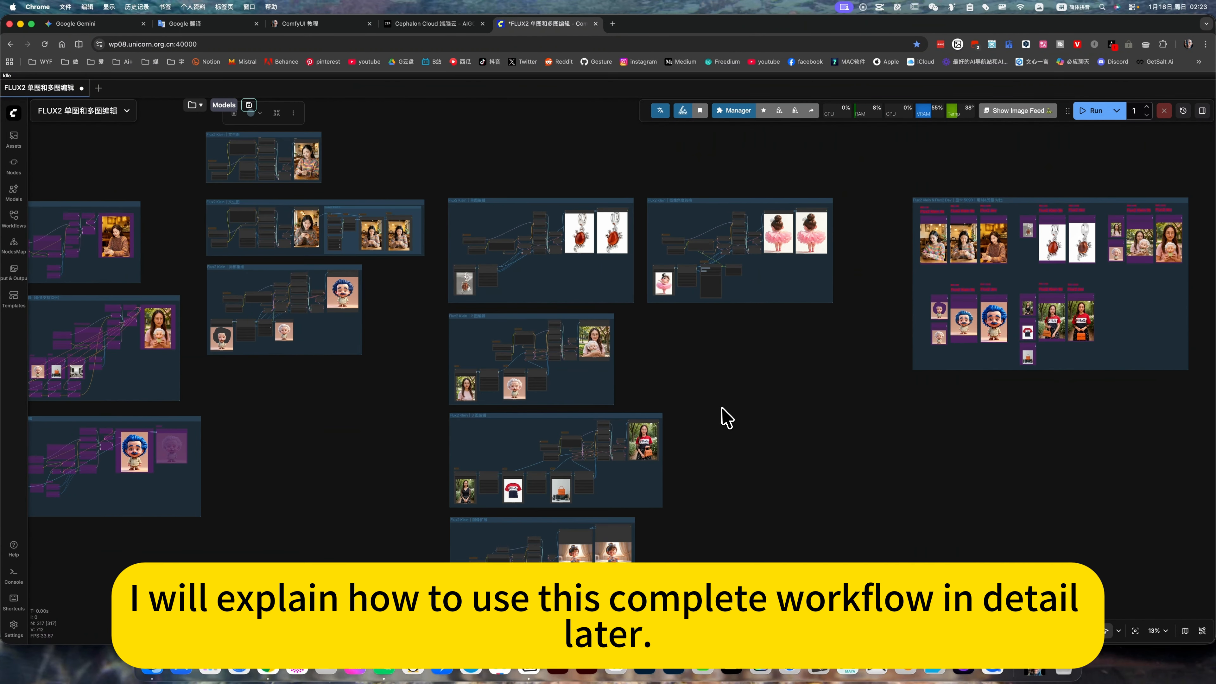
pyautogui.moveTo(736, 408); pyautogui.dragTo(840, 403)
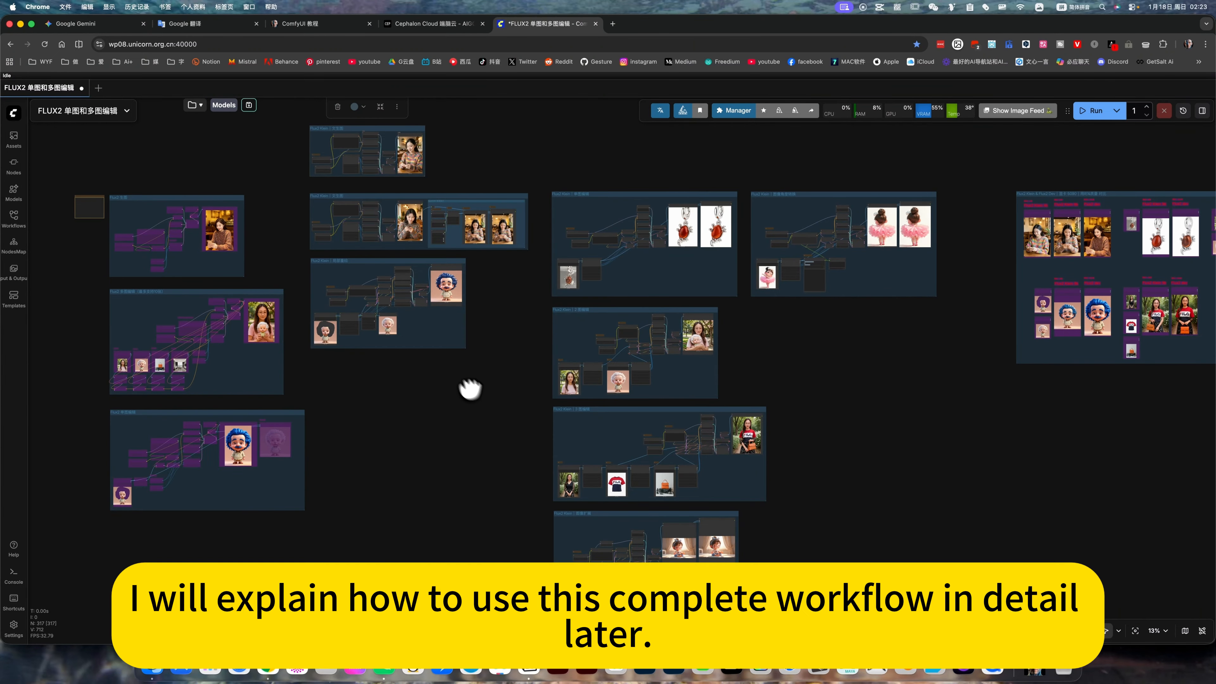
pyautogui.moveTo(442, 407); pyautogui.dragTo(569, 497)
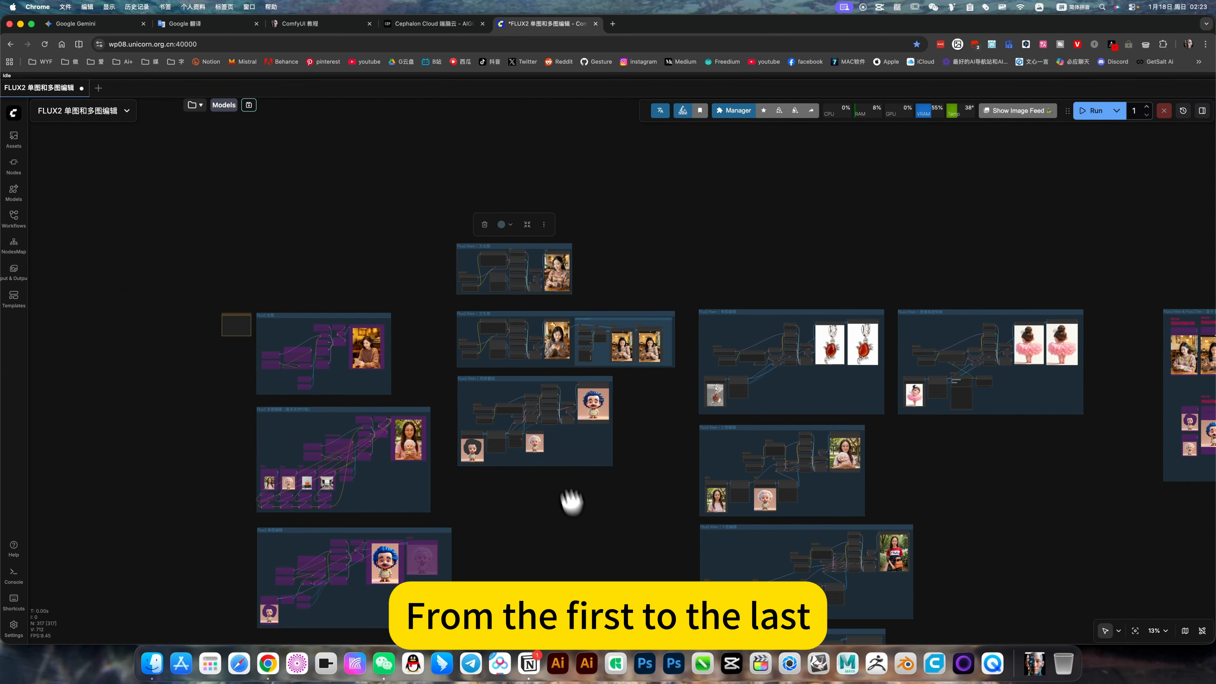
pyautogui.scroll(7, 497, 265)
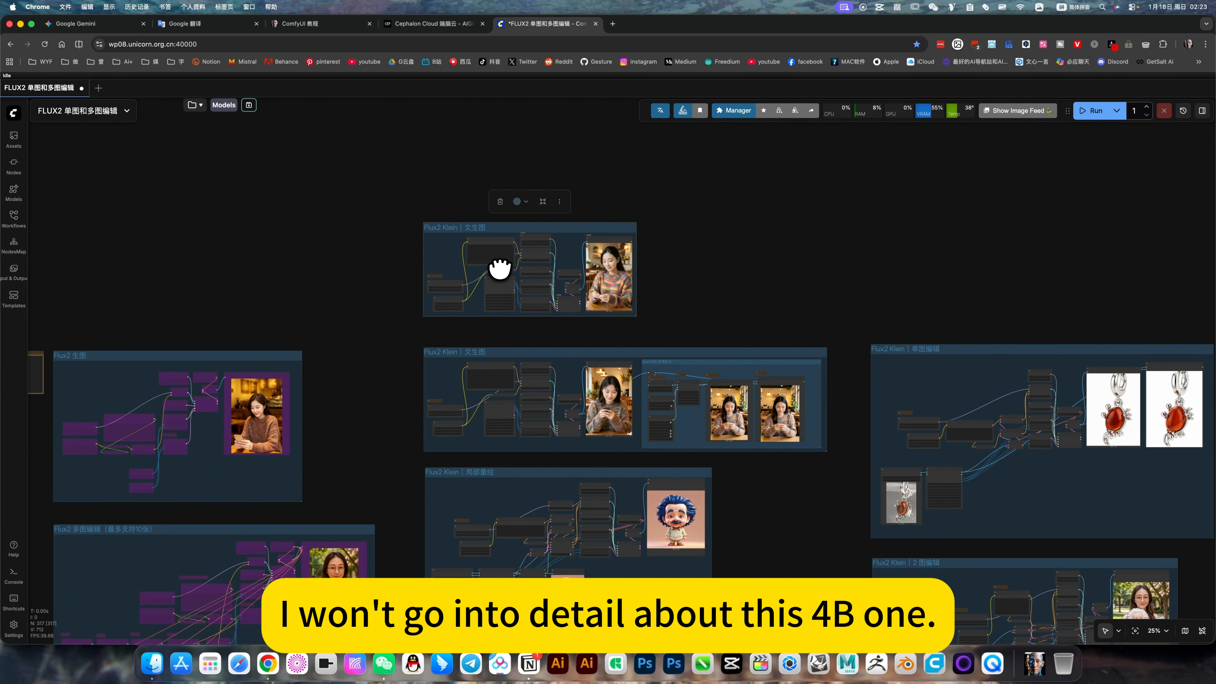
pyautogui.scroll(5, 497, 267)
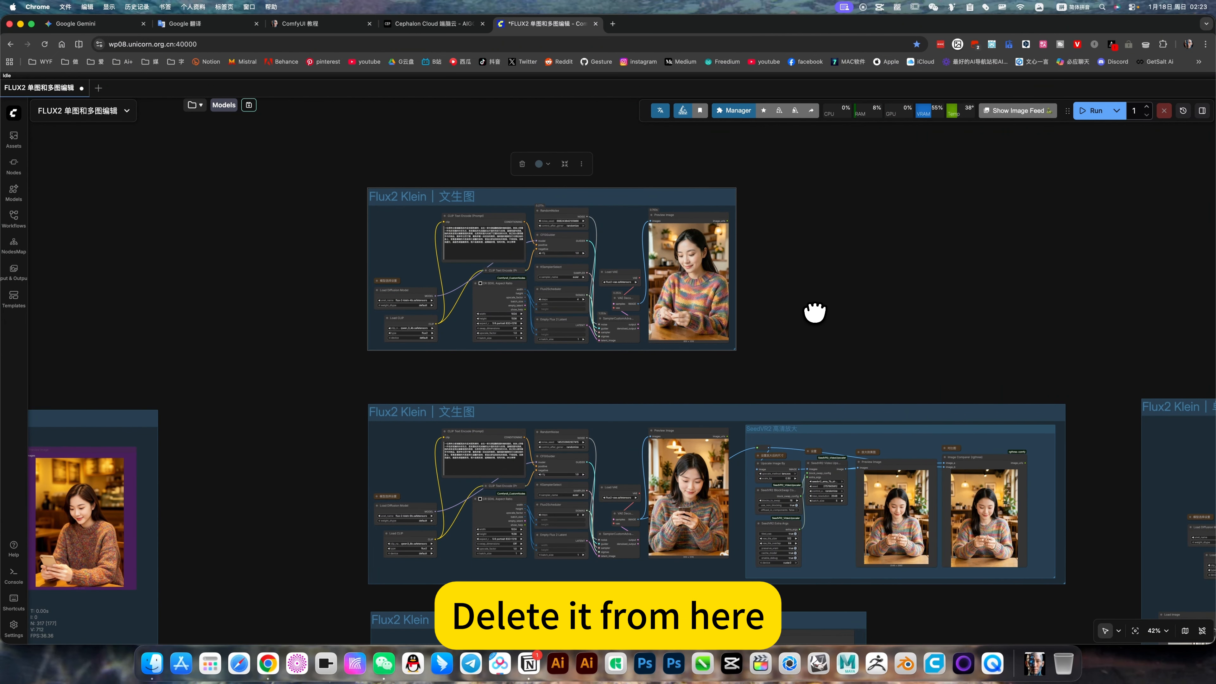
pyautogui.moveTo(778, 375); pyautogui.dragTo(329, 163)
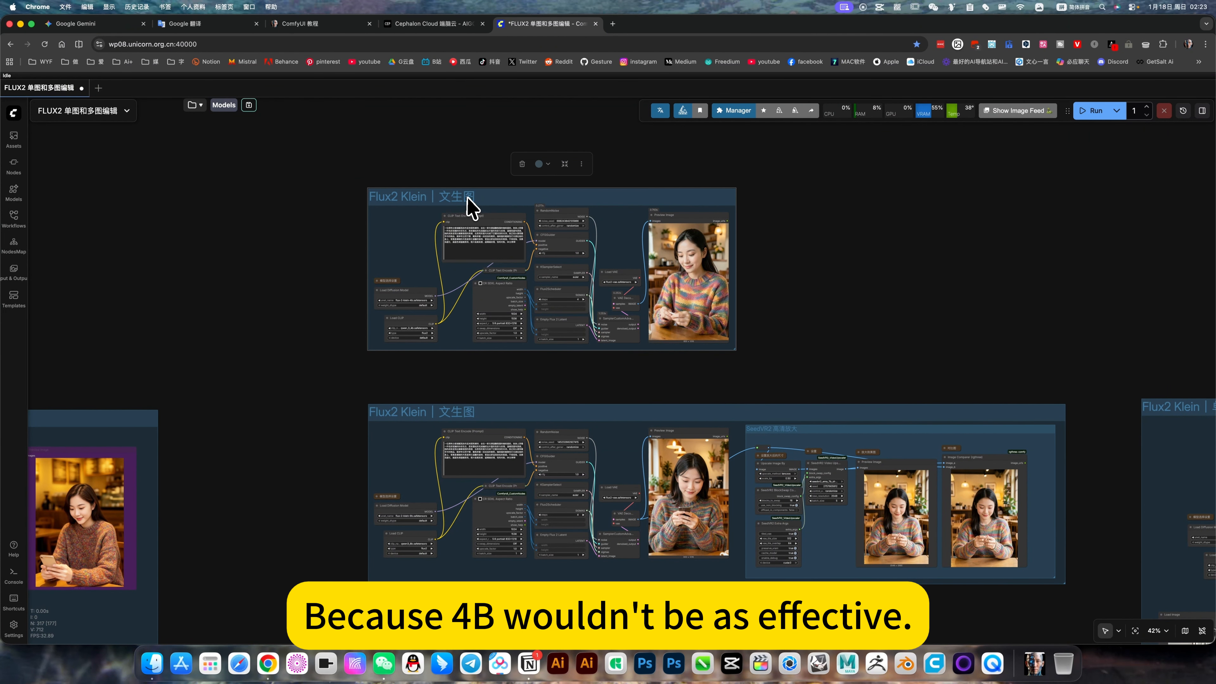
pyautogui.moveTo(467, 196); pyautogui.dragTo(485, 201)
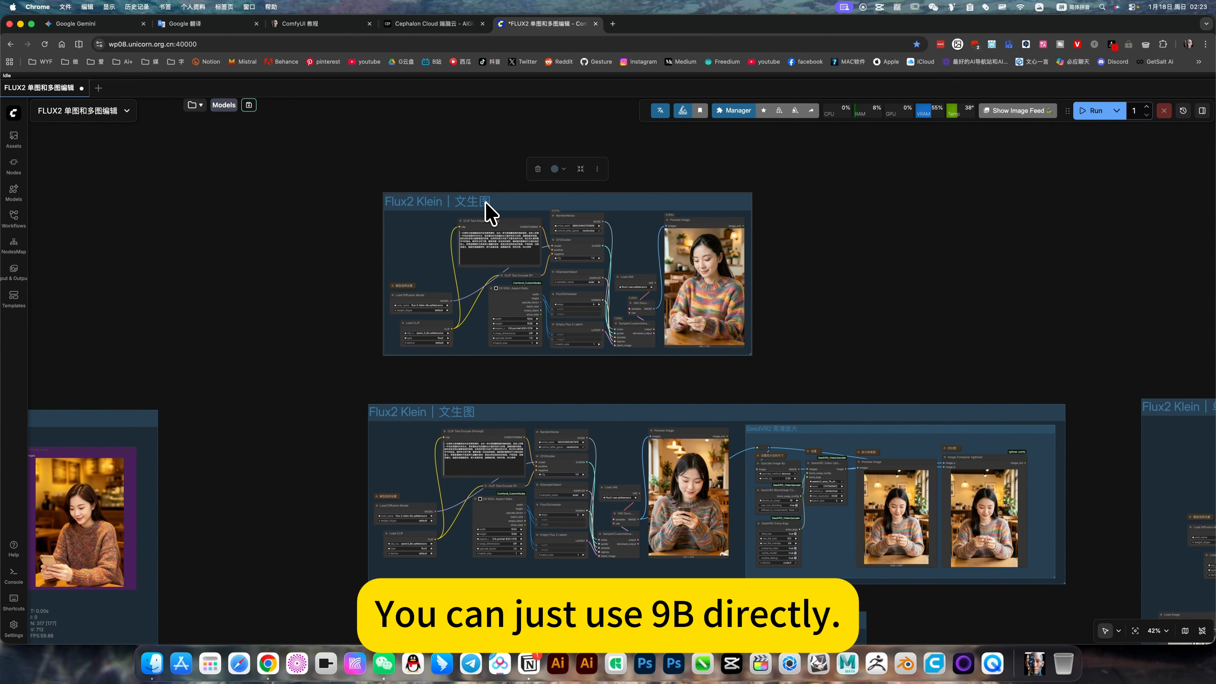
pyautogui.press('Delete')
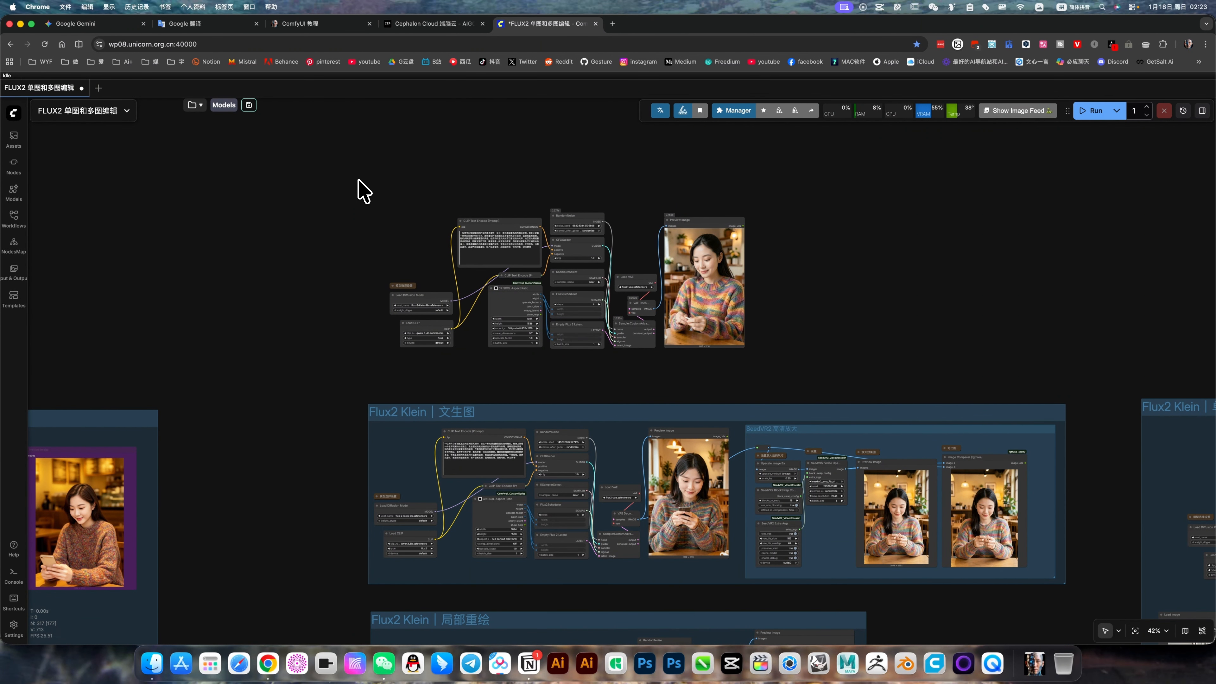
# Delete all the ungrouped 4b text-to-image nodes above the remaining Flux2 Klein | 文生图 group.
pyautogui.moveTo(358, 181); pyautogui.dragTo(788, 367)
pyautogui.scroll(1, 788, 367)
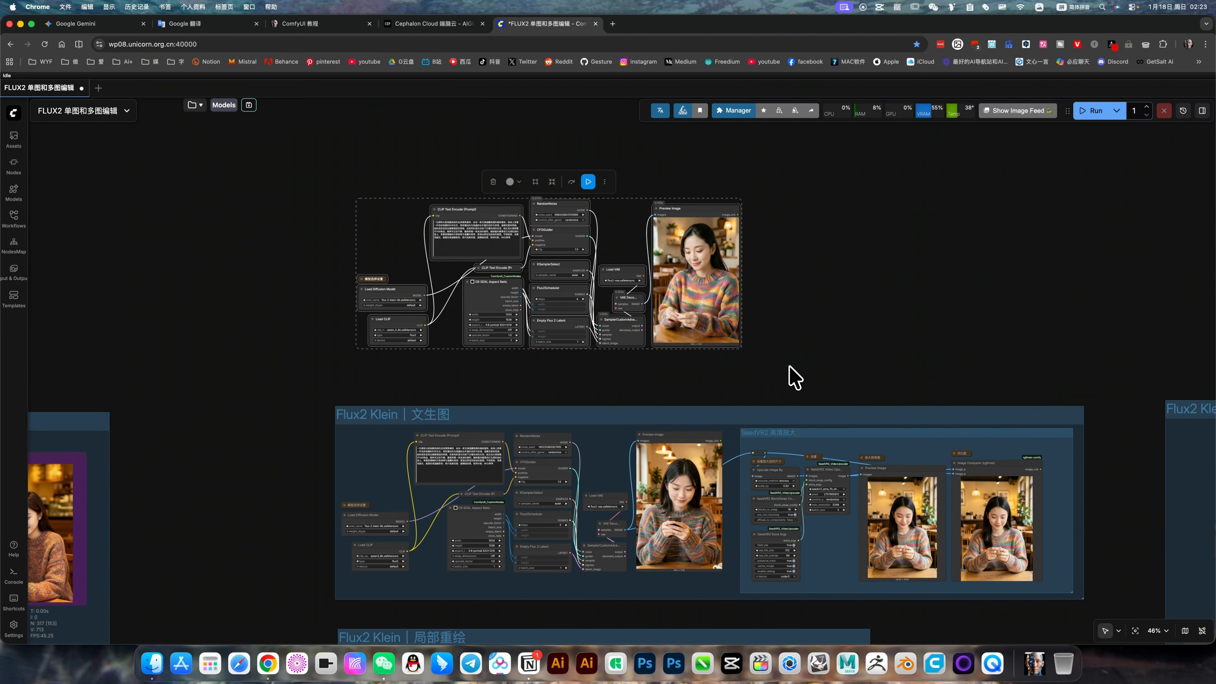
pyautogui.press('Delete')
pyautogui.scroll(-3, 605, 229)
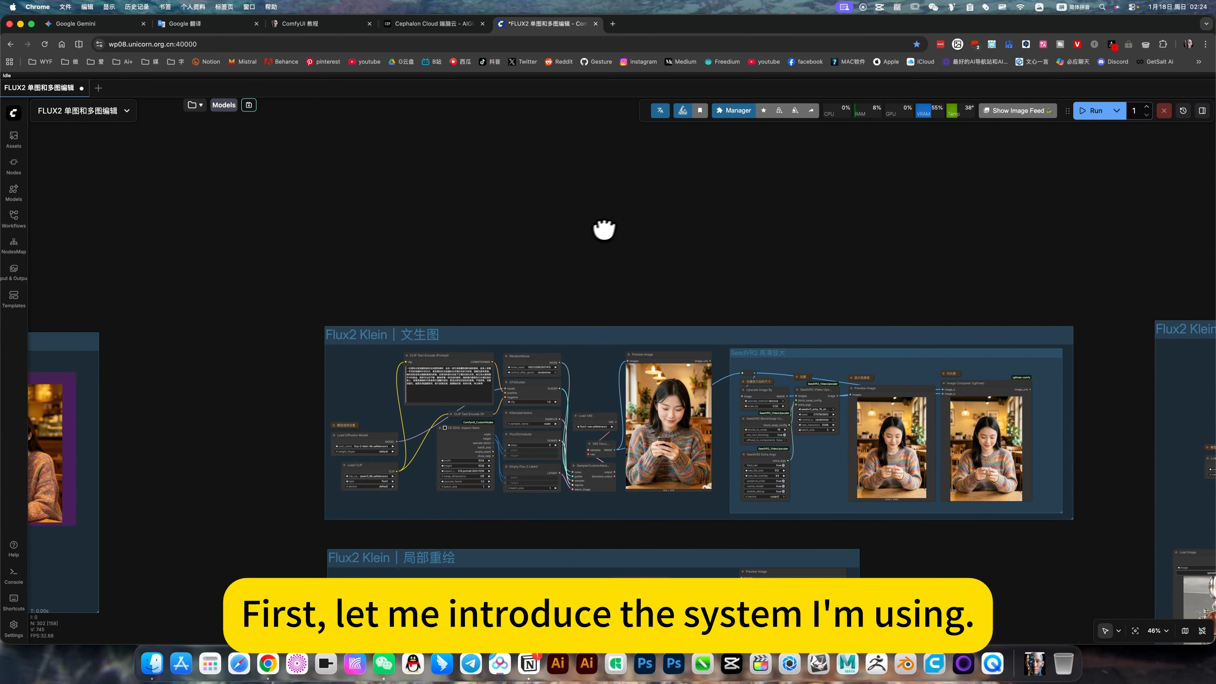
# Switch to the Cephalon Cloud AIGC applications page, view the second popular app's launch option, and return to the ComfyUI workflow.
pyautogui.click(437, 24)
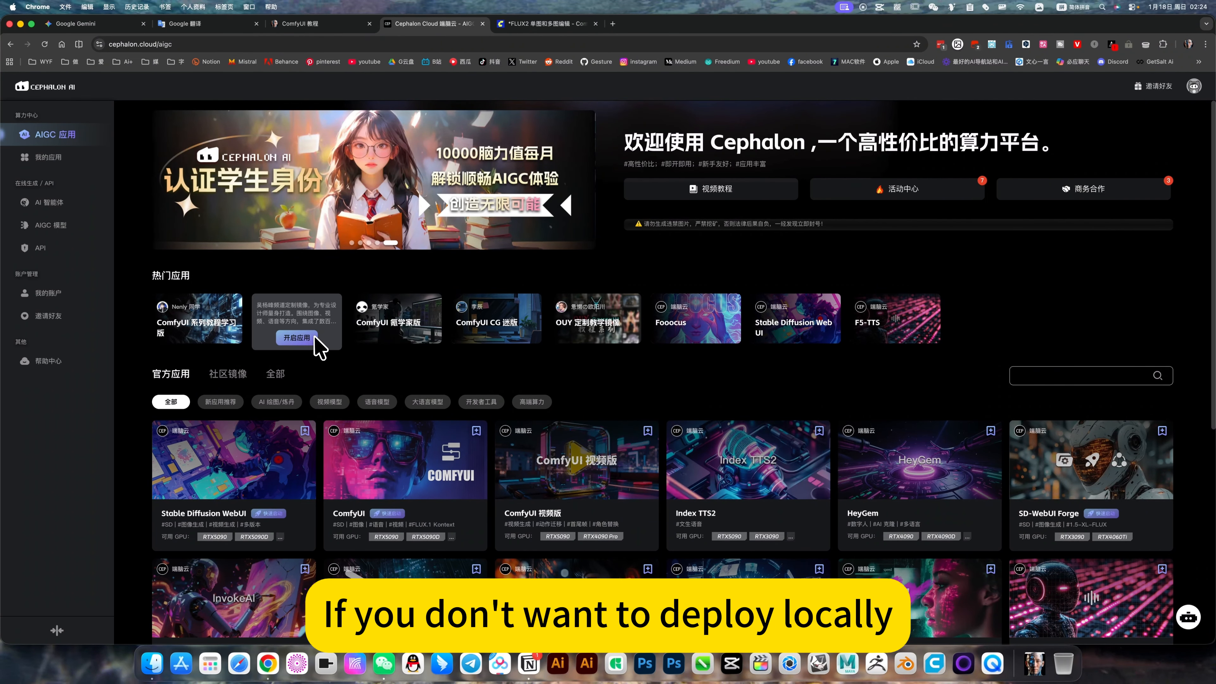
pyautogui.moveTo(298, 337)
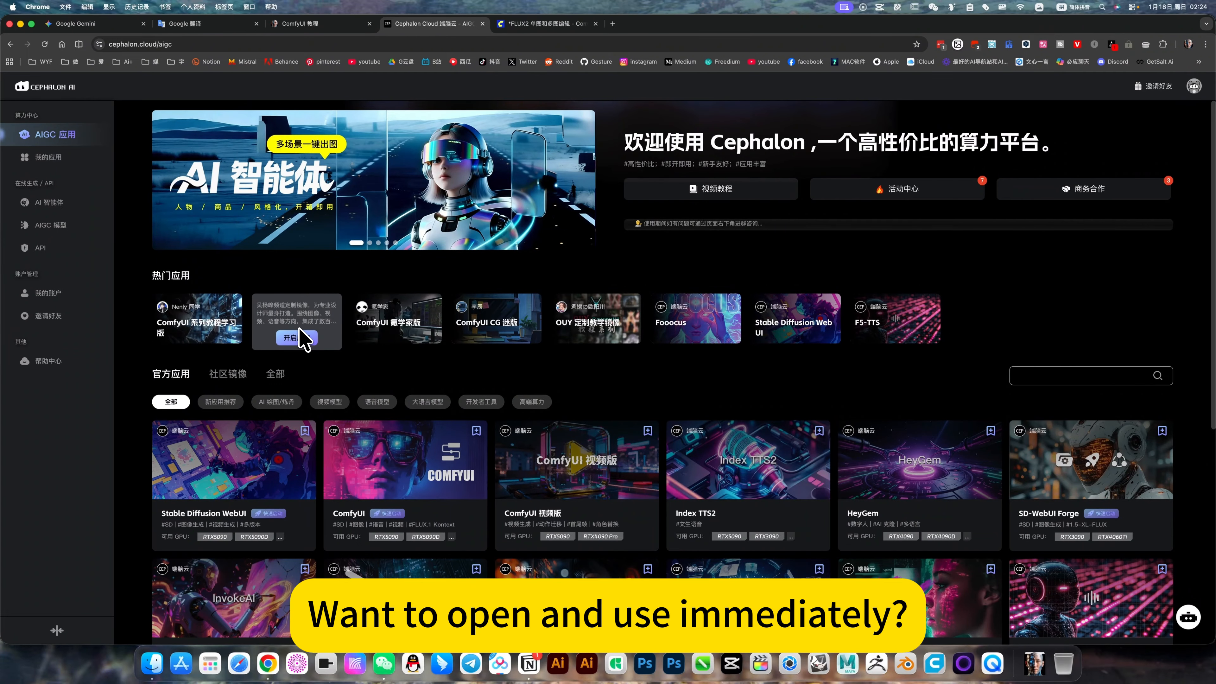
pyautogui.click(551, 24)
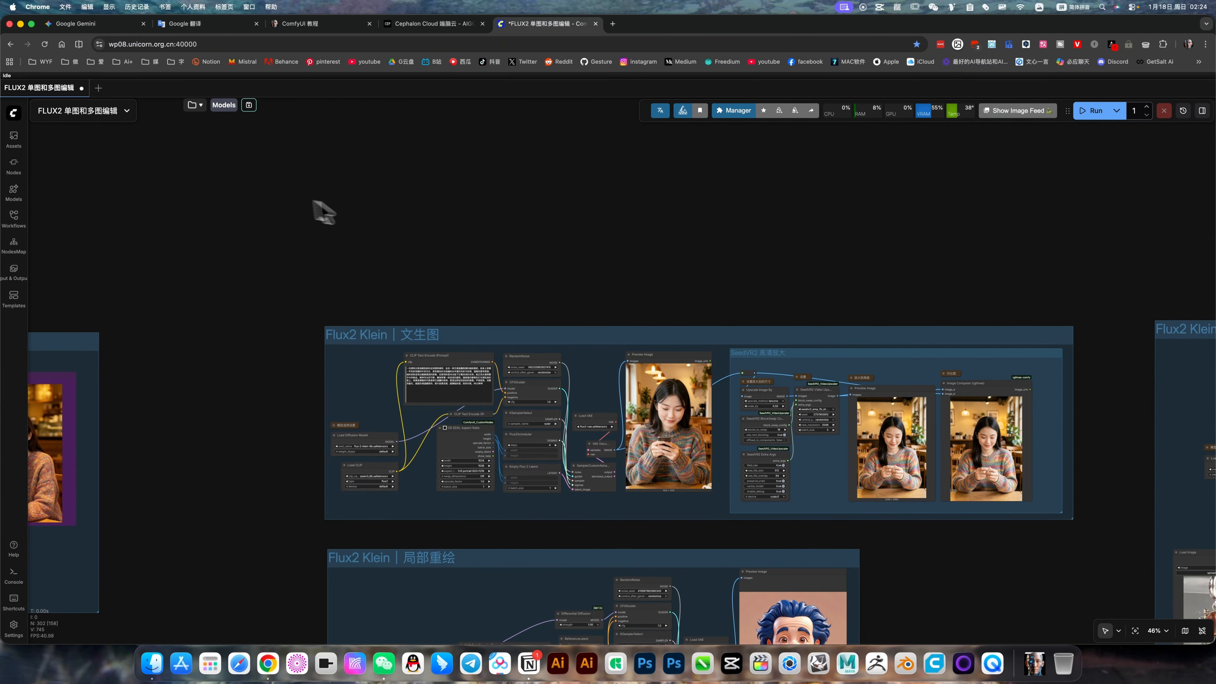
# Locate FLUX2 单图和多图编辑.json in the saved workflows list, then close the list.
pyautogui.scroll(-10, 532, 267)
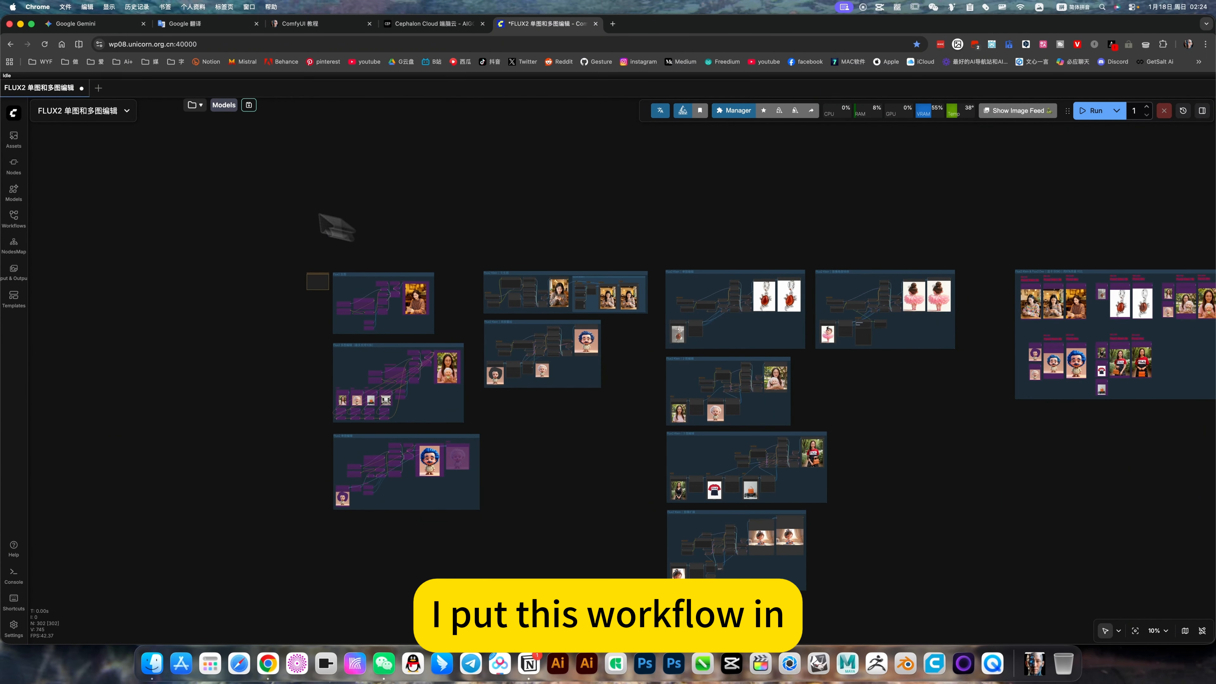
pyautogui.click(13, 219)
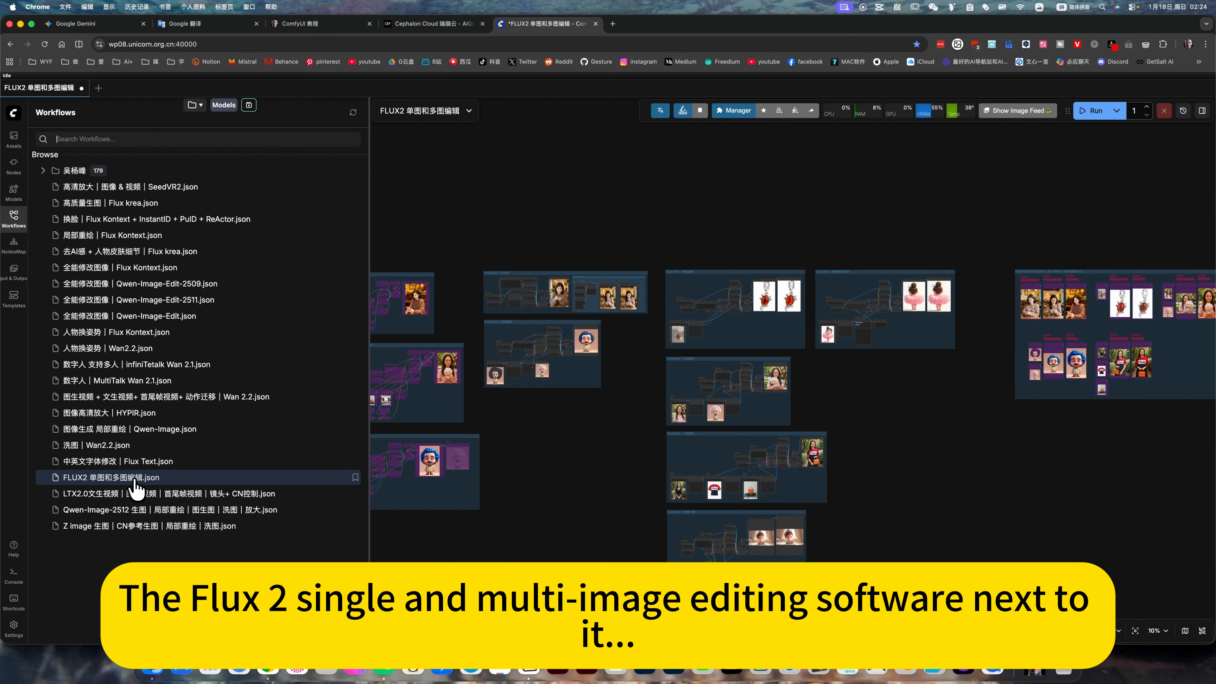
pyautogui.click(15, 218)
# Examine the Flux2 生图, 多图编辑 and 单图编辑 groups, and survey the Flux2 Klein groups beside them.
pyautogui.moveTo(513, 429); pyautogui.dragTo(898, 430)
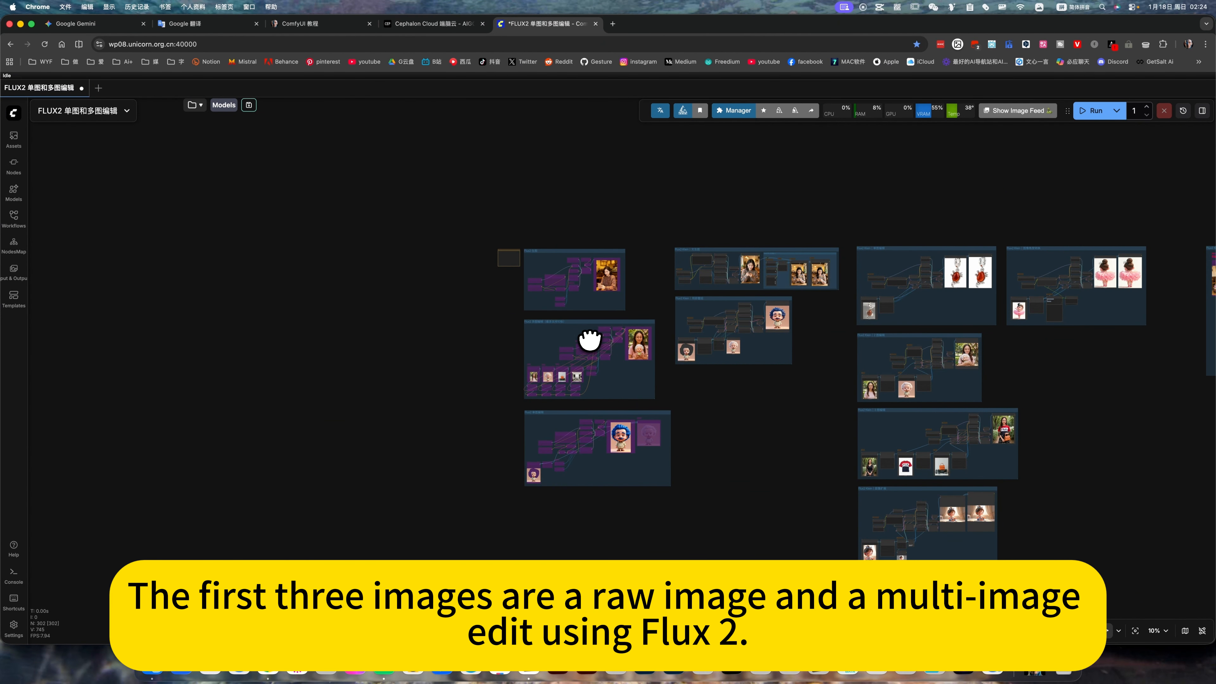
pyautogui.scroll(10, 588, 340)
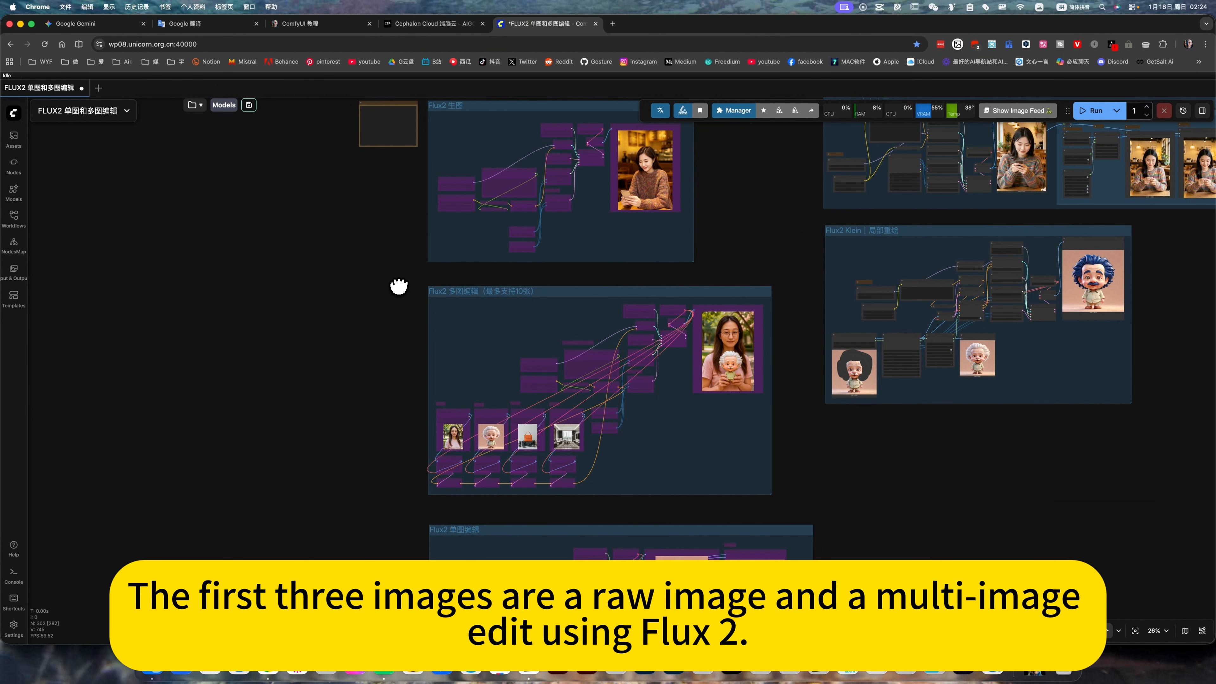
pyautogui.scroll(2, 399, 286)
pyautogui.scroll(-6, 407, 248)
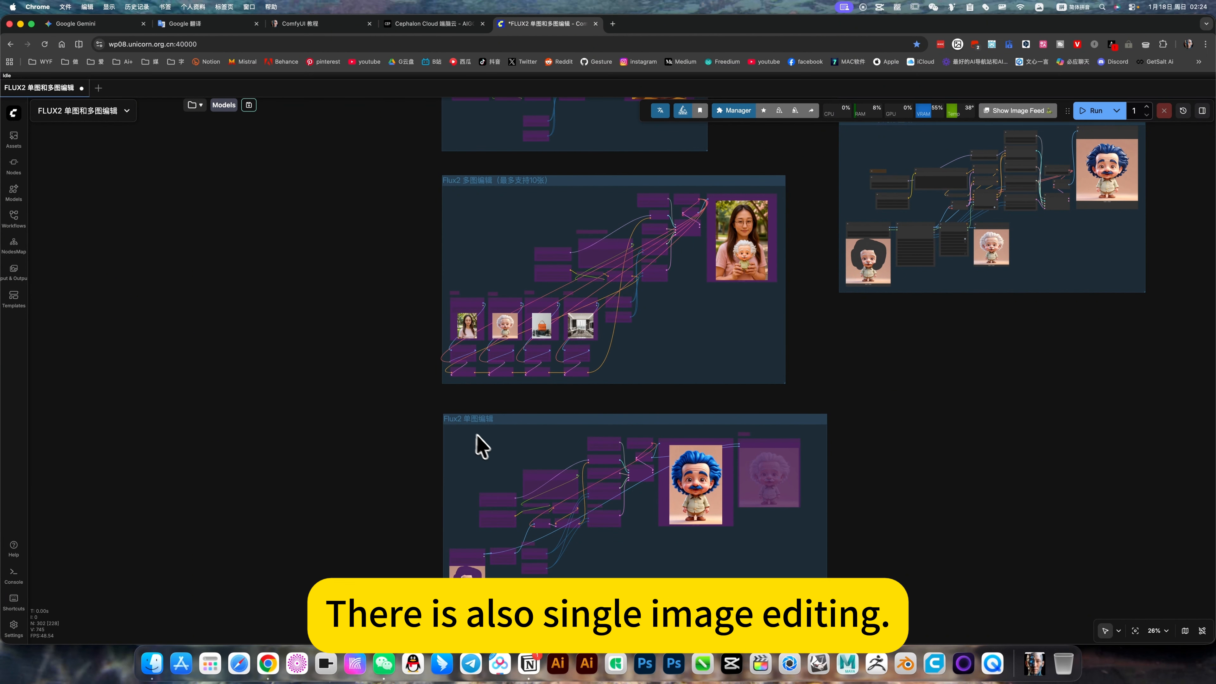
pyautogui.scroll(-10, 960, 461)
pyautogui.moveTo(986, 462); pyautogui.dragTo(467, 382)
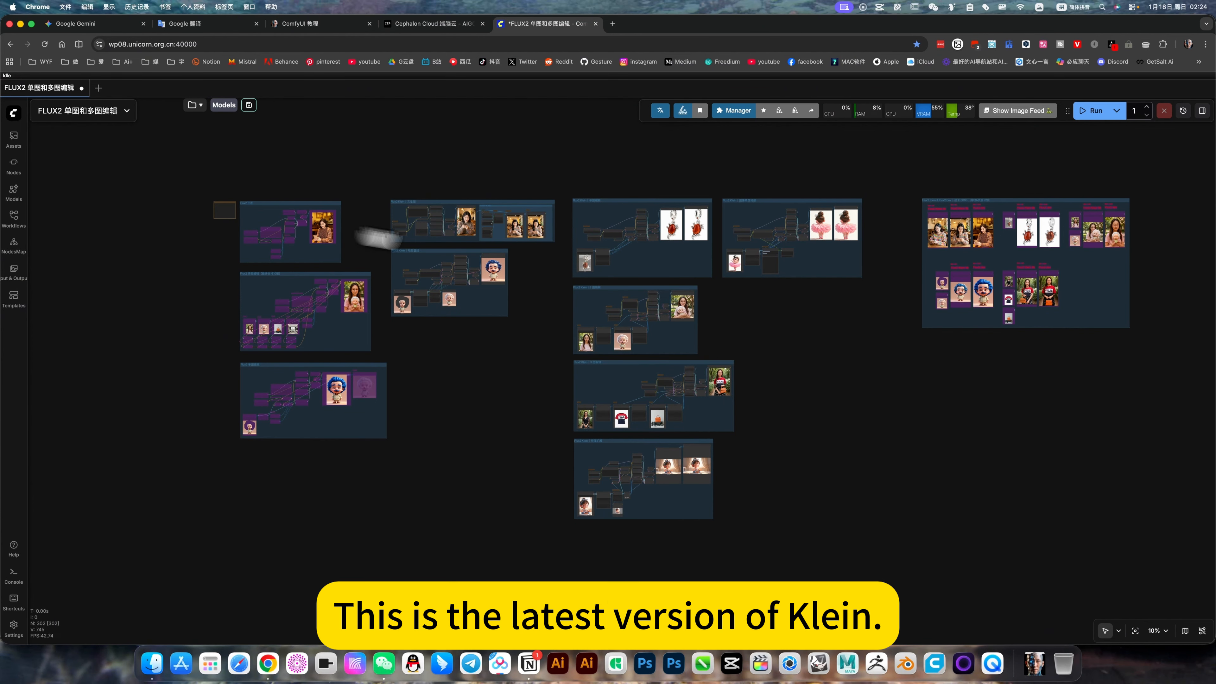
# Delete the whole Flux2 Klein and Flux2 dev comparison group with all its sample images.
pyautogui.hscroll(3, 668, 341)
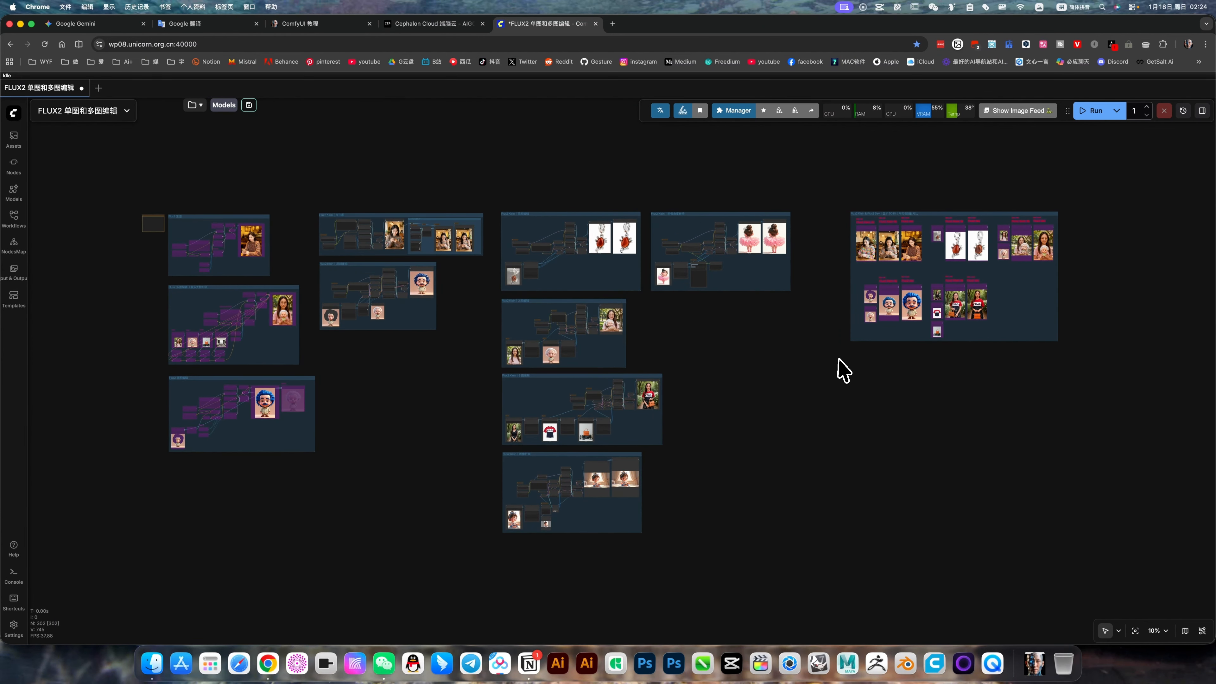
pyautogui.hscroll(3, 765, 361)
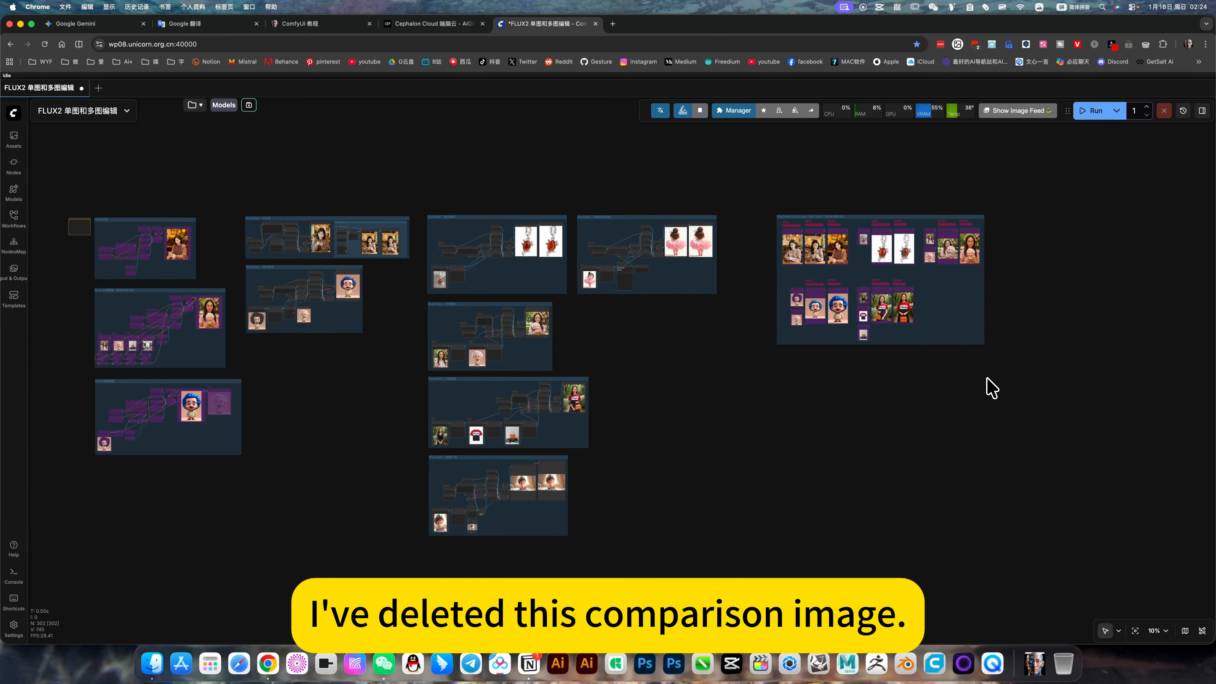
pyautogui.moveTo(1034, 396); pyautogui.dragTo(753, 174)
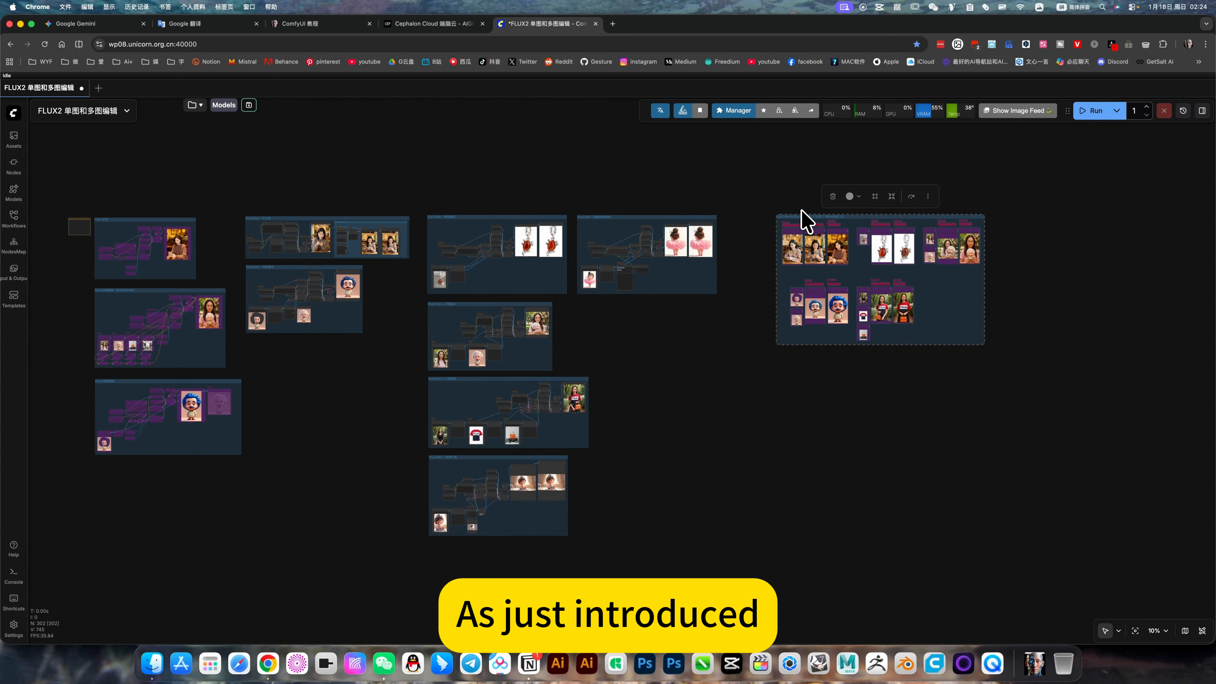
pyautogui.press('Delete')
pyautogui.moveTo(657, 380); pyautogui.dragTo(881, 367)
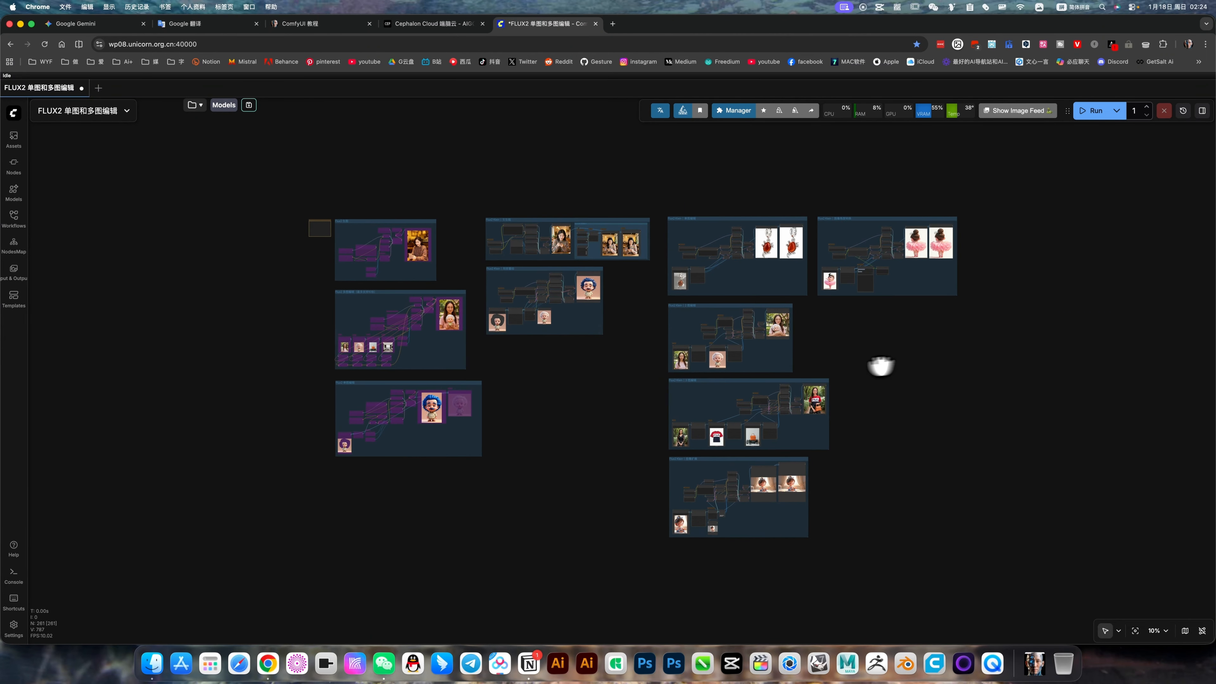
# Browse the saved workflows, expanding the author's personal folder and its 视频类 subfolder.
pyautogui.click(15, 246)
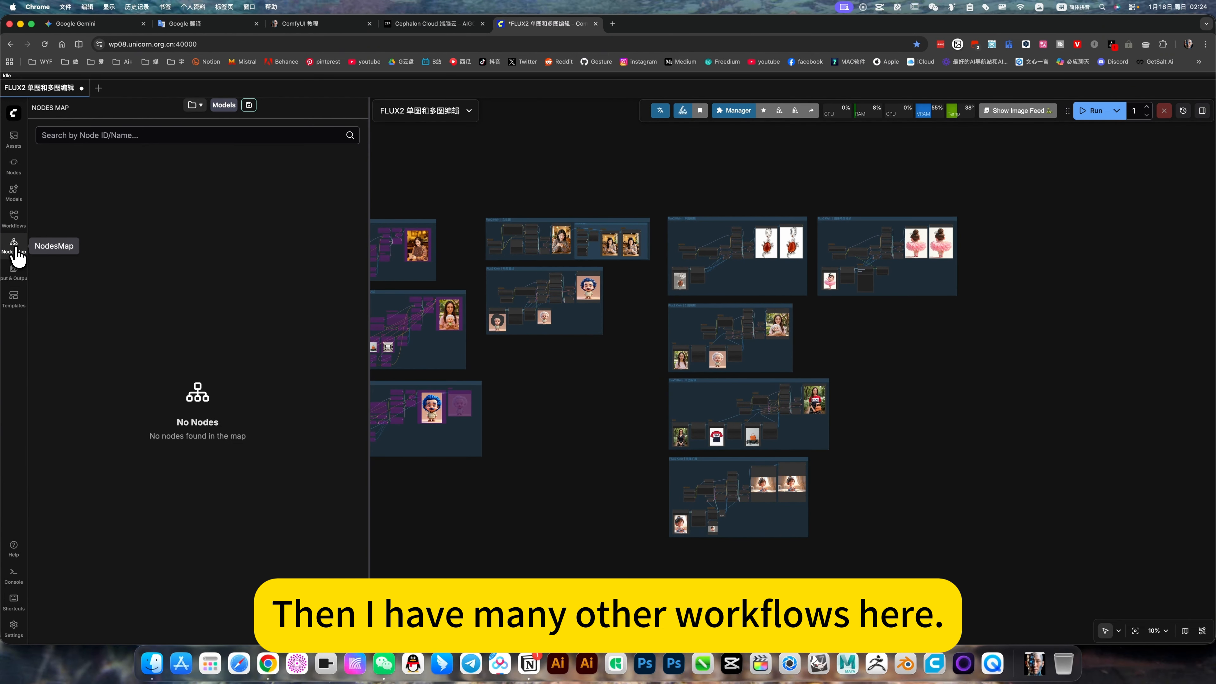
pyautogui.click(15, 227)
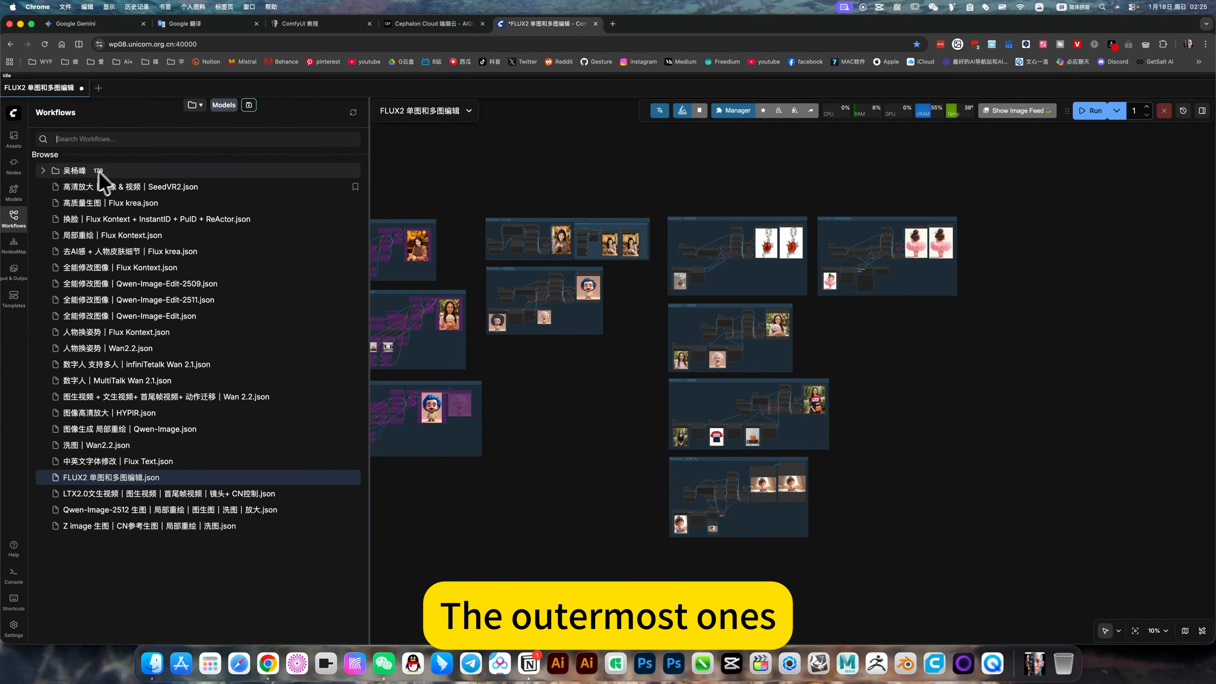
pyautogui.click(42, 172)
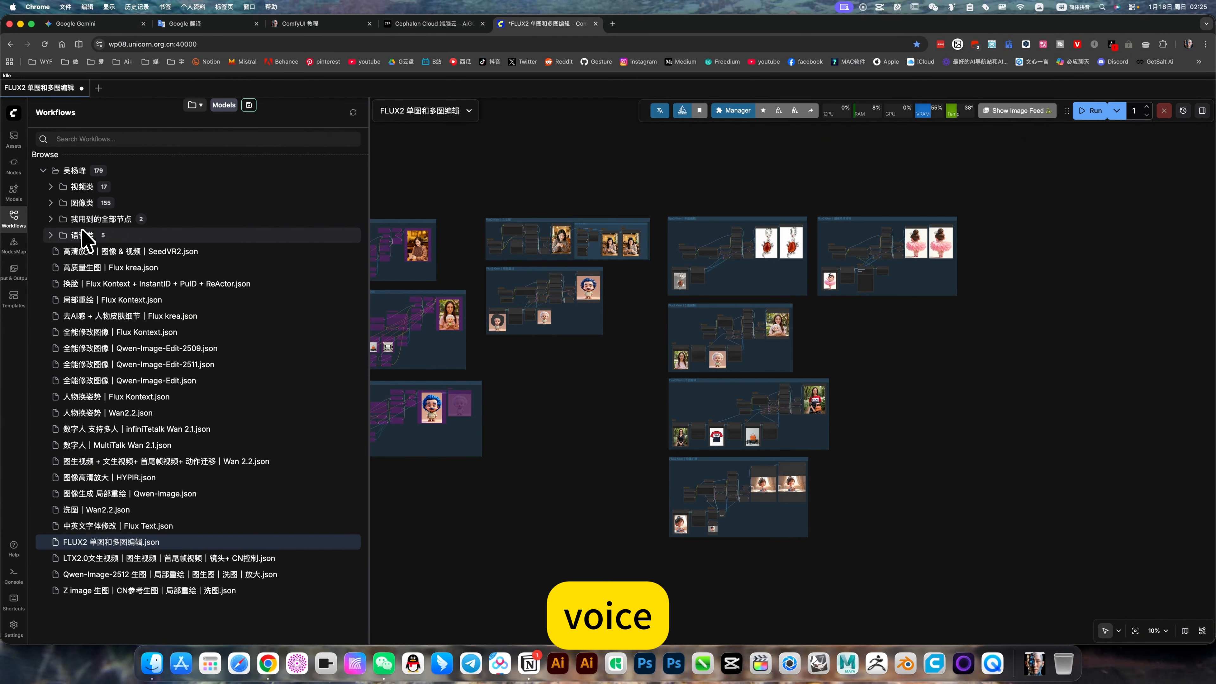
pyautogui.click(51, 187)
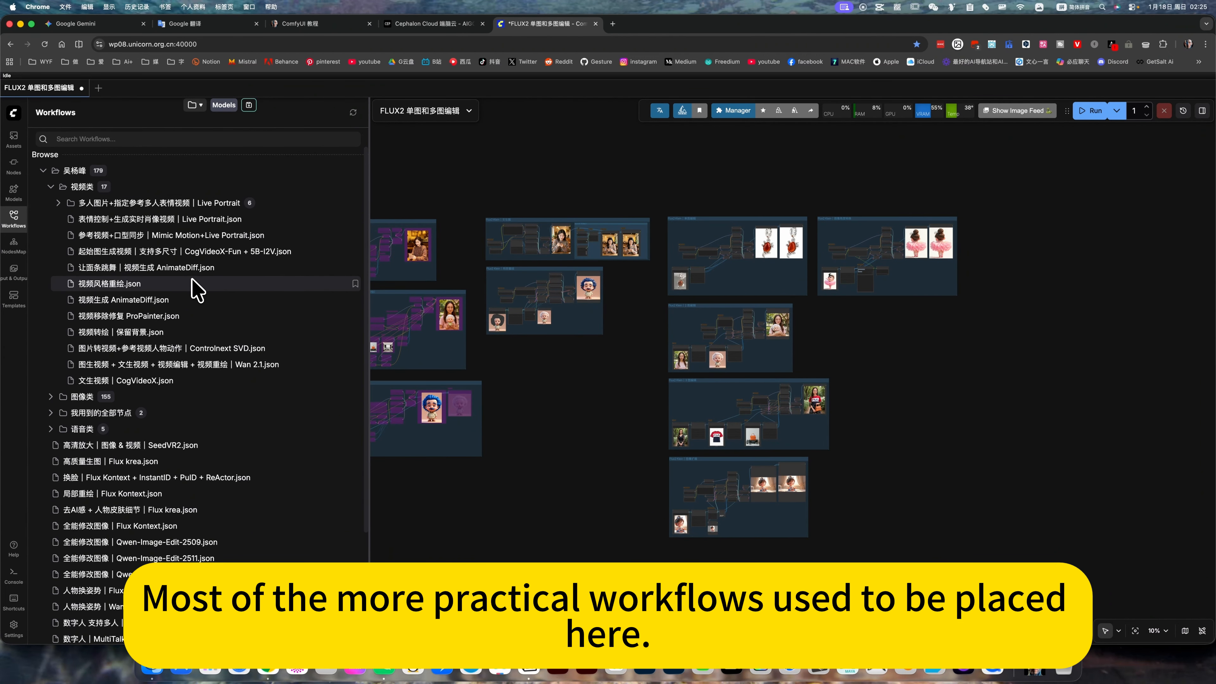
# Collapse the 视频类 subfolder and browse the workflows in the 图像类 and 语音类 subfolders.
pyautogui.click(51, 186)
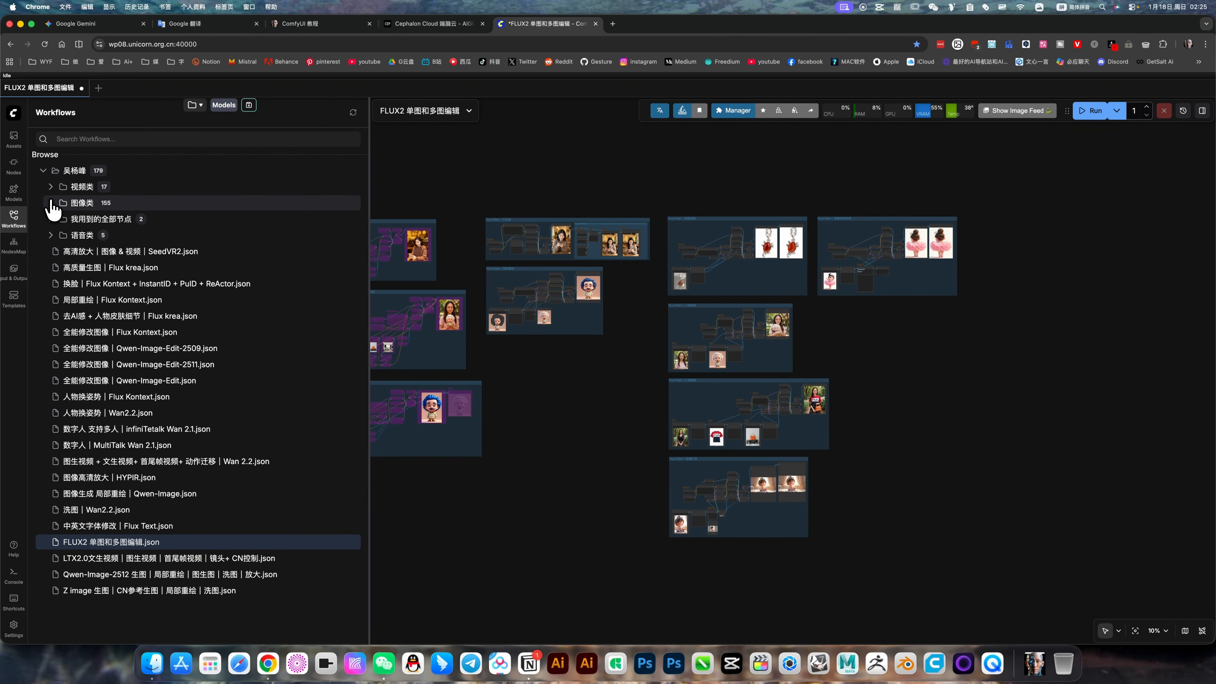
pyautogui.click(51, 203)
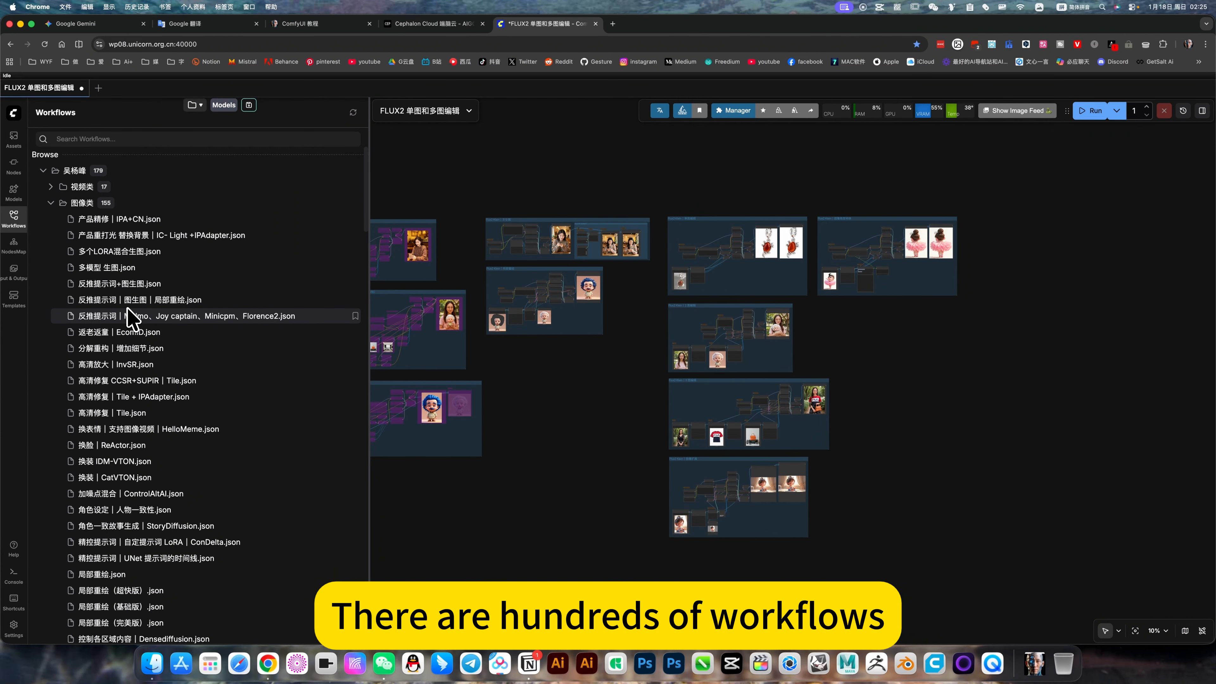
pyautogui.scroll(-3, 129, 316)
pyautogui.scroll(2, 129, 316)
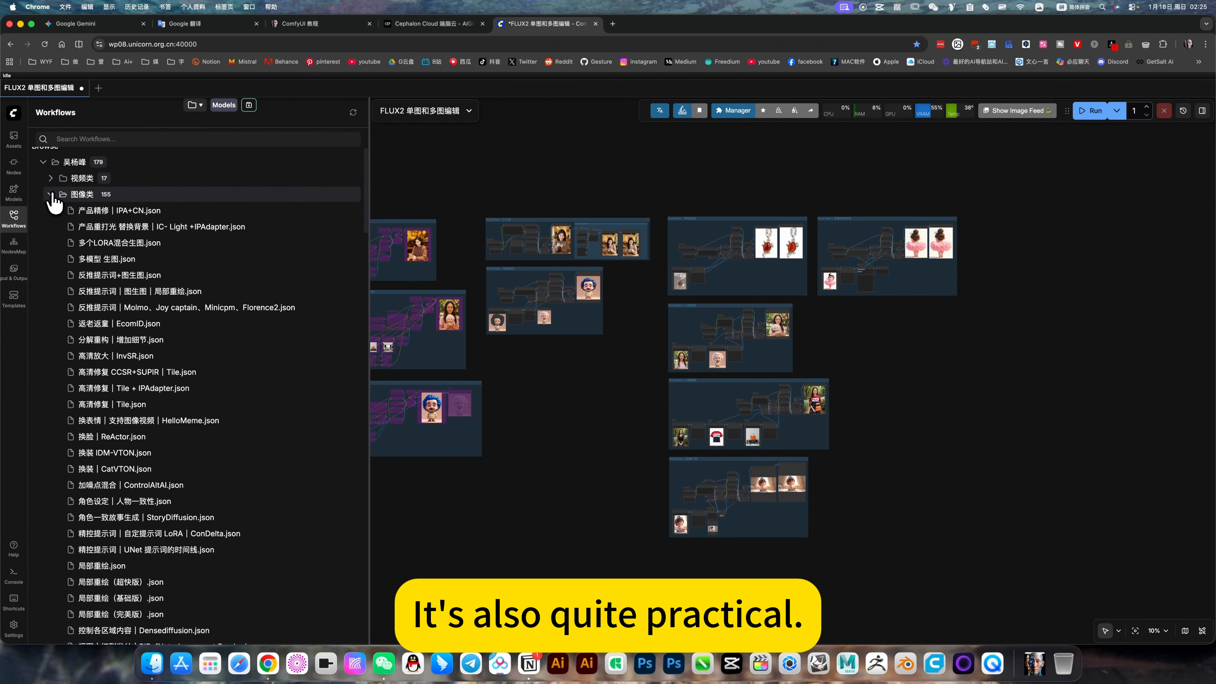
pyautogui.click(51, 194)
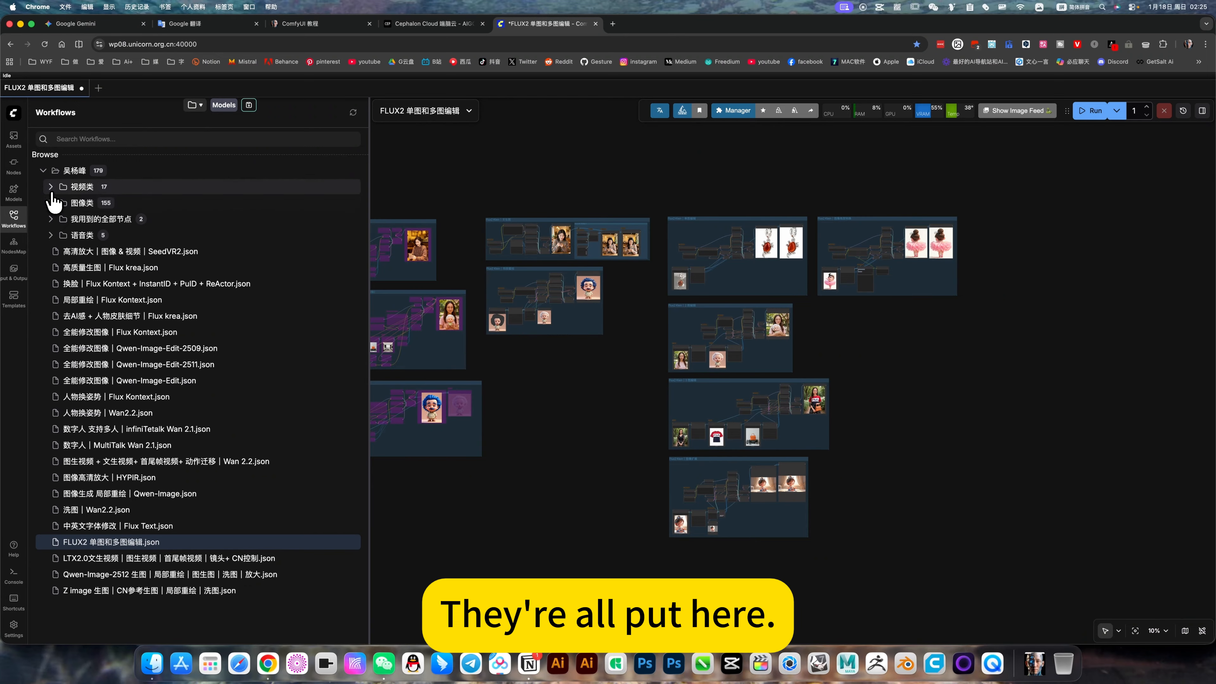
pyautogui.click(50, 236)
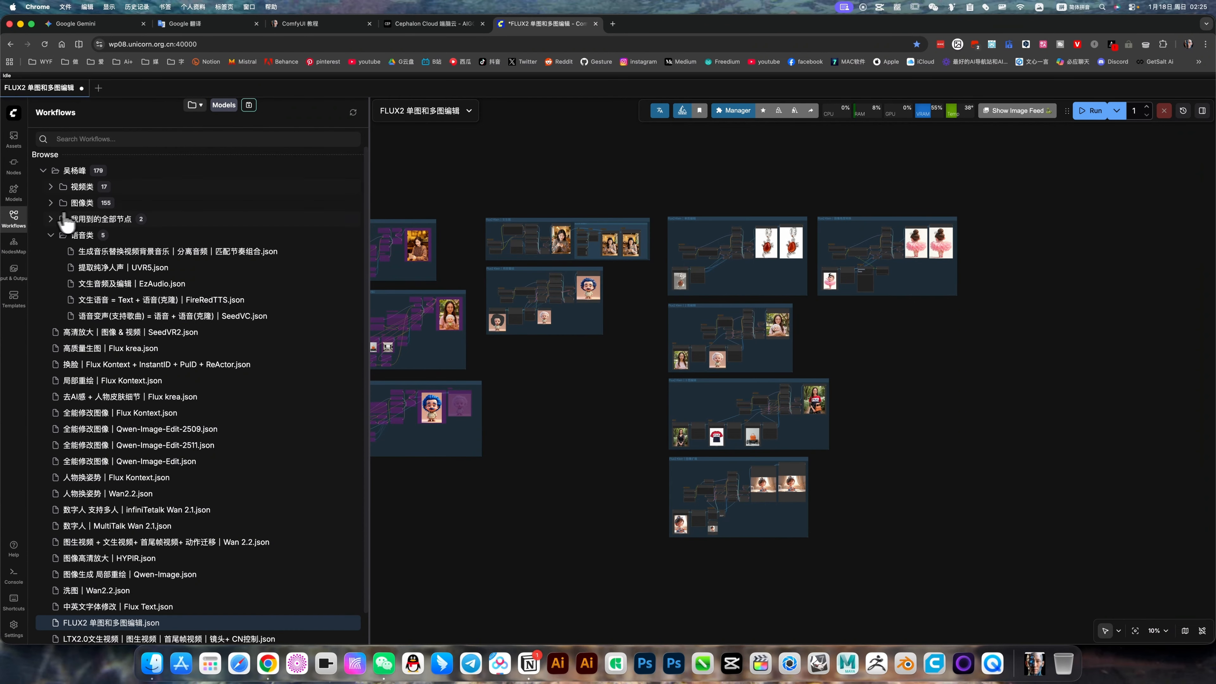
pyautogui.click(50, 235)
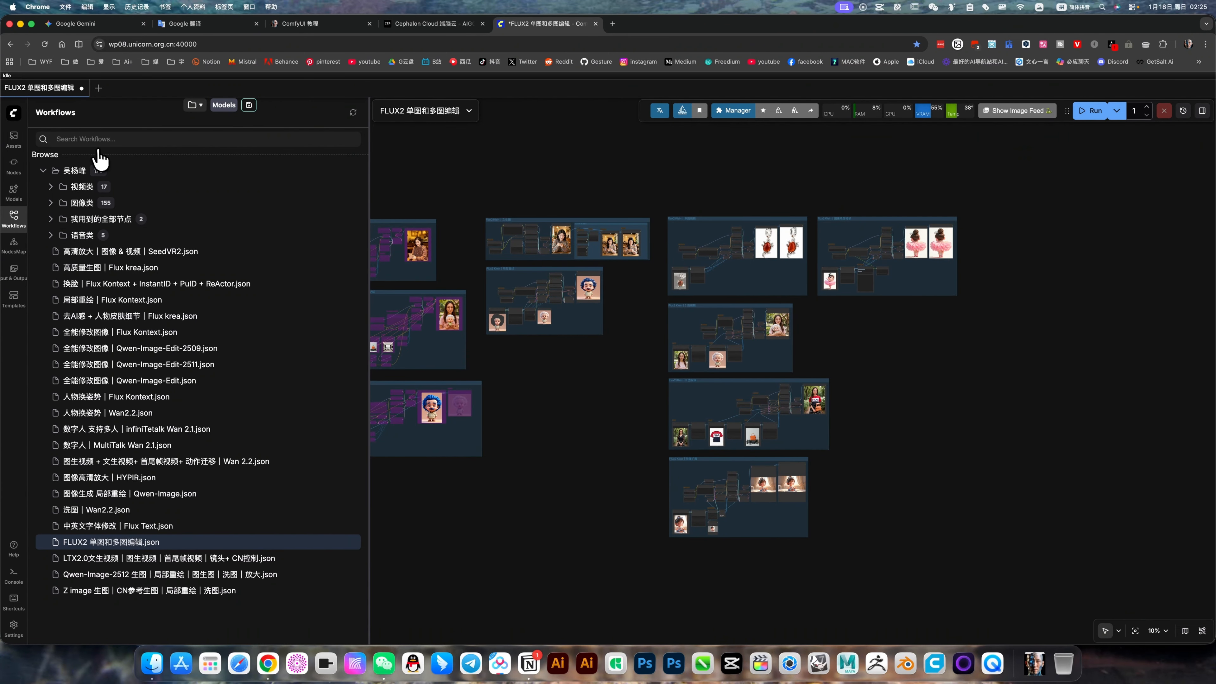
# View the Cephalon Cloud AIGC applications page, then return to ComfyUI and close the saved workflows list.
pyautogui.click(414, 25)
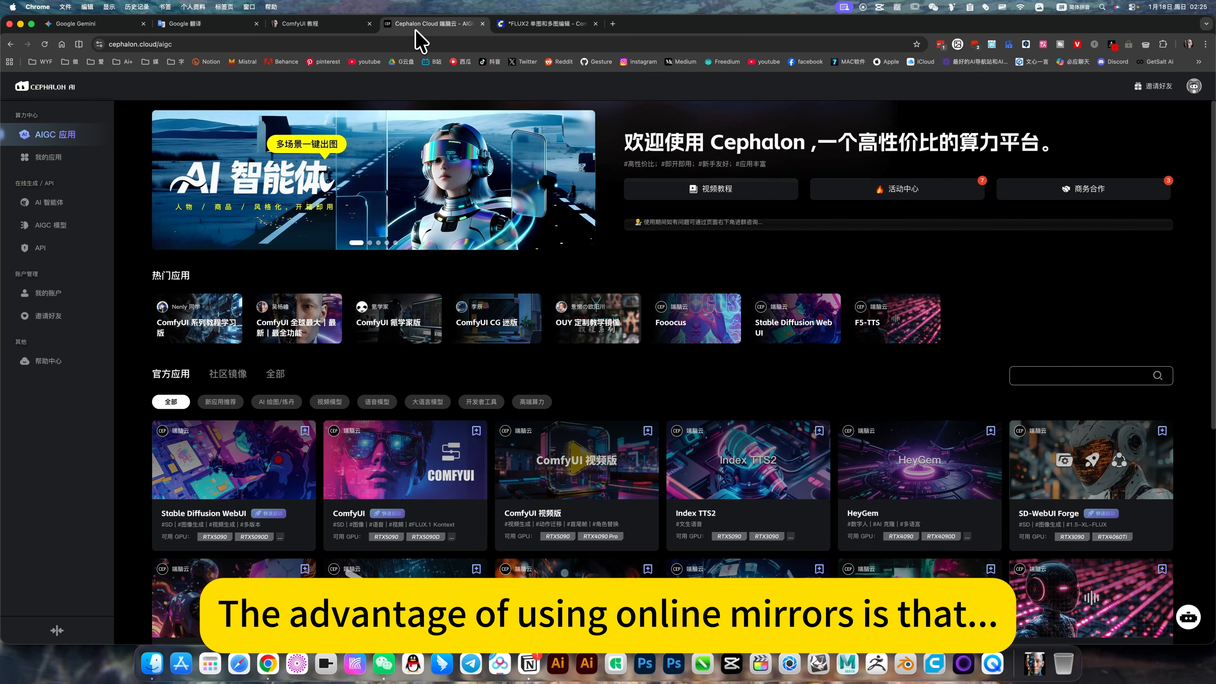
pyautogui.click(526, 24)
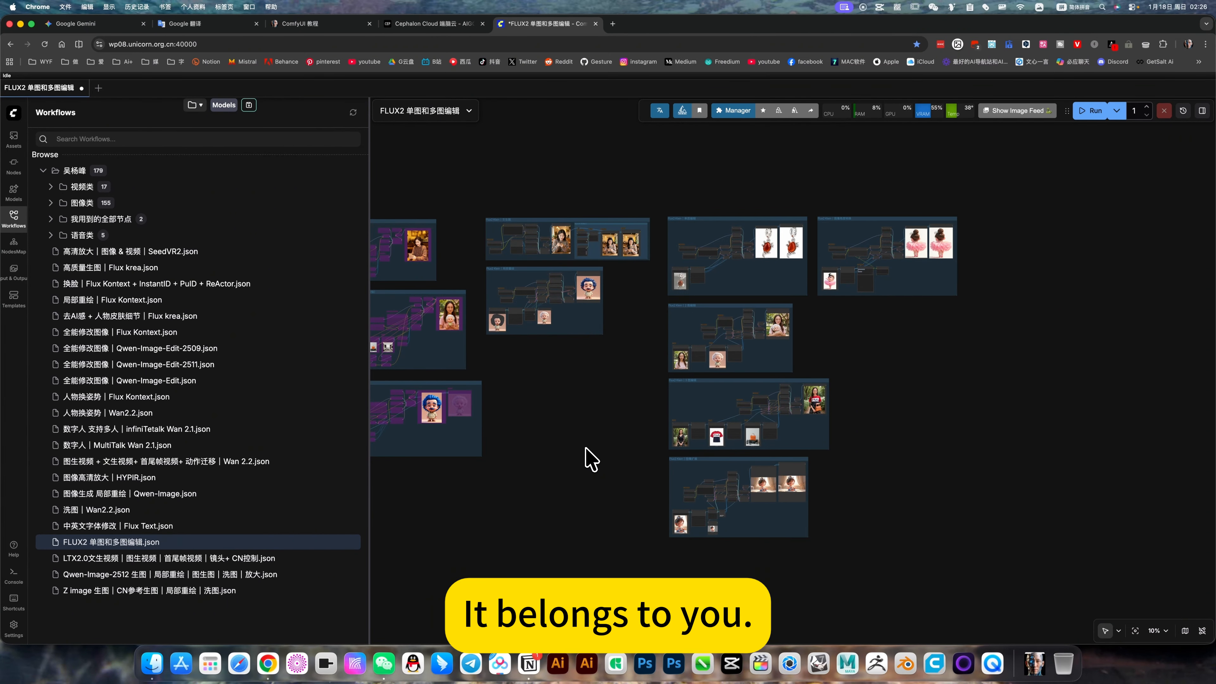
pyautogui.click(14, 222)
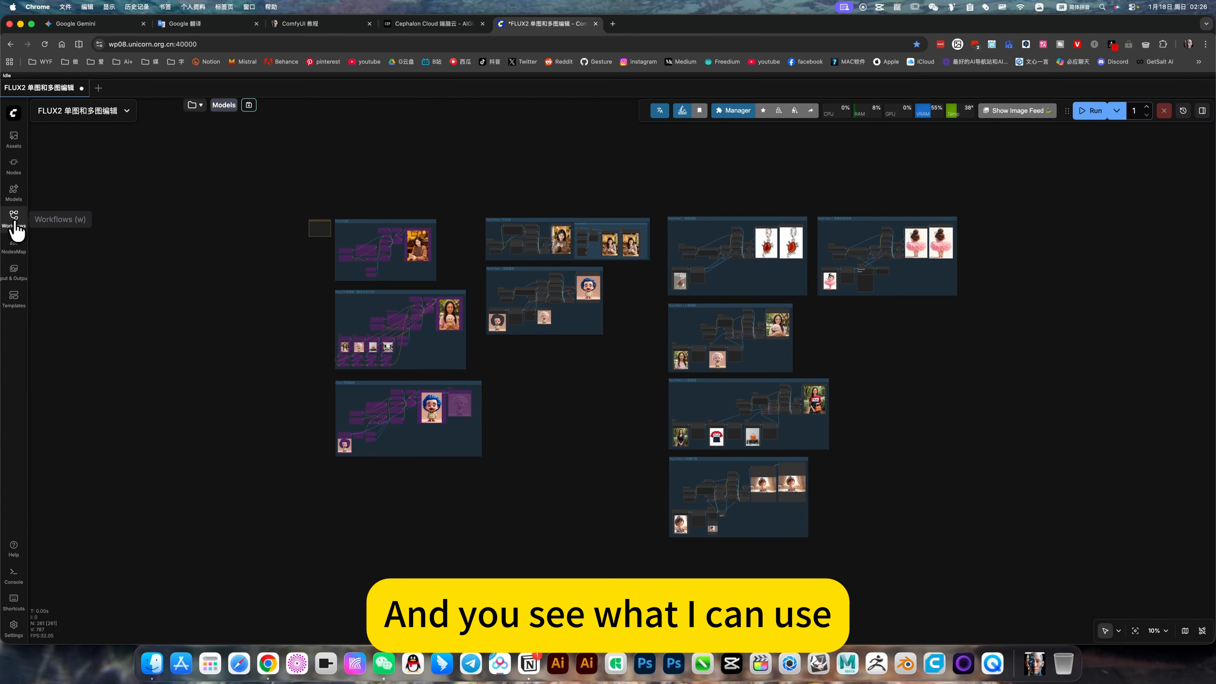
pyautogui.scroll(1, 630, 407)
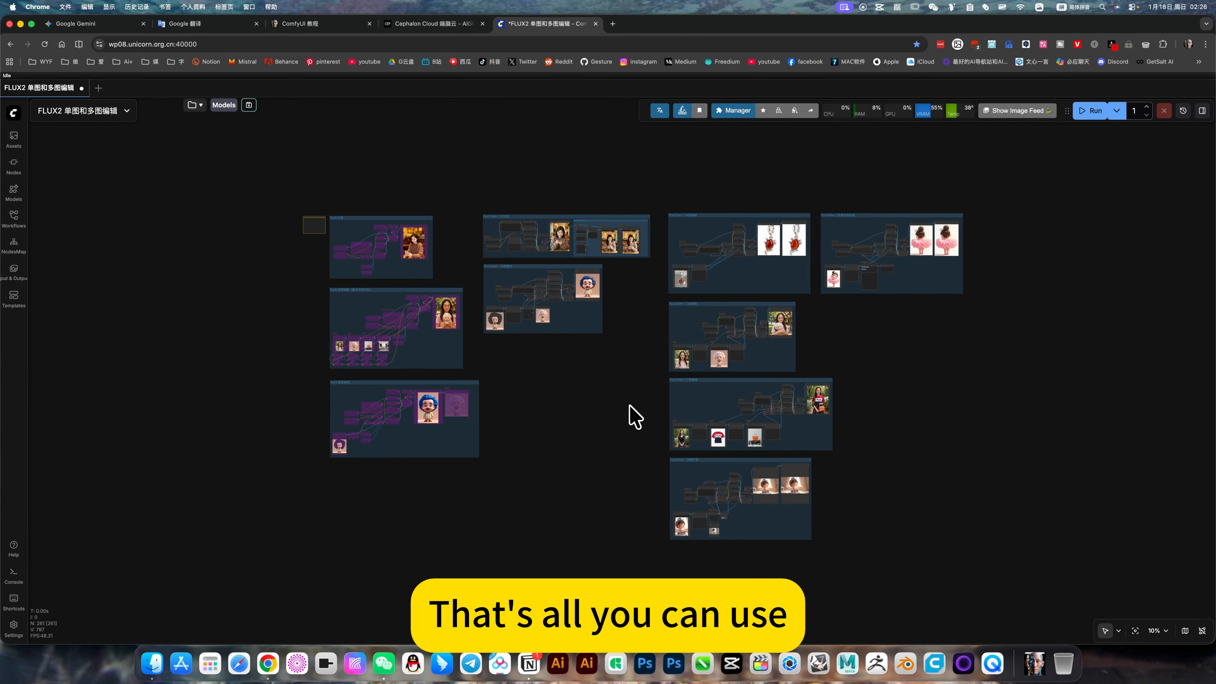
pyautogui.scroll(1, 629, 424)
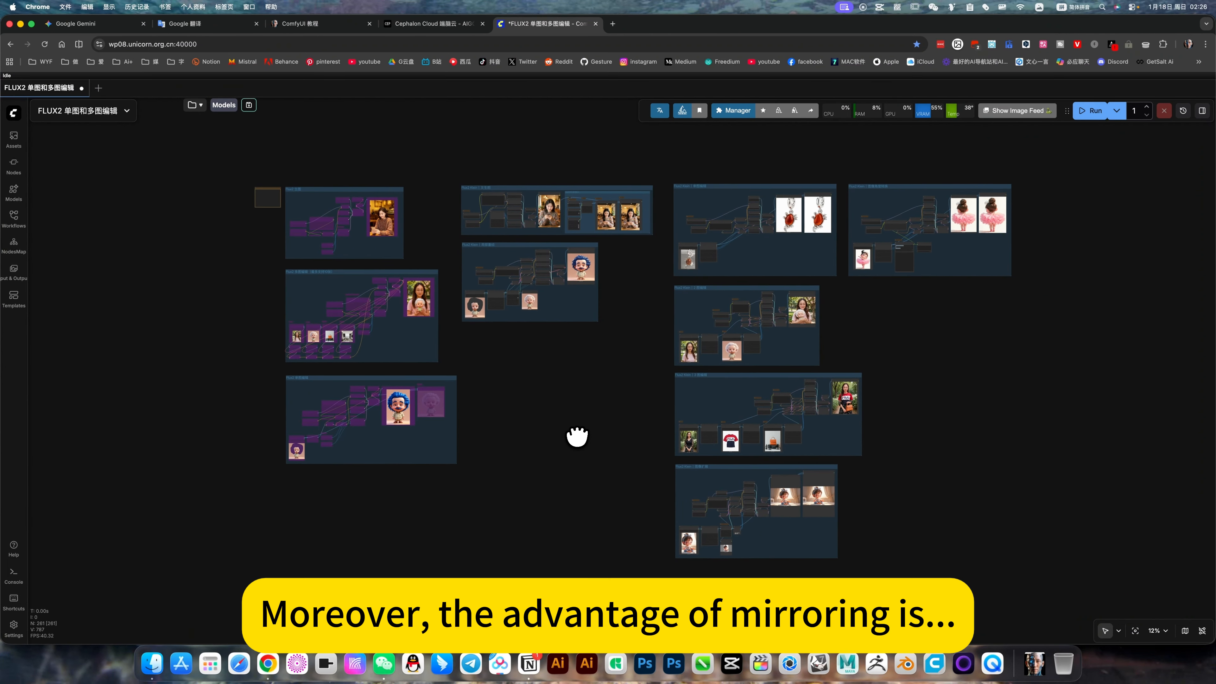
pyautogui.moveTo(575, 435); pyautogui.dragTo(546, 432)
# Revisit the Cephalon Cloud page, then return to ComfyUI and reopen the saved workflows list beside the canvas.
pyautogui.click(433, 25)
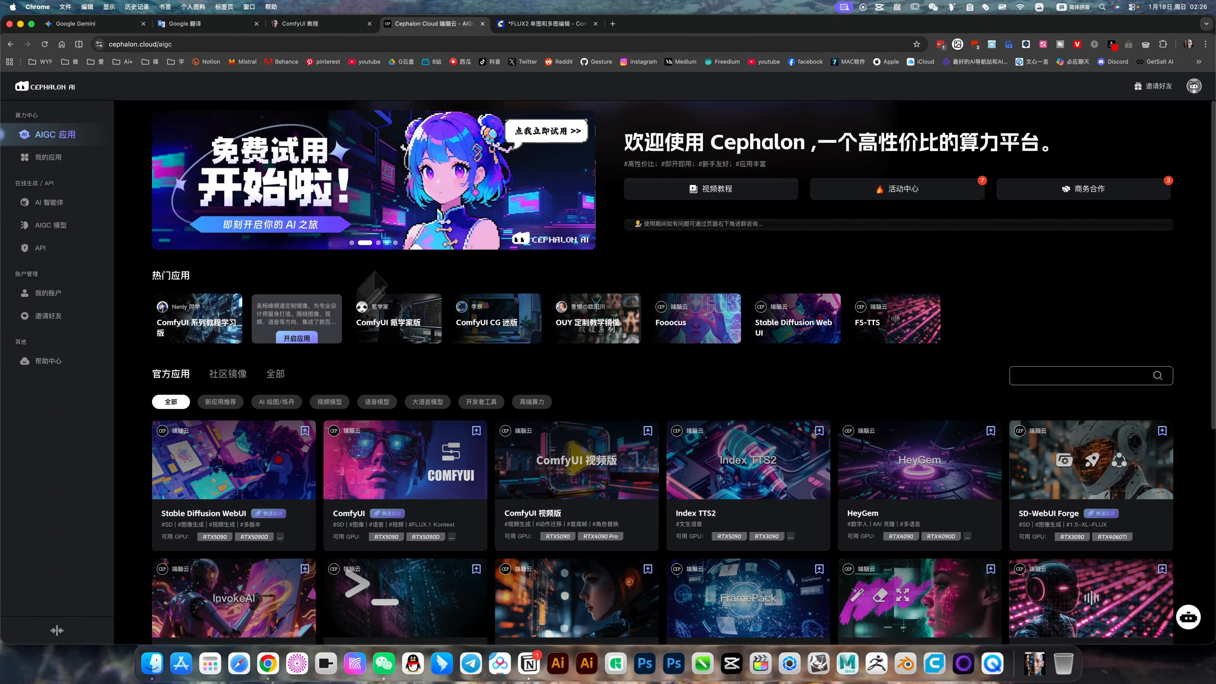
pyautogui.click(556, 25)
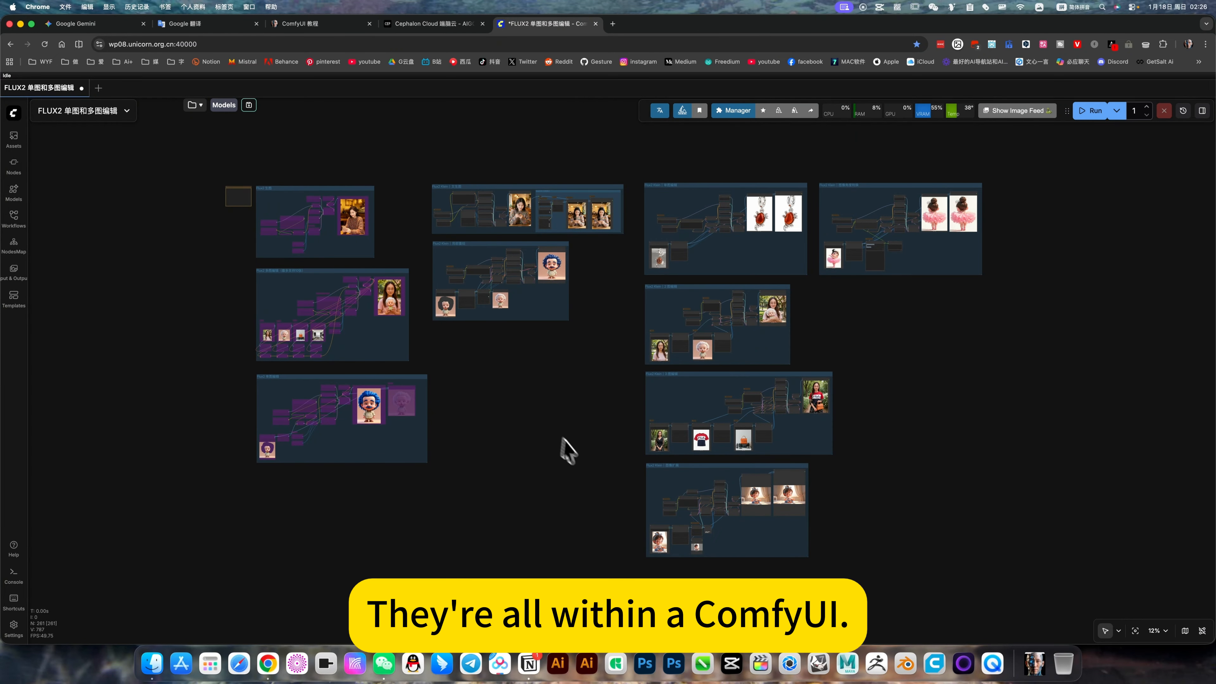
pyautogui.moveTo(576, 469); pyautogui.dragTo(562, 455)
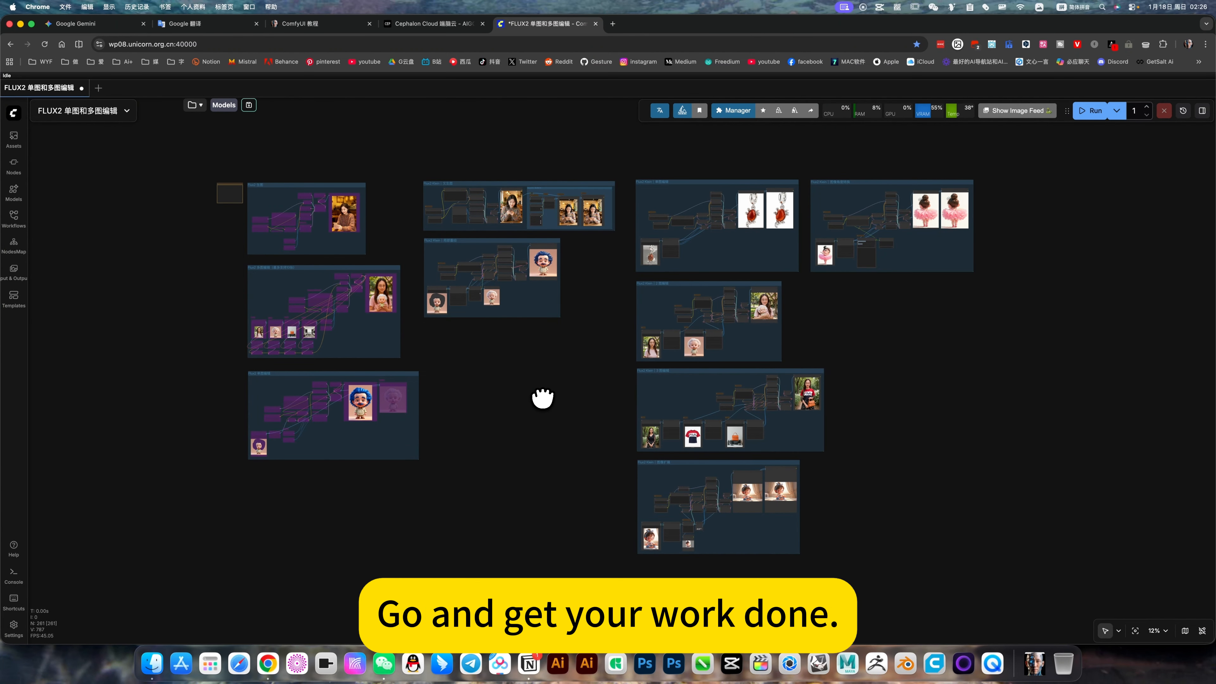
pyautogui.click(15, 218)
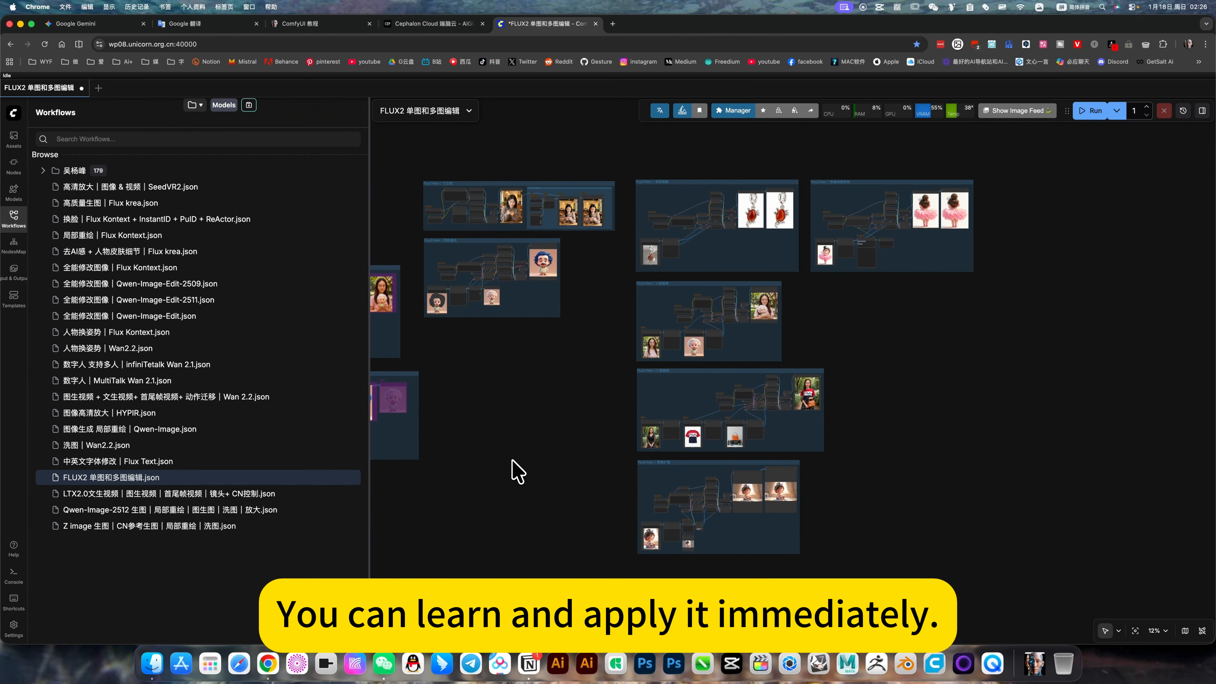
pyautogui.hscroll(-2, 526, 468)
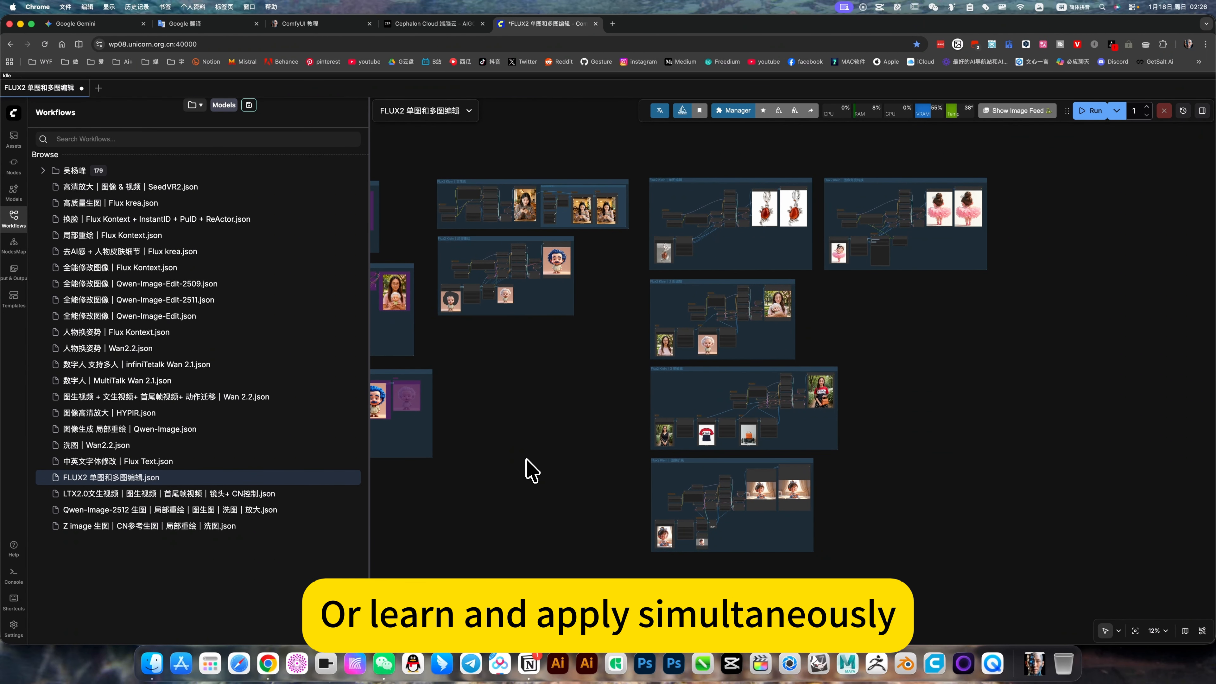
pyautogui.moveTo(527, 465); pyautogui.dragTo(519, 468)
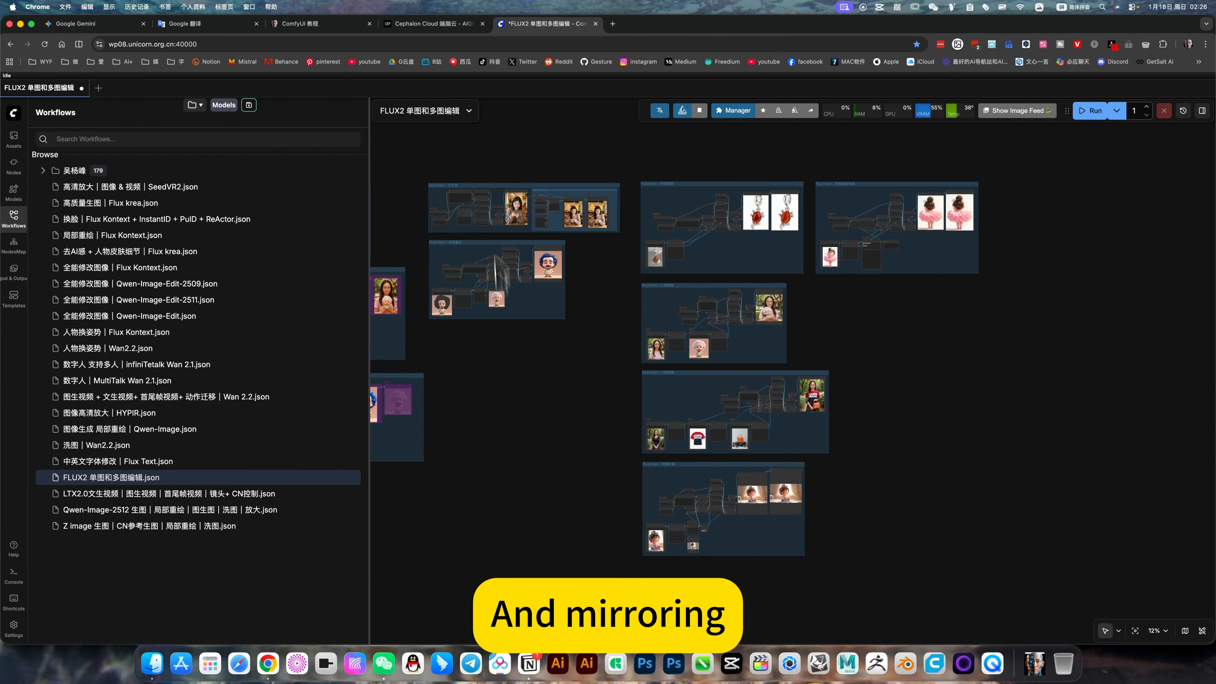
# Review the Cephalon Cloud popular apps and the FLUX2 model download notes in ComfyUI 教程, then return to ComfyUI.
pyautogui.click(412, 28)
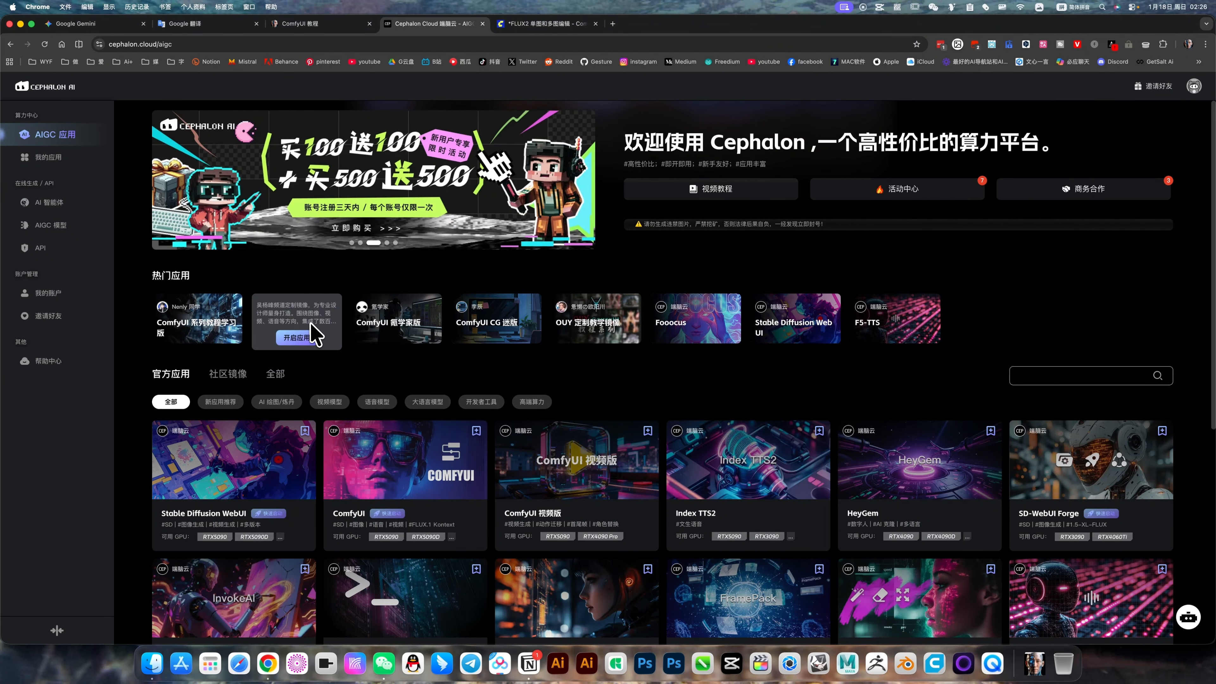
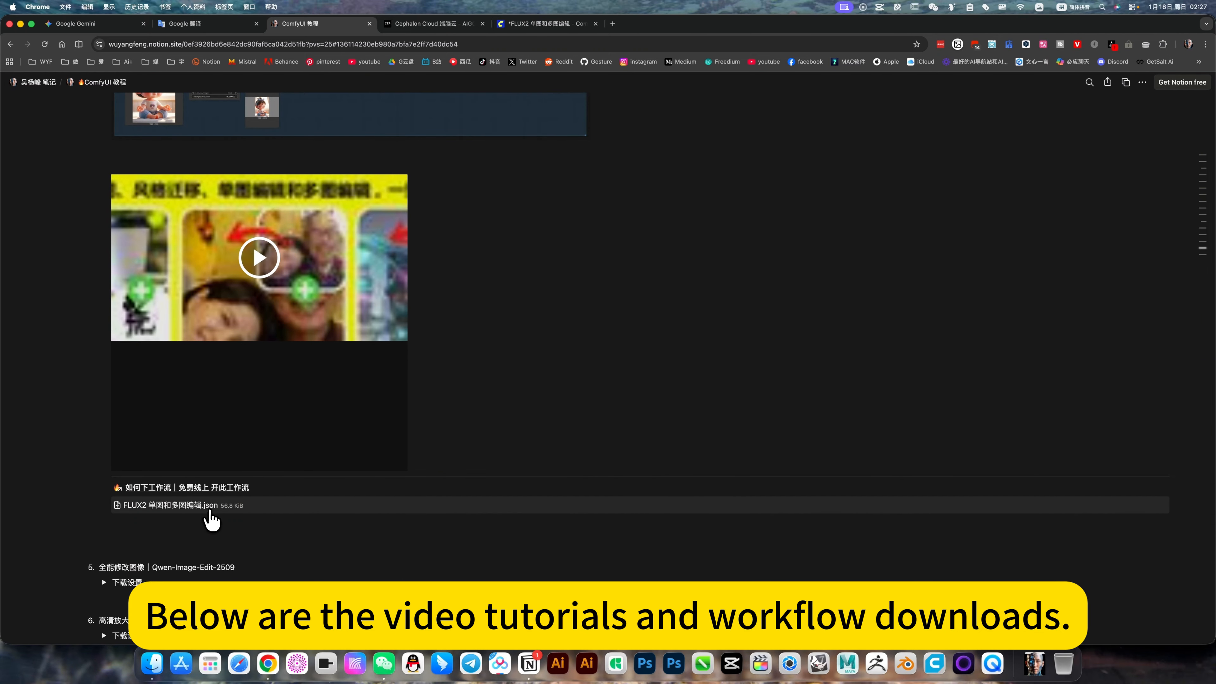
pyautogui.scroll(20, 372, 253)
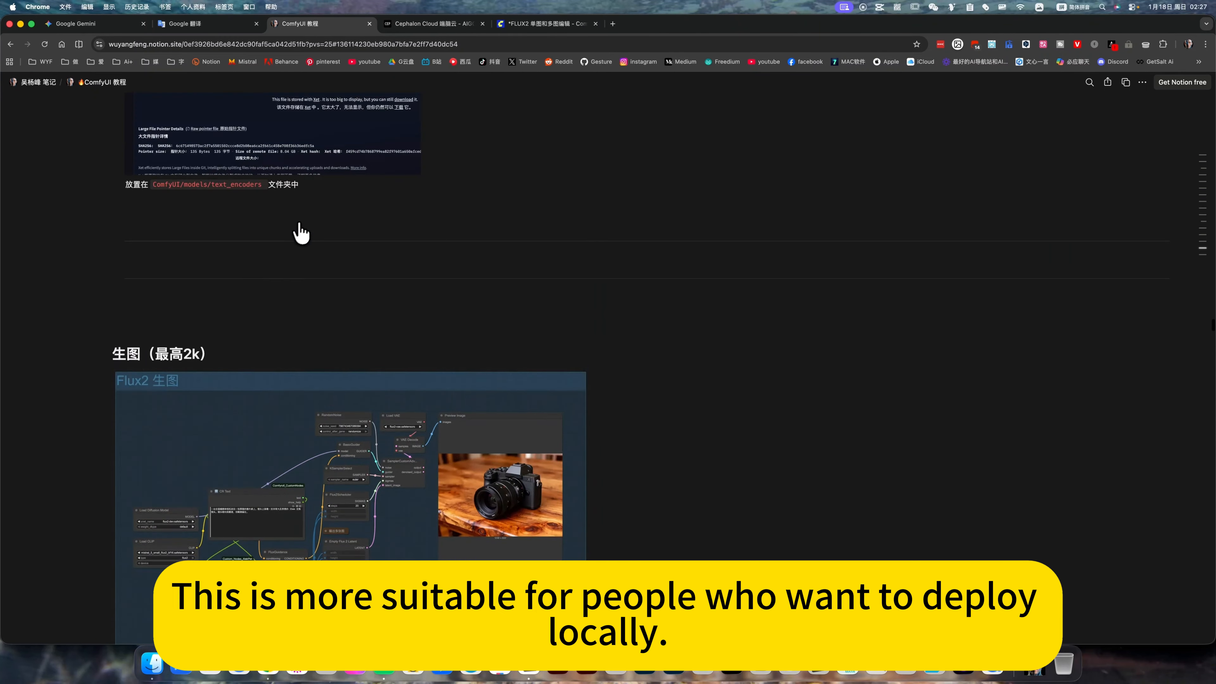
pyautogui.scroll(5, 316, 229)
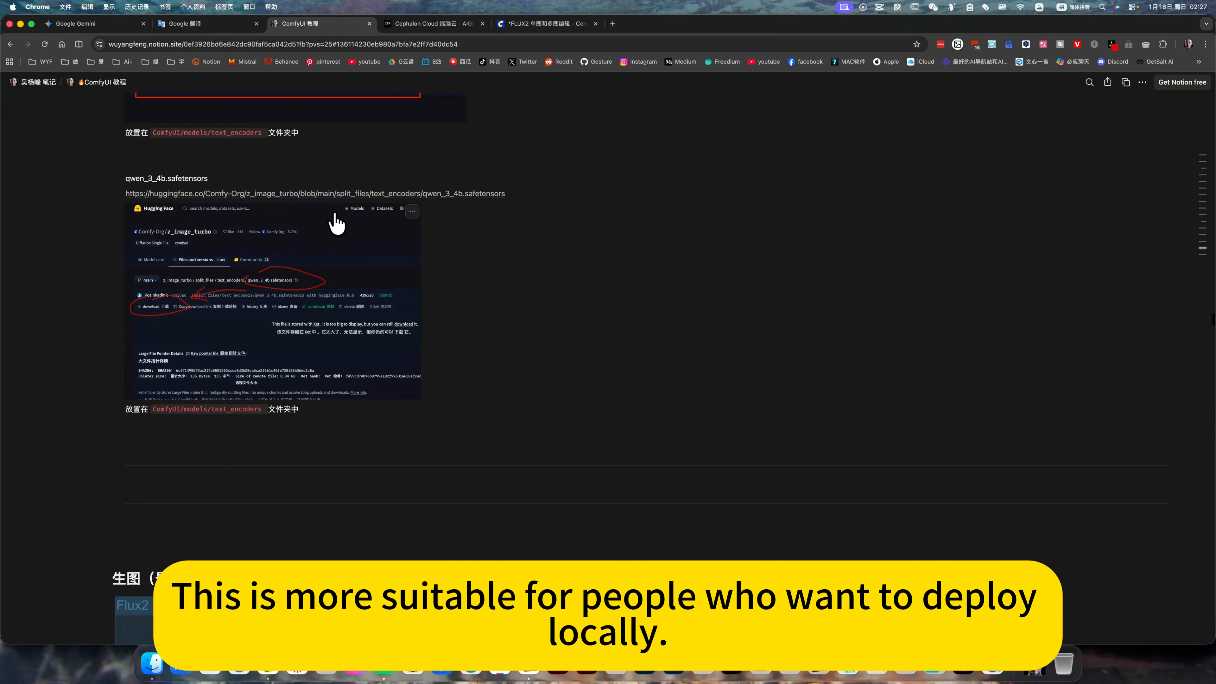
pyautogui.click(414, 24)
pyautogui.click(544, 24)
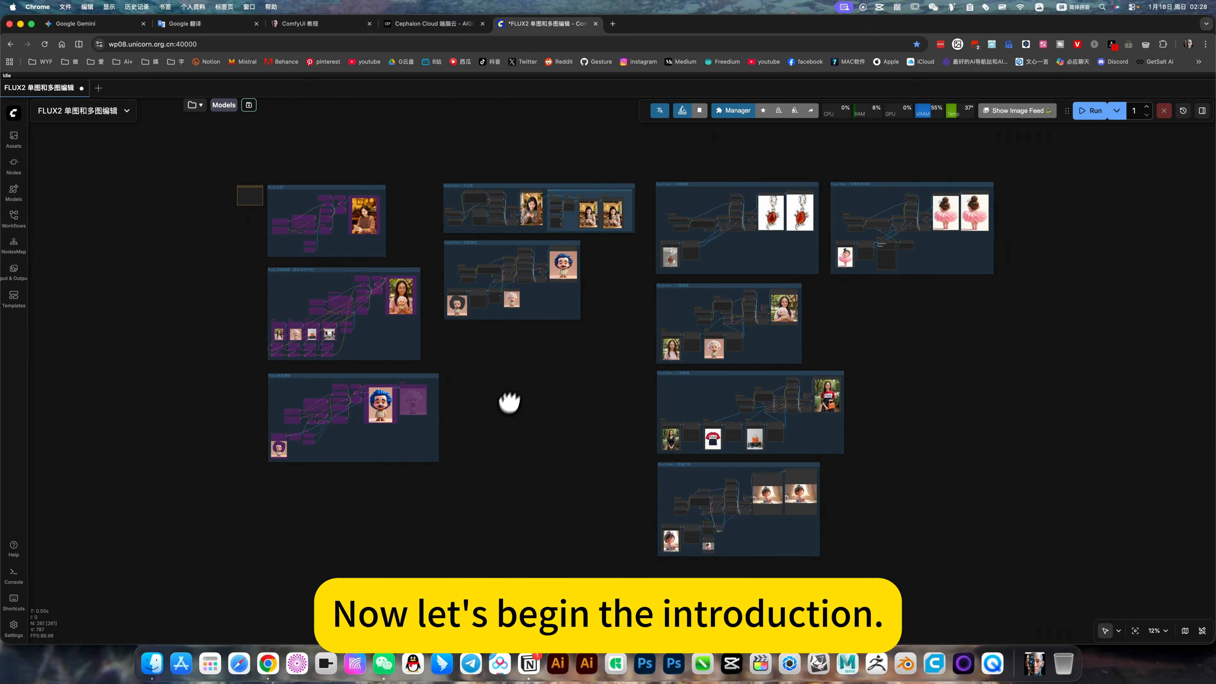
# Inspect the available models in the Load Diffusion Model node of the Flux2 Klein | 文生图 group.
pyautogui.moveTo(509, 401); pyautogui.dragTo(483, 443)
pyautogui.scroll(1, 455, 258)
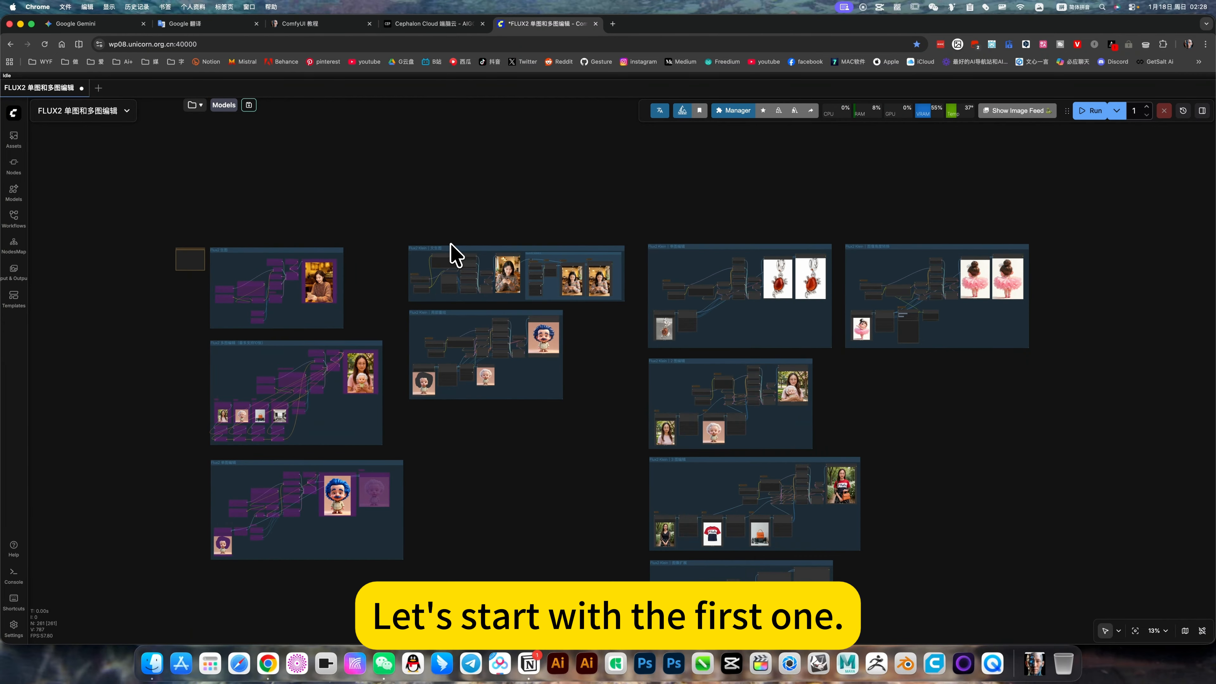
pyautogui.scroll(15, 456, 258)
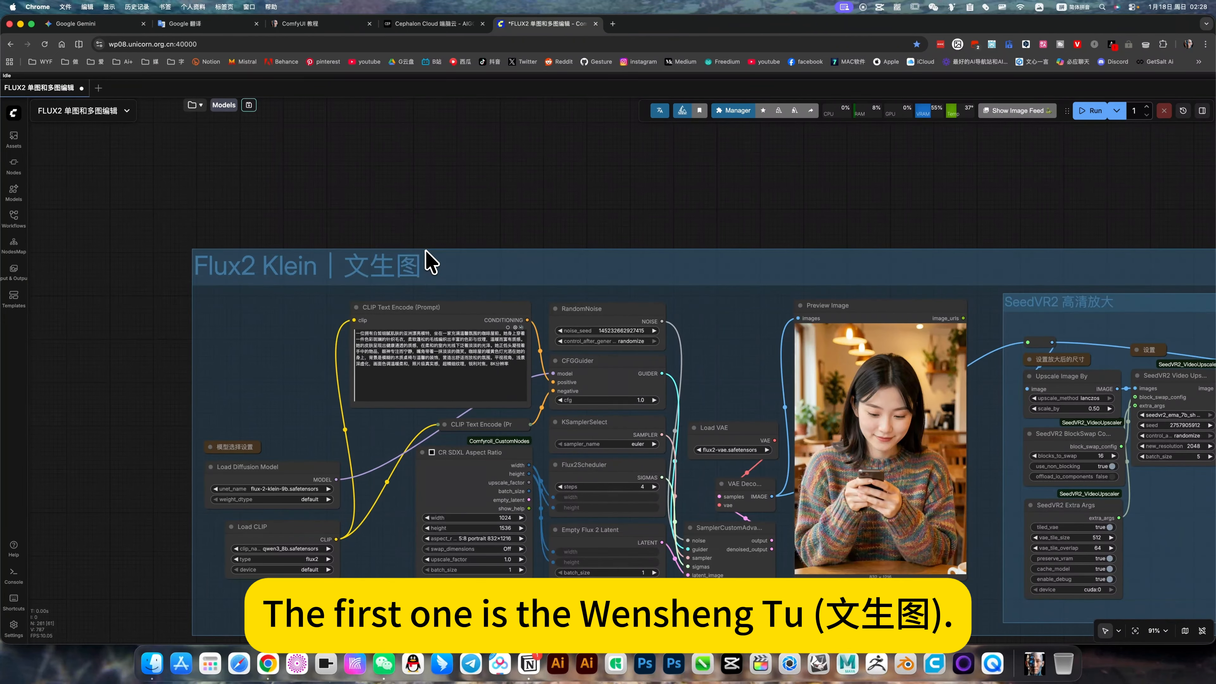
pyautogui.moveTo(272, 380); pyautogui.dragTo(390, 288)
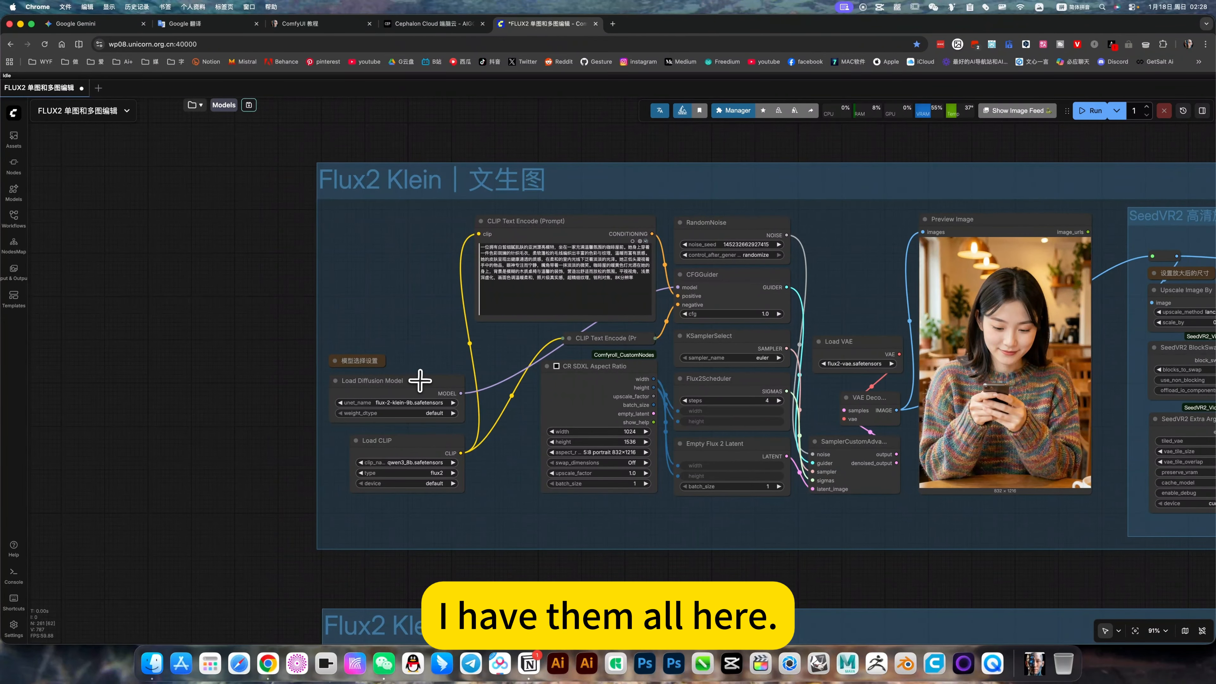
pyautogui.scroll(5, 420, 381)
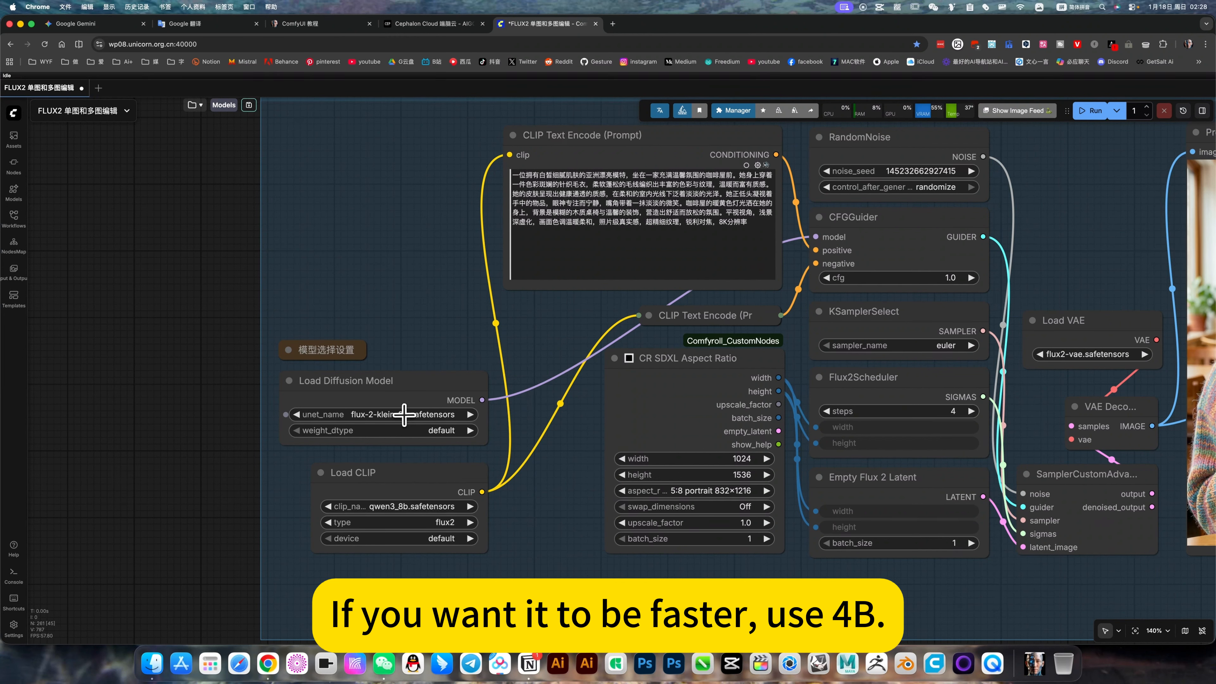
pyautogui.click(405, 414)
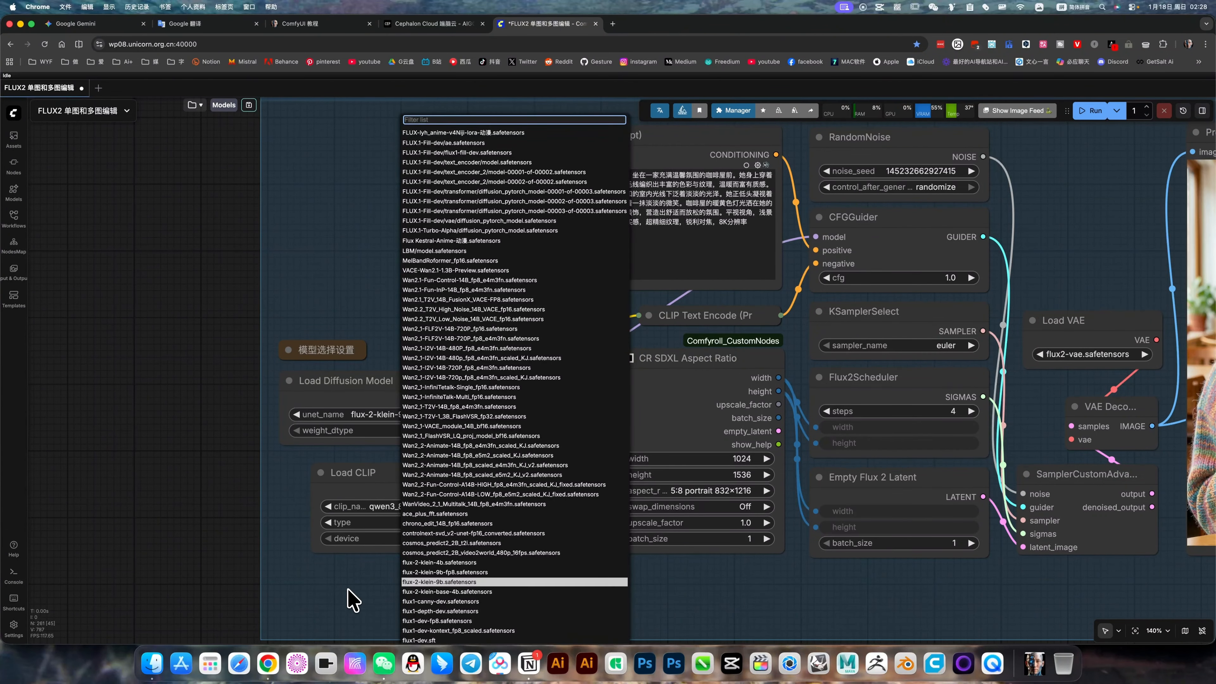
pyautogui.scroll(4, 304, 472)
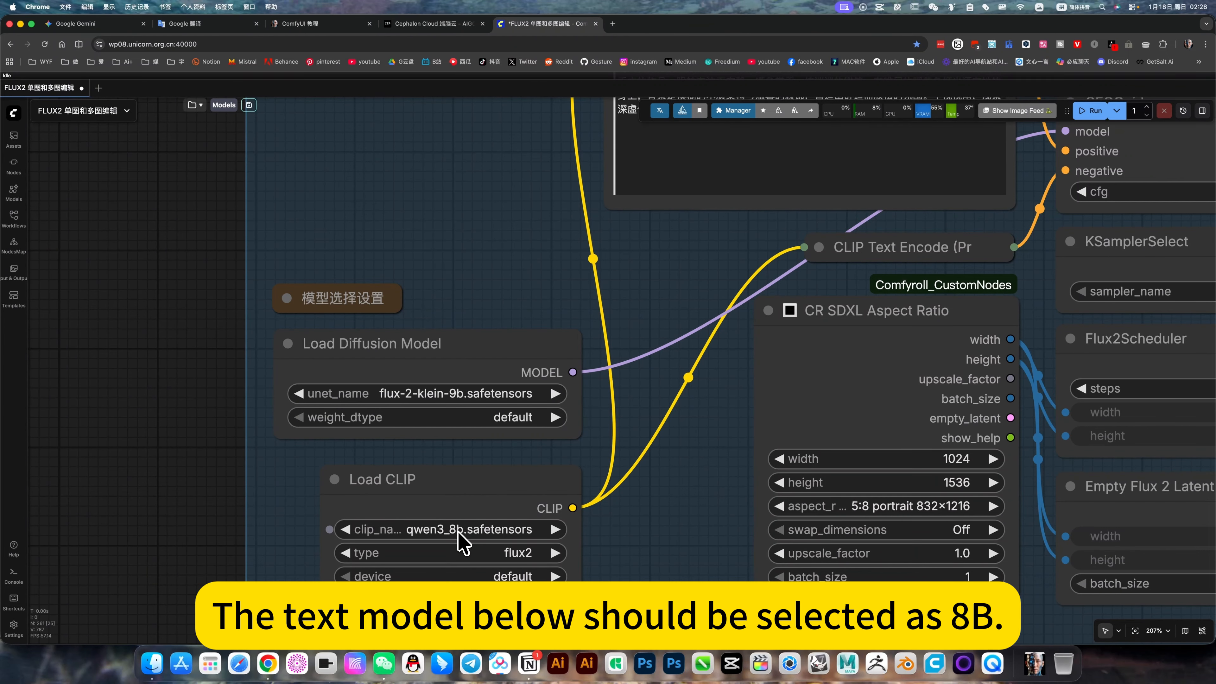
# Check the diffusion model choices against the matching text encoder choices in the Load CLIP node.
pyautogui.click(464, 390)
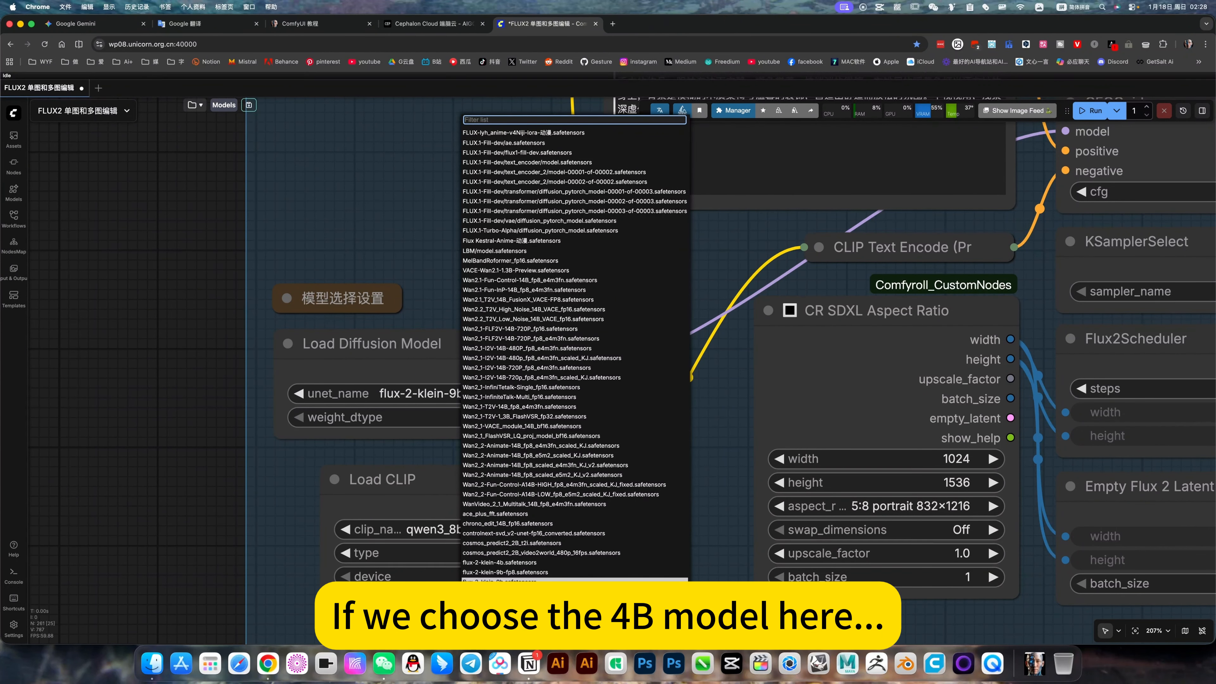
pyautogui.click(457, 529)
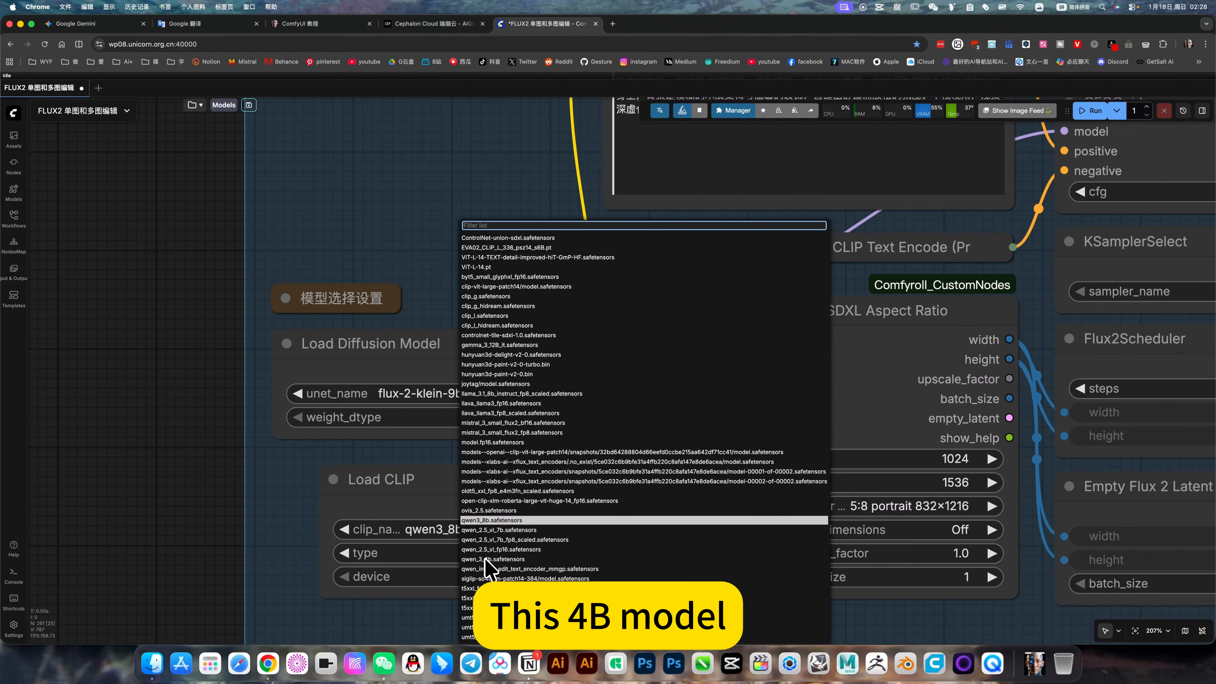
pyautogui.click(433, 527)
pyautogui.click(428, 528)
pyautogui.click(347, 252)
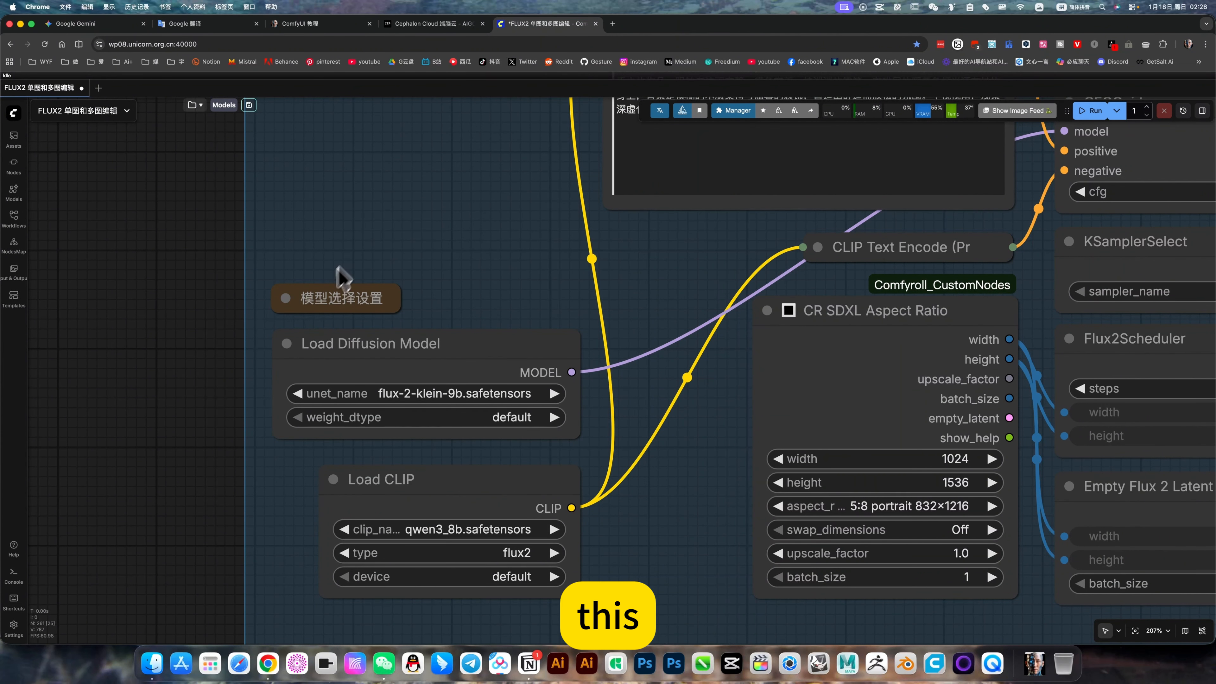
# Expand and read the 模型选择设置 note, collapse it, and view the Flux2 Klein | 文生图 group.
pyautogui.click(287, 299)
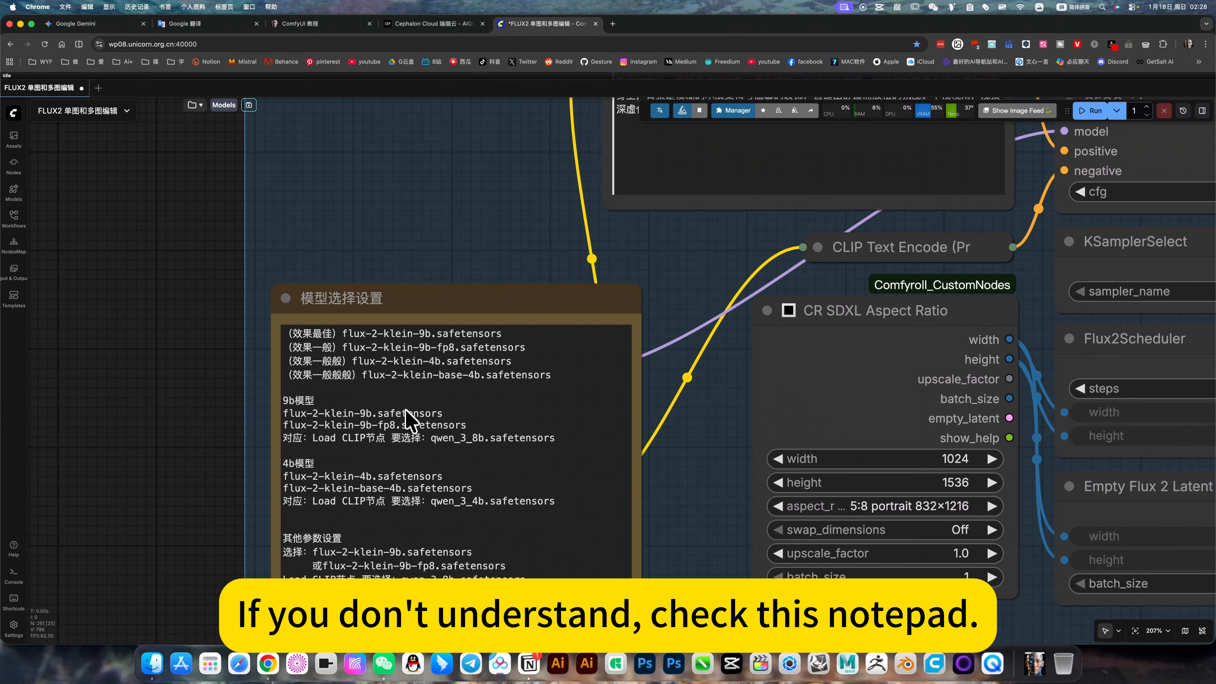
pyautogui.click(286, 298)
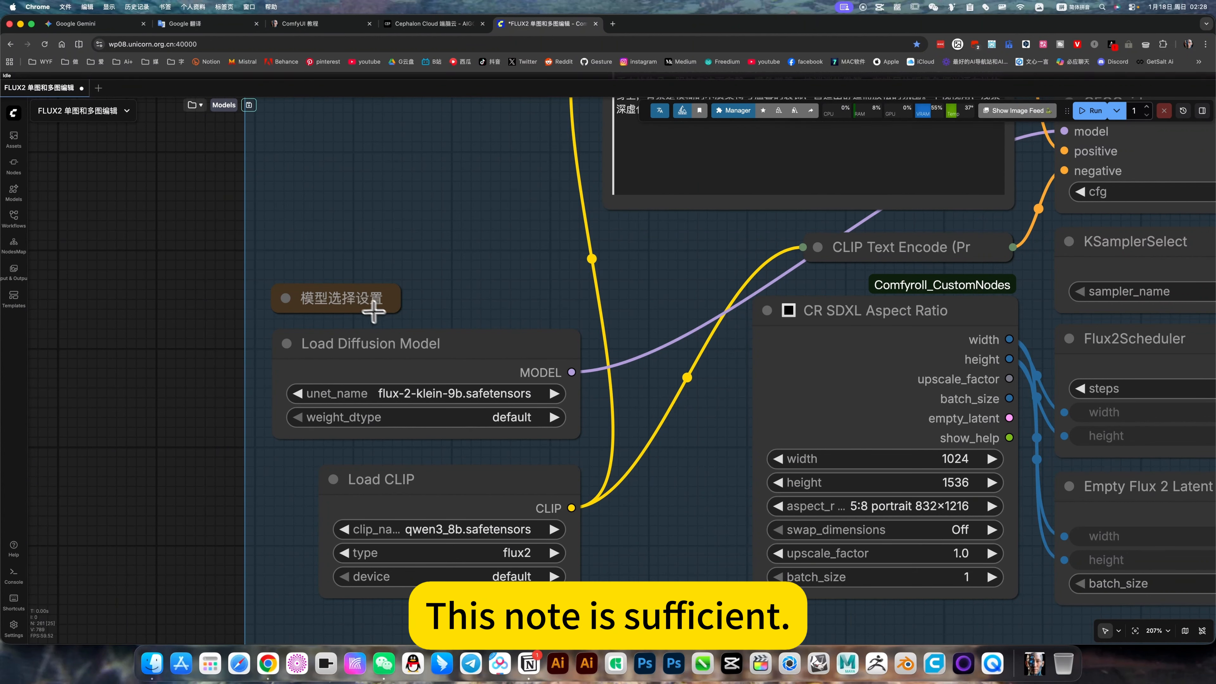
pyautogui.scroll(-10, 370, 301)
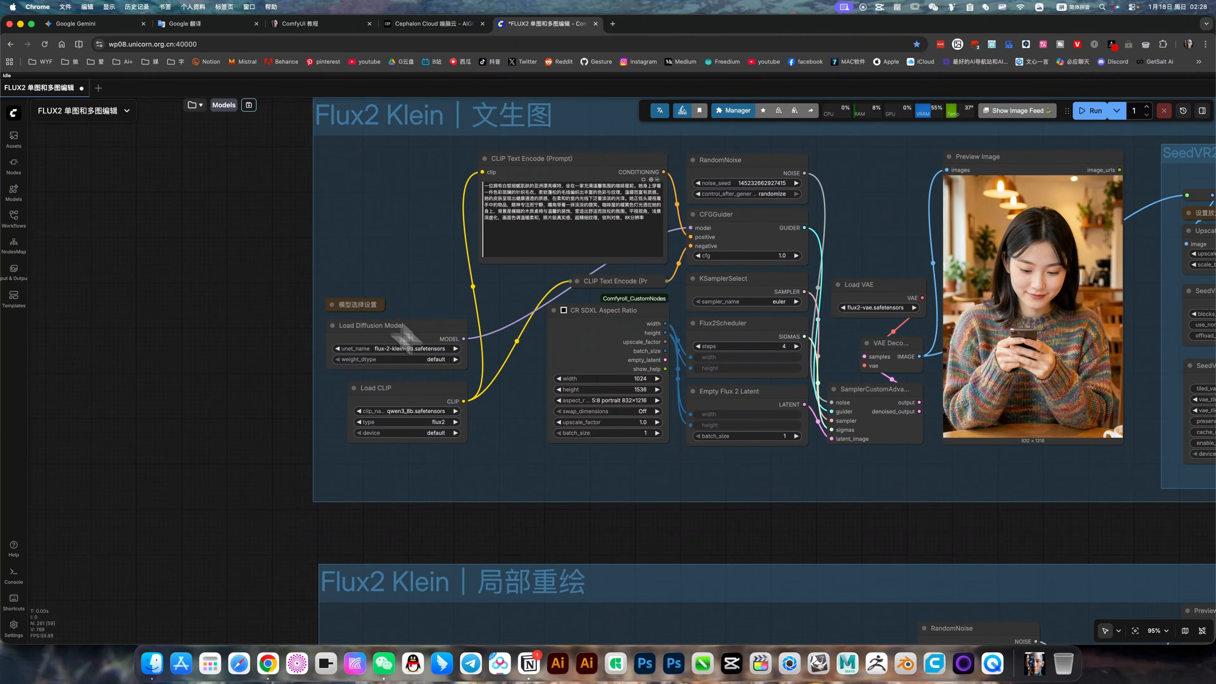
pyautogui.hscroll(5, 373, 493)
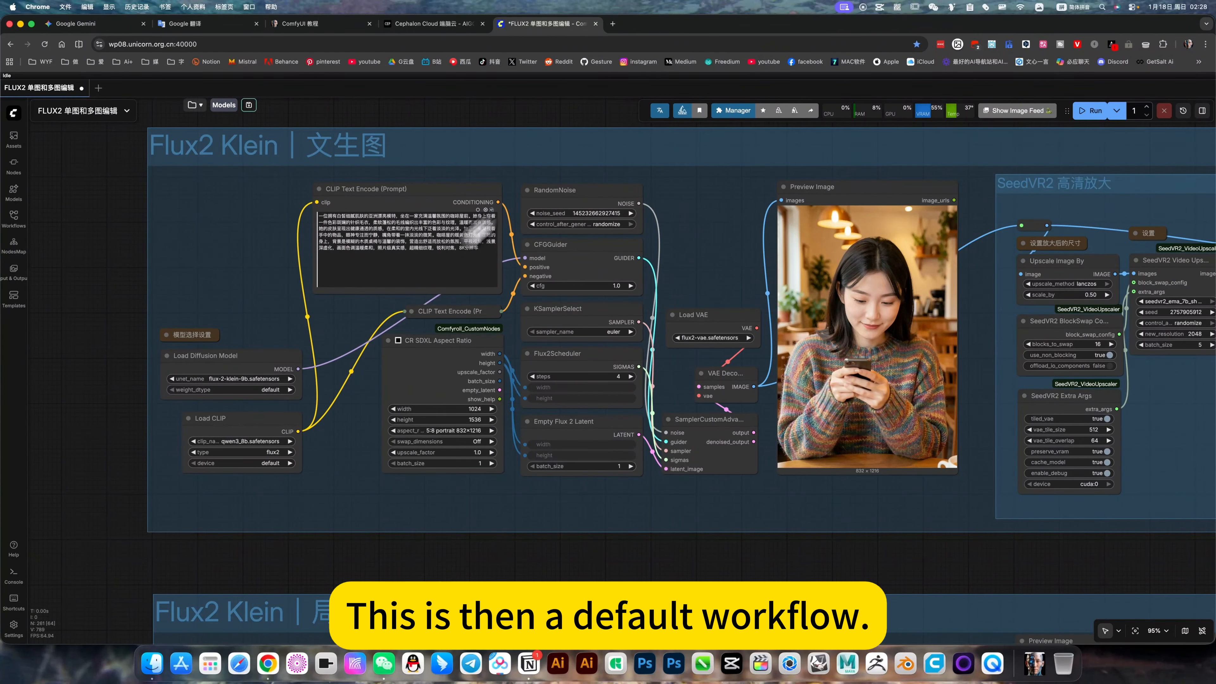
# Try the custom option in the CR SDXL Aspect Ratio node, and set its aspect ratio to 3:4 portrait 896×1152.
pyautogui.moveTo(698, 254); pyautogui.dragTo(691, 272)
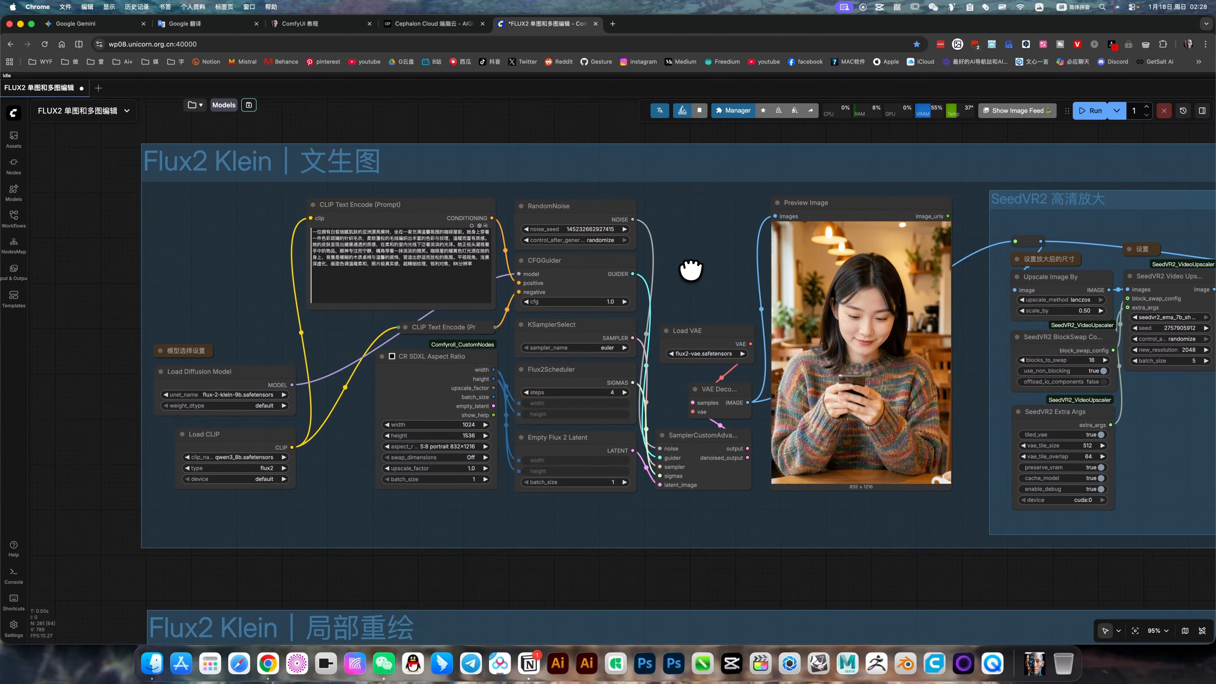
pyautogui.scroll(3, 367, 458)
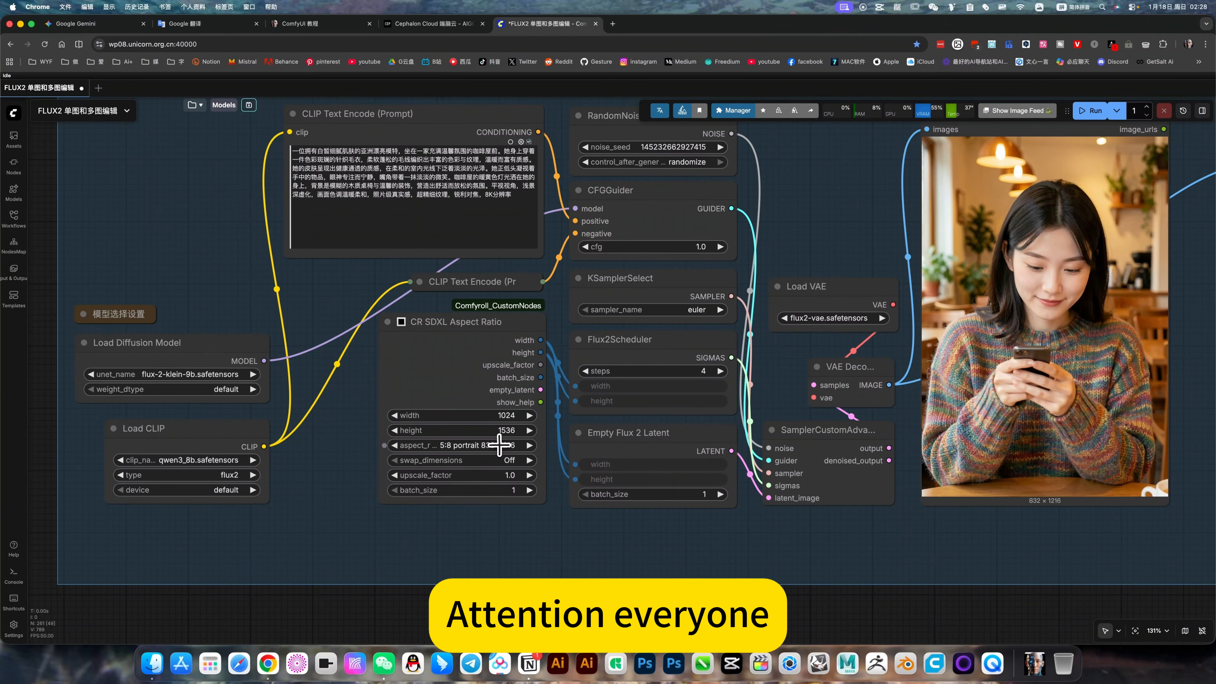
pyautogui.click(499, 445)
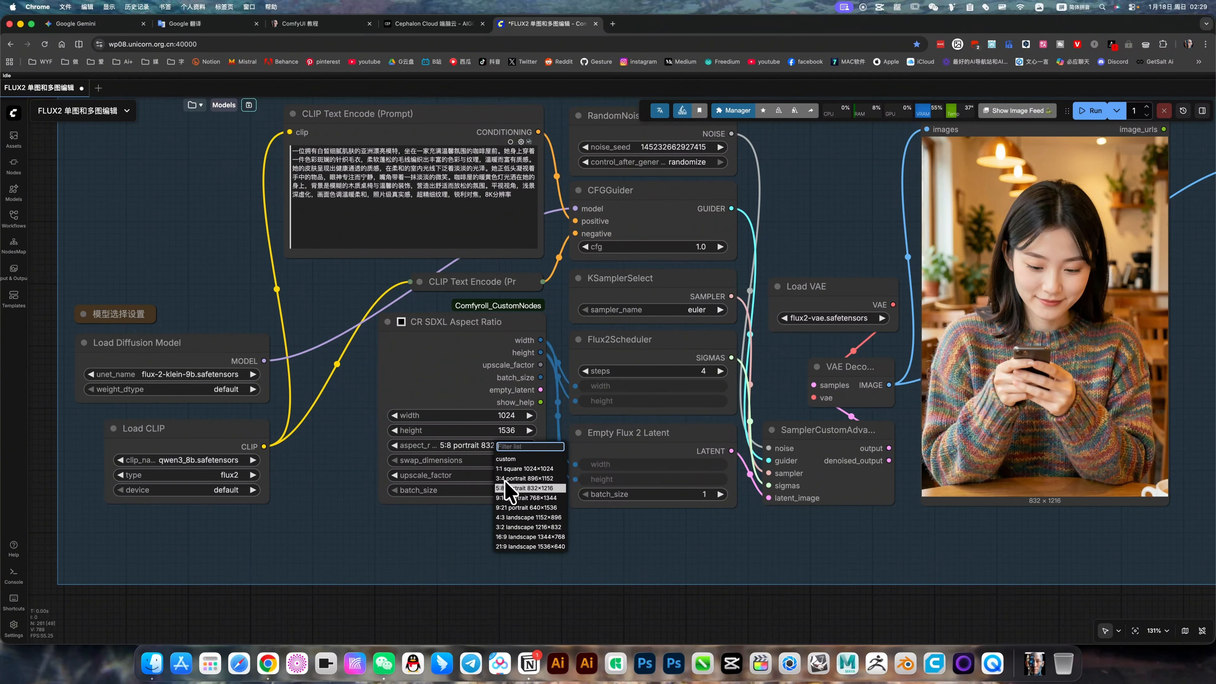
pyautogui.click(508, 460)
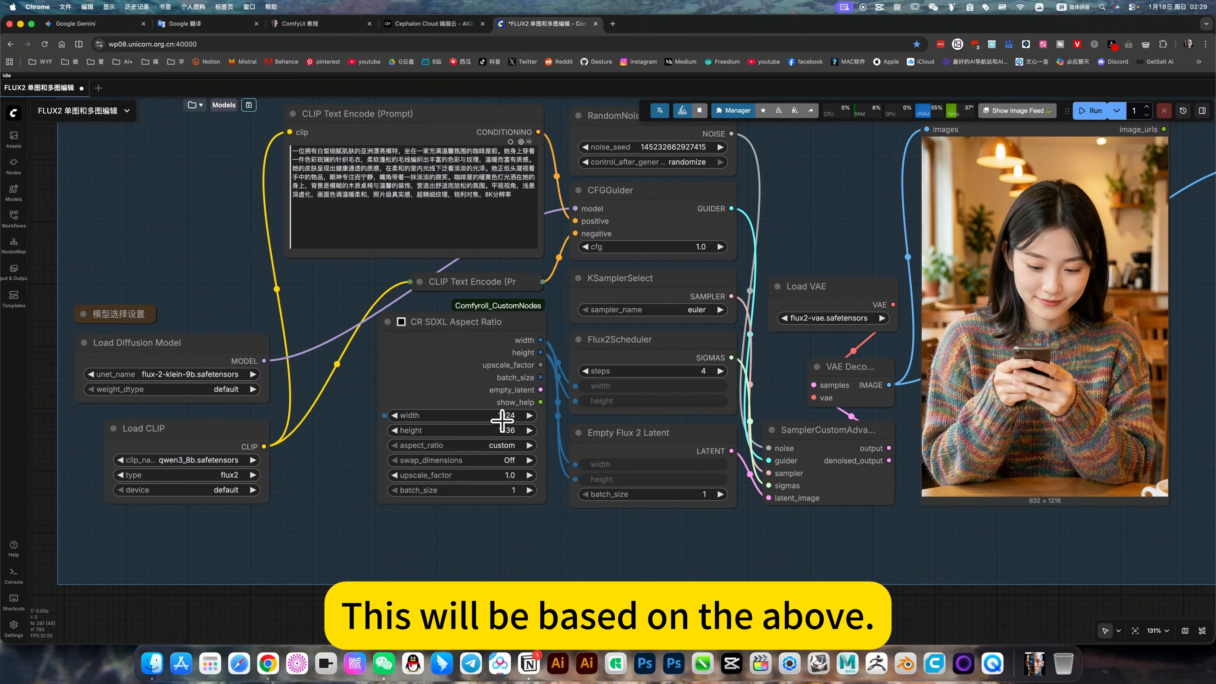
pyautogui.click(508, 446)
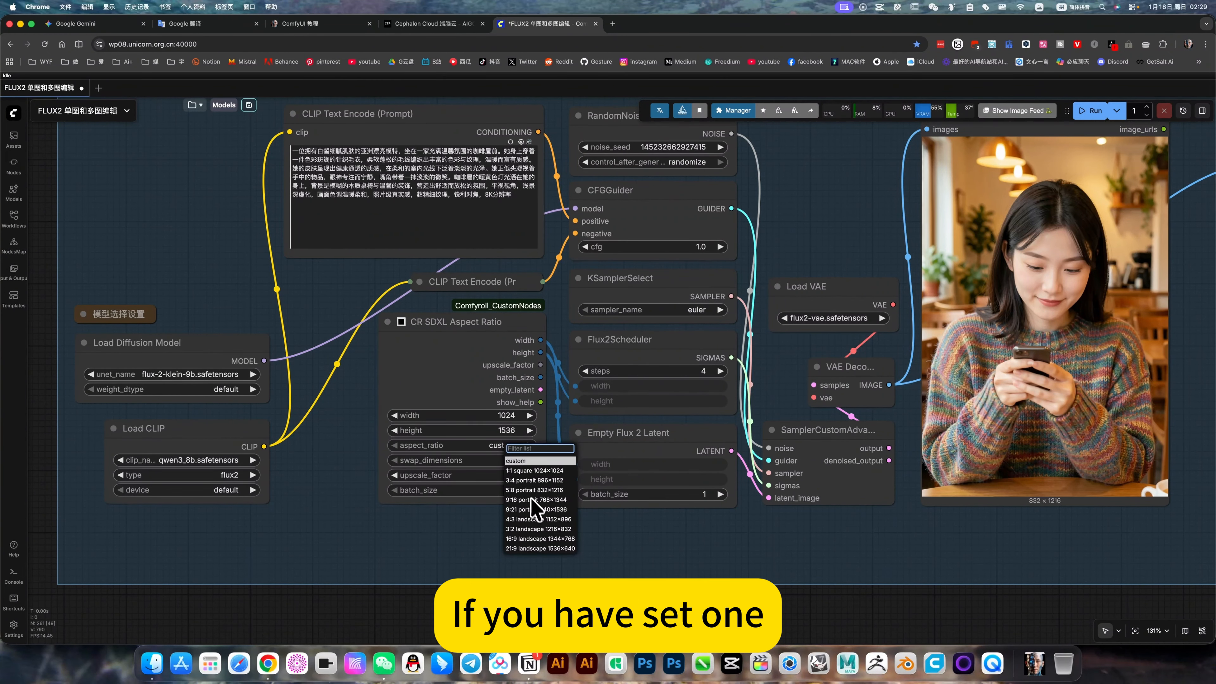
pyautogui.click(546, 480)
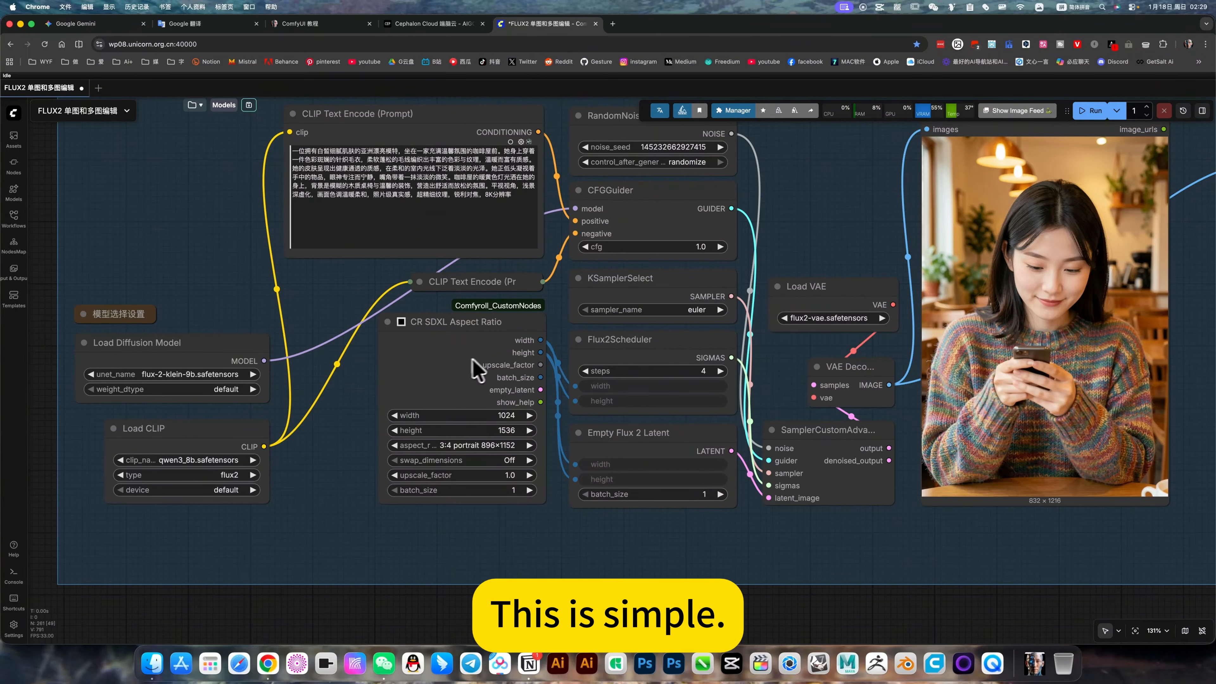
# Review the Flux2 Klein | 文生图 group's nodes and examine the quality of its generated portrait.
pyautogui.scroll(-3, 501, 462)
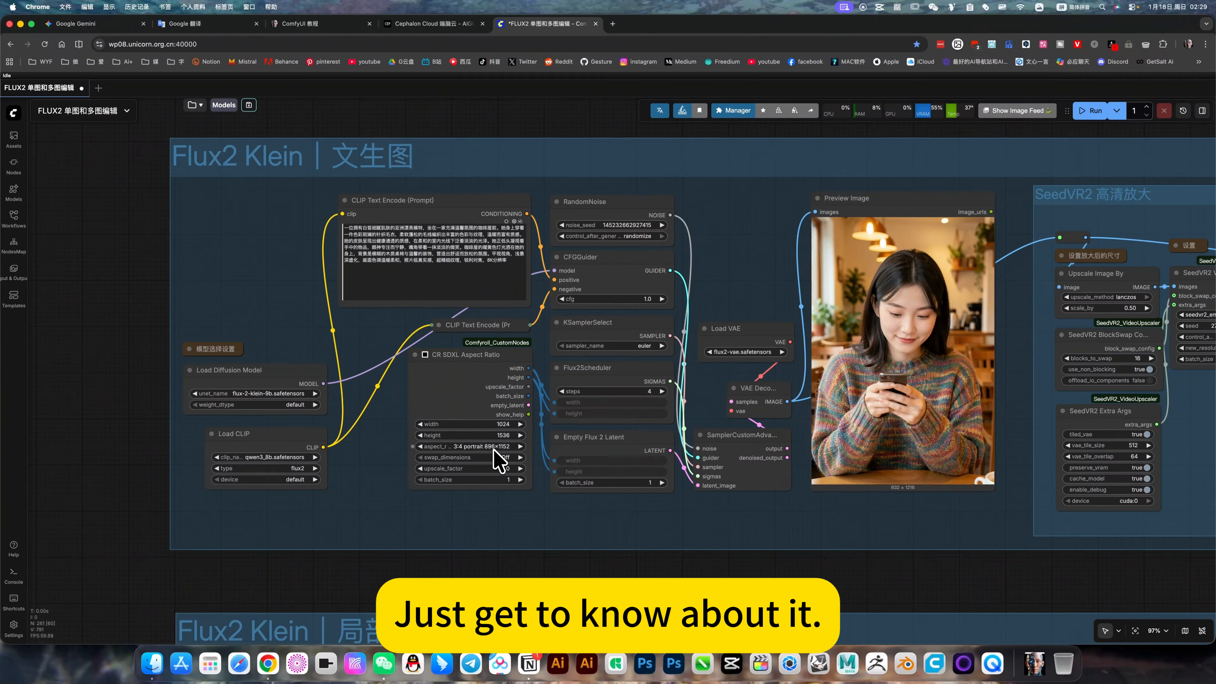
pyautogui.moveTo(642, 539); pyautogui.dragTo(583, 560)
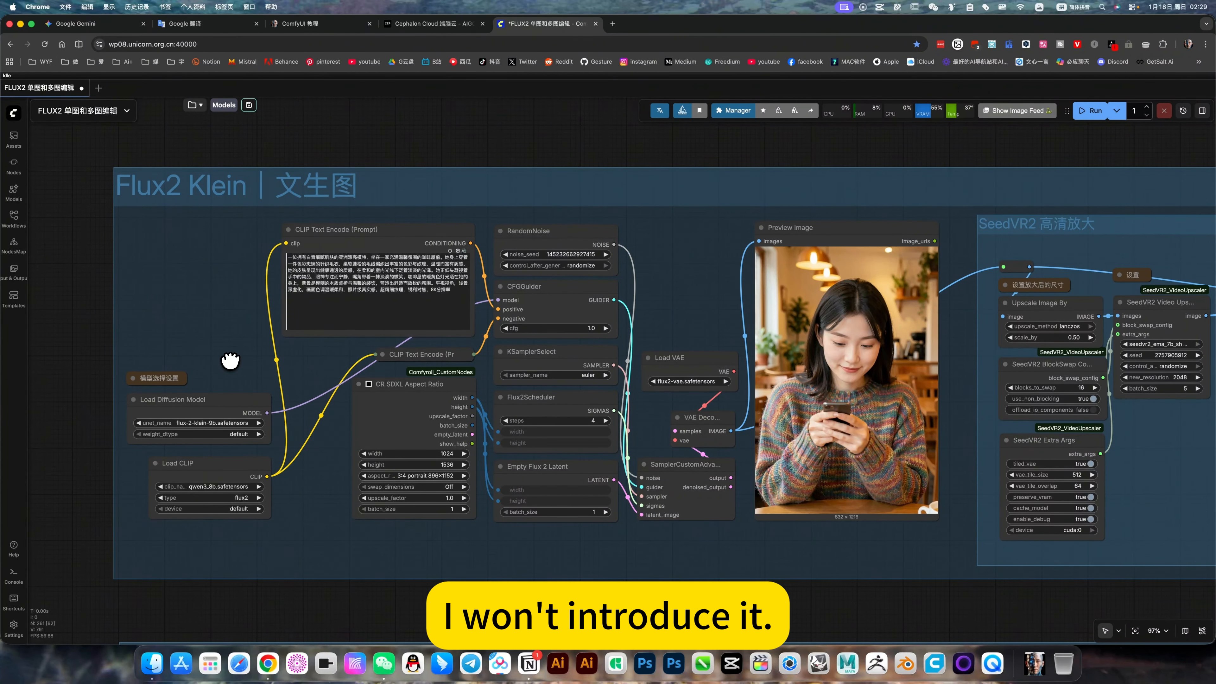
pyautogui.moveTo(230, 361); pyautogui.dragTo(194, 349)
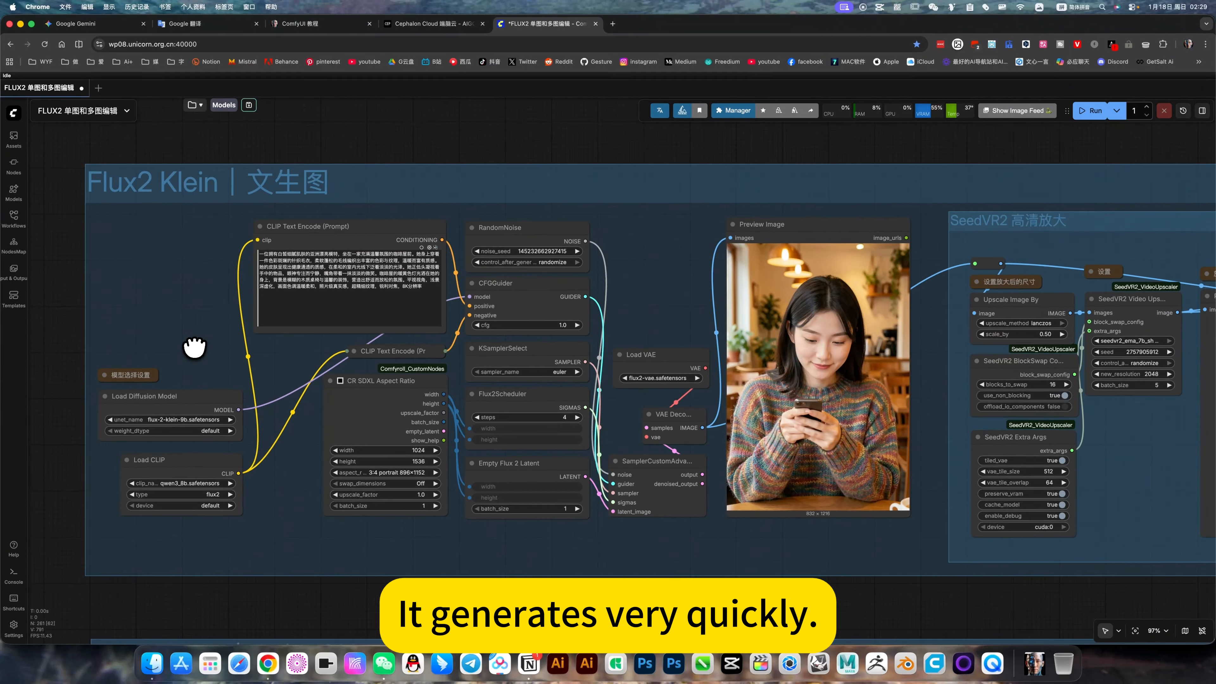
pyautogui.scroll(-1, 622, 392)
pyautogui.scroll(-5, 622, 392)
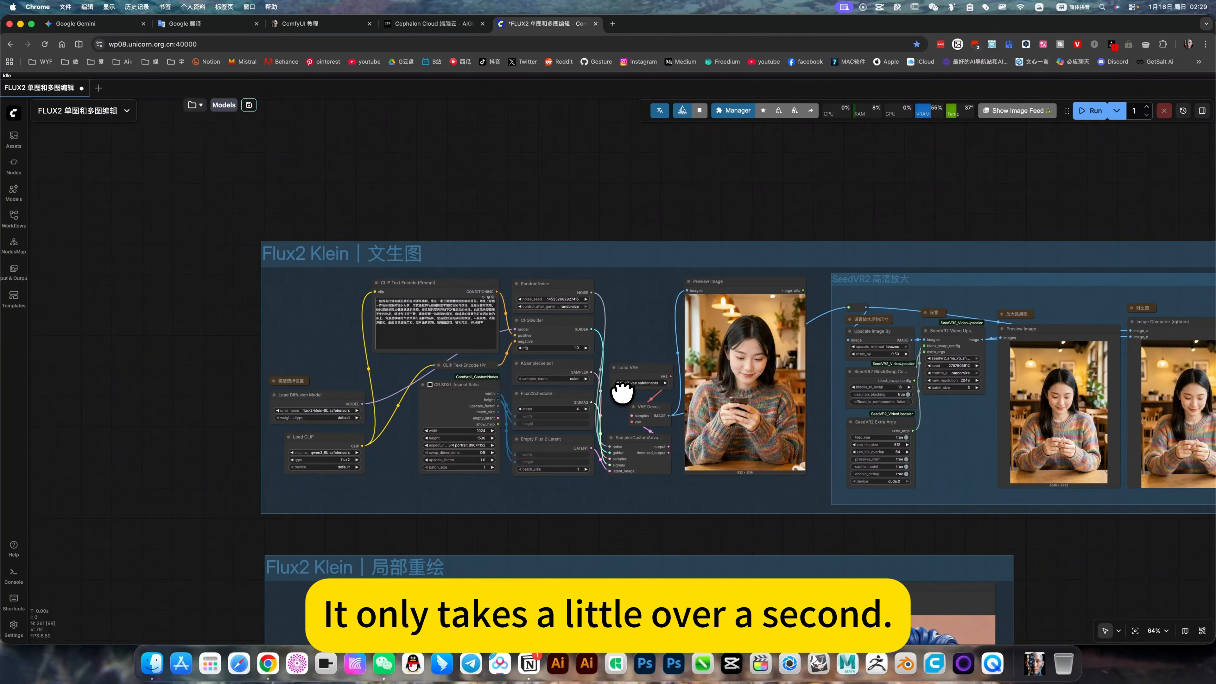
pyautogui.scroll(4, 622, 393)
pyautogui.scroll(5, 623, 394)
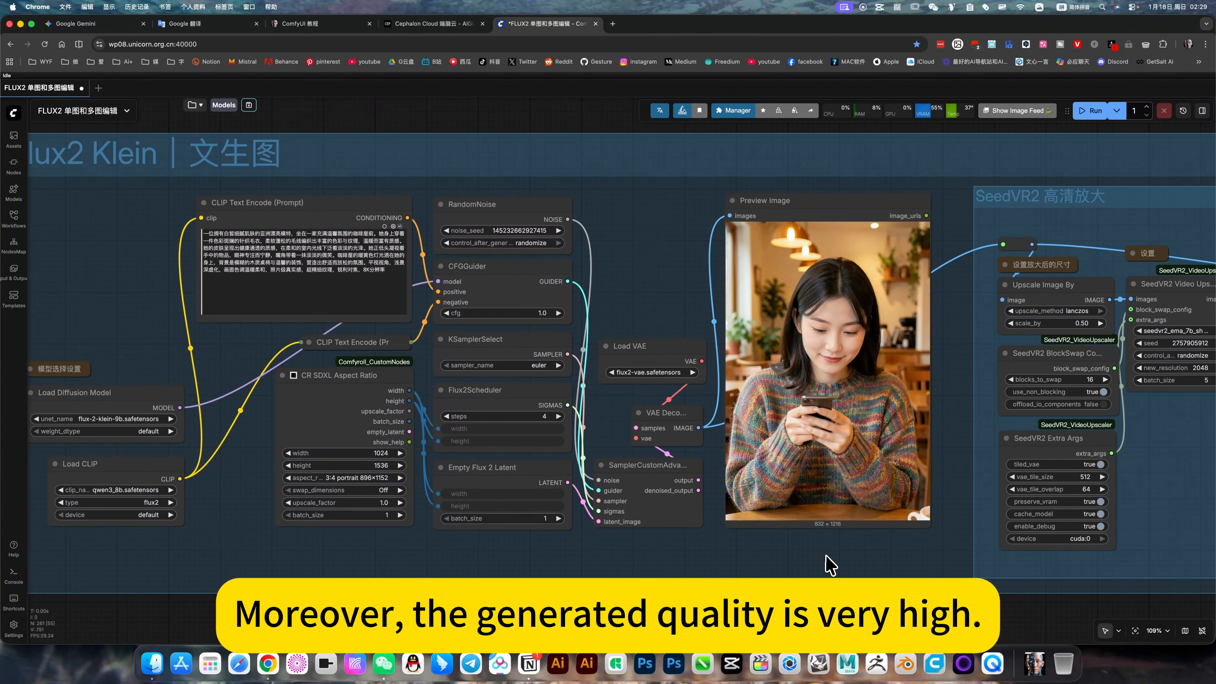
# Examine the upscaled portrait's face and sweater detail in the Image Comparer of the SeedVR2 高清放大 group.
pyautogui.hscroll(5, 695, 494)
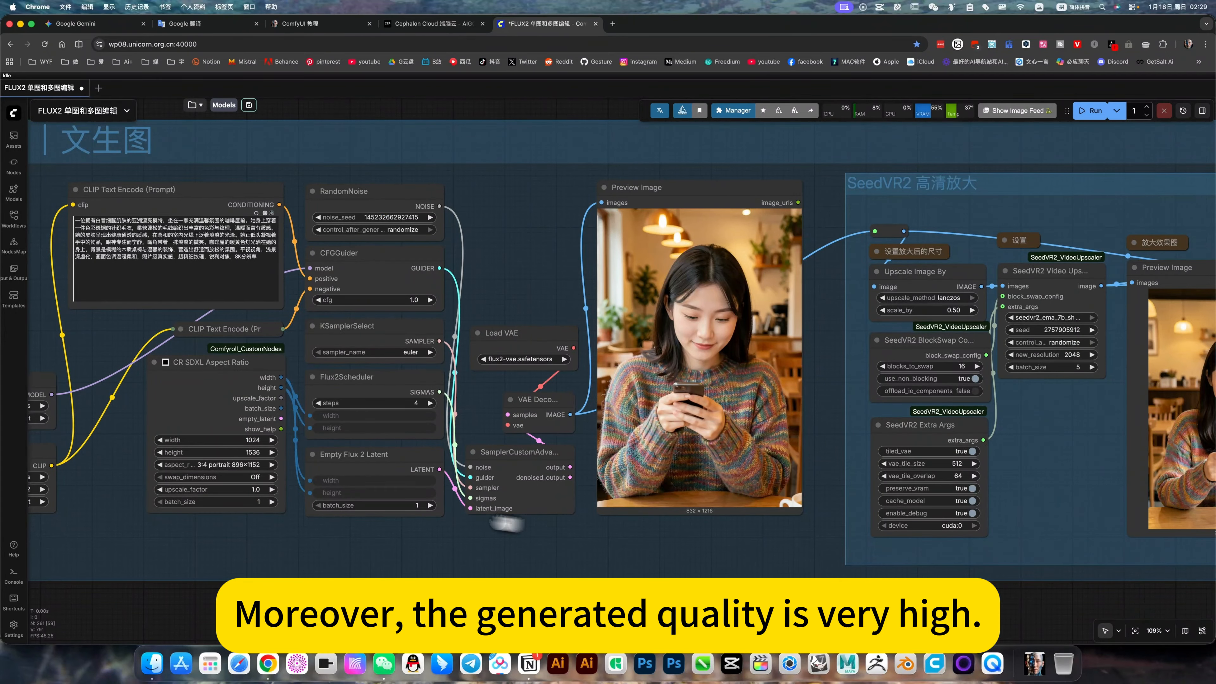
pyautogui.hscroll(10, 776, 516)
pyautogui.hscroll(4, 706, 493)
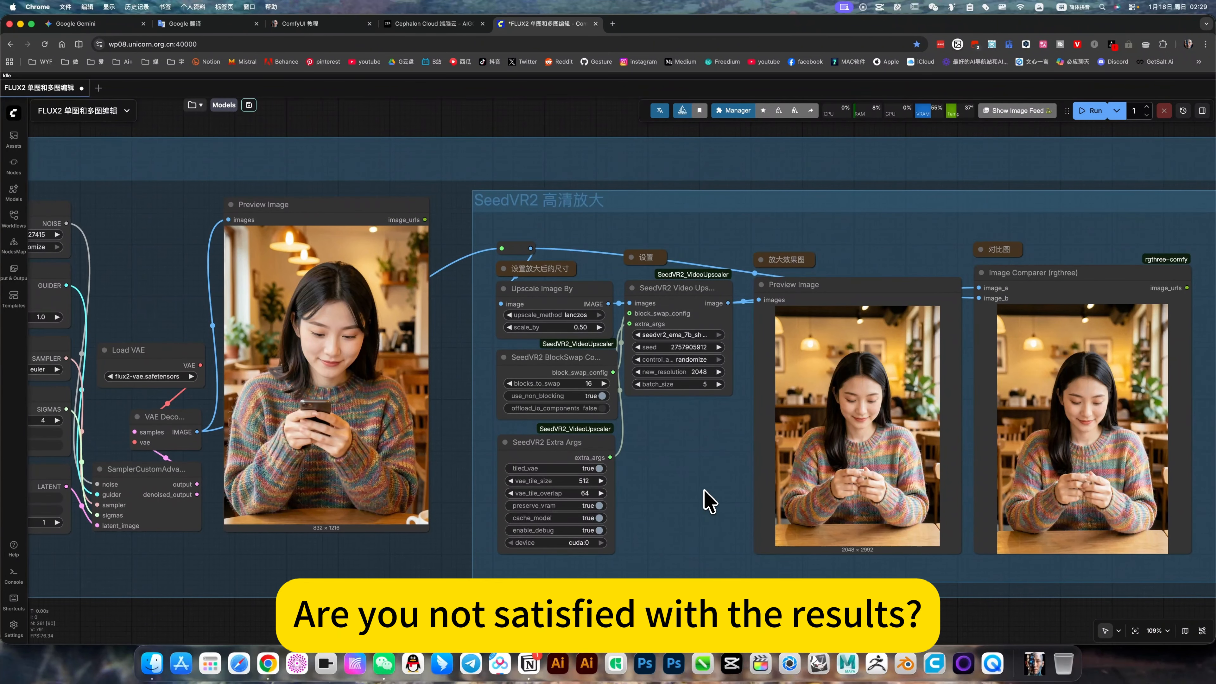
pyautogui.hscroll(10, 689, 494)
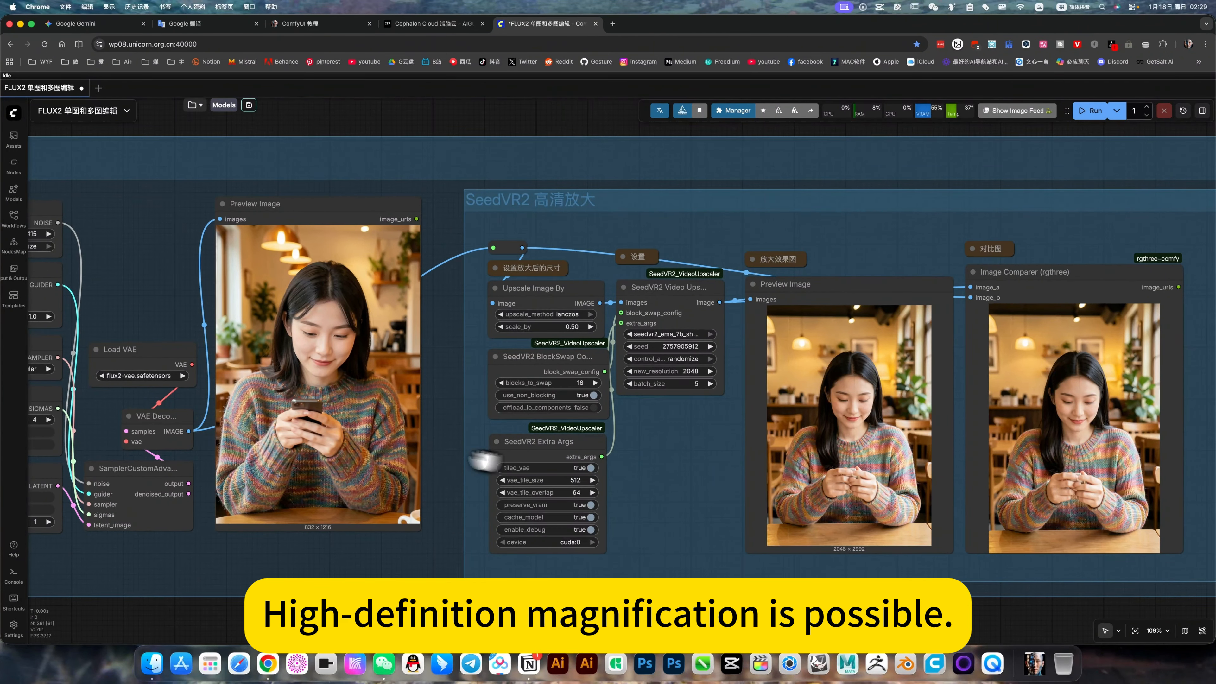
pyautogui.scroll(14, 844, 364)
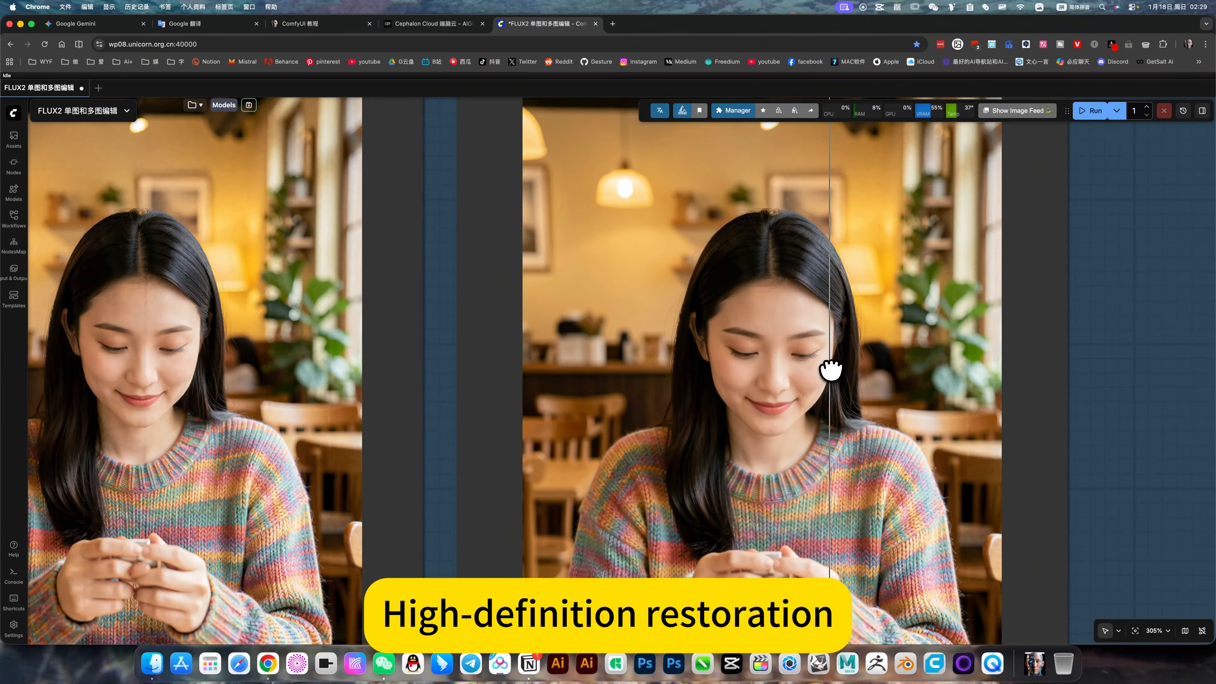
pyautogui.scroll(10, 890, 554)
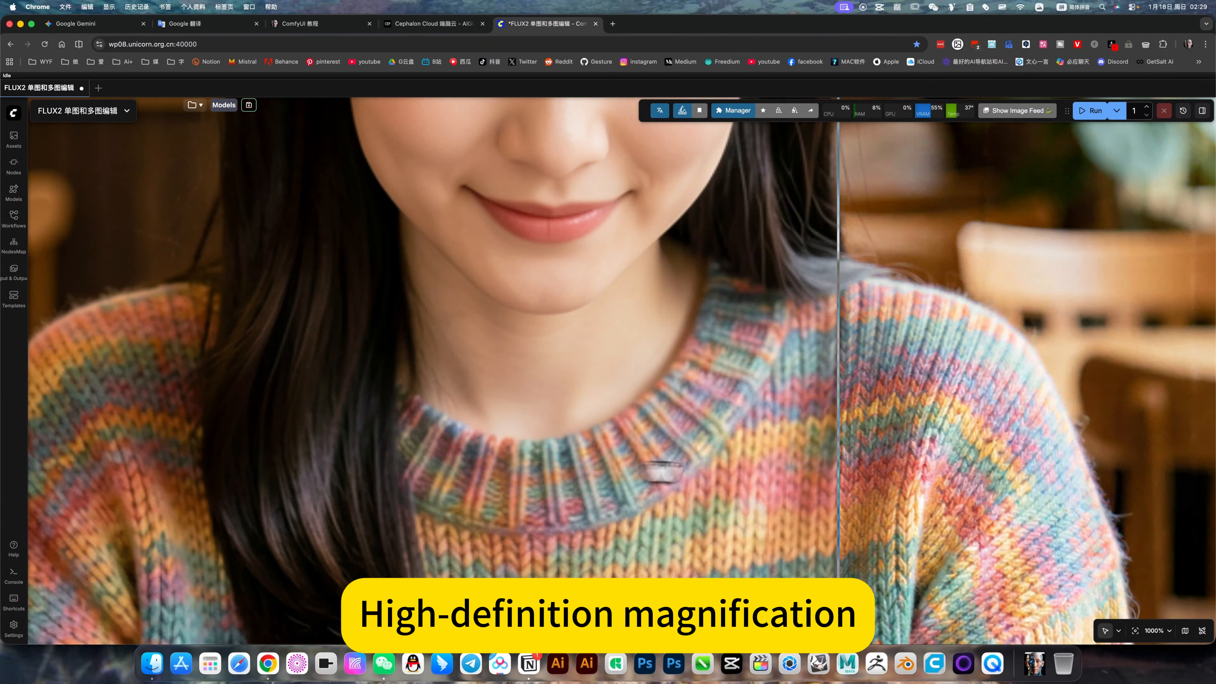
pyautogui.scroll(-12, 612, 431)
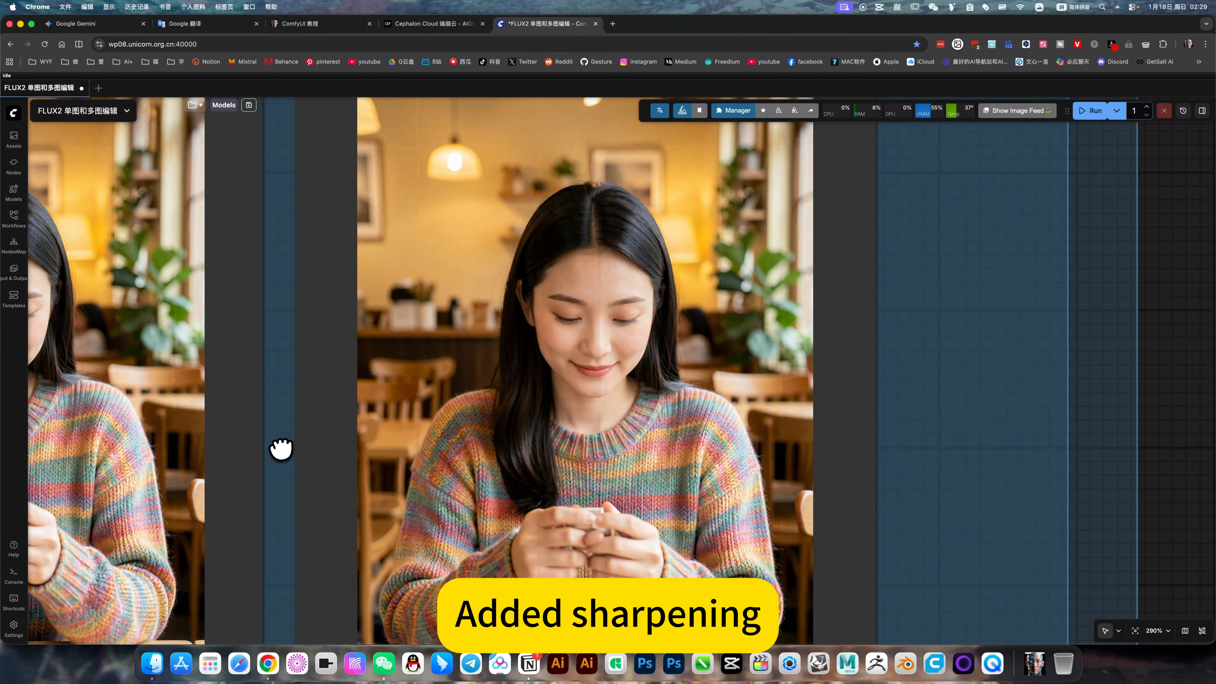
# Expand and read the 设置 note above the SeedVR2 Video Upscaler node, and collapse it.
pyautogui.scroll(-3, 295, 454)
pyautogui.moveTo(545, 484); pyautogui.dragTo(936, 467)
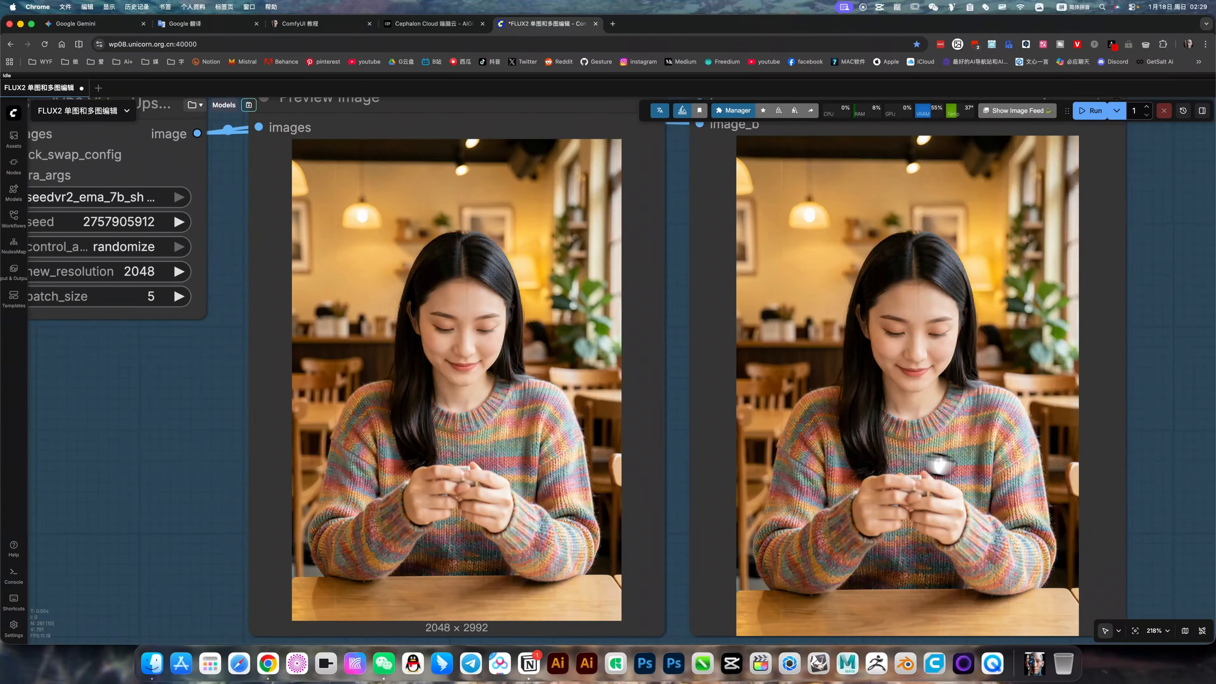
pyautogui.moveTo(570, 447); pyautogui.dragTo(926, 490)
pyautogui.moveTo(480, 443); pyautogui.dragTo(701, 559)
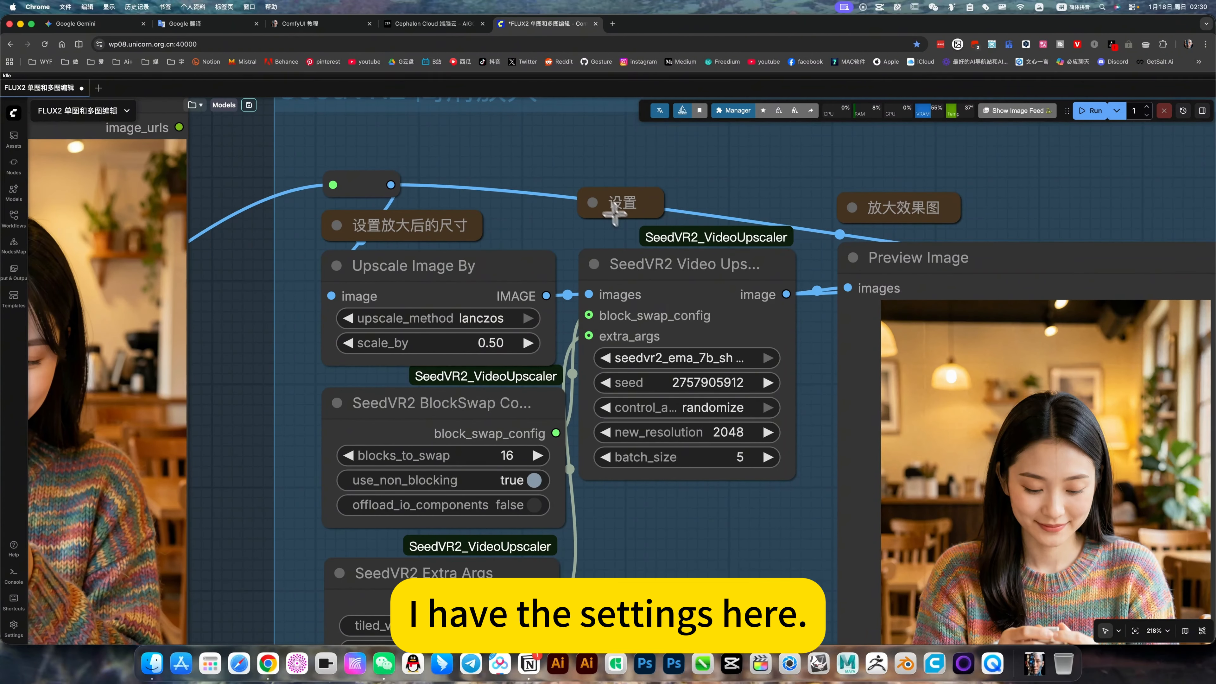
pyautogui.click(597, 202)
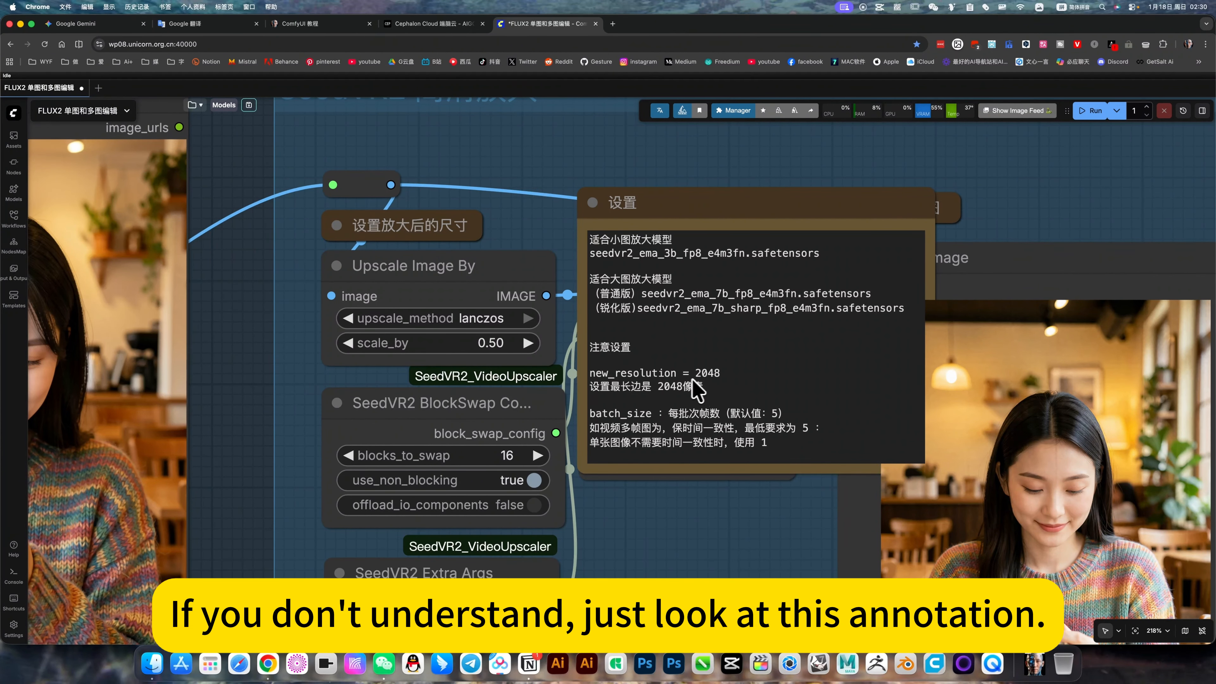
pyautogui.click(588, 201)
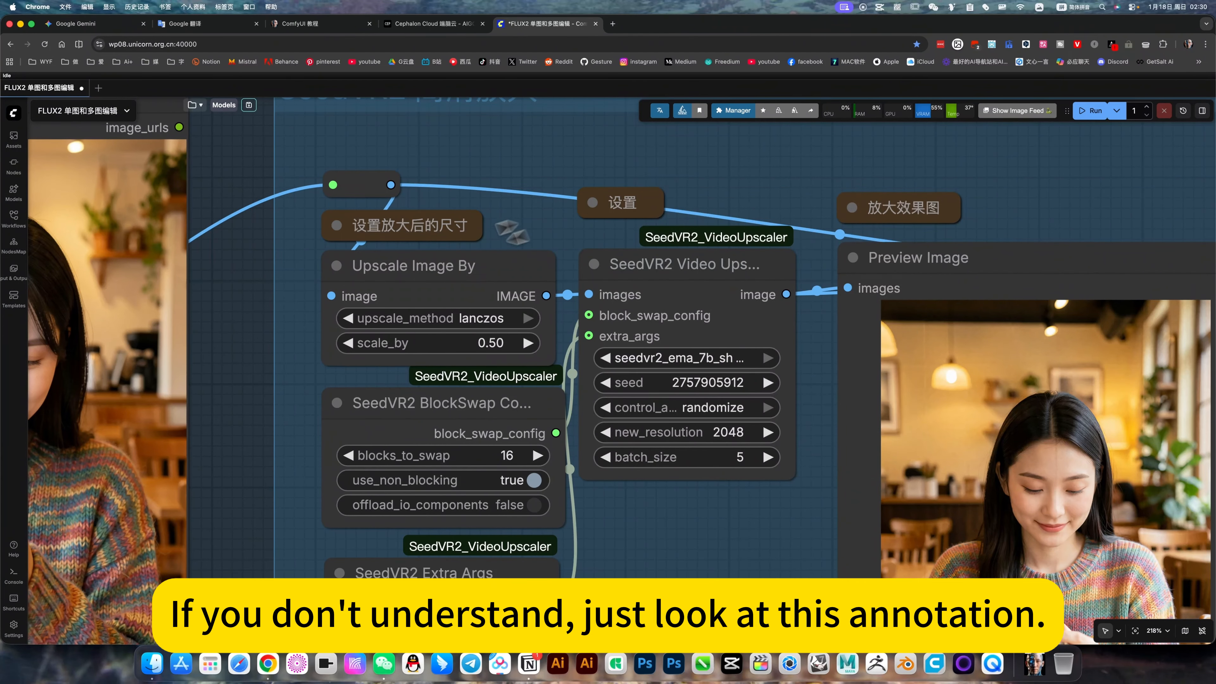
# Inspect the available upscaling models in the SeedVR2 Video Upscaler node and close the list without changing the selection.
pyautogui.moveTo(652, 543); pyautogui.dragTo(628, 540)
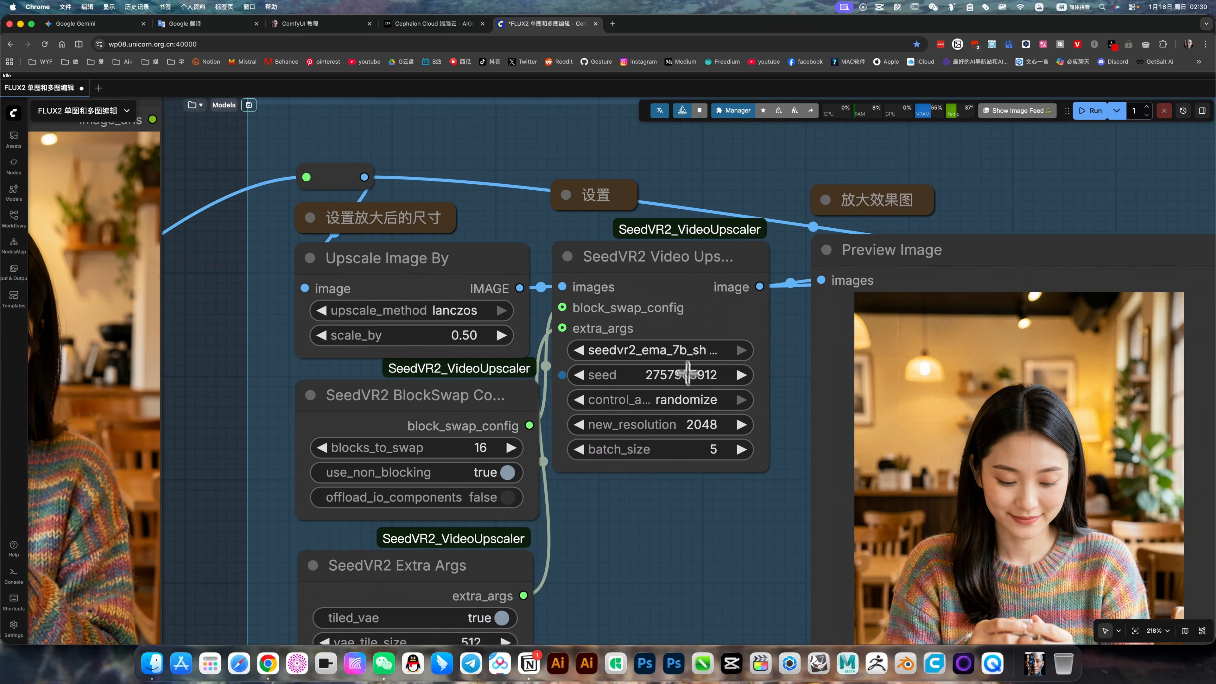
pyautogui.click(679, 350)
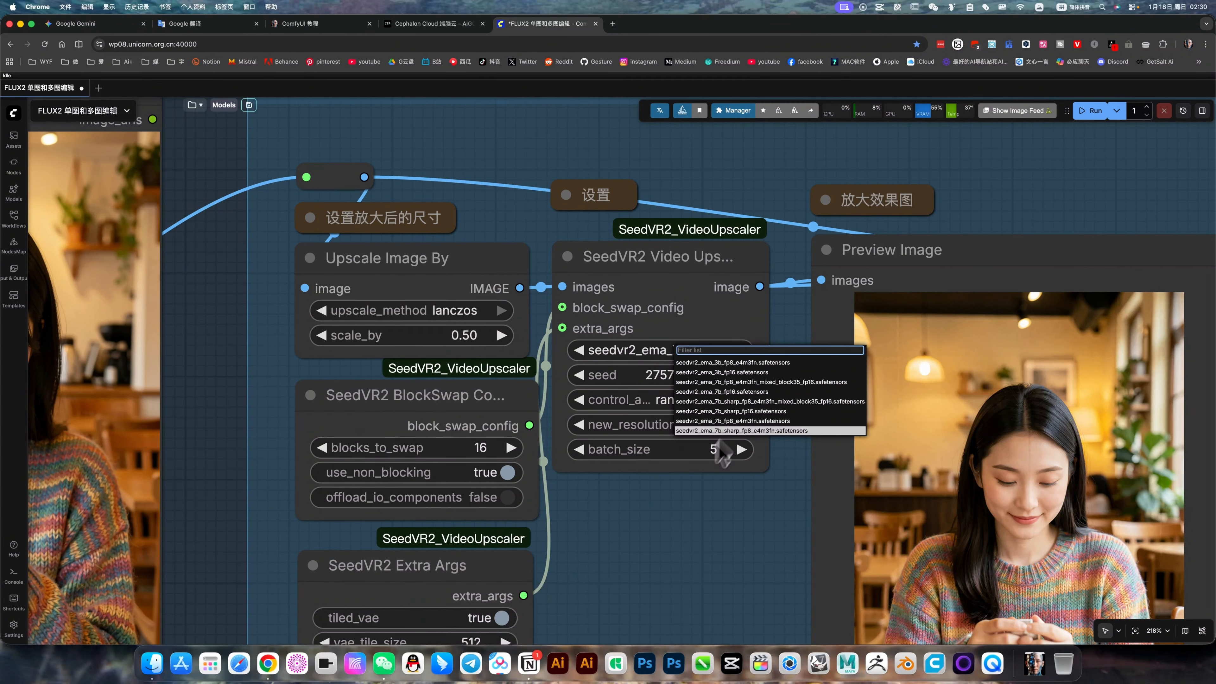
pyautogui.click(656, 527)
pyautogui.scroll(-5, 682, 546)
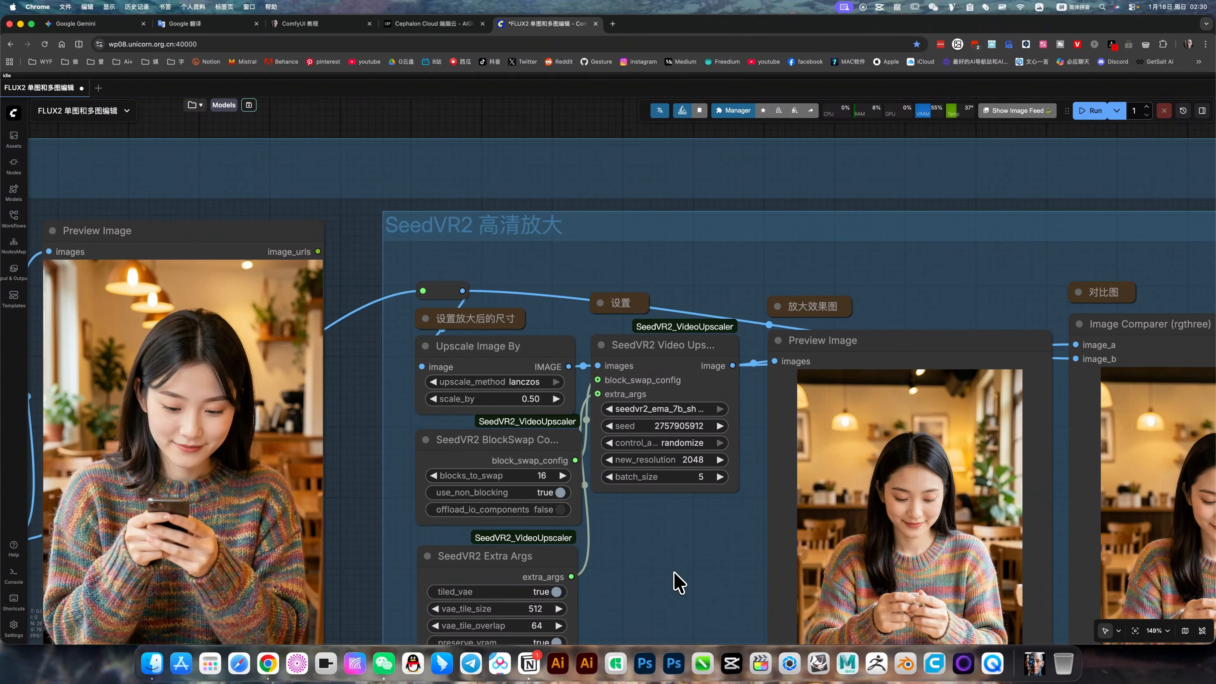
# Review the SeedVR2 高清放大 group's image input link and its placement relative to the Flux2 Klein | 局部重绘 group.
pyautogui.scroll(2, 704, 519)
pyautogui.scroll(-4, 596, 201)
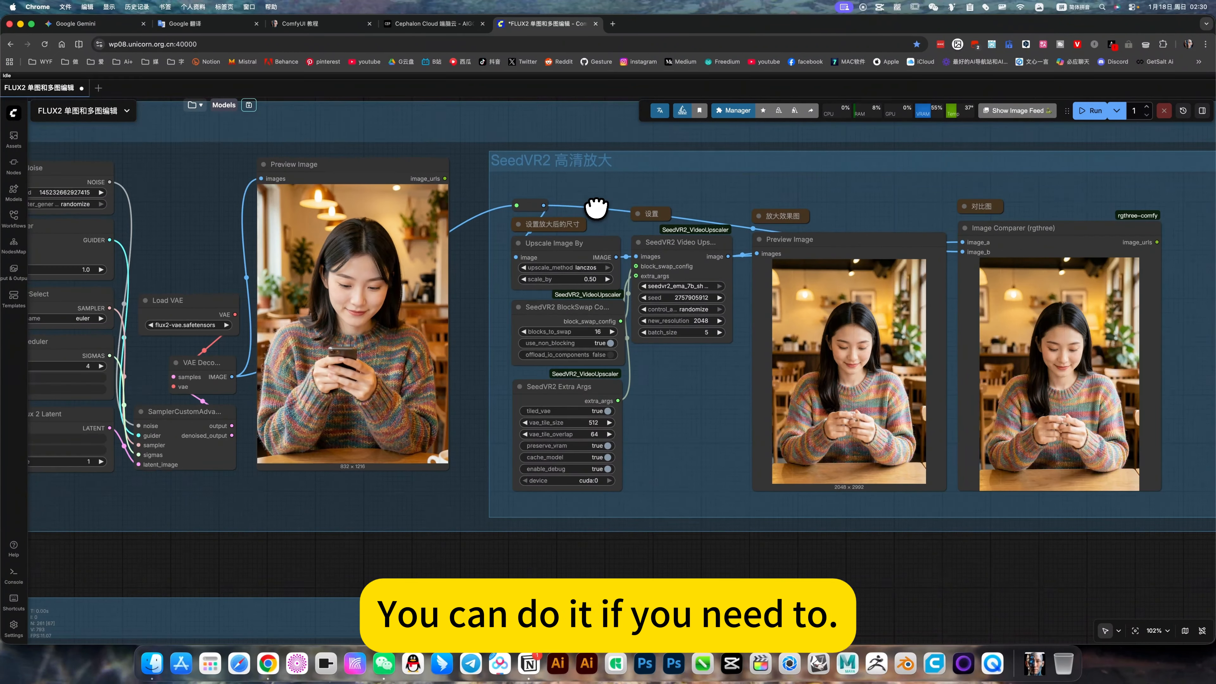
pyautogui.scroll(-4, 690, 447)
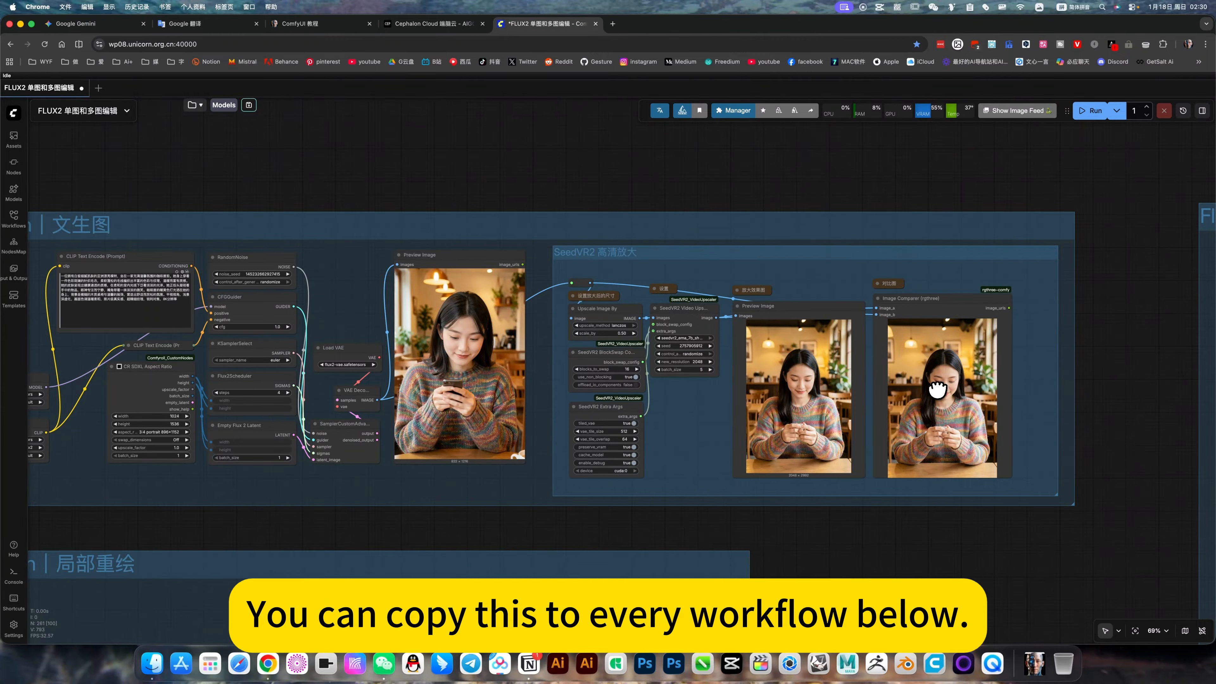
pyautogui.scroll(-5, 937, 390)
pyautogui.scroll(1, 795, 429)
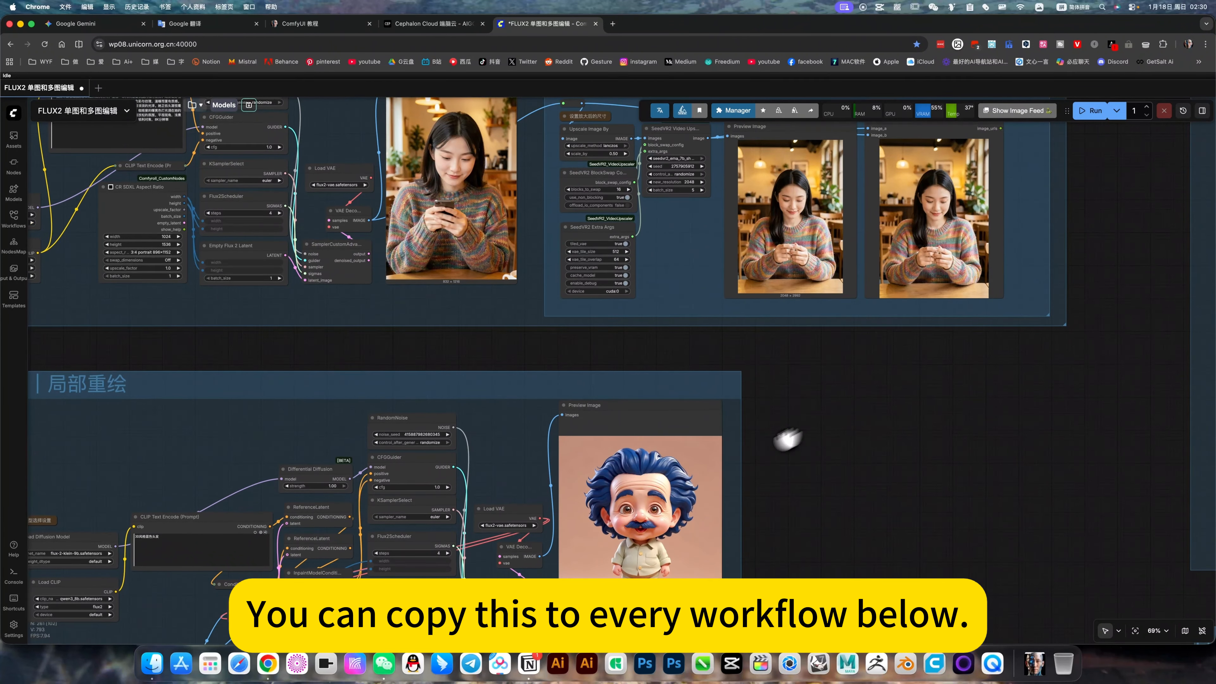
pyautogui.scroll(4, 855, 584)
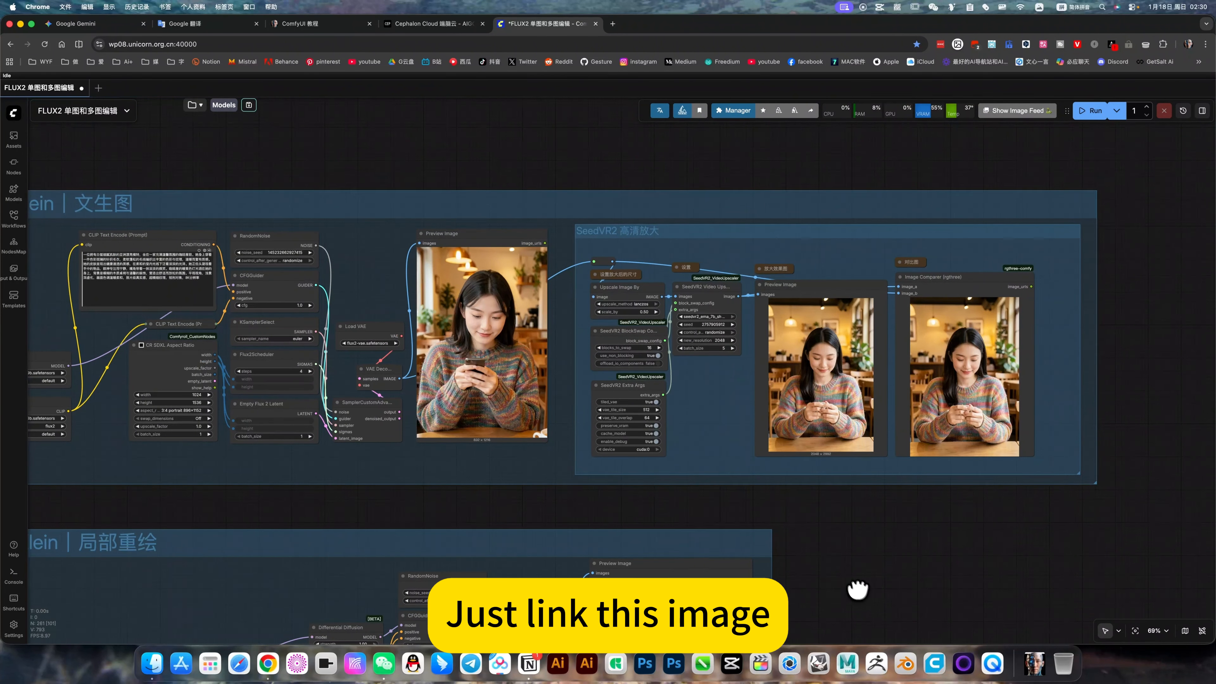
pyautogui.scroll(2, 570, 234)
pyautogui.scroll(2, 588, 238)
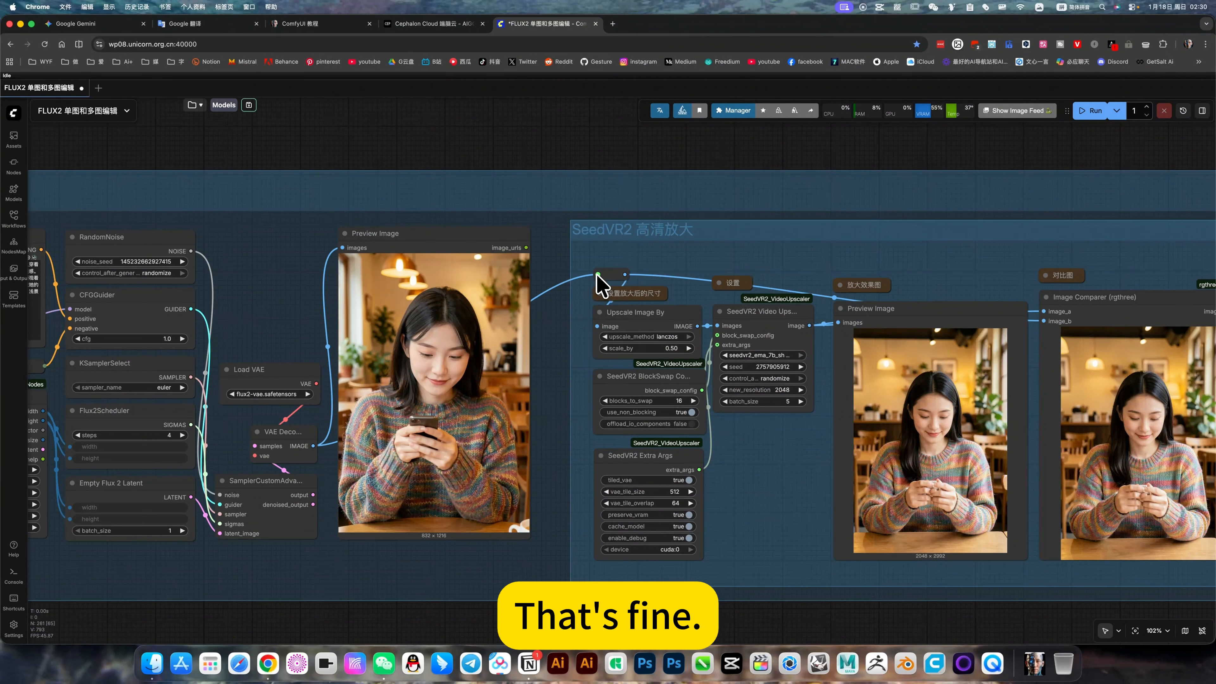
pyautogui.scroll(-4, 766, 474)
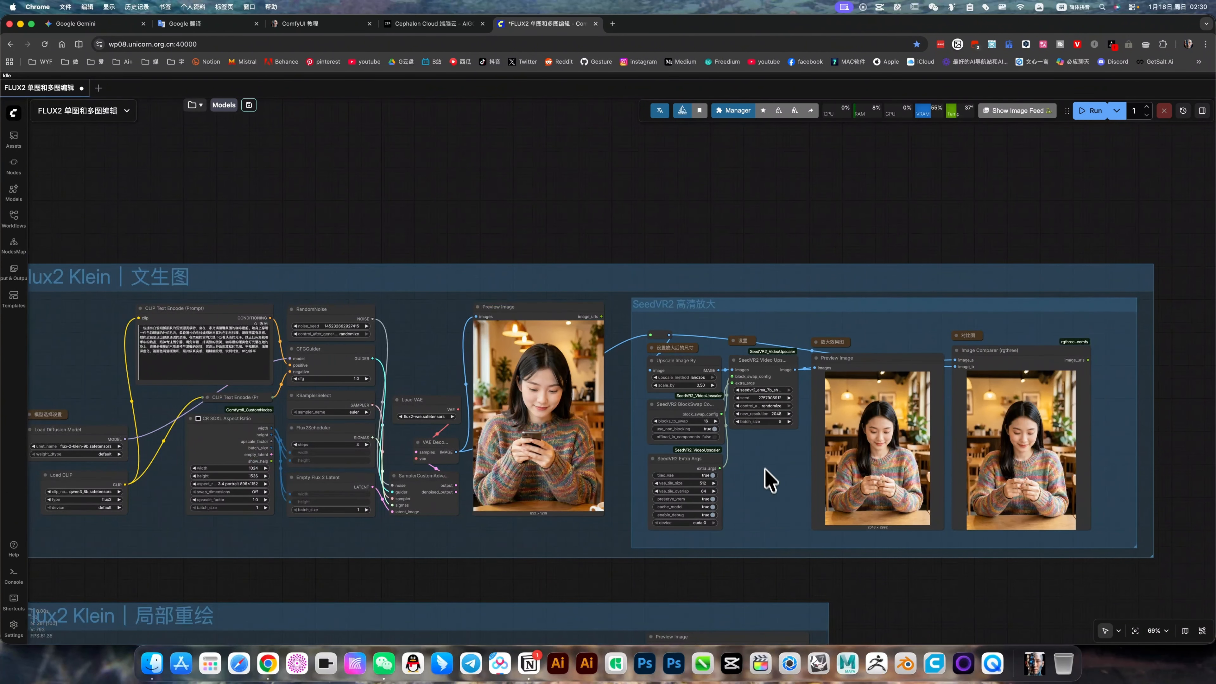
# View the Flux2 Klein | 局部重绘 group and select its InpaintModelConditioning node.
pyautogui.scroll(-5, 897, 594)
pyautogui.moveTo(898, 574); pyautogui.dragTo(939, 394)
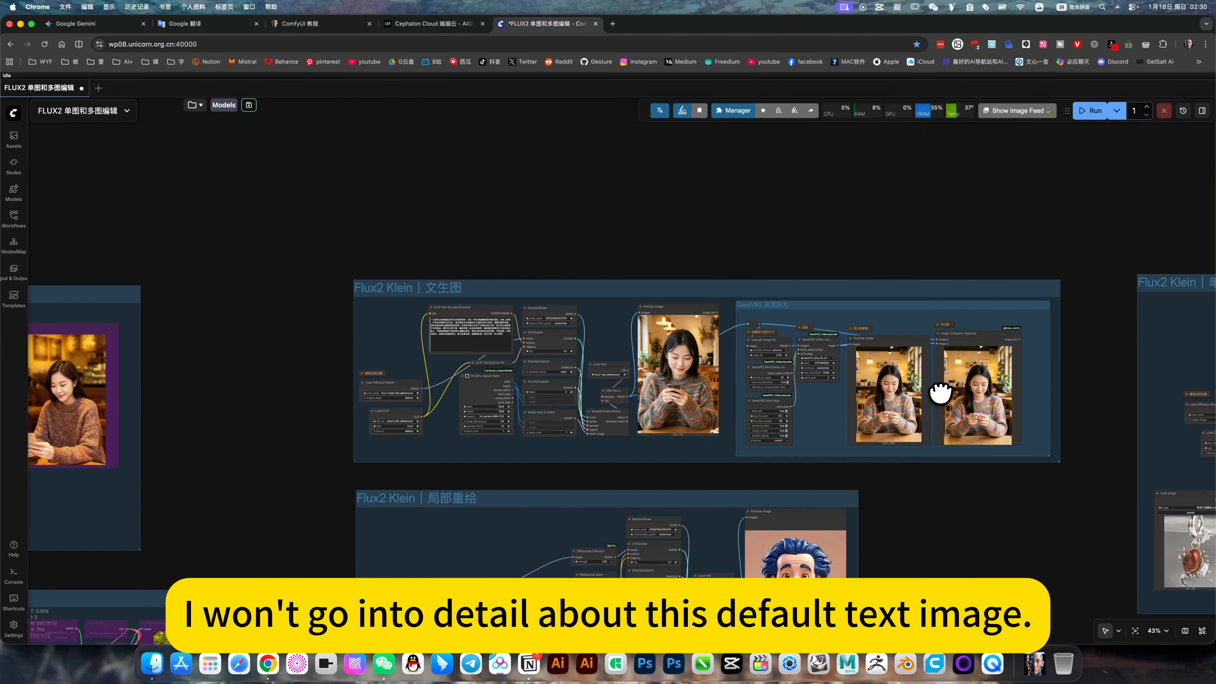
pyautogui.scroll(3, 941, 396)
pyautogui.scroll(1, 891, 394)
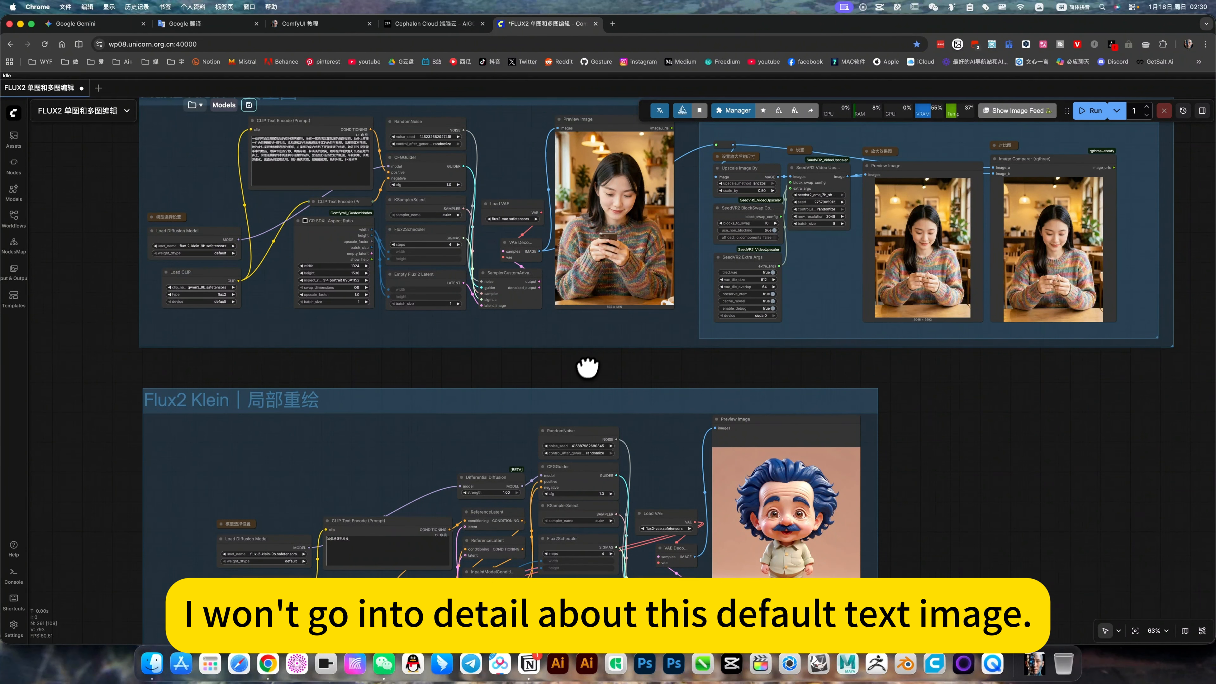
pyautogui.moveTo(588, 368); pyautogui.dragTo(662, 183)
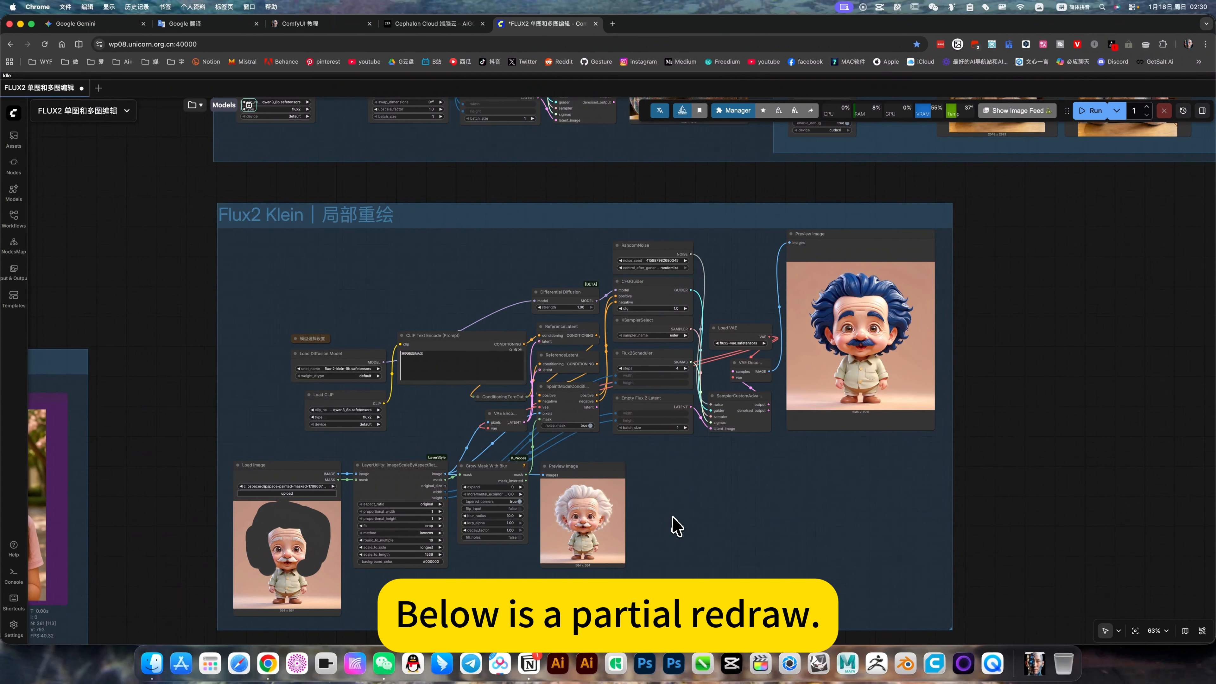
pyautogui.moveTo(672, 518); pyautogui.dragTo(720, 512)
pyautogui.scroll(4, 574, 401)
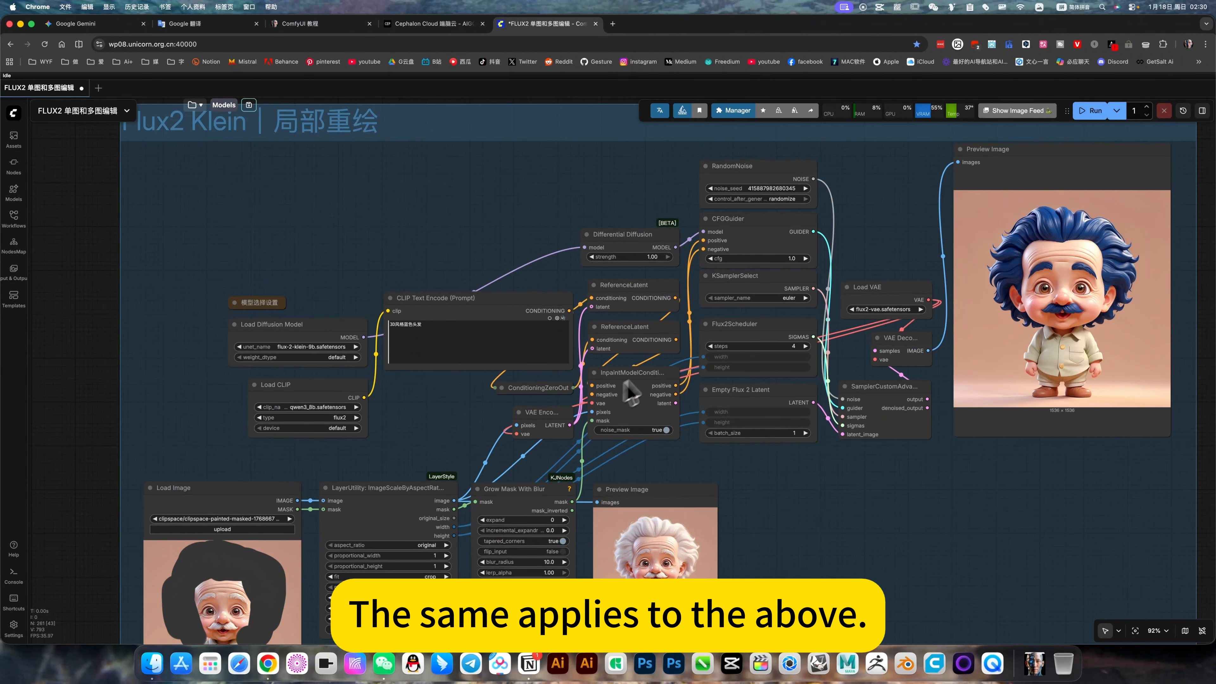
pyautogui.click(637, 373)
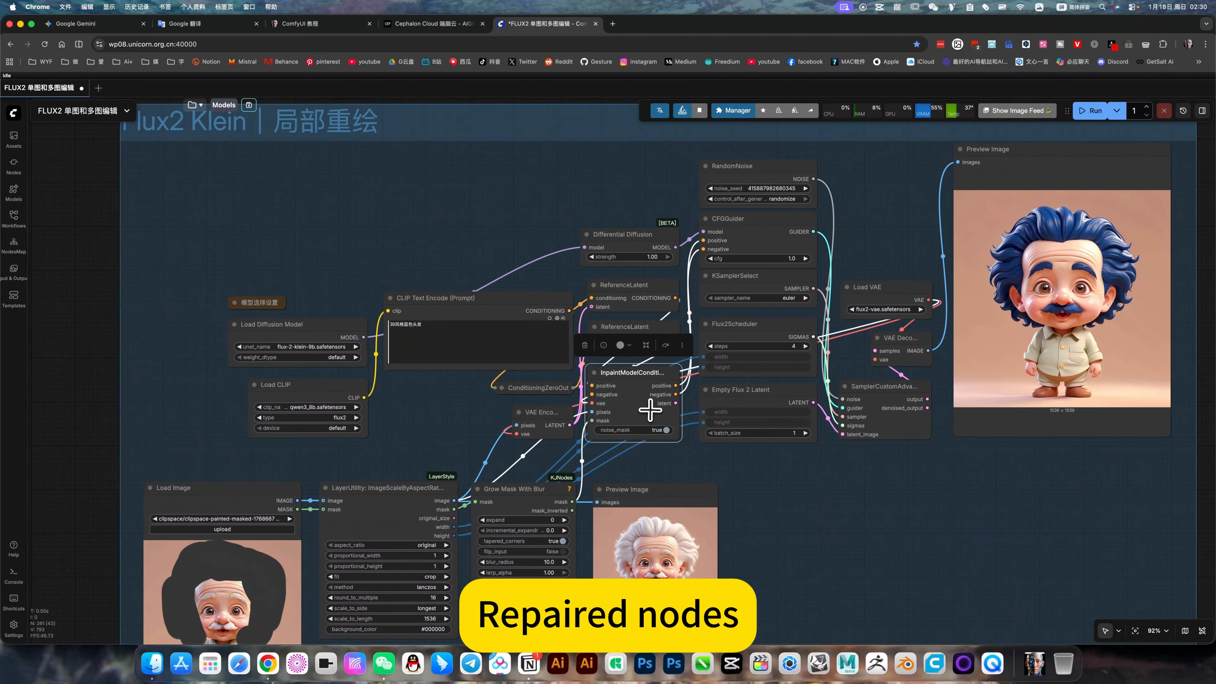
# Locate the mask editor command for the Load Image node in the 局部重绘 group, and dismiss the options without choosing any.
pyautogui.scroll(-5, 857, 443)
pyautogui.hscroll(-3, 858, 443)
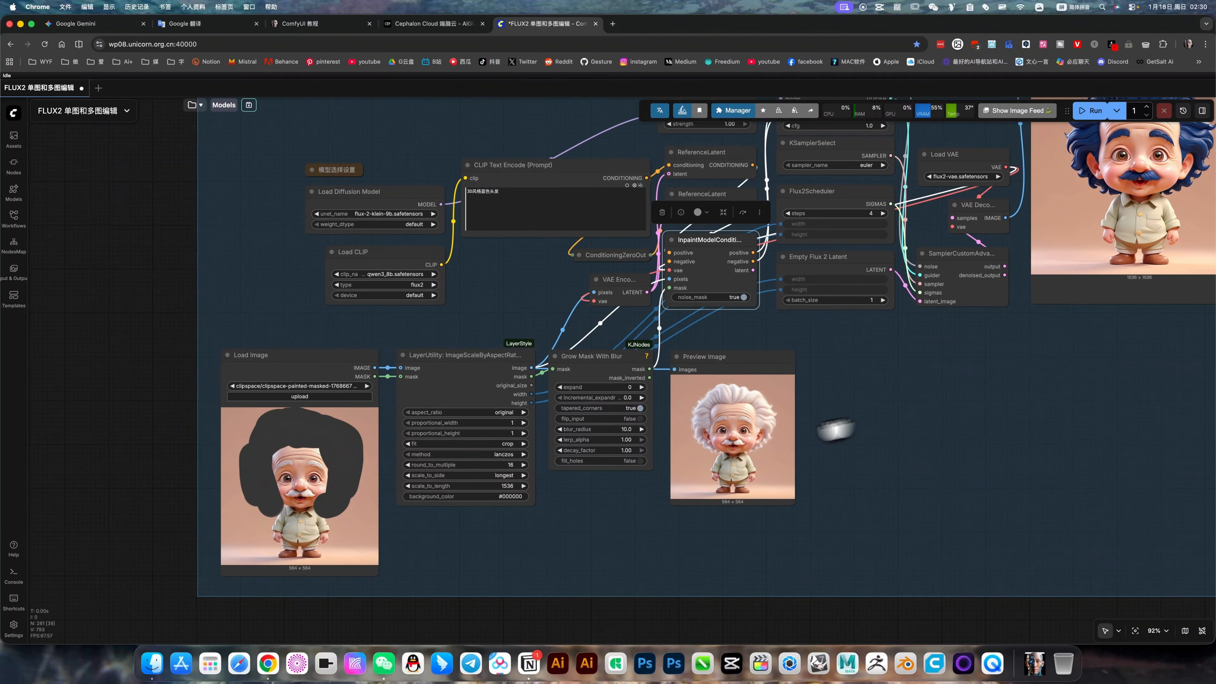
pyautogui.scroll(-3, 313, 451)
pyautogui.rightClick(314, 450)
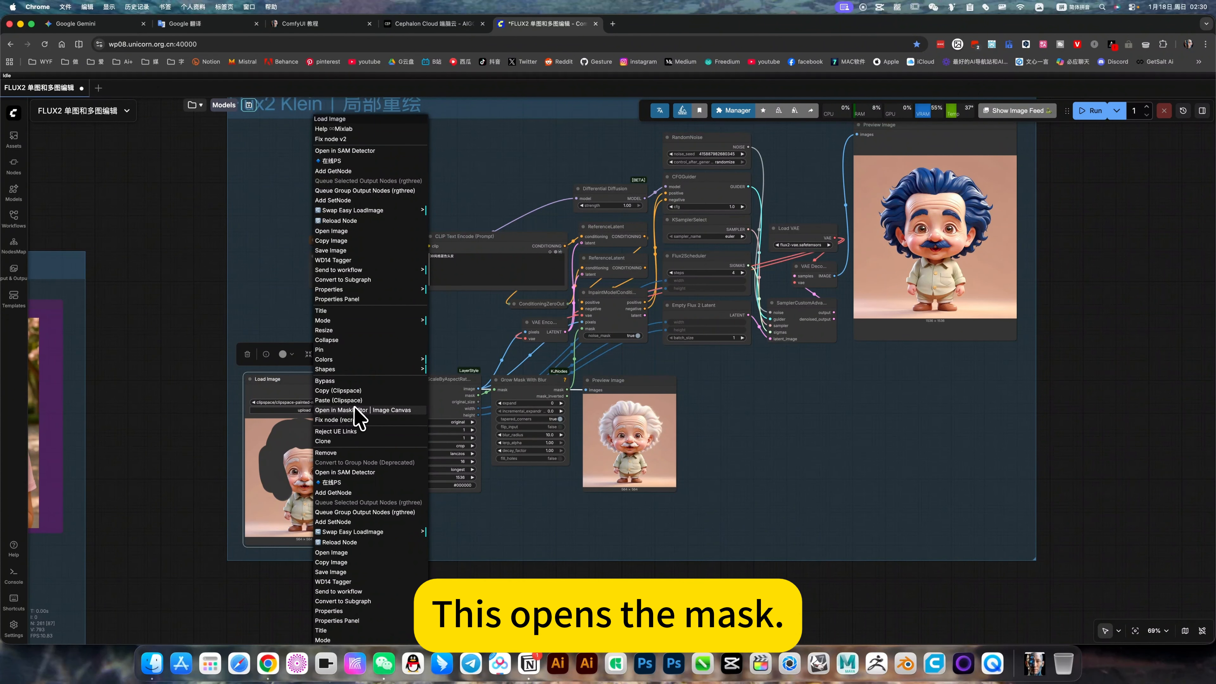
pyautogui.click(479, 529)
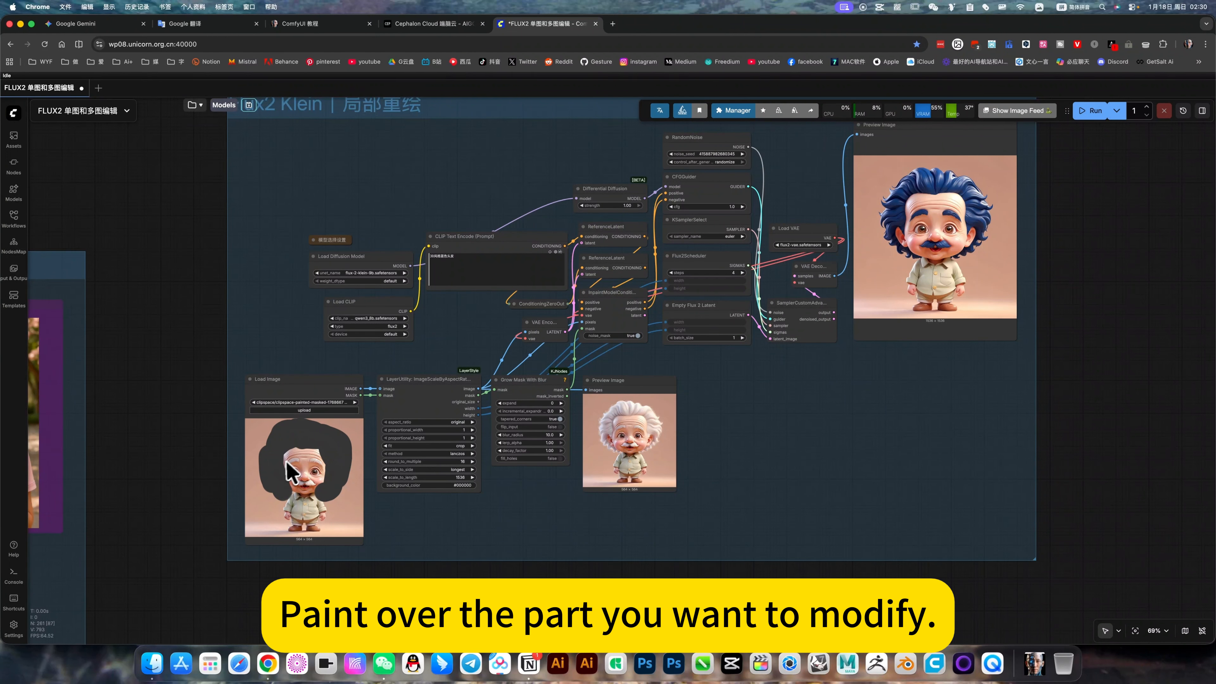
# Examine the Load Diffusion Model, Load CLIP and CLIP Text Encode nodes in the 局部重绘 group.
pyautogui.scroll(4, 337, 386)
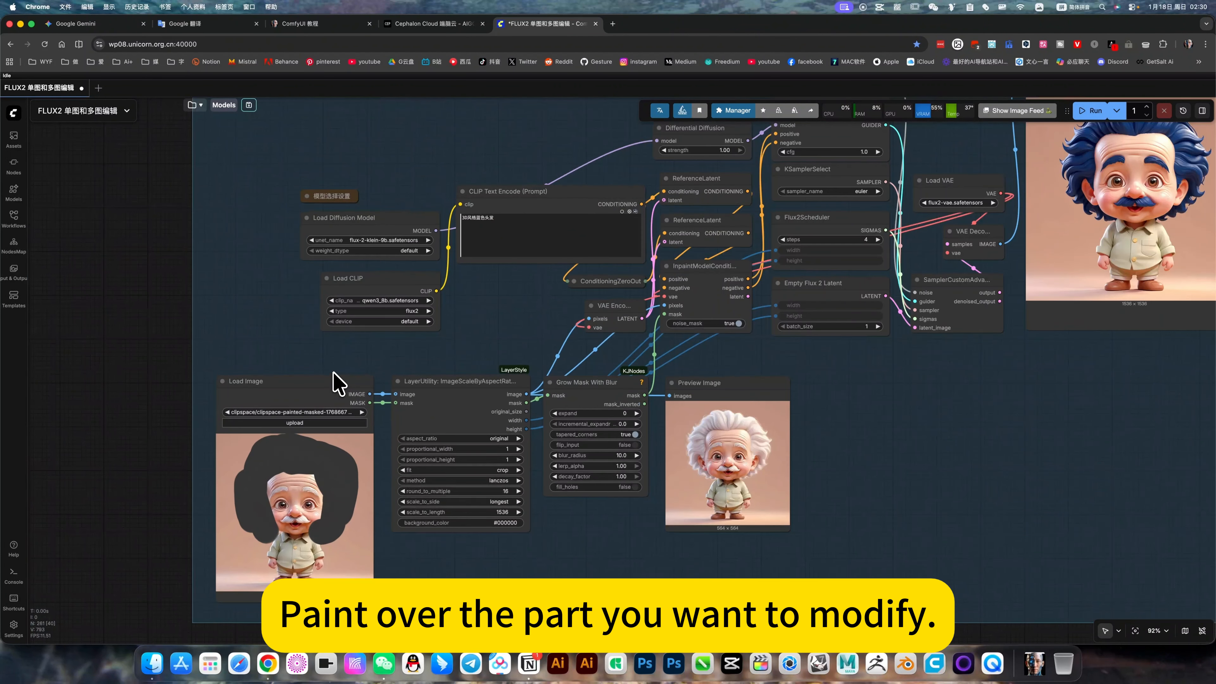
pyautogui.scroll(4, 482, 172)
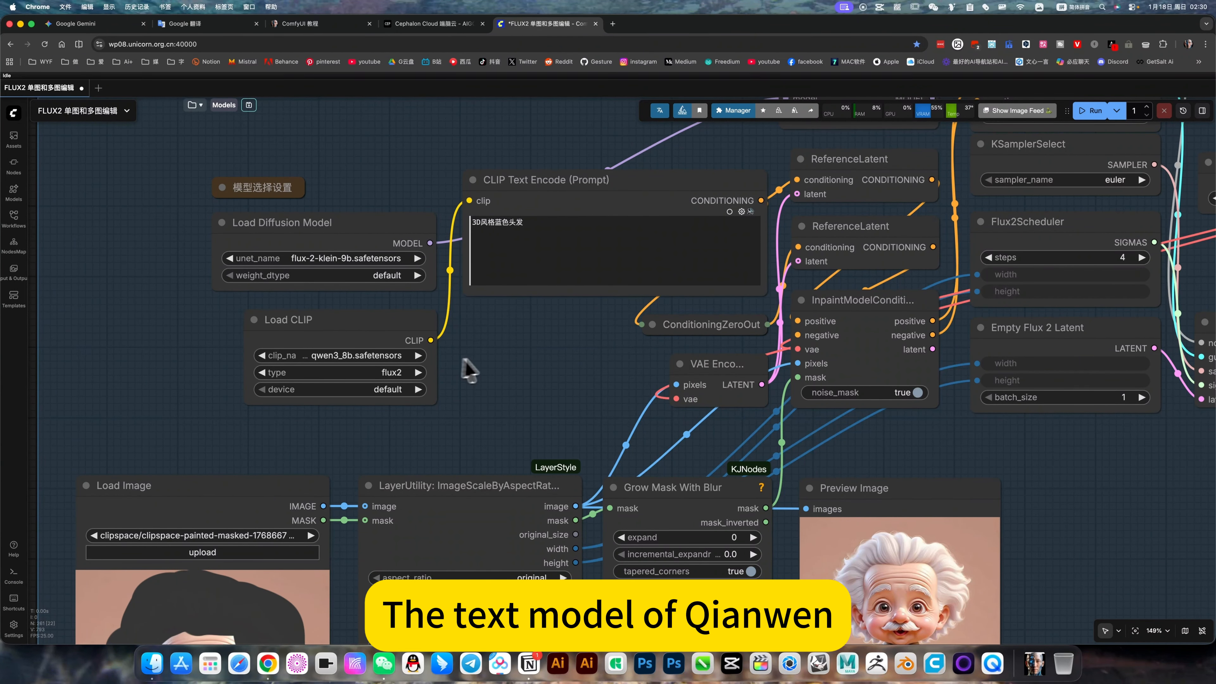
pyautogui.scroll(3, 502, 374)
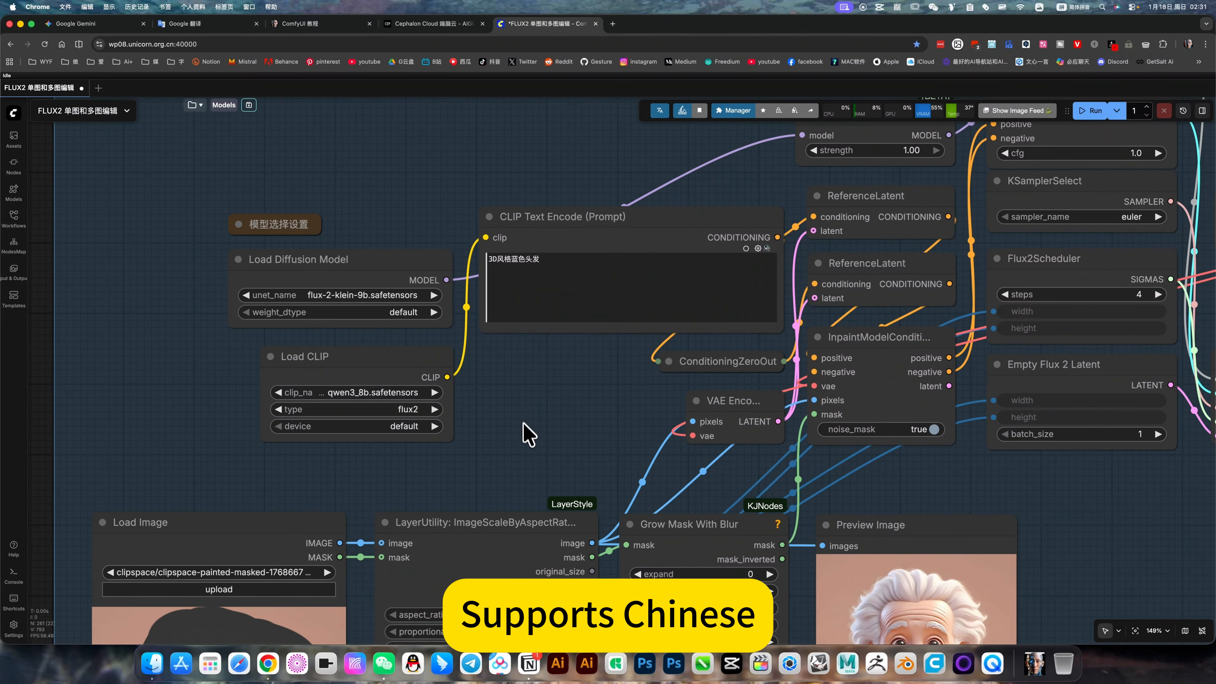
pyautogui.scroll(-3, 527, 433)
pyautogui.scroll(-2, 486, 374)
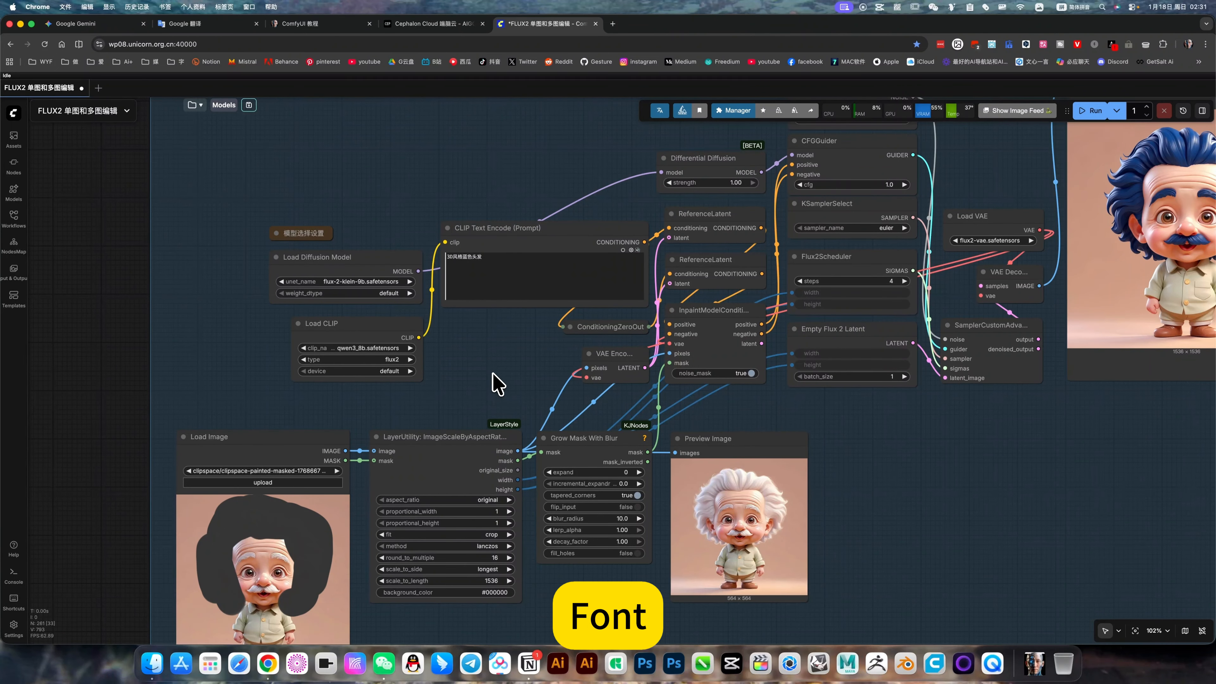
pyautogui.scroll(1, 479, 369)
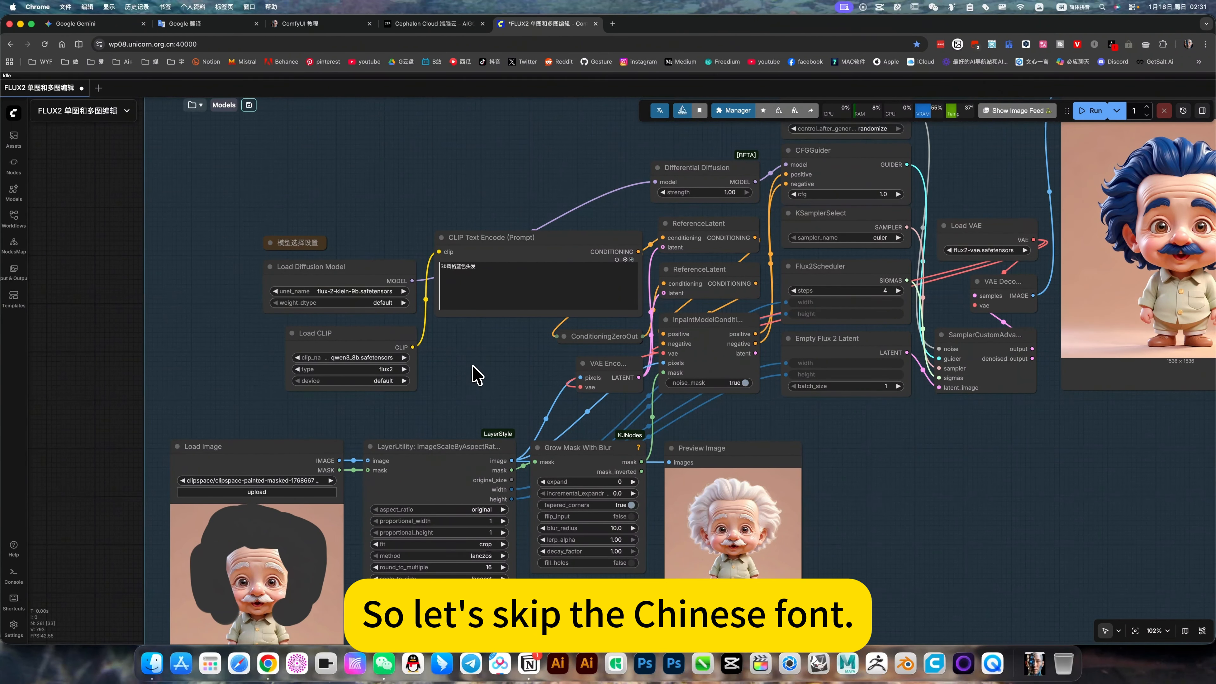
pyautogui.scroll(-3, 472, 366)
pyautogui.moveTo(486, 338); pyautogui.dragTo(480, 336)
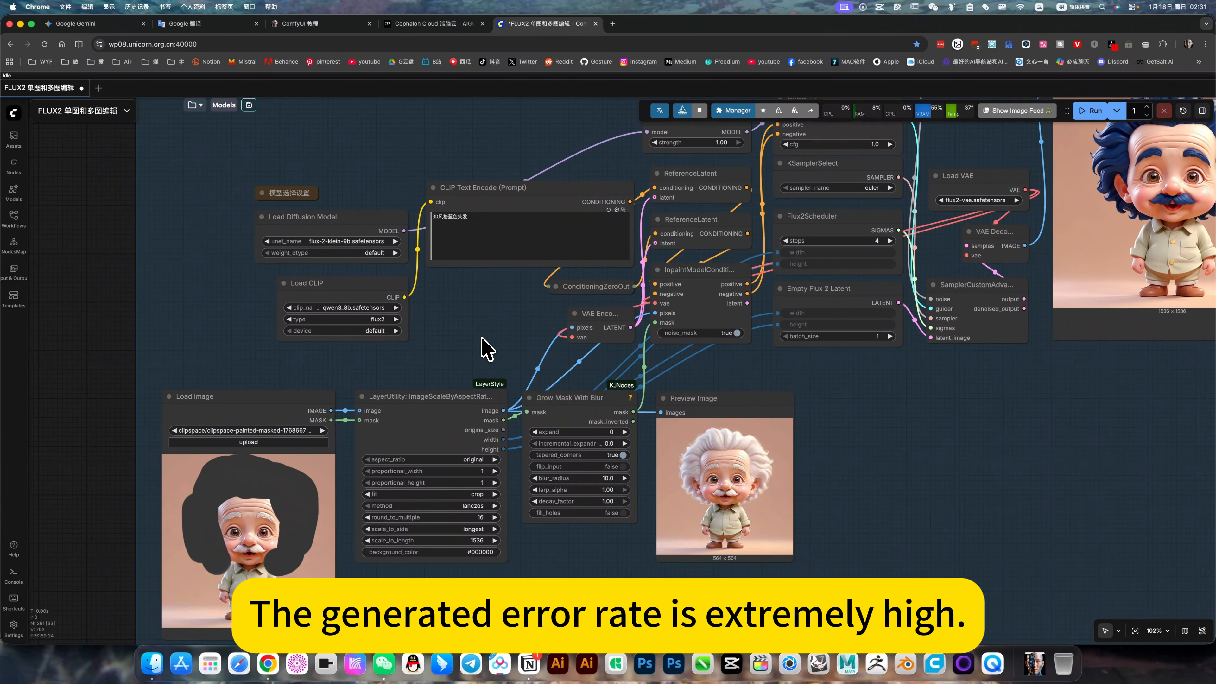
pyautogui.moveTo(484, 340); pyautogui.dragTo(455, 337)
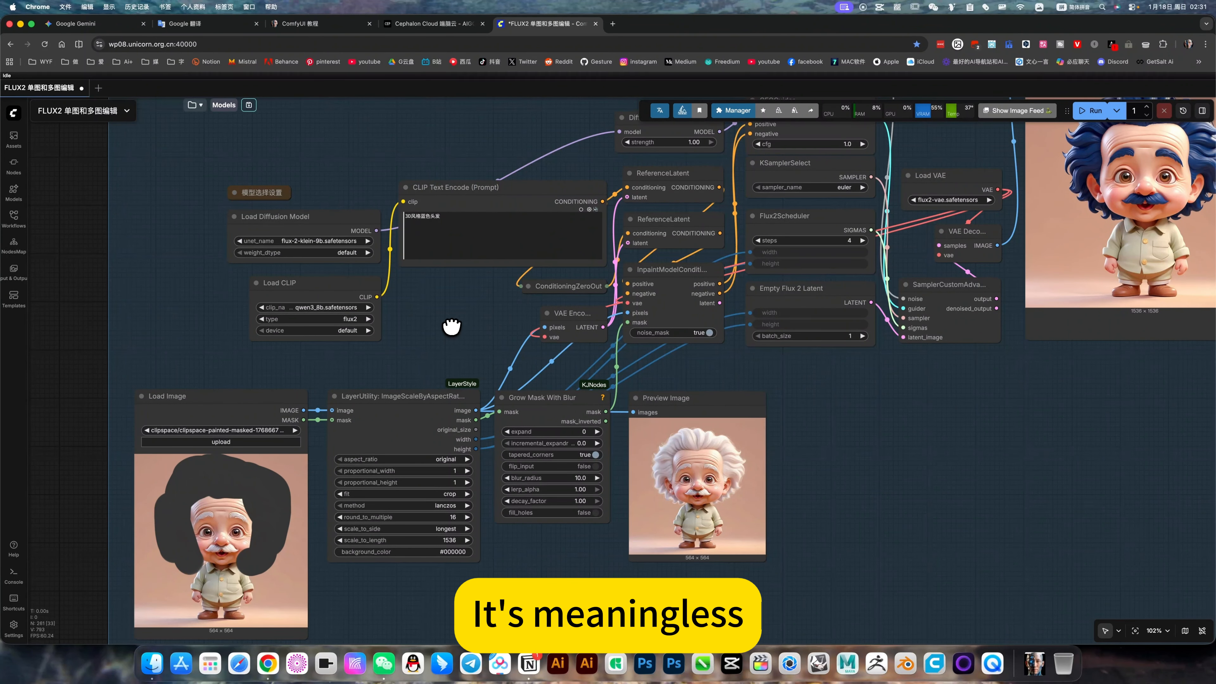
# Select the ImageScaleByAspectRatio node to review its size settings, and select the Grow Mask With Blur node beside it.
pyautogui.scroll(-2, 451, 328)
pyautogui.click(378, 406)
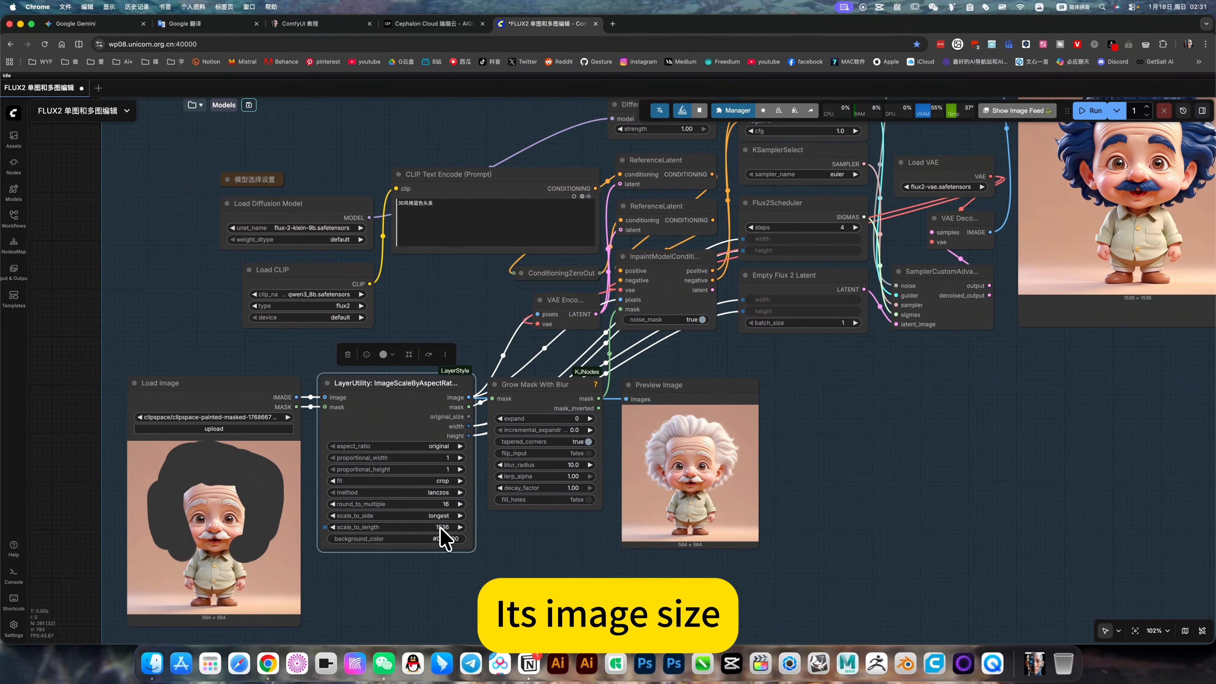
pyautogui.moveTo(487, 542); pyautogui.dragTo(439, 549)
pyautogui.click(514, 390)
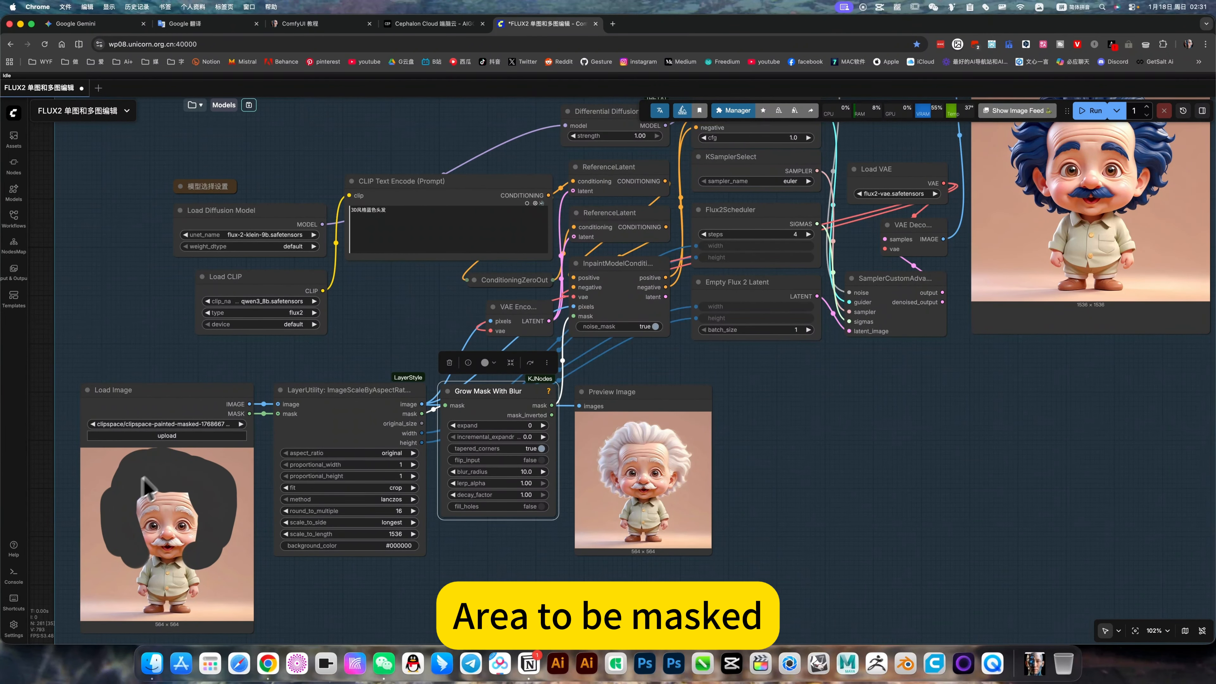
# Review the 局部重绘 group from its mask and prompt nodes through to the generated Preview Image.
pyautogui.moveTo(462, 570); pyautogui.dragTo(399, 580)
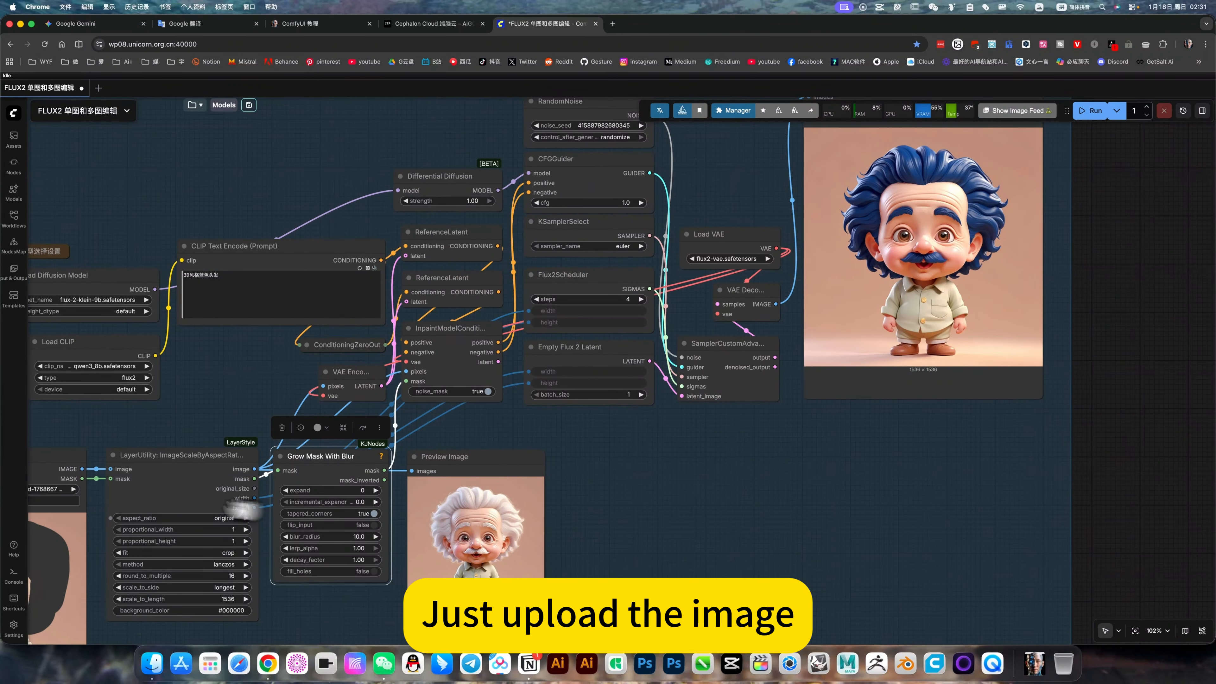
pyautogui.moveTo(345, 338); pyautogui.dragTo(398, 368)
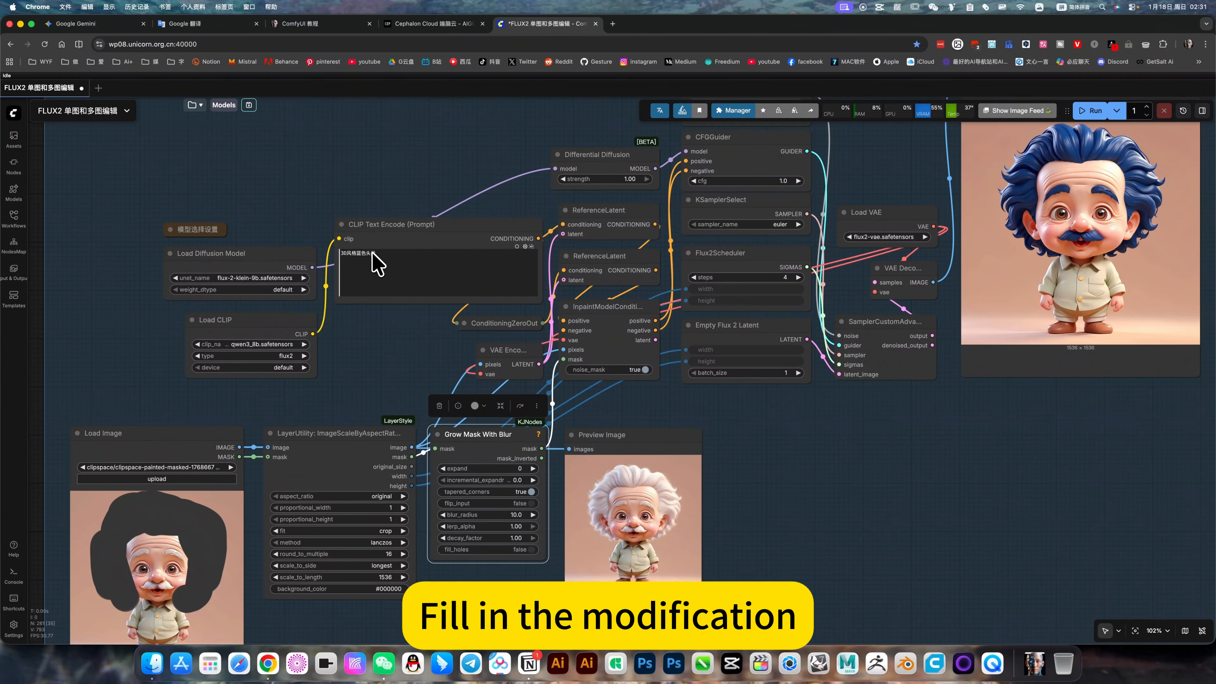
pyautogui.moveTo(781, 436); pyautogui.dragTo(357, 469)
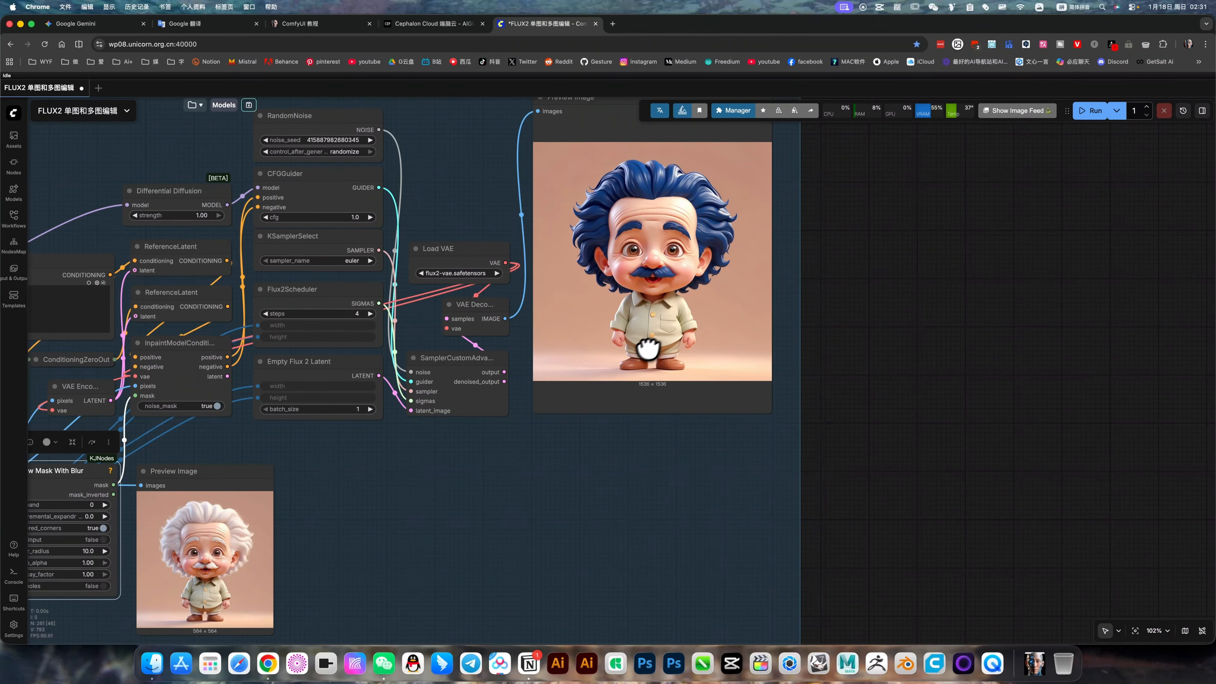
pyautogui.scroll(-3, 647, 349)
pyautogui.moveTo(857, 306); pyautogui.dragTo(885, 338)
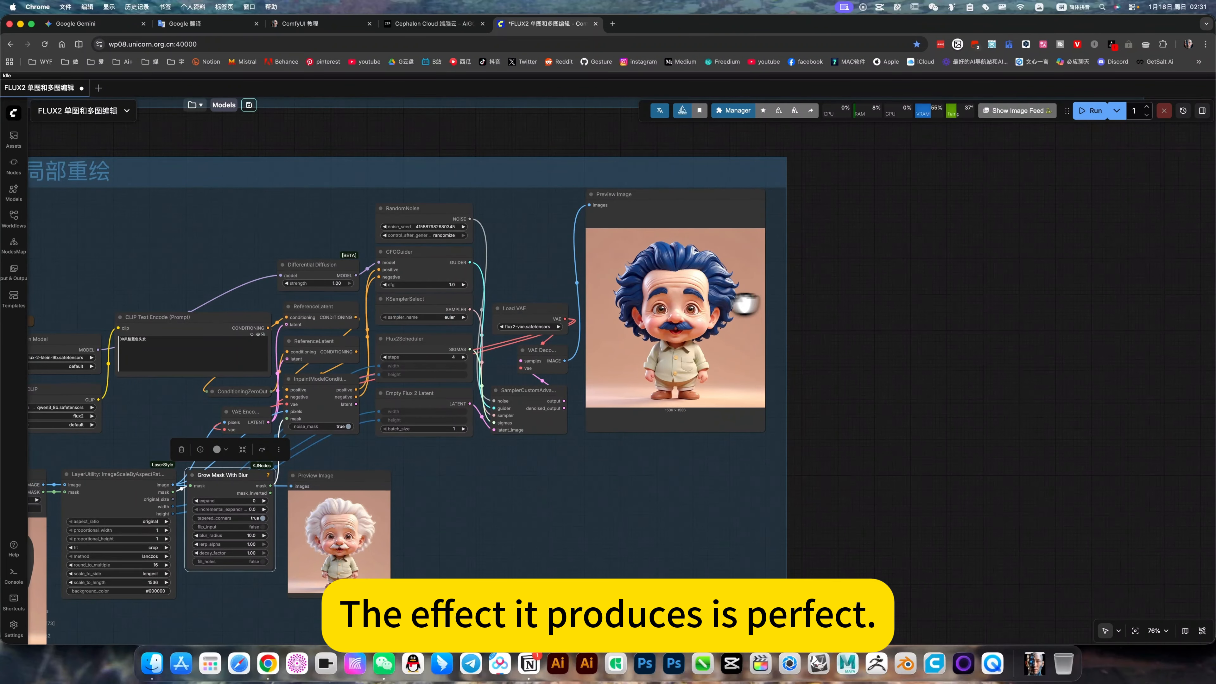
pyautogui.scroll(3, 683, 304)
pyautogui.scroll(-2, 684, 304)
# Go to the Flux2 Klein | 单图编辑 group and view its Load Image node and workflow layout.
pyautogui.scroll(-9, 684, 303)
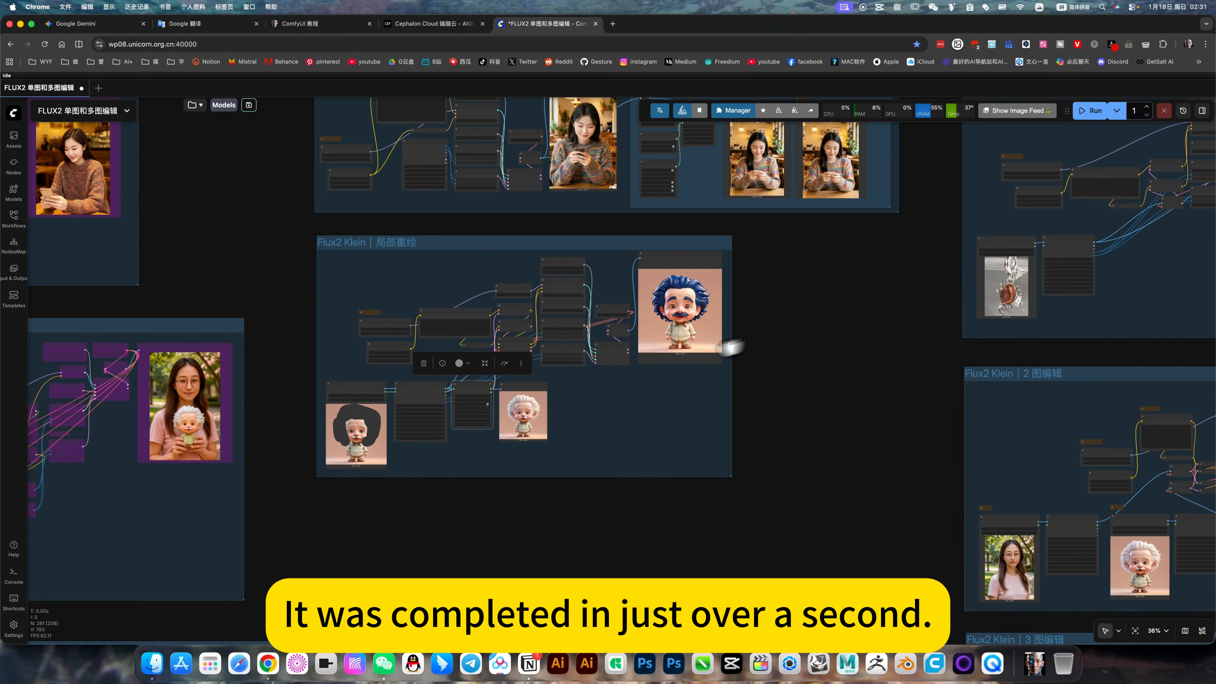
pyautogui.scroll(-4, 730, 347)
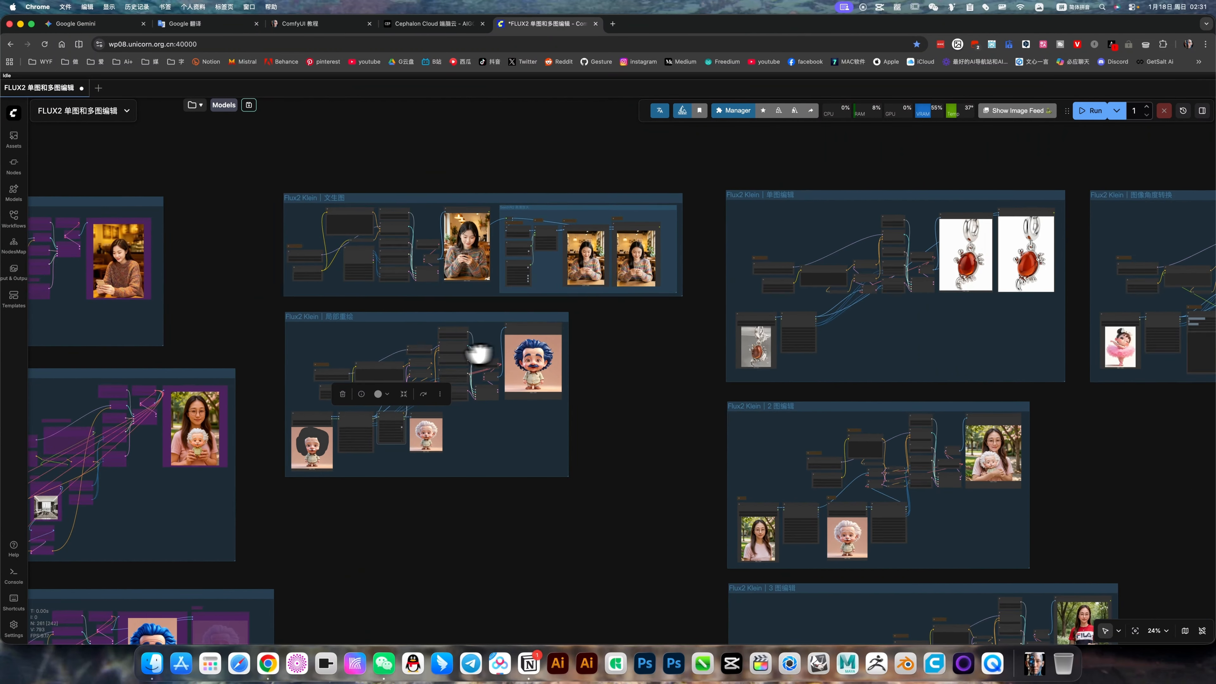
pyautogui.hscroll(4, 556, 353)
pyautogui.scroll(4, 693, 243)
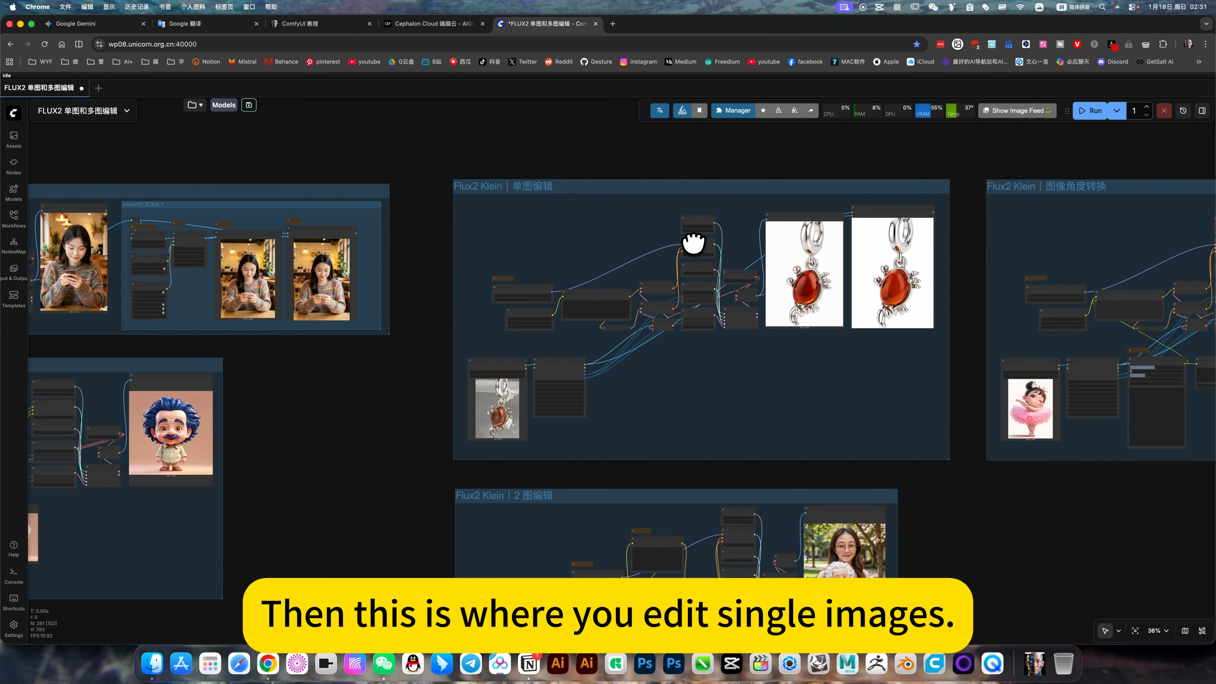
pyautogui.scroll(8, 693, 243)
pyautogui.scroll(1, 616, 493)
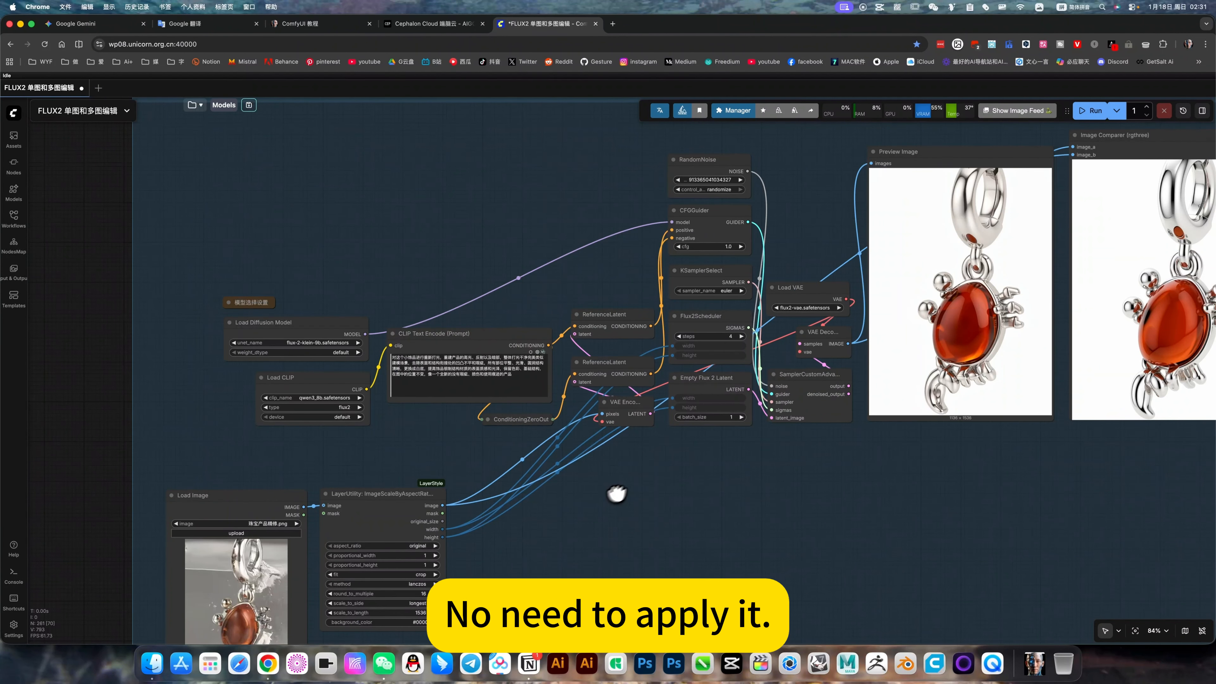
pyautogui.moveTo(616, 494); pyautogui.dragTo(737, 425)
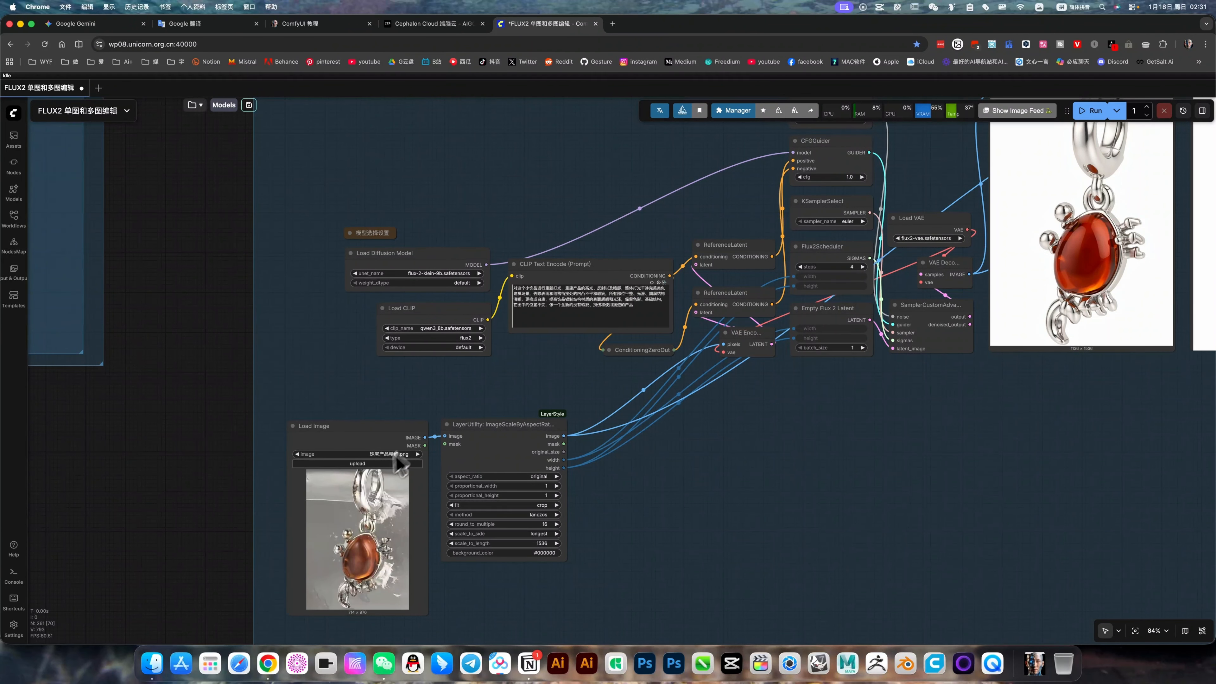
# Select the ImageScaleByAspectRatio node in the 单图编辑 group and examine the source jewellery image, model loaders and prompt.
pyautogui.click(498, 425)
pyautogui.scroll(5, 551, 567)
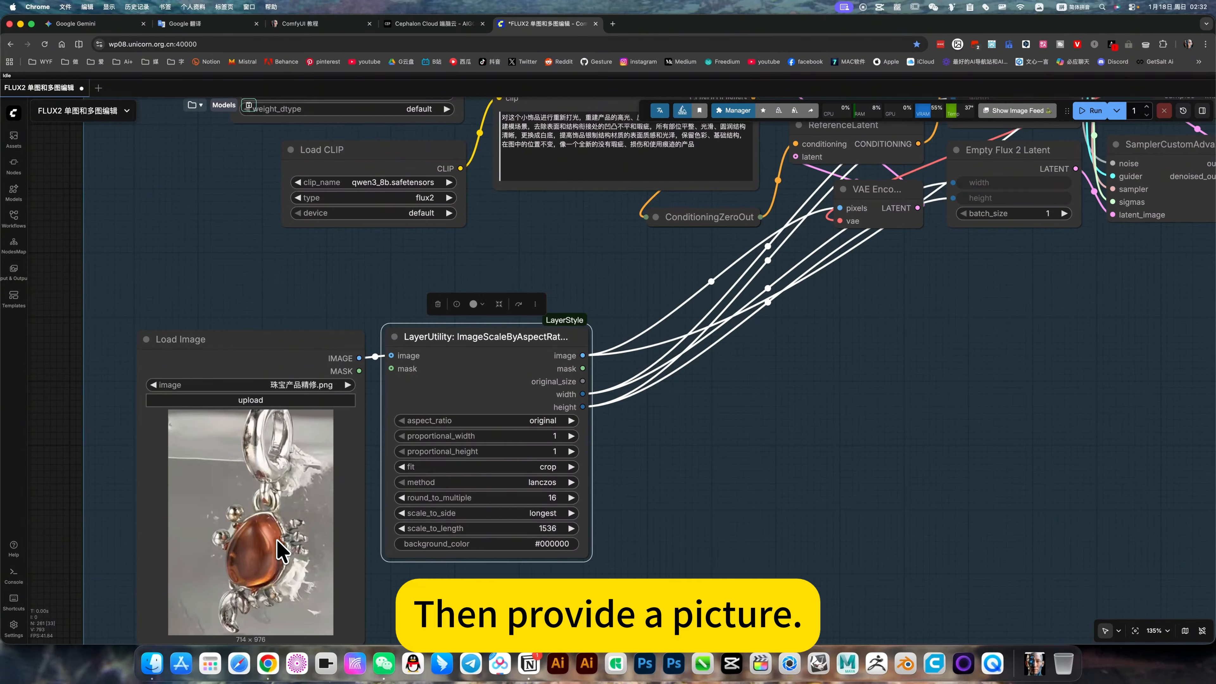
pyautogui.scroll(-4, 282, 551)
pyautogui.moveTo(629, 480); pyautogui.dragTo(644, 515)
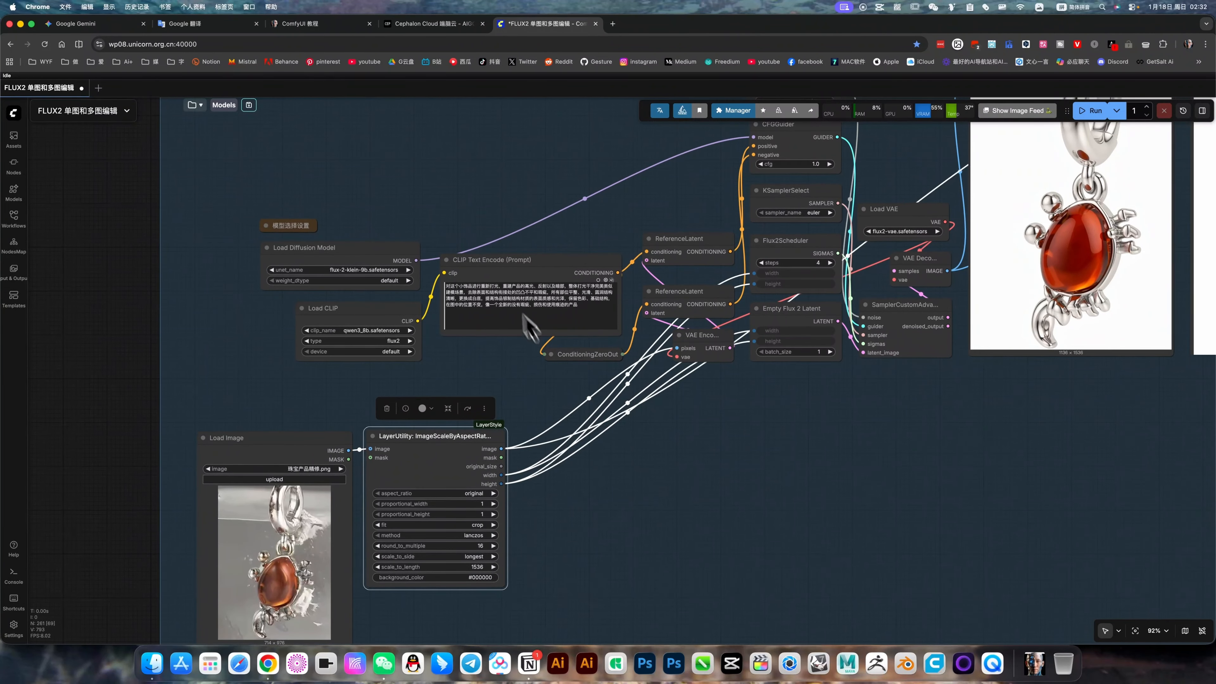
pyautogui.scroll(4, 517, 316)
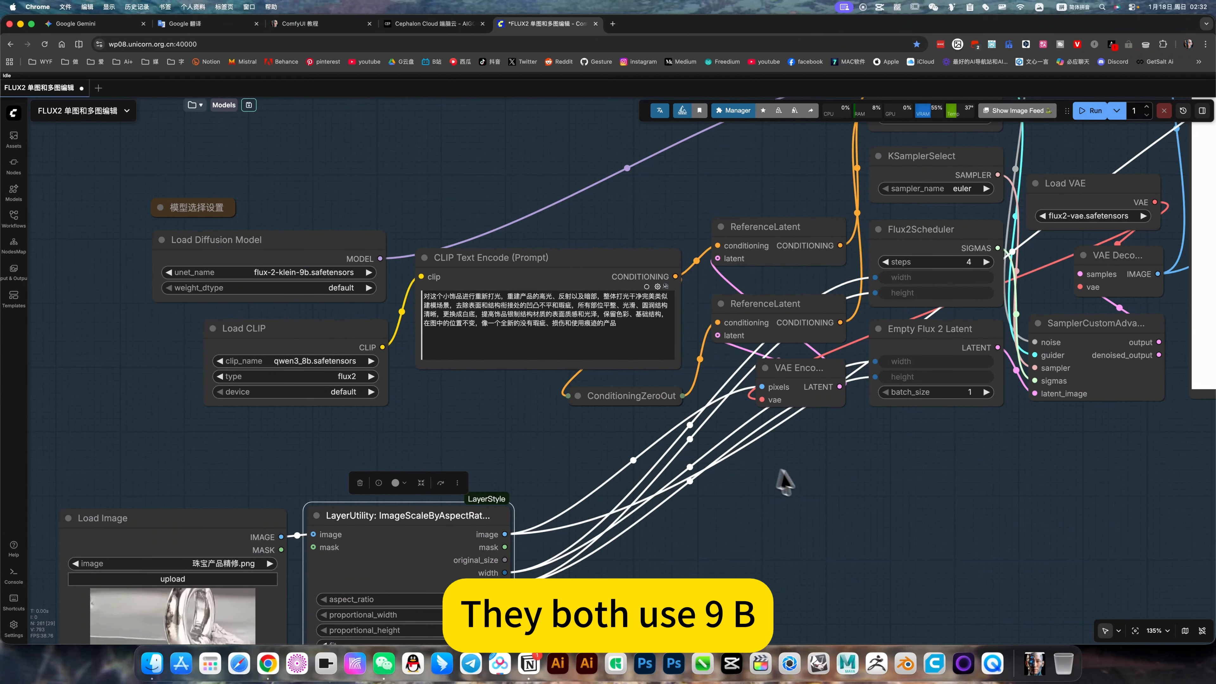
# Review the 单图编辑 group's Flux2Scheduler steps, sampling nodes and overall flow from the input image to the output previews.
pyautogui.hscroll(10, 527, 522)
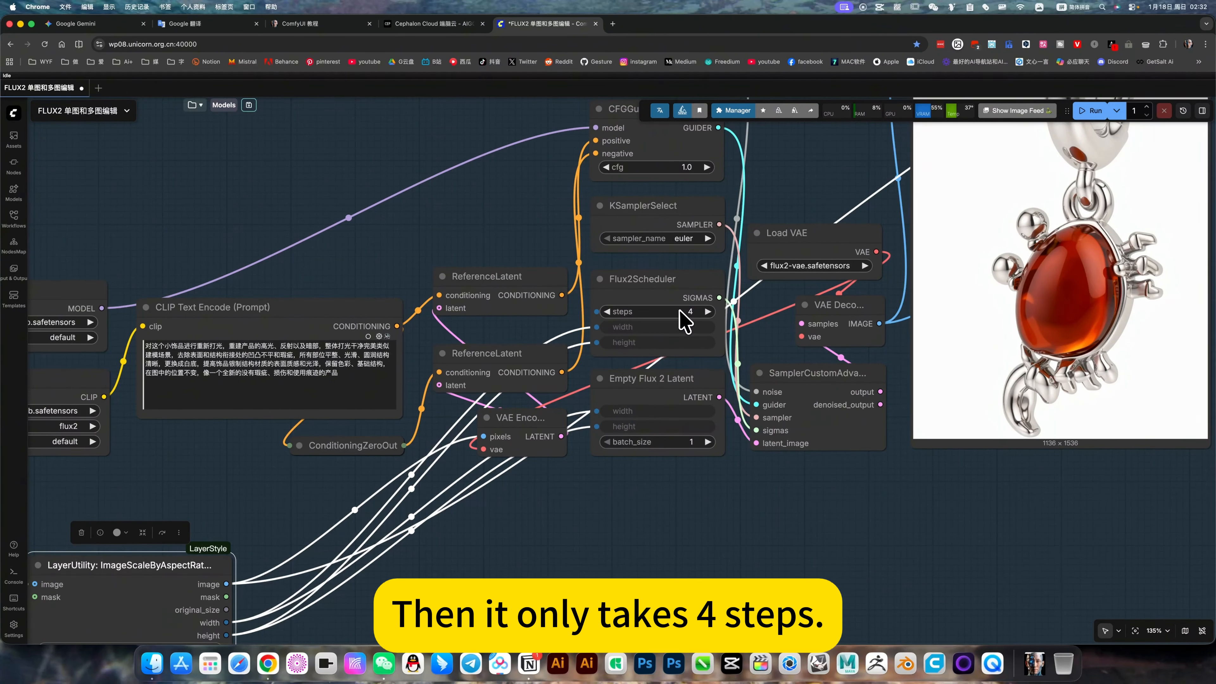
pyautogui.hscroll(6, 723, 507)
pyautogui.scroll(-6, 621, 511)
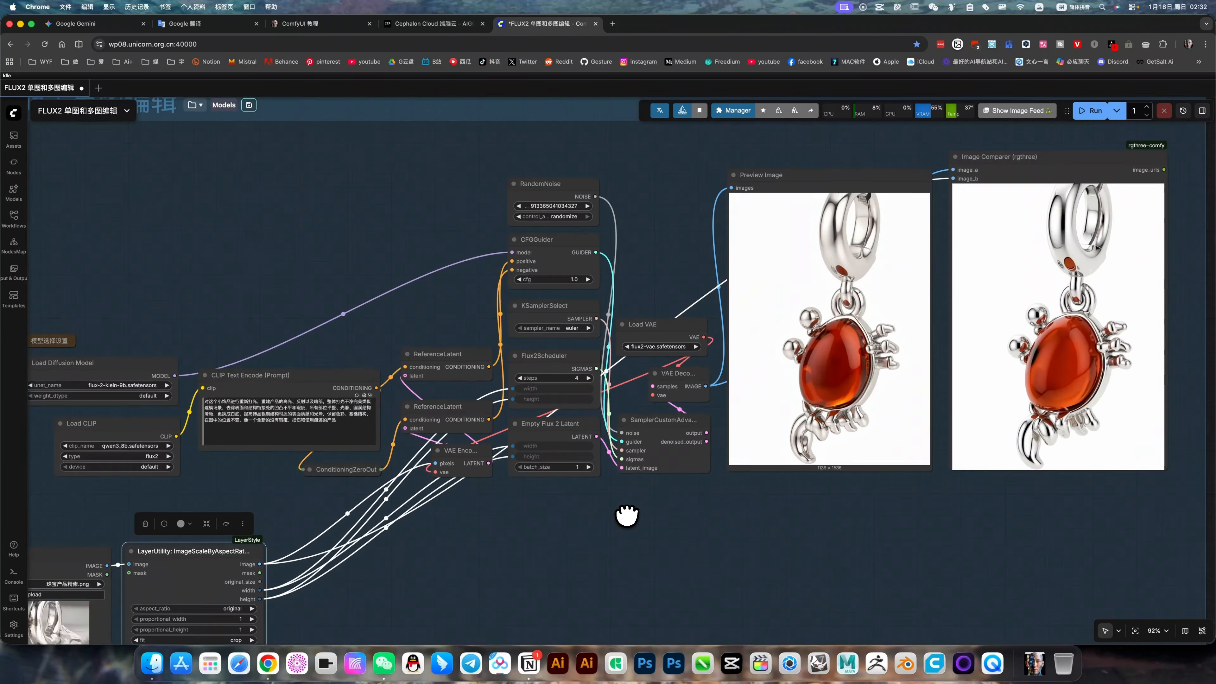
pyautogui.hscroll(3, 588, 532)
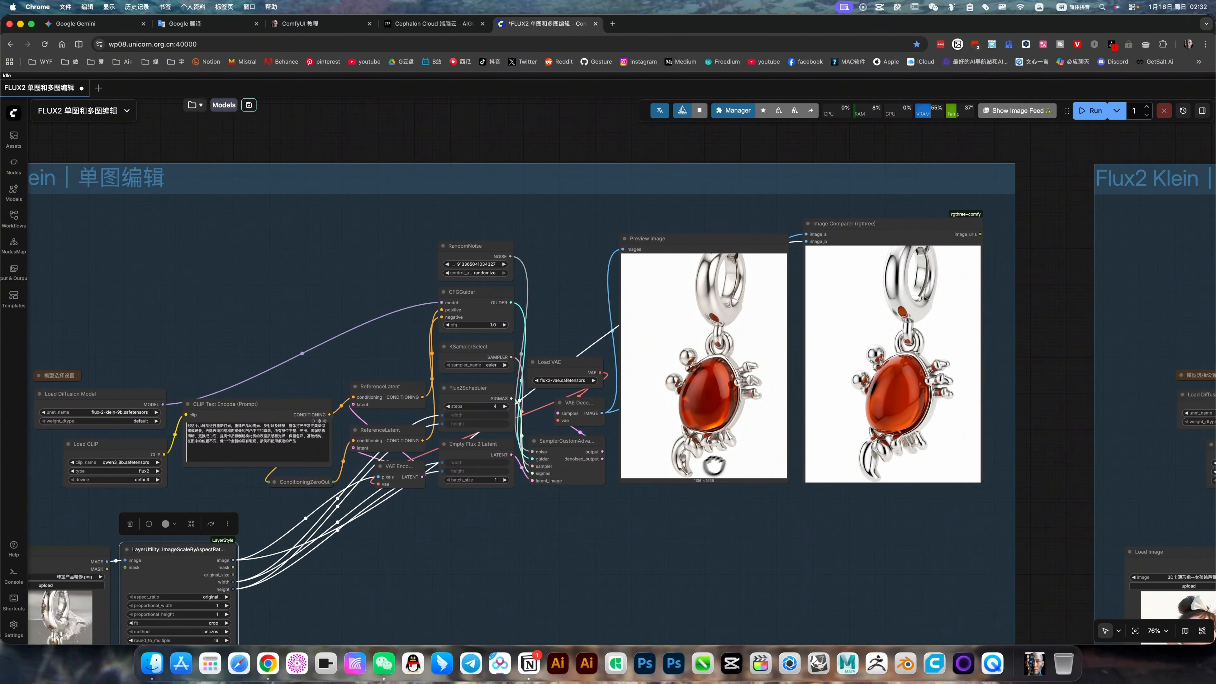
pyautogui.hscroll(-8, 713, 464)
pyautogui.scroll(-4, 713, 464)
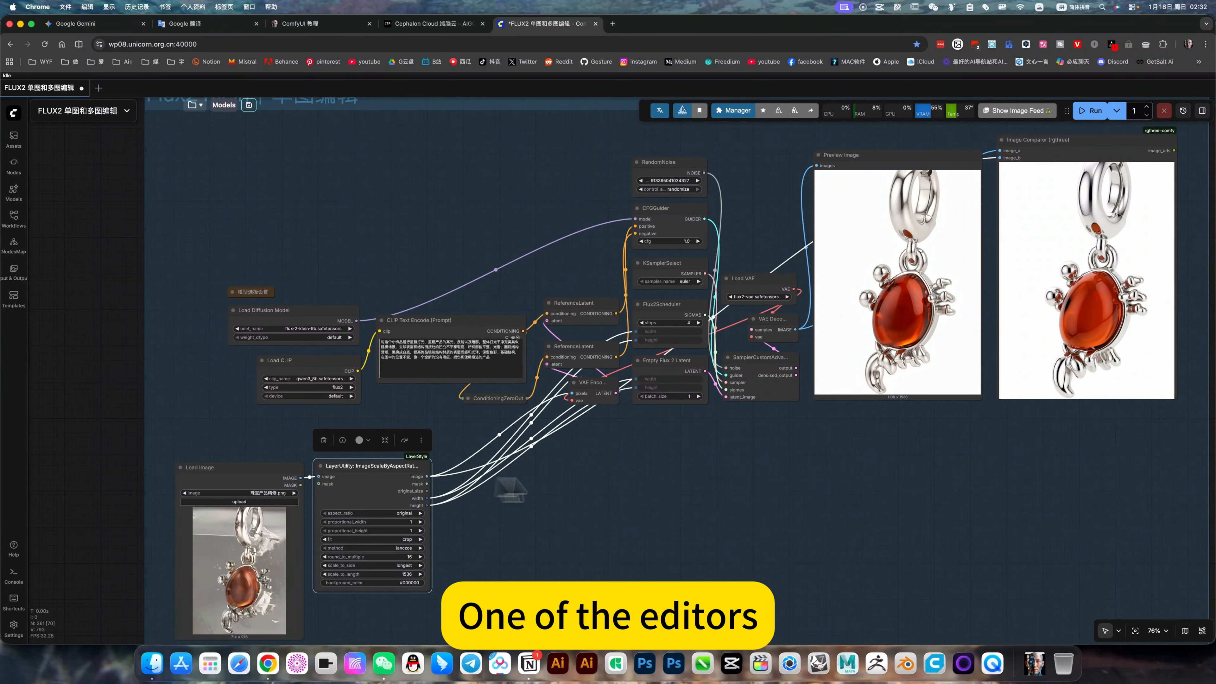
pyautogui.hscroll(6, 494, 522)
pyautogui.scroll(2, 494, 522)
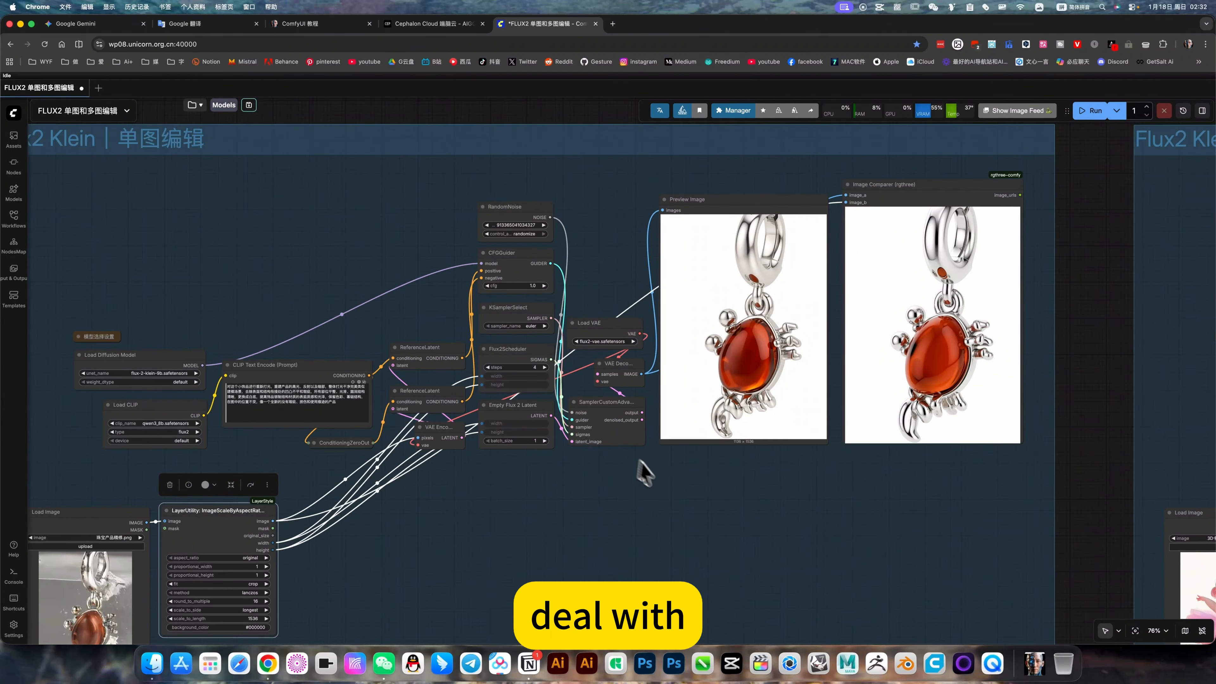
# Compare the refined pendant in the 单图编辑 group's Preview Image and Image Comparer nodes at close range.
pyautogui.scroll(3, 633, 463)
pyautogui.hscroll(5, 622, 512)
pyautogui.scroll(5, 749, 328)
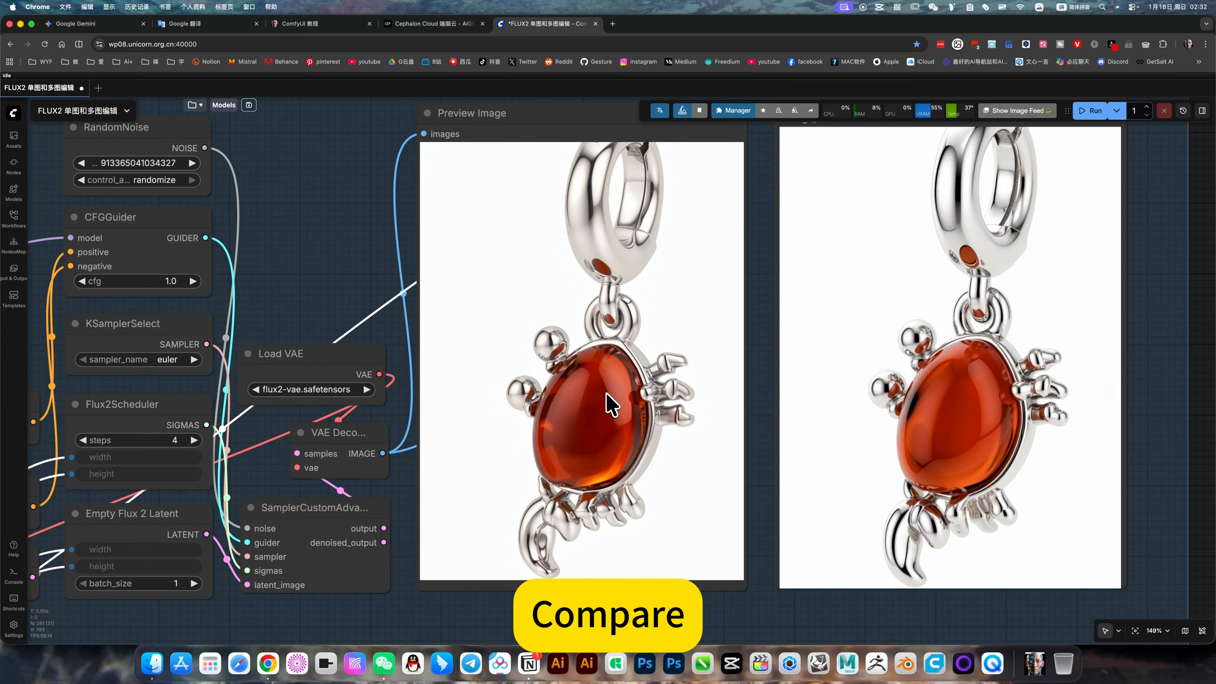
pyautogui.scroll(-4, 611, 405)
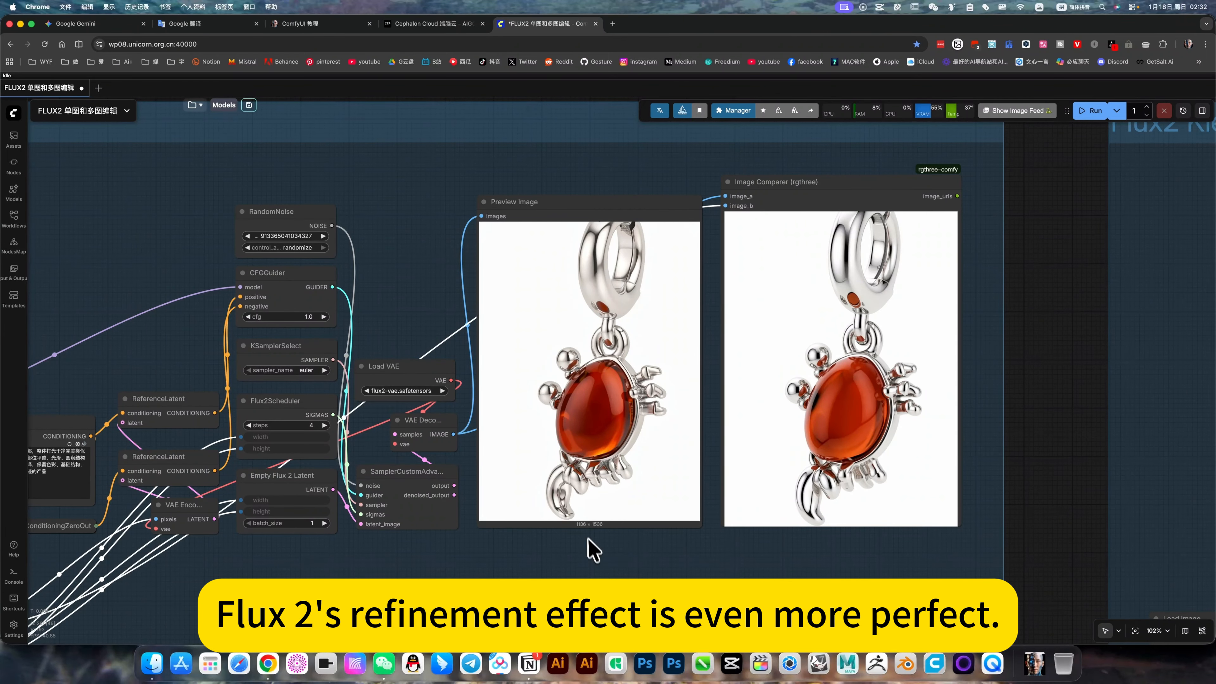
# Go to the Flux2 Klein | 2 图编辑 group and view its two input images, prompt and combined result.
pyautogui.scroll(-3, 615, 572)
pyautogui.scroll(-4, 612, 571)
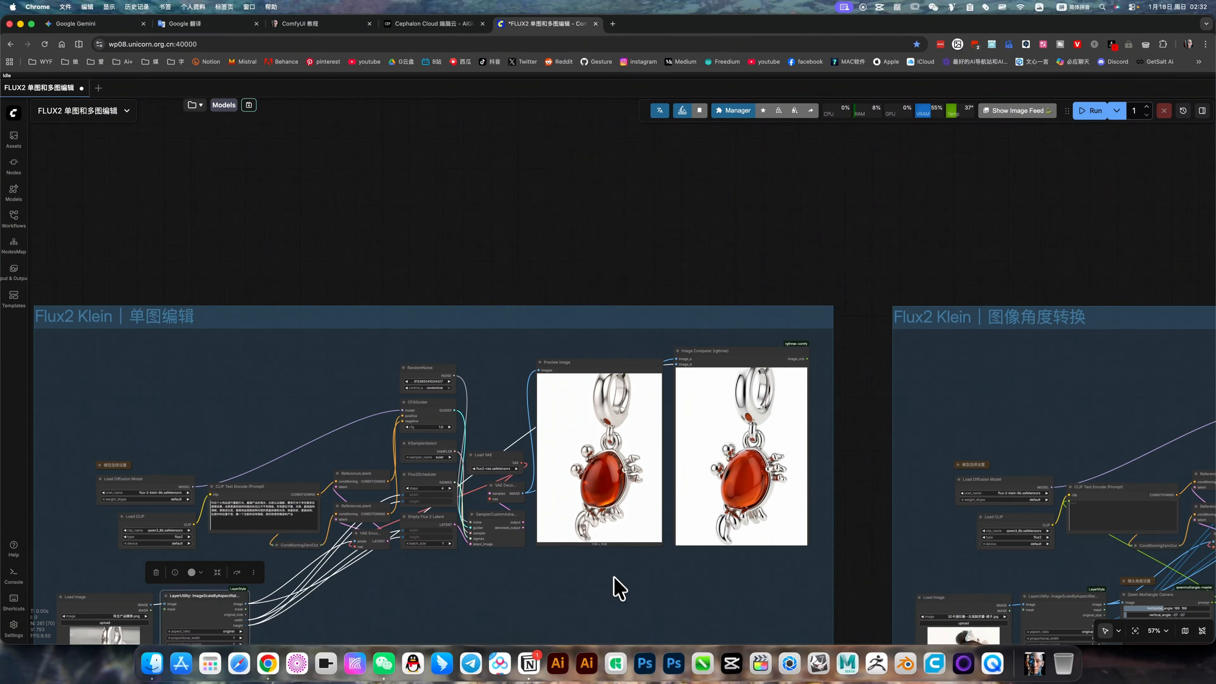
pyautogui.moveTo(618, 585); pyautogui.dragTo(748, 252)
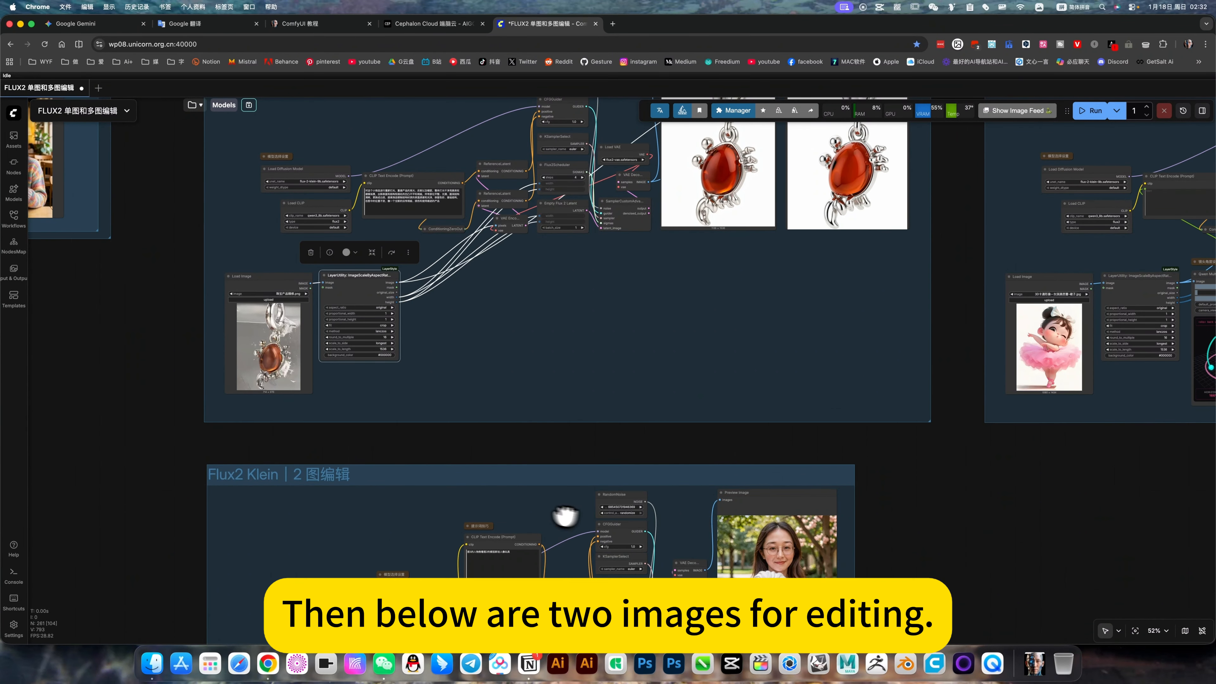
pyautogui.moveTo(923, 479); pyautogui.dragTo(986, 239)
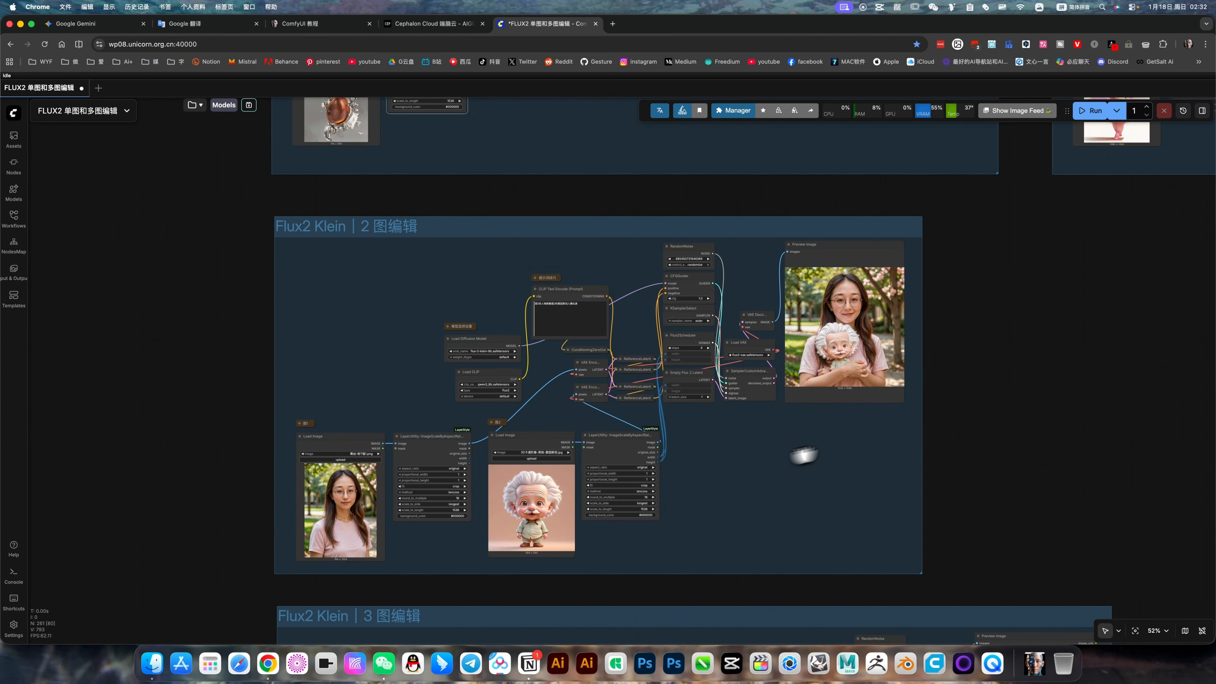
pyautogui.hscroll(-5, 809, 454)
pyautogui.scroll(3, 675, 434)
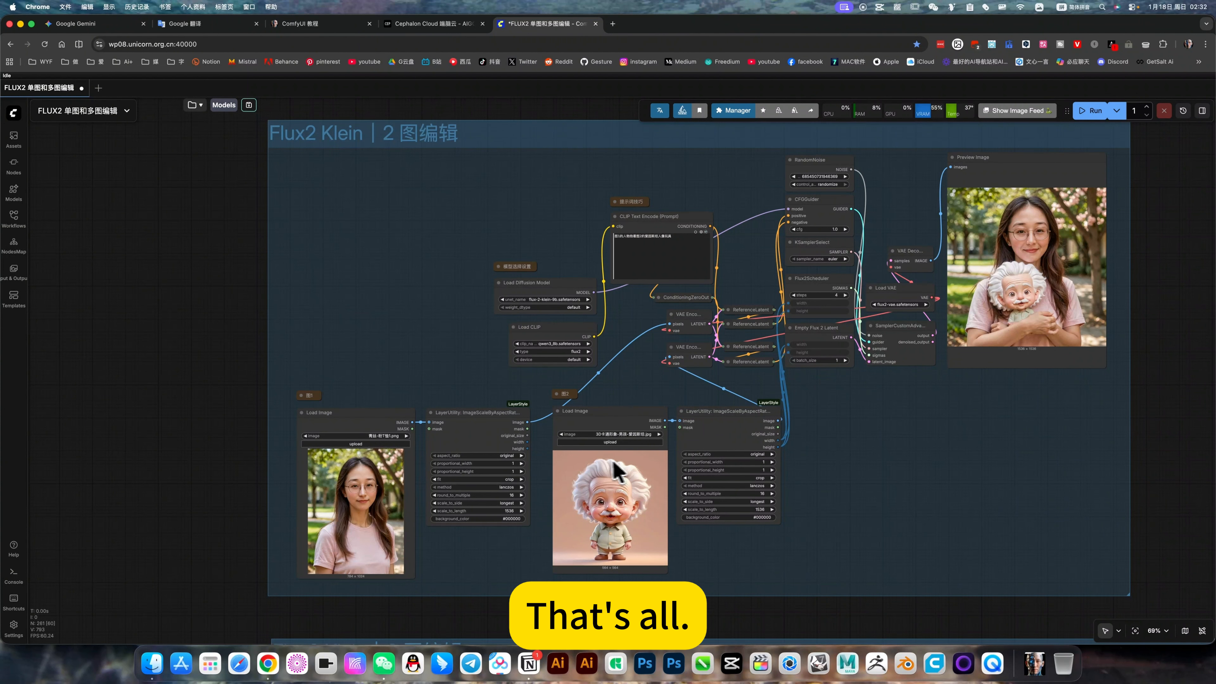
# Select the second VAE Encode node and its two ReferenceLatent nodes in the 2 图编辑 group, shift them together slightly, and clear the selection.
pyautogui.scroll(4, 757, 402)
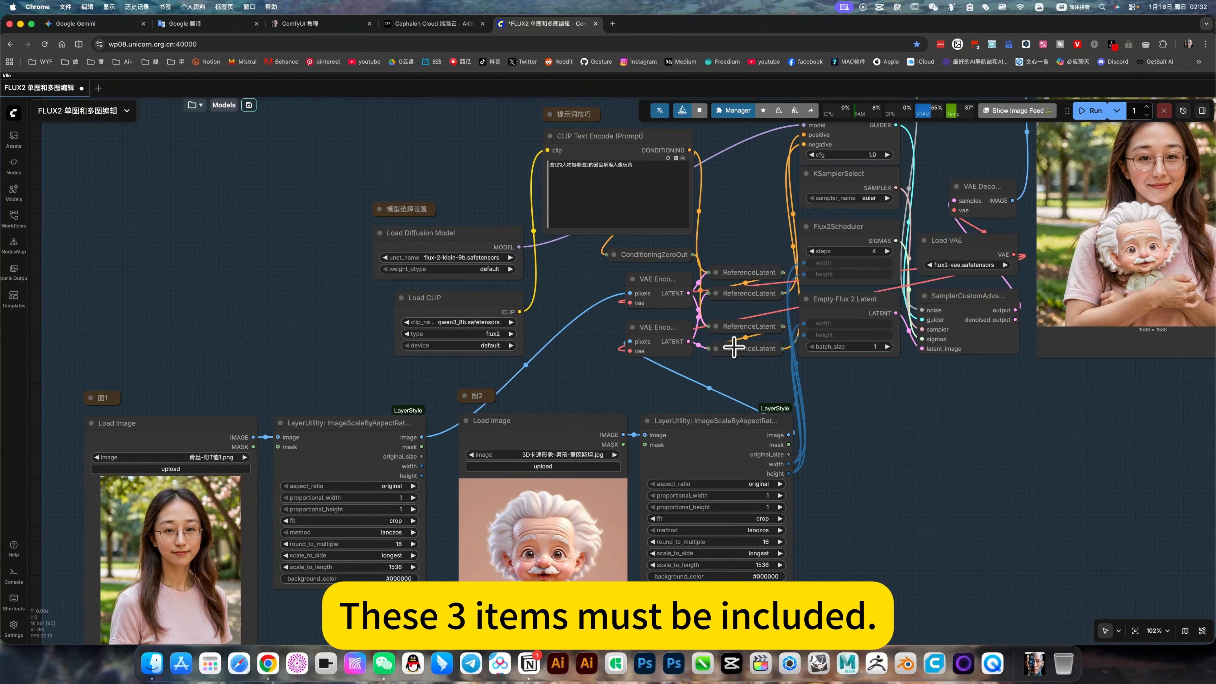
pyautogui.click(723, 328)
pyautogui.keyDown('shift'); pyautogui.click(656, 330); pyautogui.keyUp('shift')
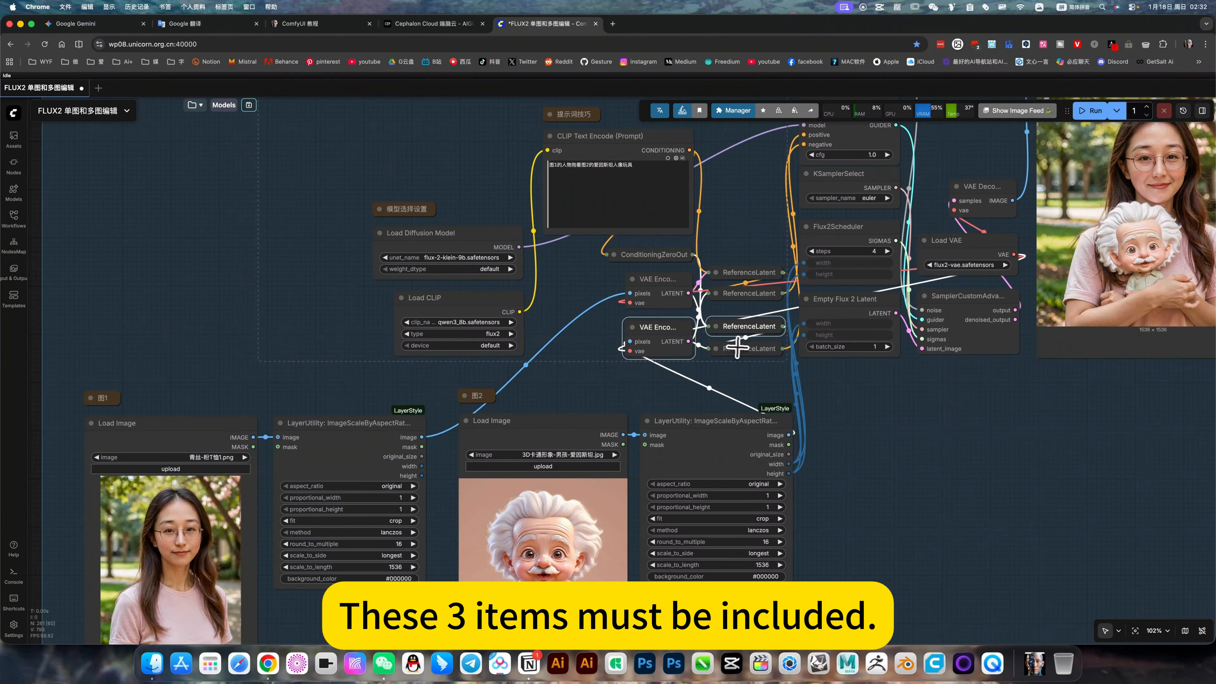
pyautogui.keyDown('shift'); pyautogui.click(750, 344); pyautogui.keyUp('shift')
pyautogui.moveTo(756, 335)
pyautogui.mouseDown()
pyautogui.moveTo(787, 630)
pyautogui.moveTo(771, 618)
pyautogui.moveTo(1024, 458)
pyautogui.moveTo(752, 325)
pyautogui.mouseUp()
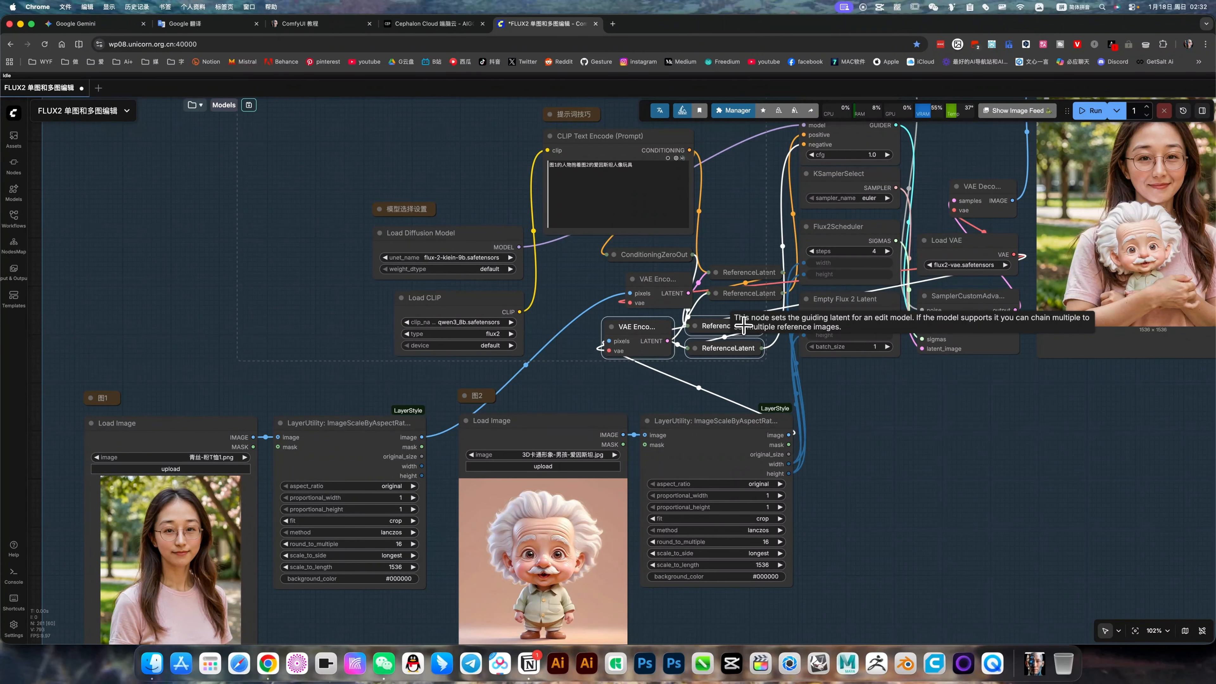
pyautogui.click(815, 456)
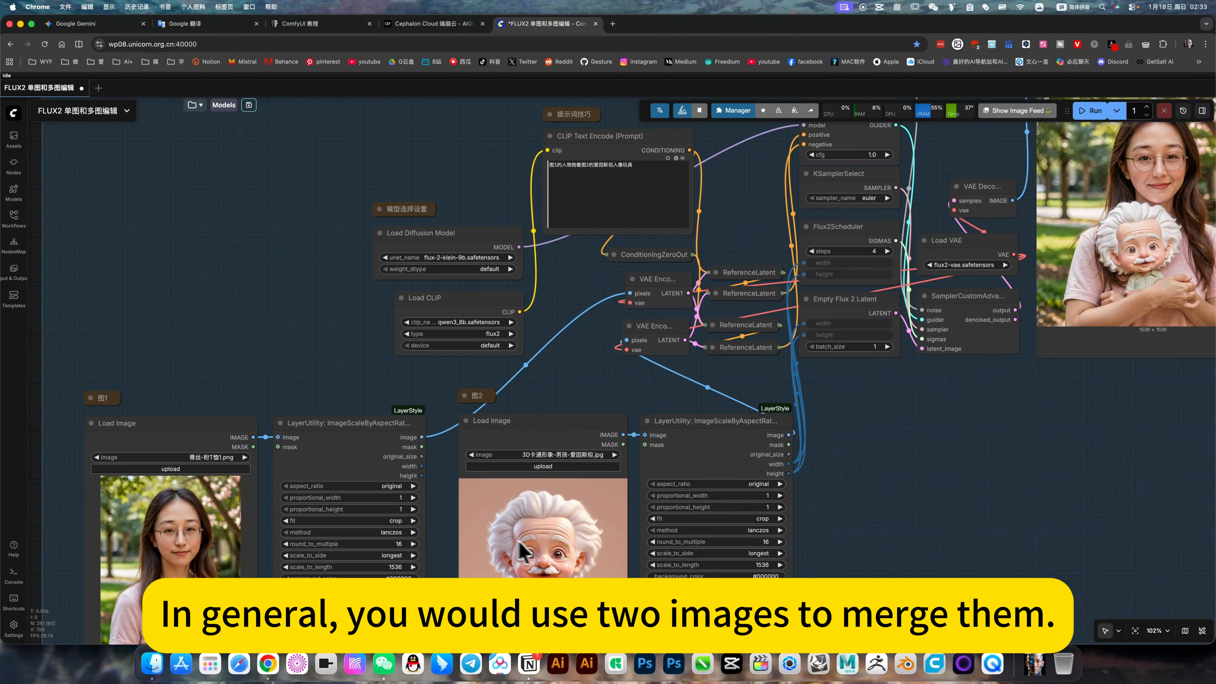
# Copy the combined result from the 2 图编辑 group's Preview Image node and paste it into the 图1 Load Image node.
pyautogui.scroll(-3, 806, 506)
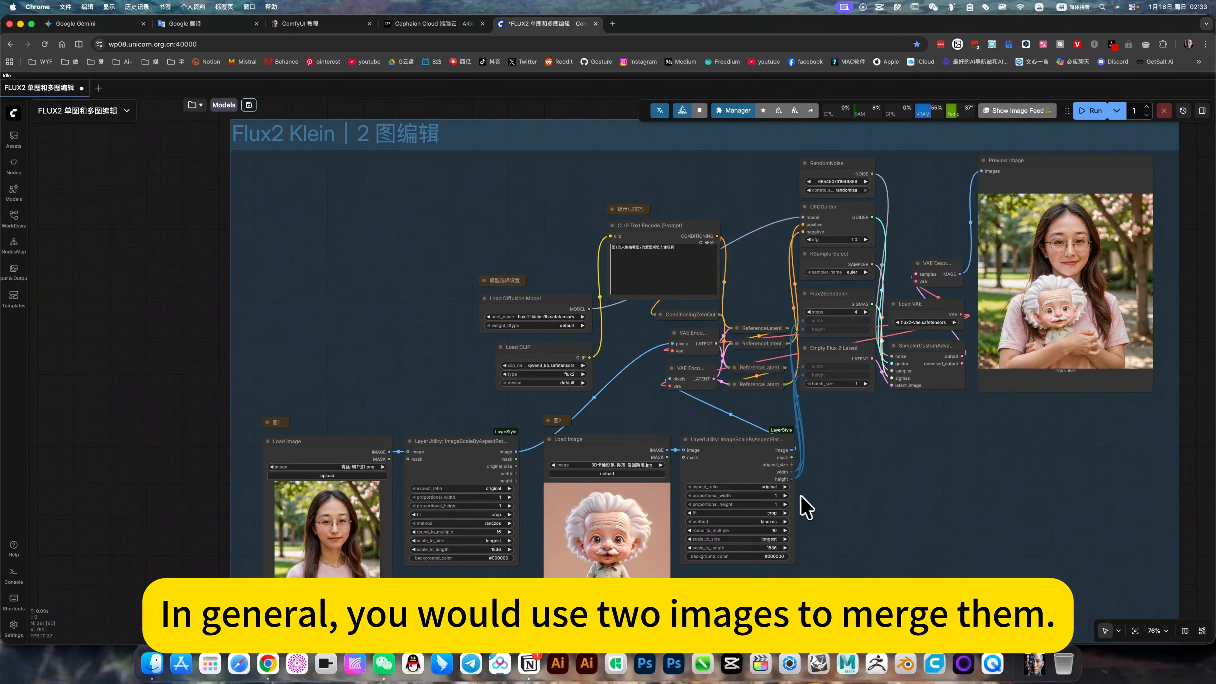
pyautogui.moveTo(846, 505); pyautogui.dragTo(786, 485)
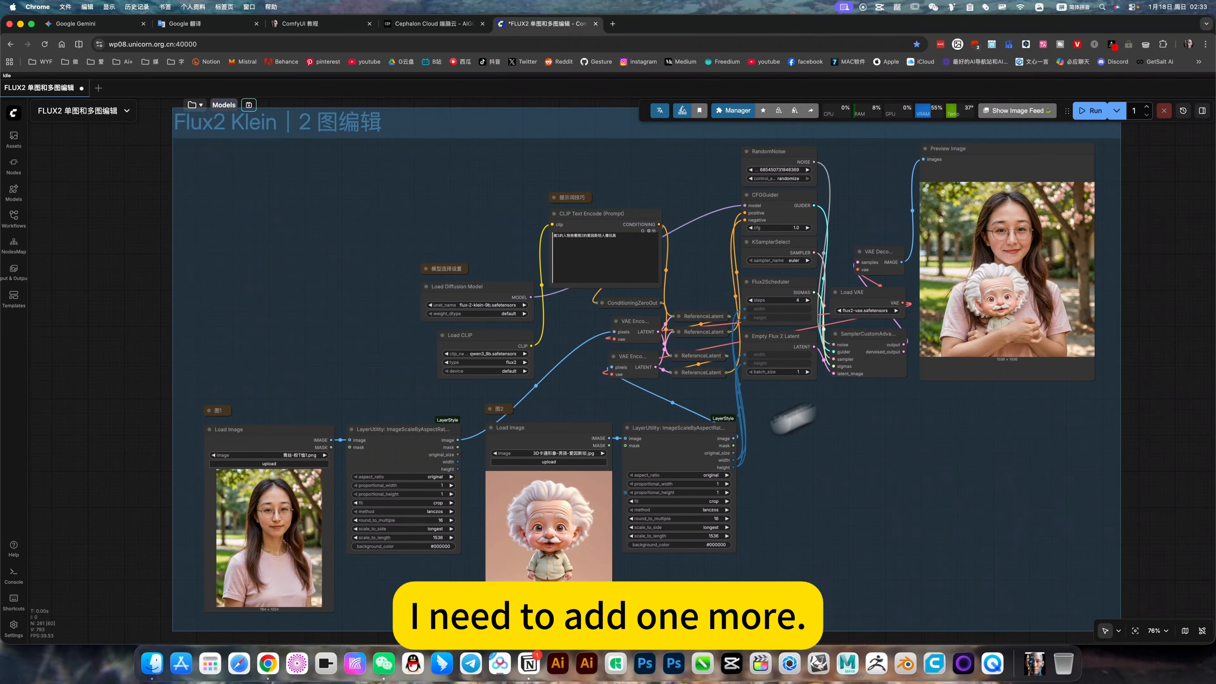
pyautogui.scroll(-1, 1035, 307)
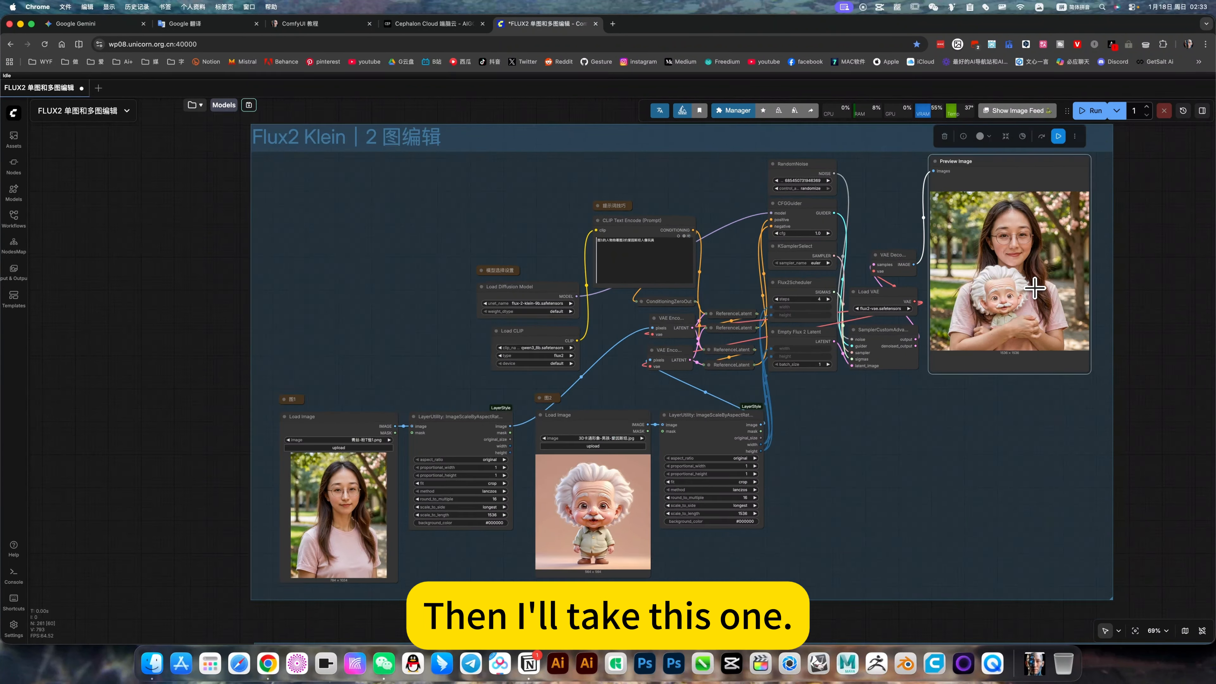
pyautogui.scroll(1, 1035, 306)
pyautogui.rightClick(1035, 307)
pyautogui.click(1048, 380)
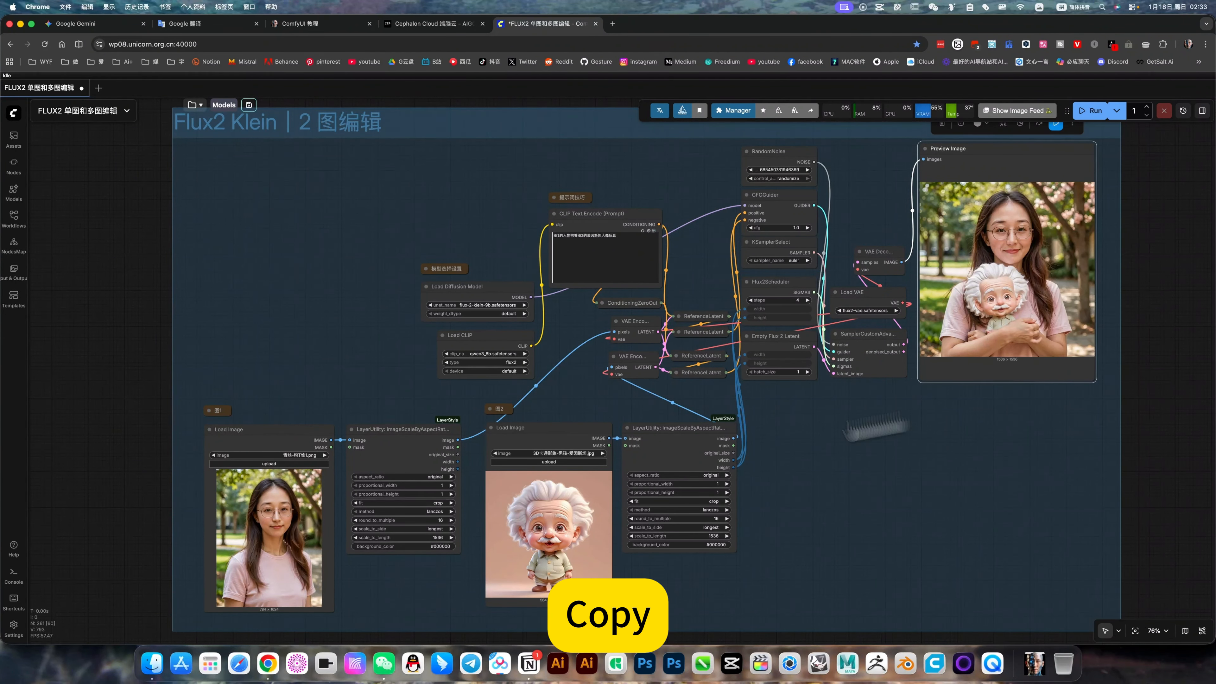
pyautogui.click(278, 518)
pyautogui.rightClick(278, 518)
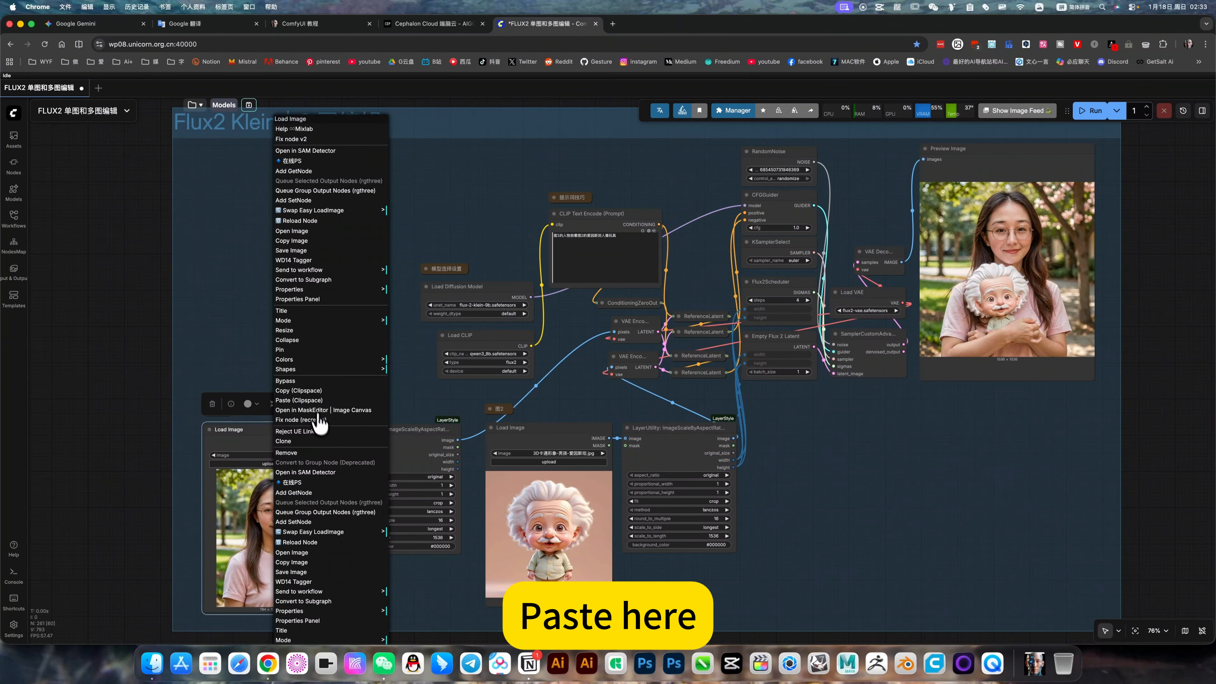
pyautogui.click(299, 400)
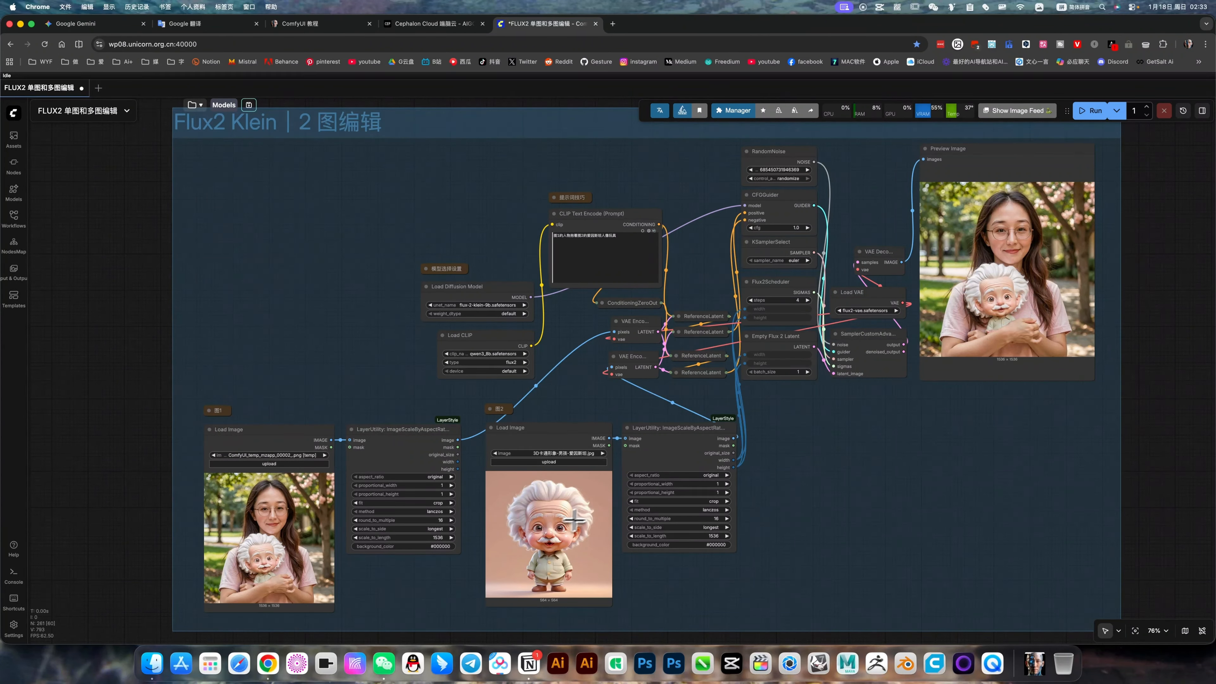
# Select the 图2 Load Image node and review the 2 图编辑 group's prompt, pasted first image and second reference image.
pyautogui.click(549, 521)
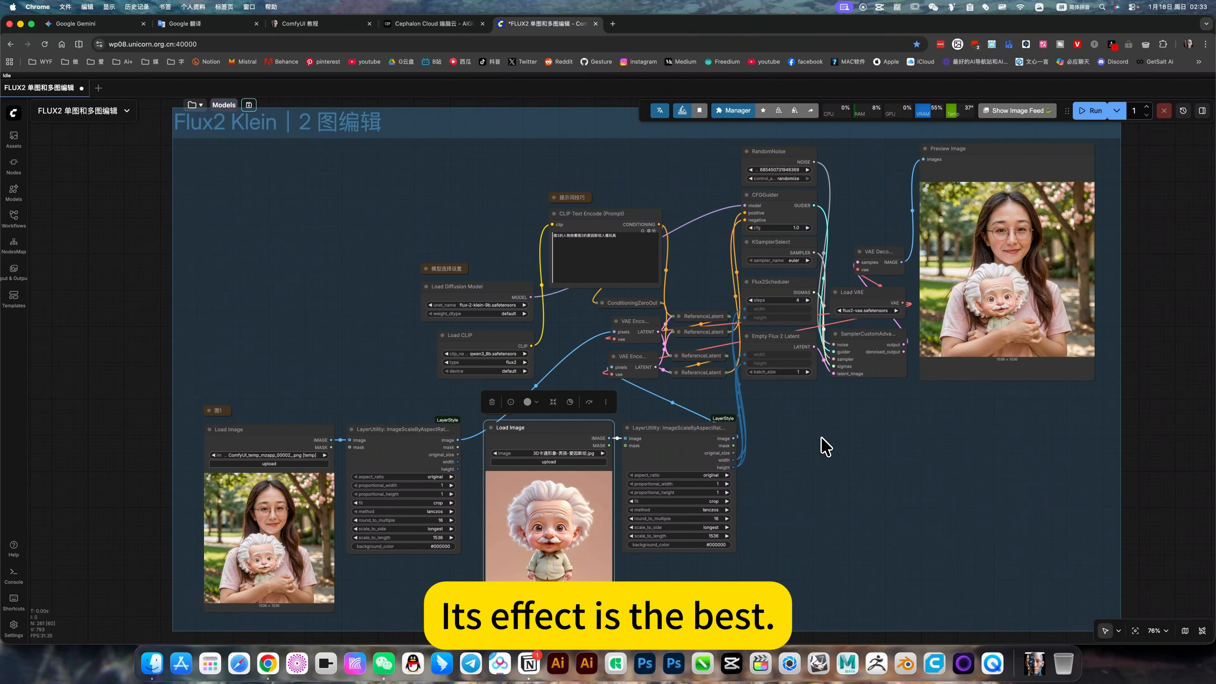
pyautogui.click(513, 245)
pyautogui.scroll(-5, 860, 469)
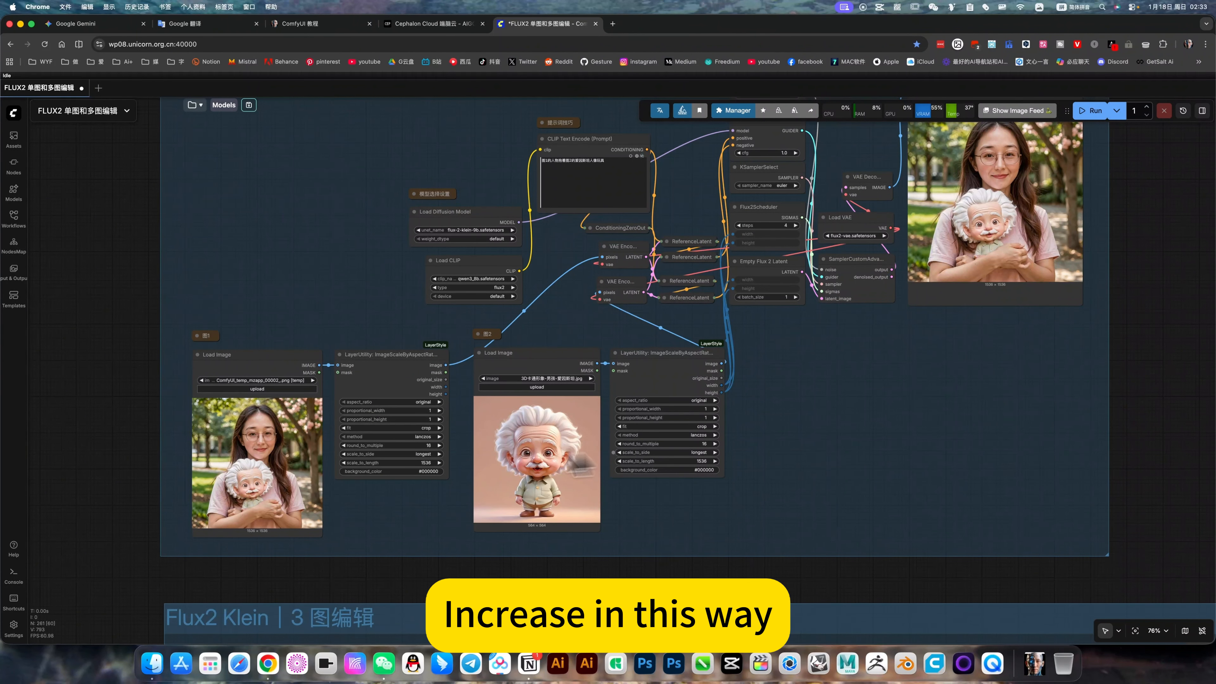
pyautogui.moveTo(833, 498); pyautogui.dragTo(723, 540)
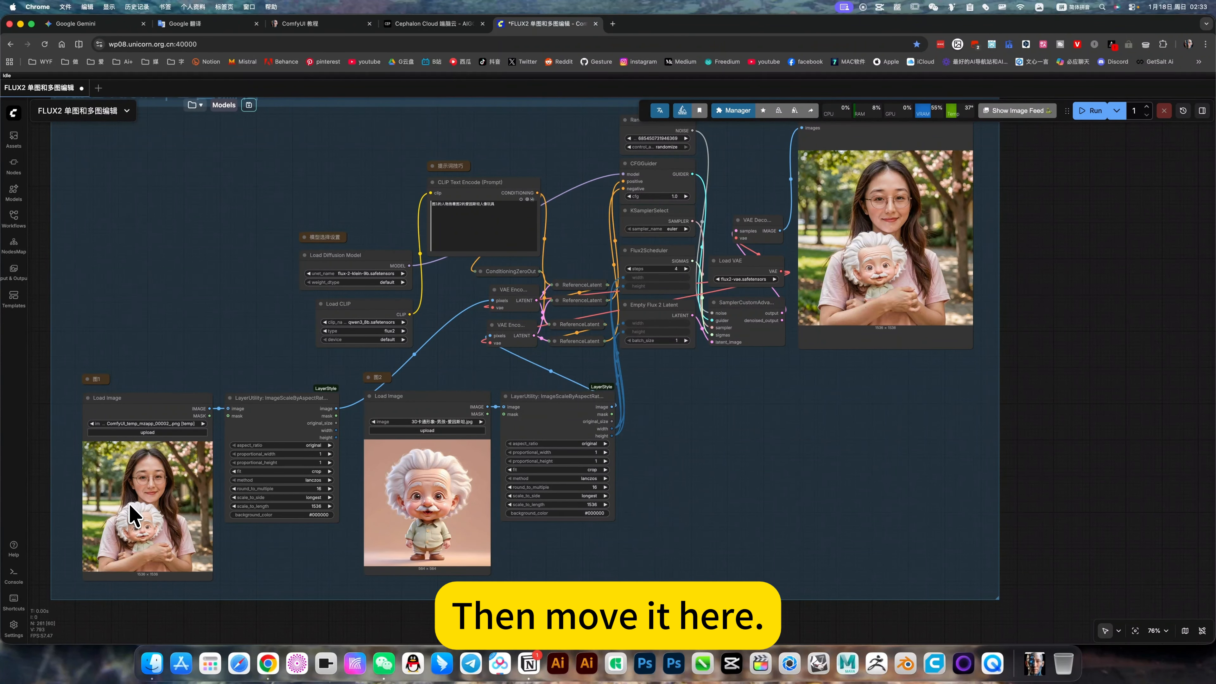
pyautogui.scroll(-4, 508, 529)
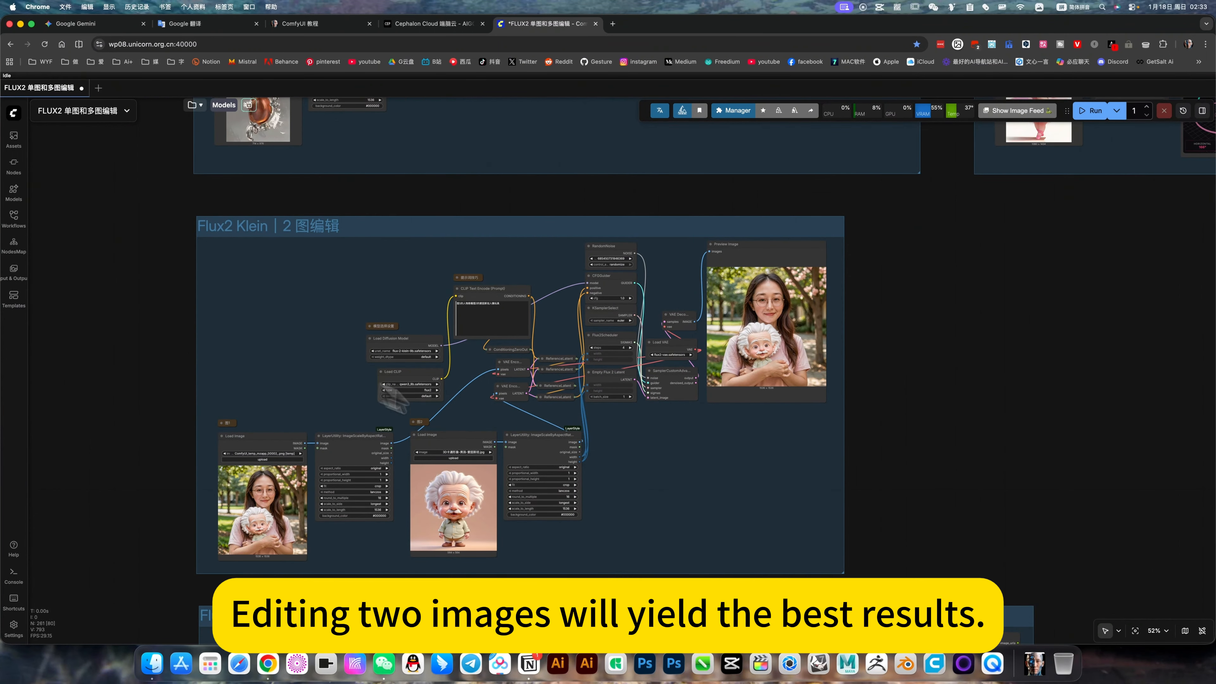
pyautogui.scroll(-5, 646, 318)
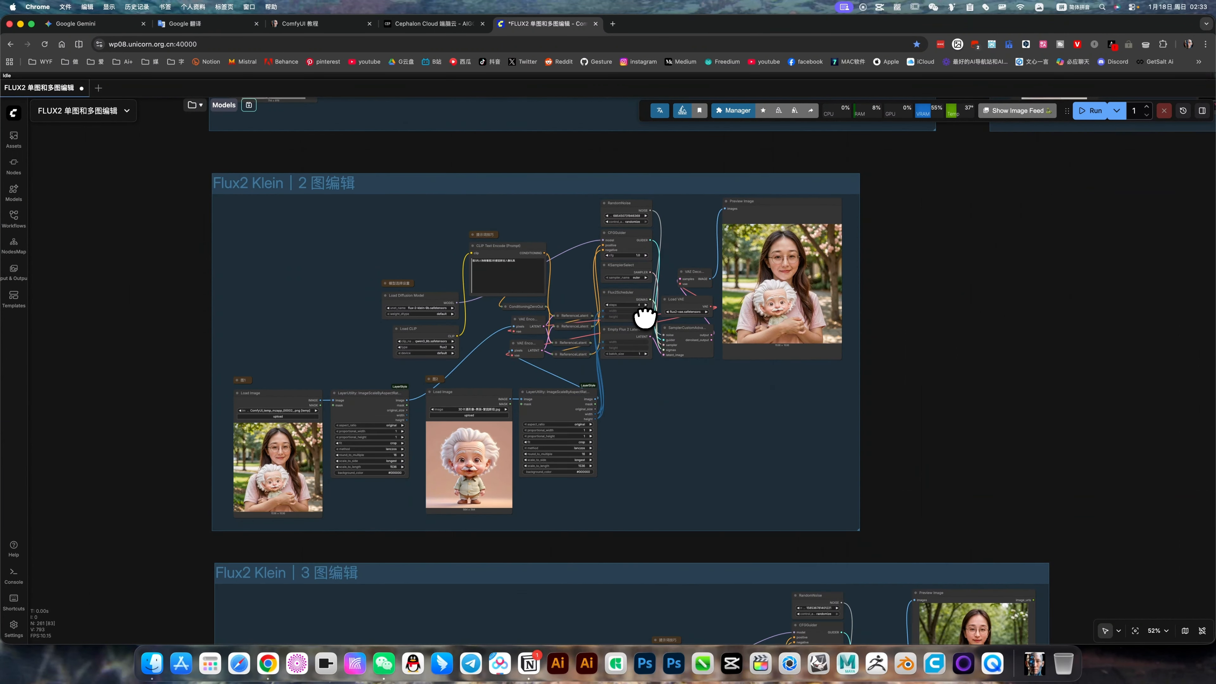
# Go to the Flux2 Klein | 3 图编辑 group and examine its FILA T-shirt and orange handbag reference images at close range.
pyautogui.scroll(-3, 643, 339)
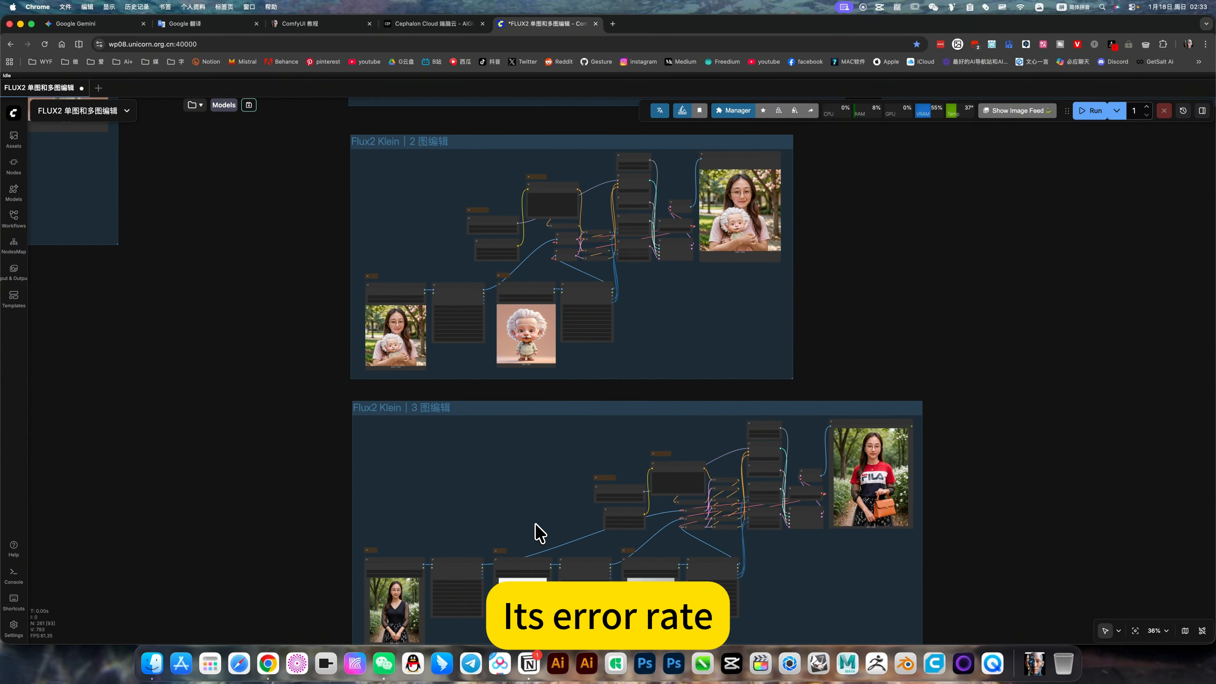
pyautogui.scroll(-2, 532, 509)
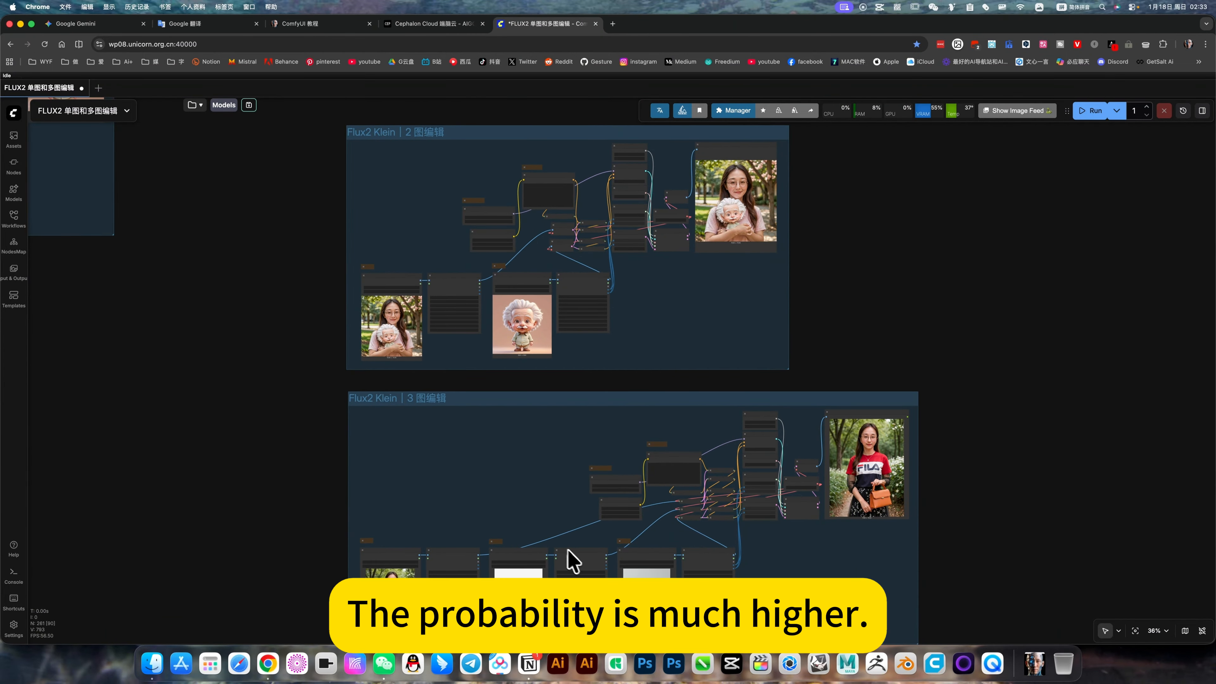
pyautogui.scroll(-3, 556, 407)
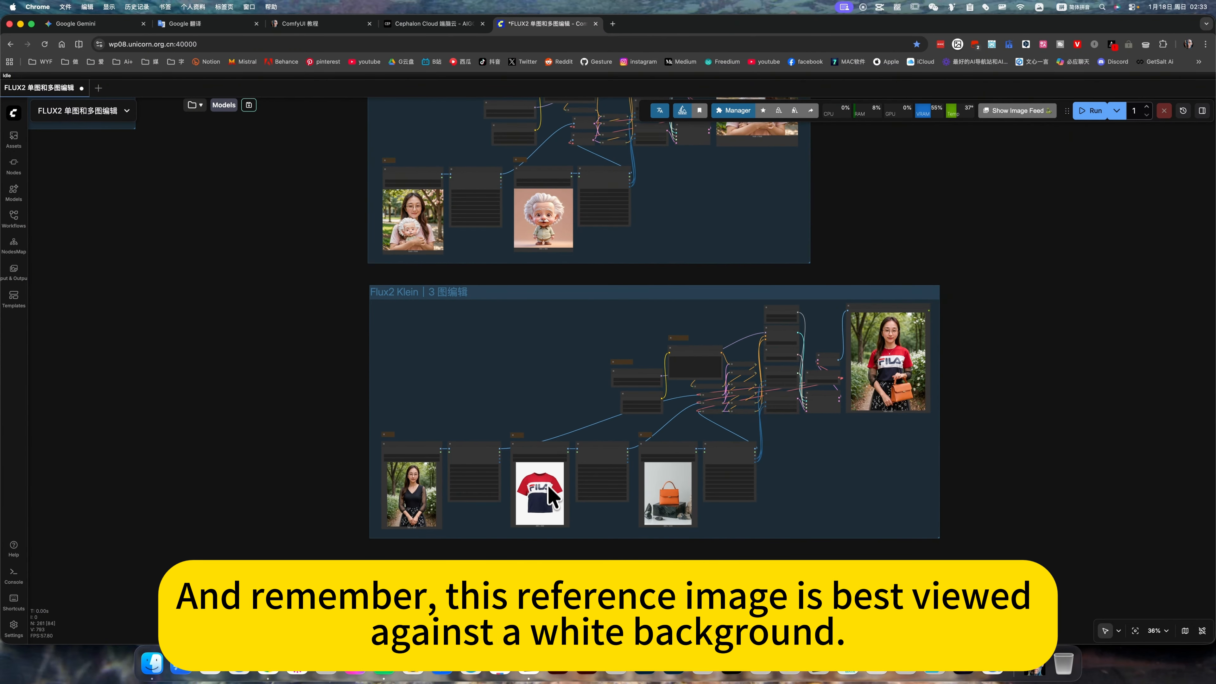
pyautogui.scroll(2, 550, 503)
pyautogui.scroll(9, 550, 503)
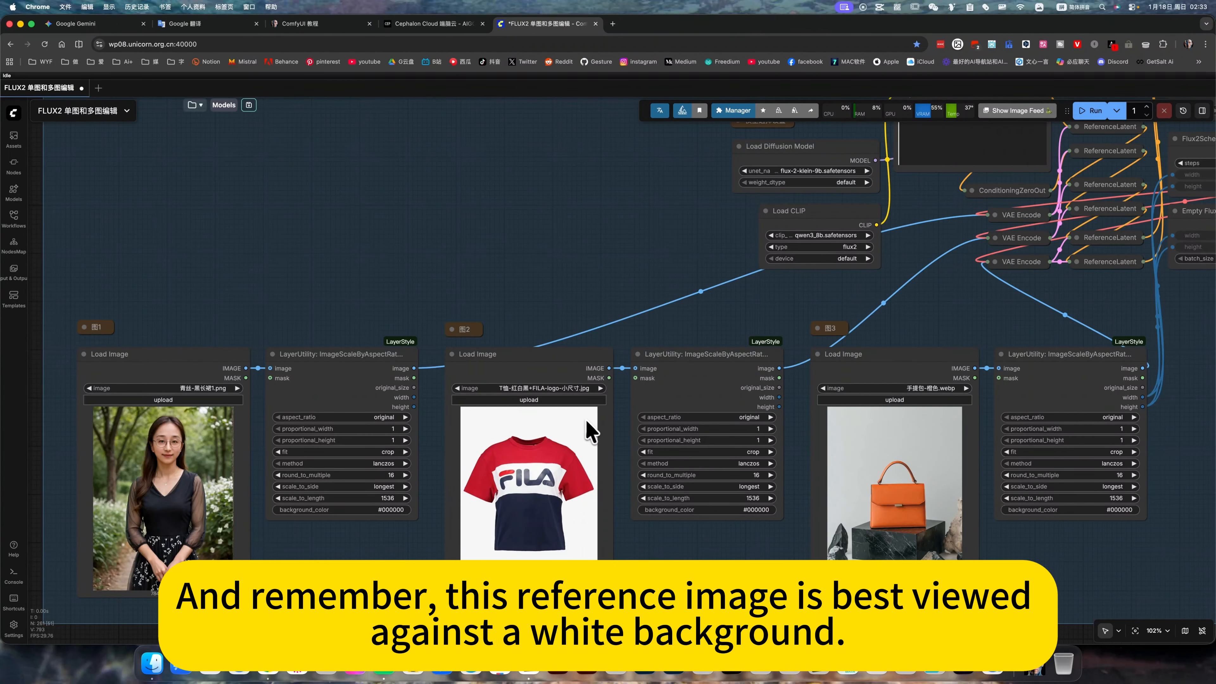
pyautogui.hscroll(5, 523, 535)
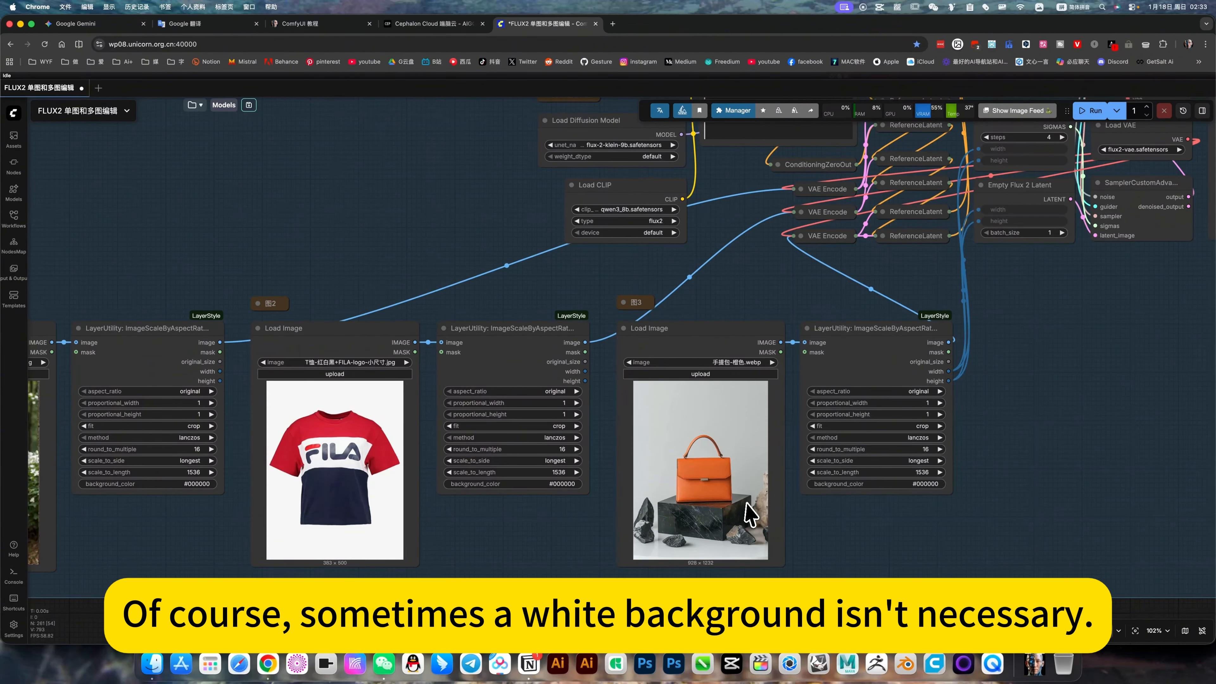
pyautogui.scroll(-5, 743, 495)
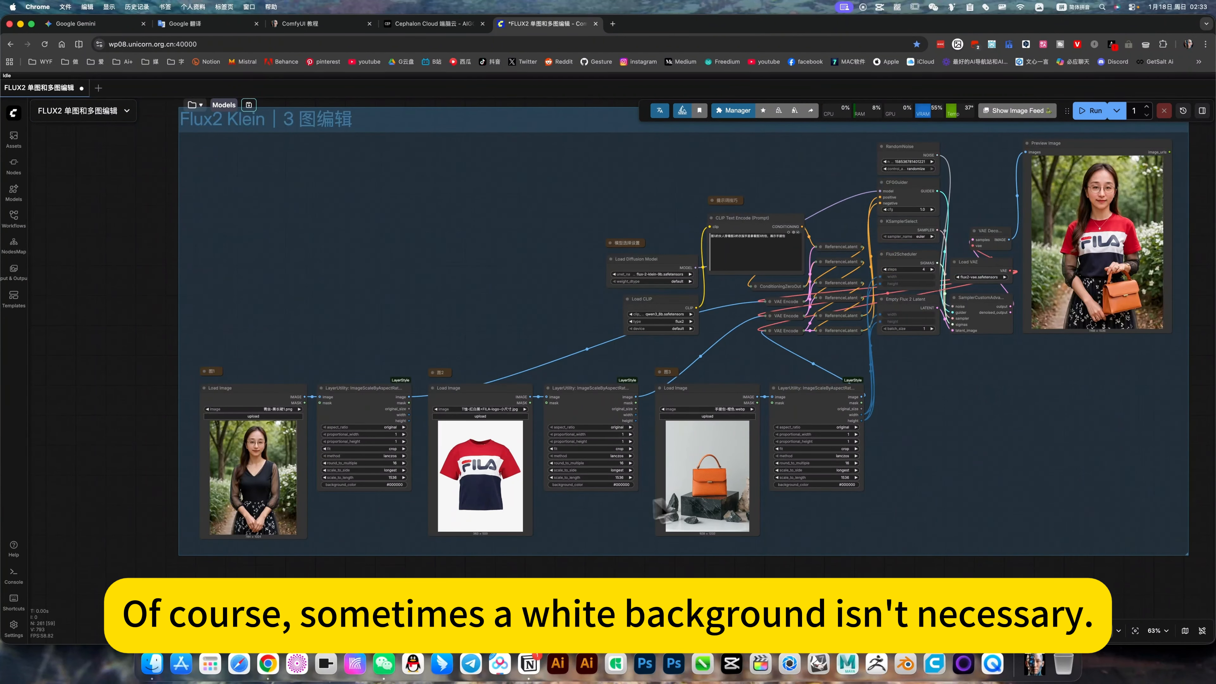
# Review the 3 图编辑 group's overall flow from its three input images through the encoding nodes to the Preview Image.
pyautogui.moveTo(630, 510); pyautogui.dragTo(726, 514)
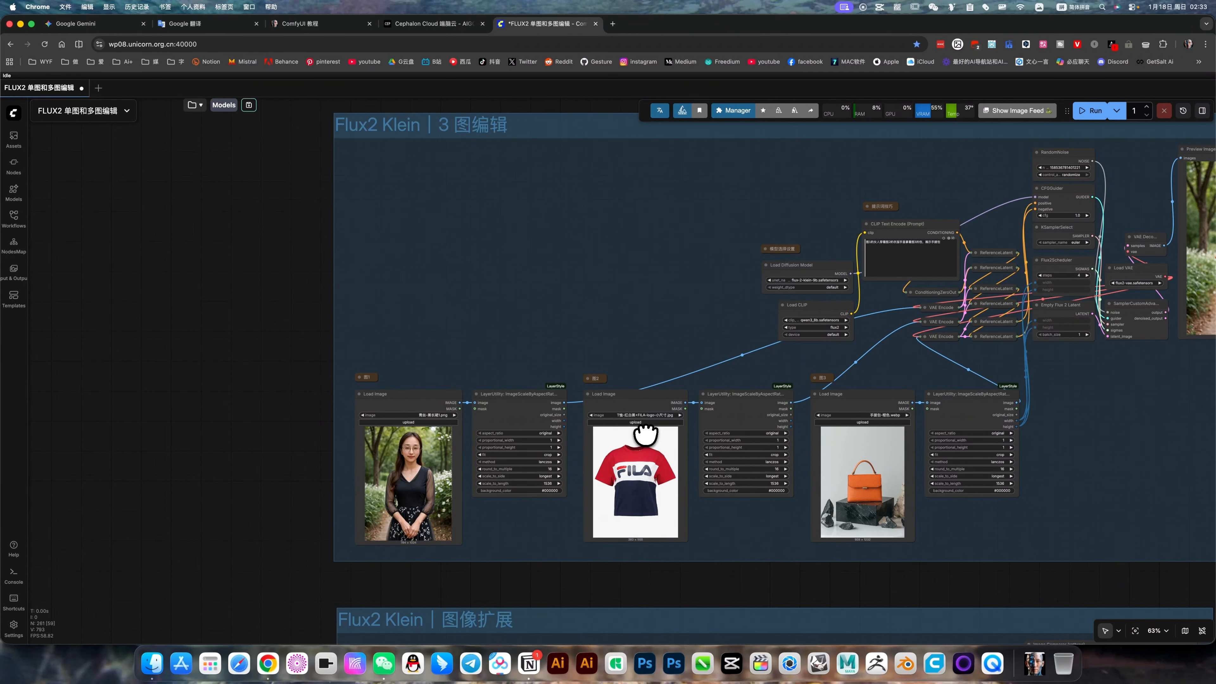
pyautogui.scroll(-3, 643, 290)
pyautogui.scroll(5, 632, 283)
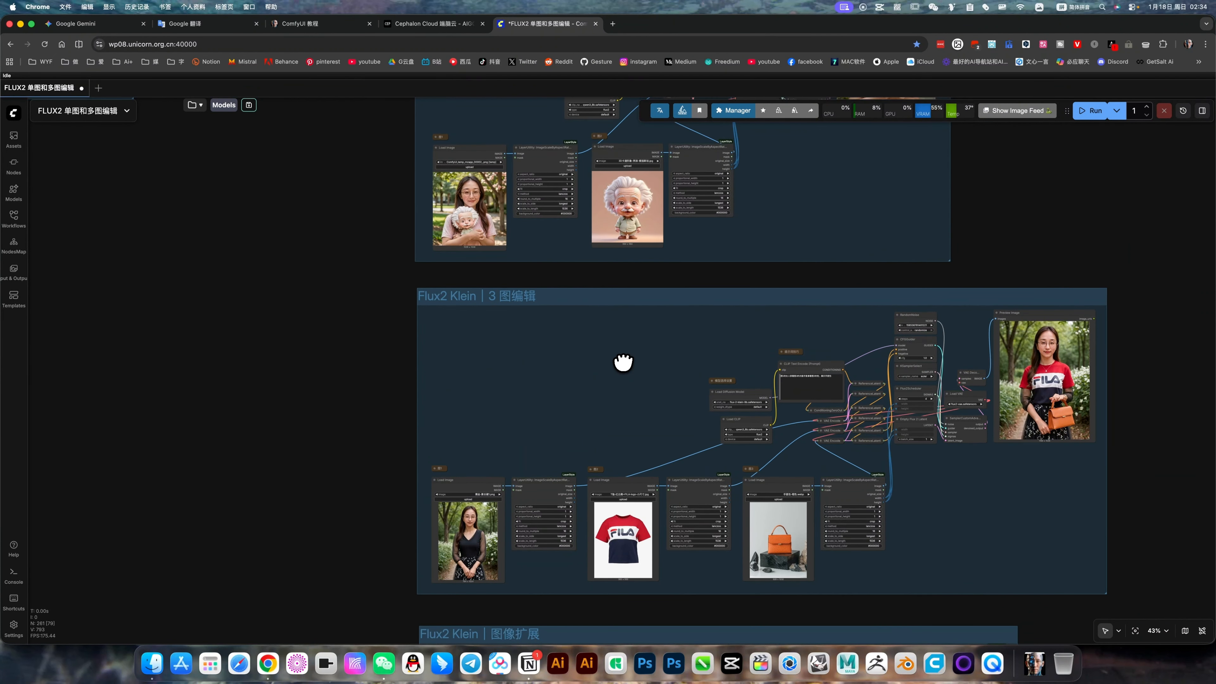
pyautogui.scroll(5, 546, 443)
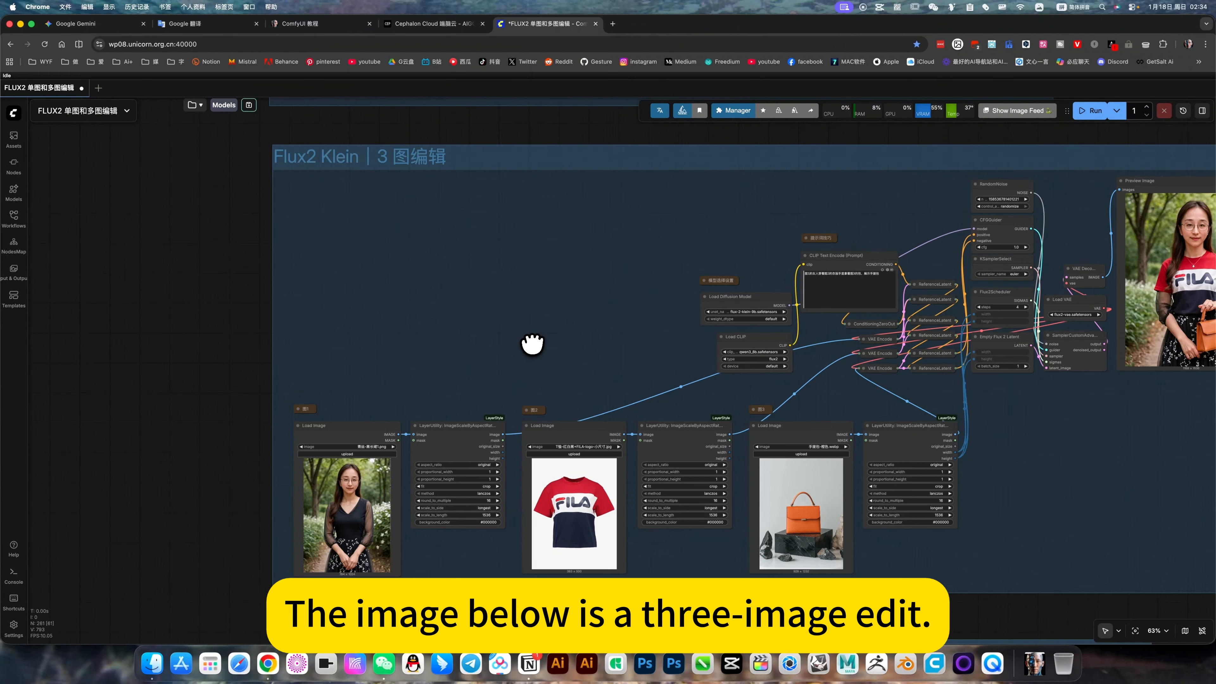
pyautogui.moveTo(532, 343); pyautogui.dragTo(499, 309)
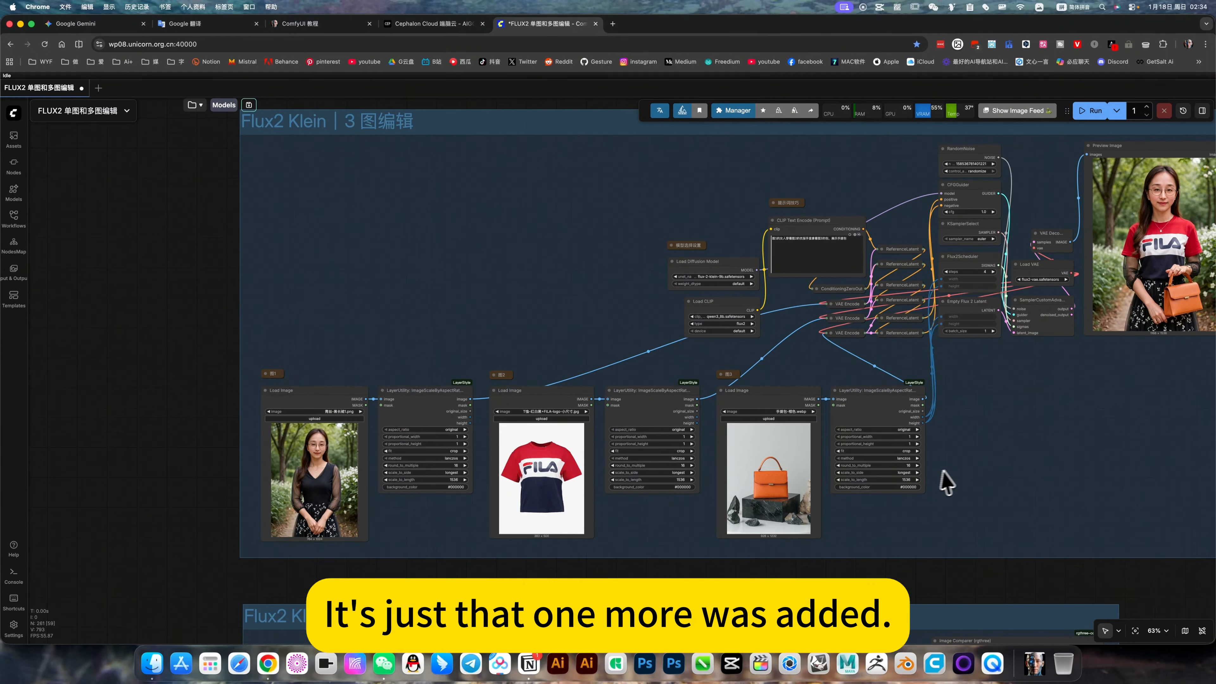
pyautogui.hscroll(5, 909, 481)
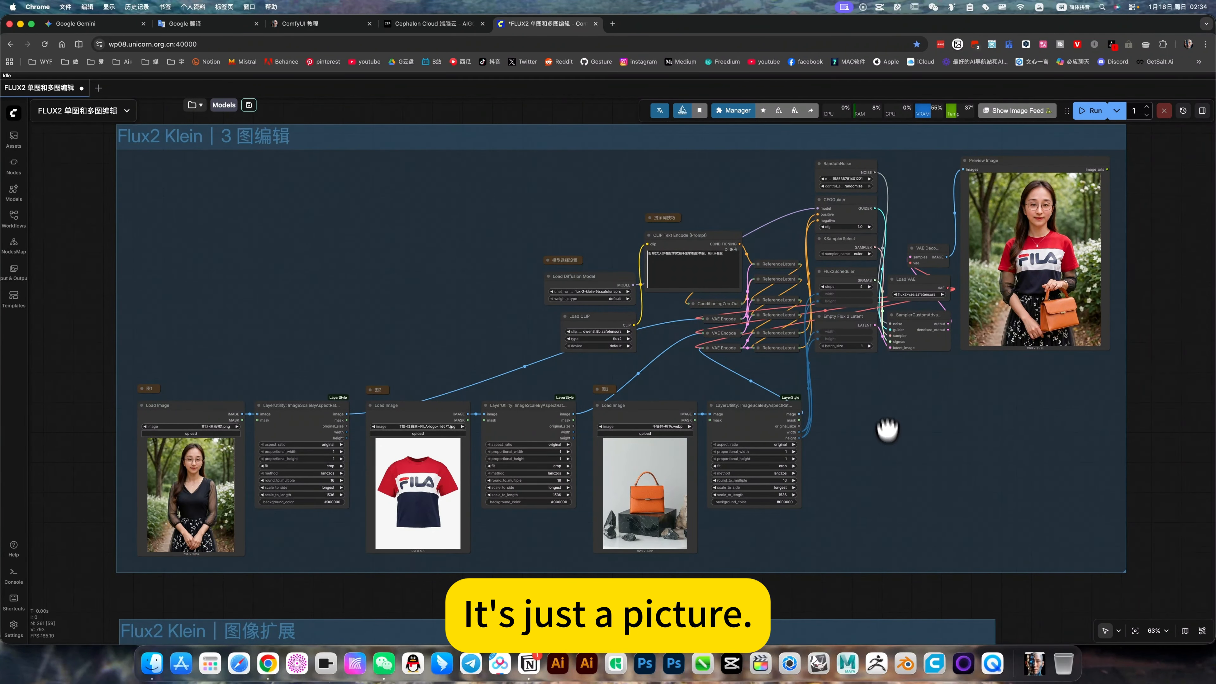
pyautogui.scroll(2, 887, 429)
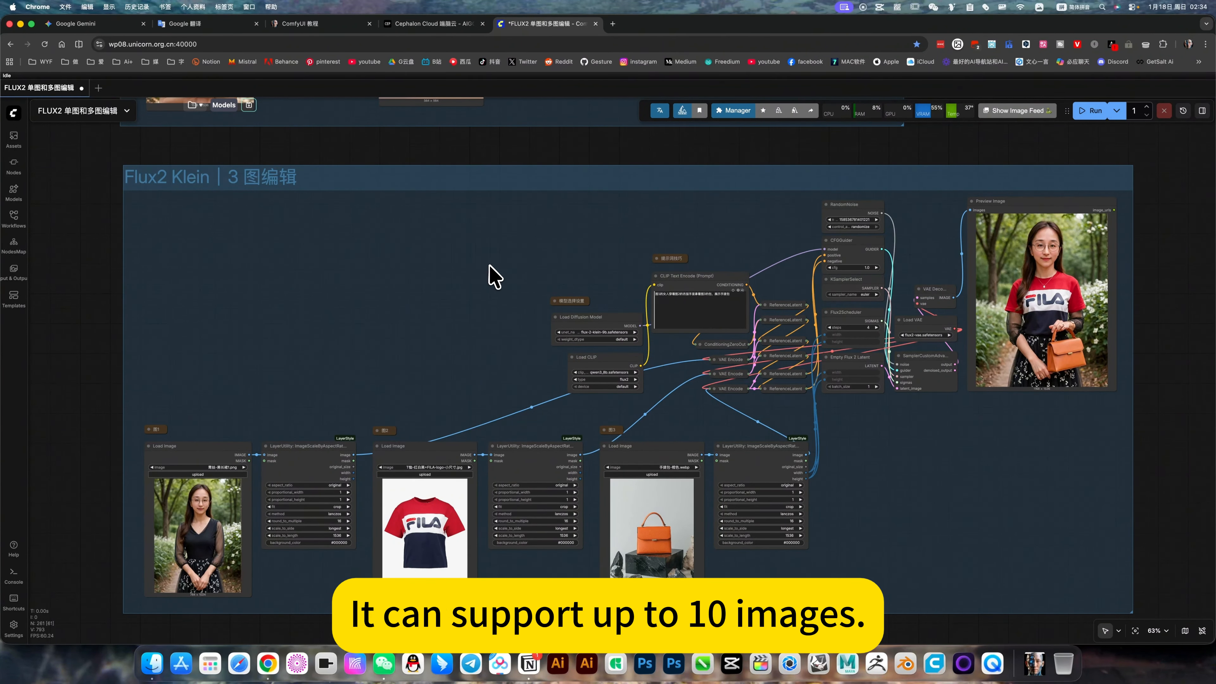
# Compare the 2 图编辑 and 3 图编辑 groups' input images, node layouts and results.
pyautogui.scroll(3, 515, 348)
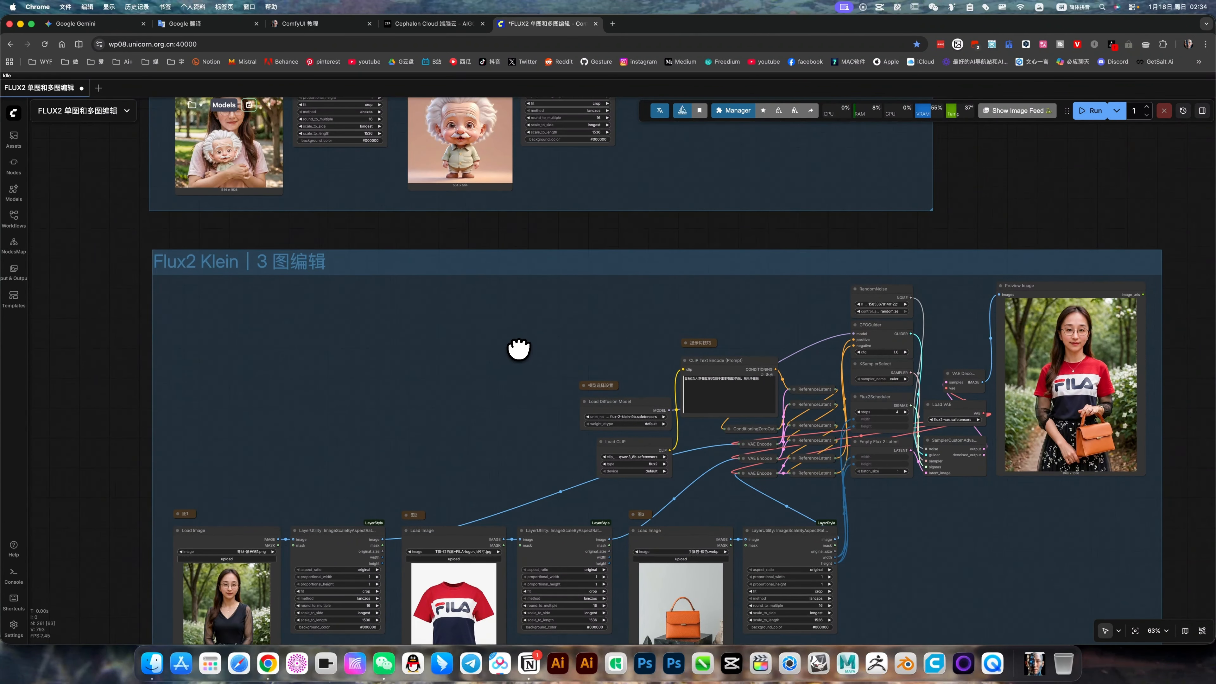
pyautogui.scroll(-4, 611, 247)
pyautogui.scroll(5, 659, 312)
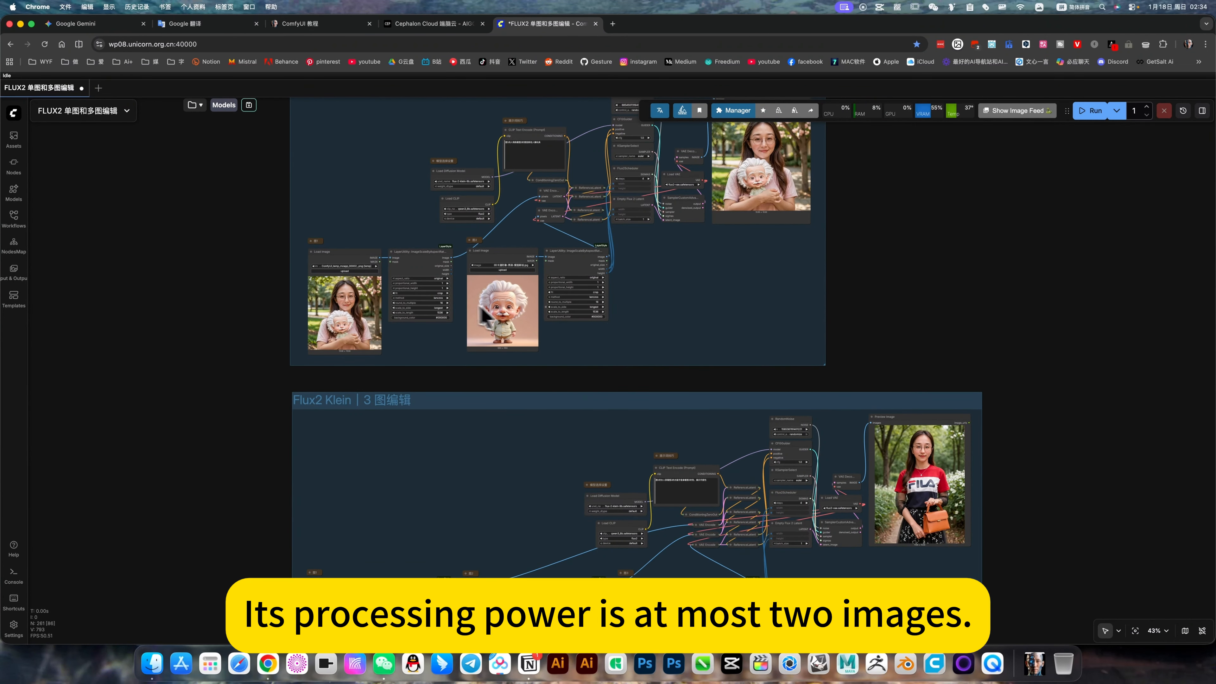
pyautogui.scroll(-6, 686, 333)
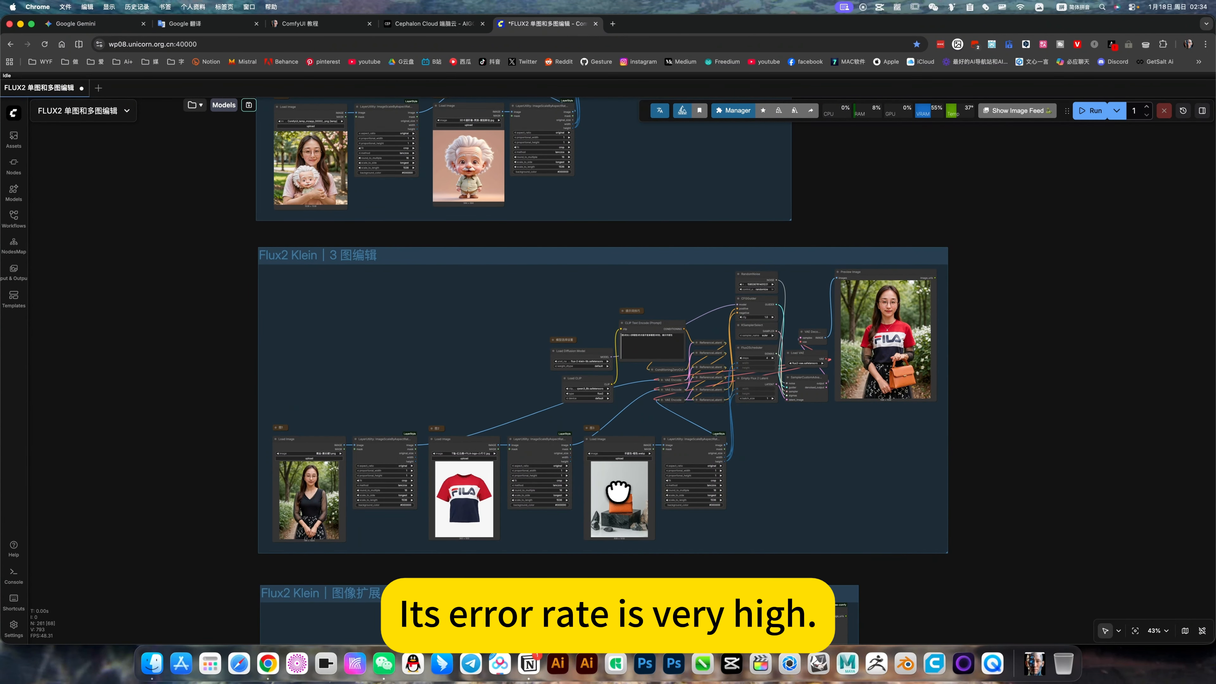
pyautogui.scroll(6, 632, 275)
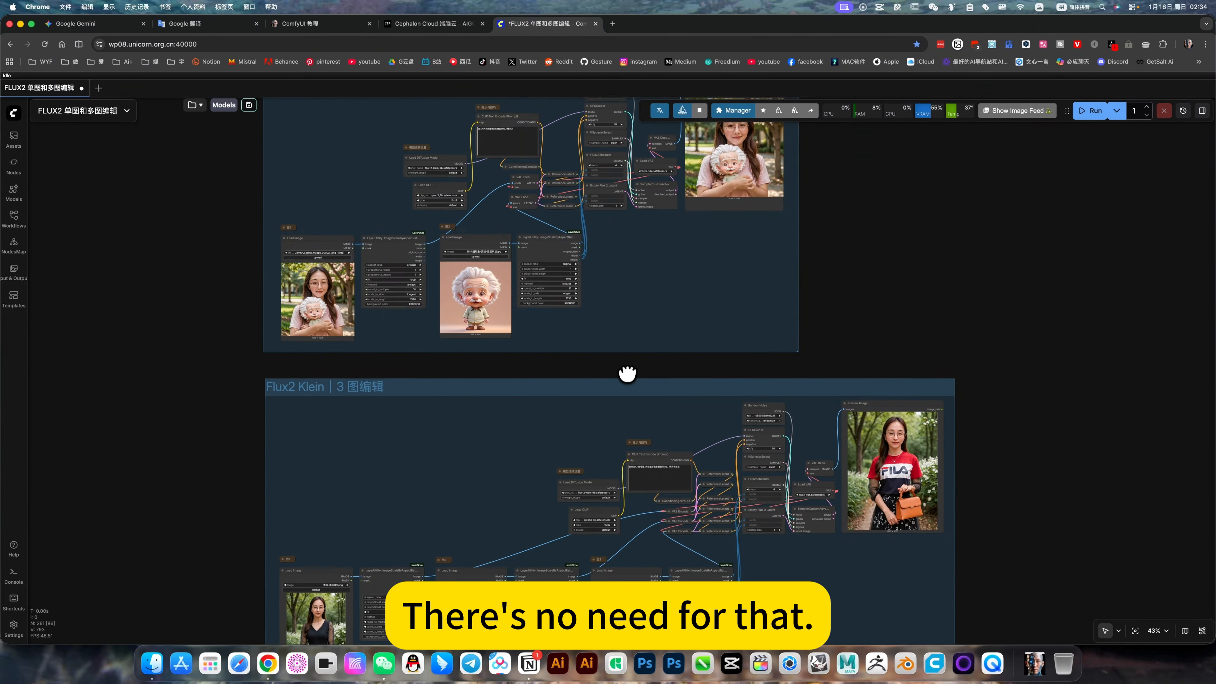
pyautogui.scroll(4, 553, 367)
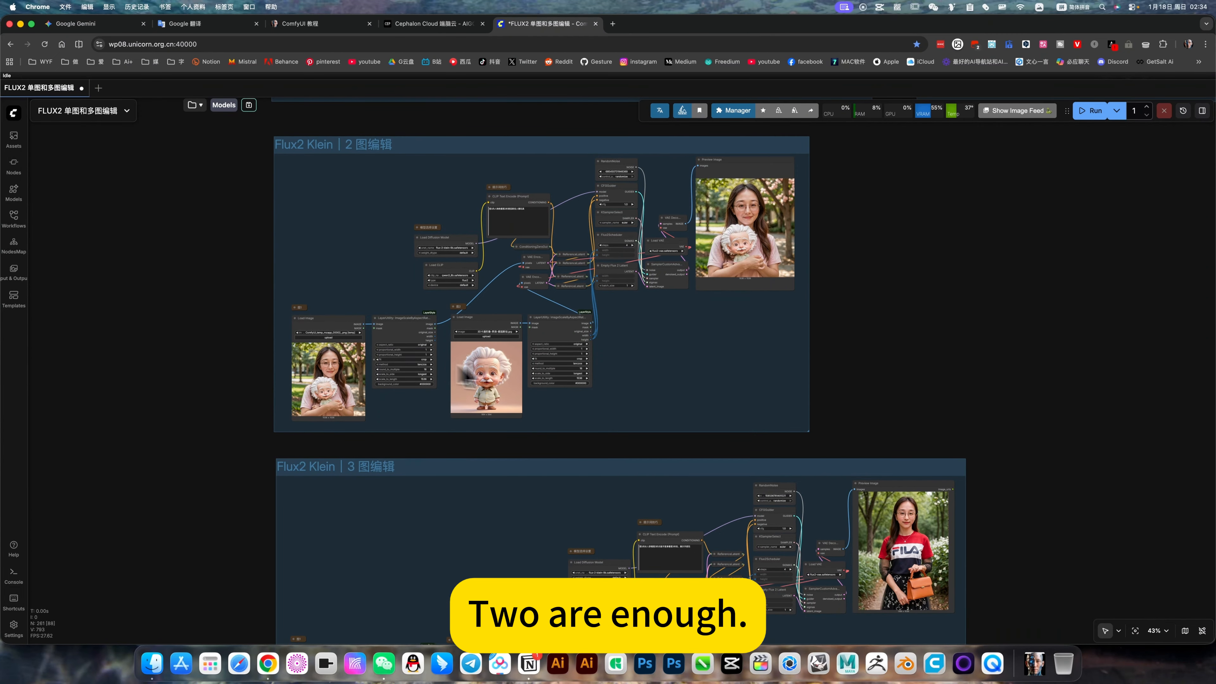
pyautogui.moveTo(673, 391); pyautogui.dragTo(619, 282)
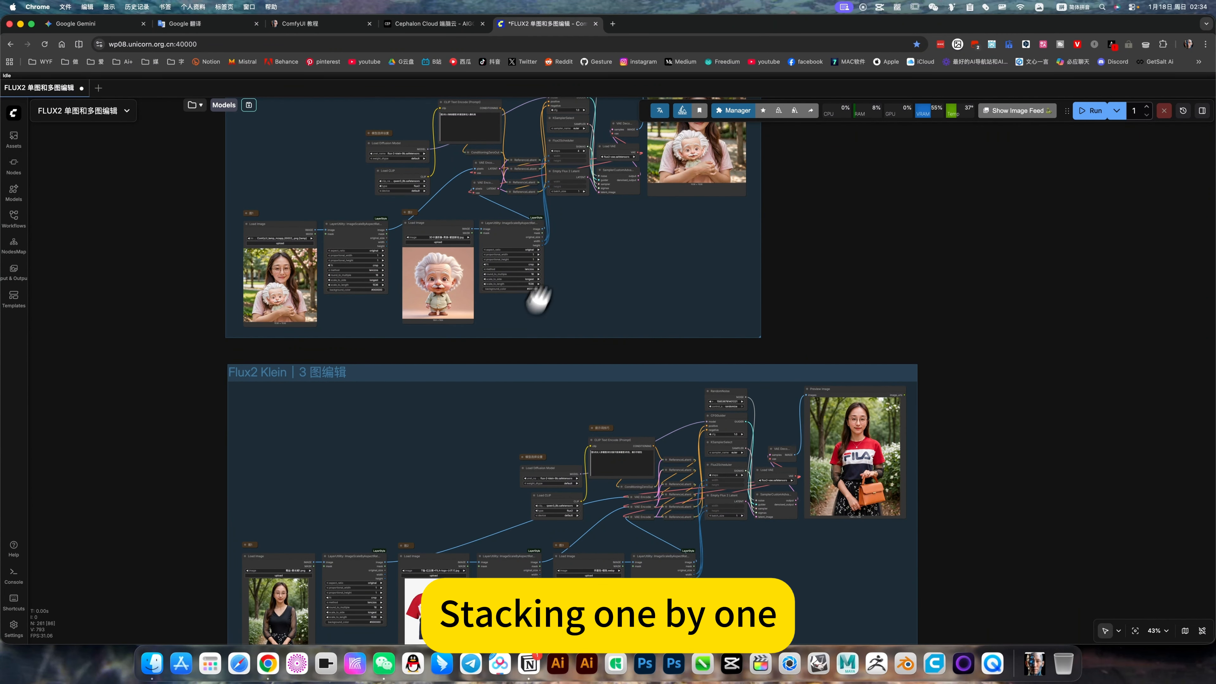
# Read the 3 图编辑 group's prompt and expand the 提示词技巧 note to review its prompt-writing tip.
pyautogui.scroll(-4, 430, 364)
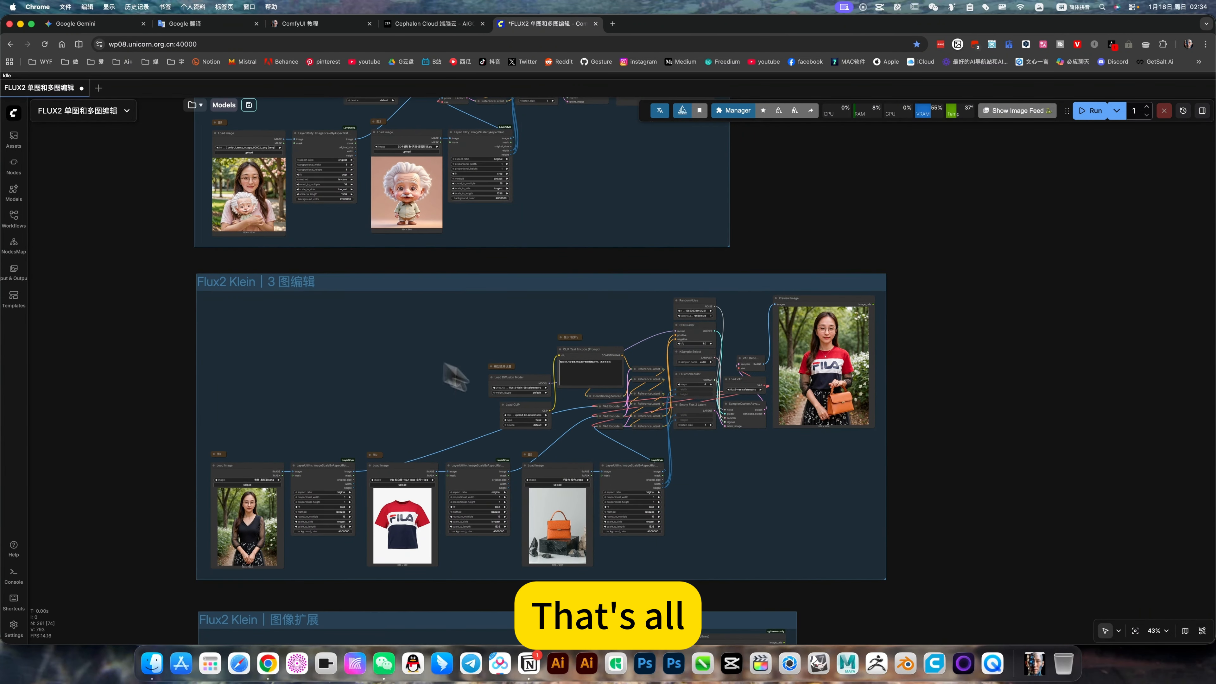
pyautogui.scroll(9, 600, 407)
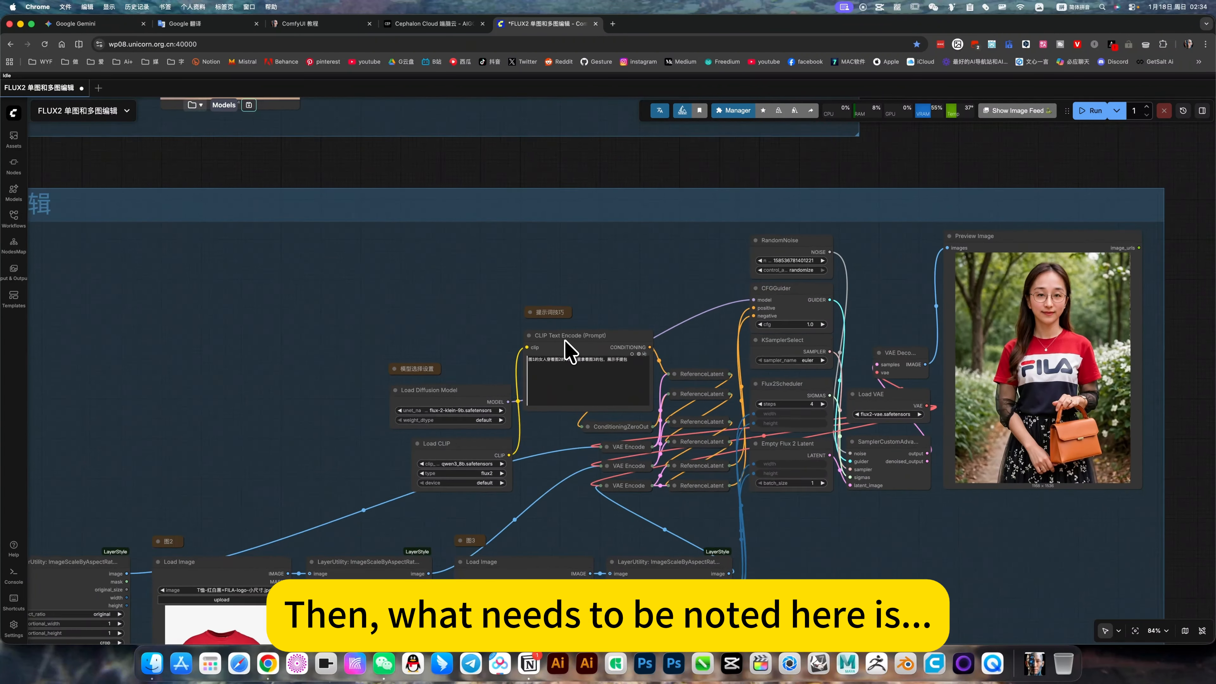
pyautogui.scroll(4, 532, 366)
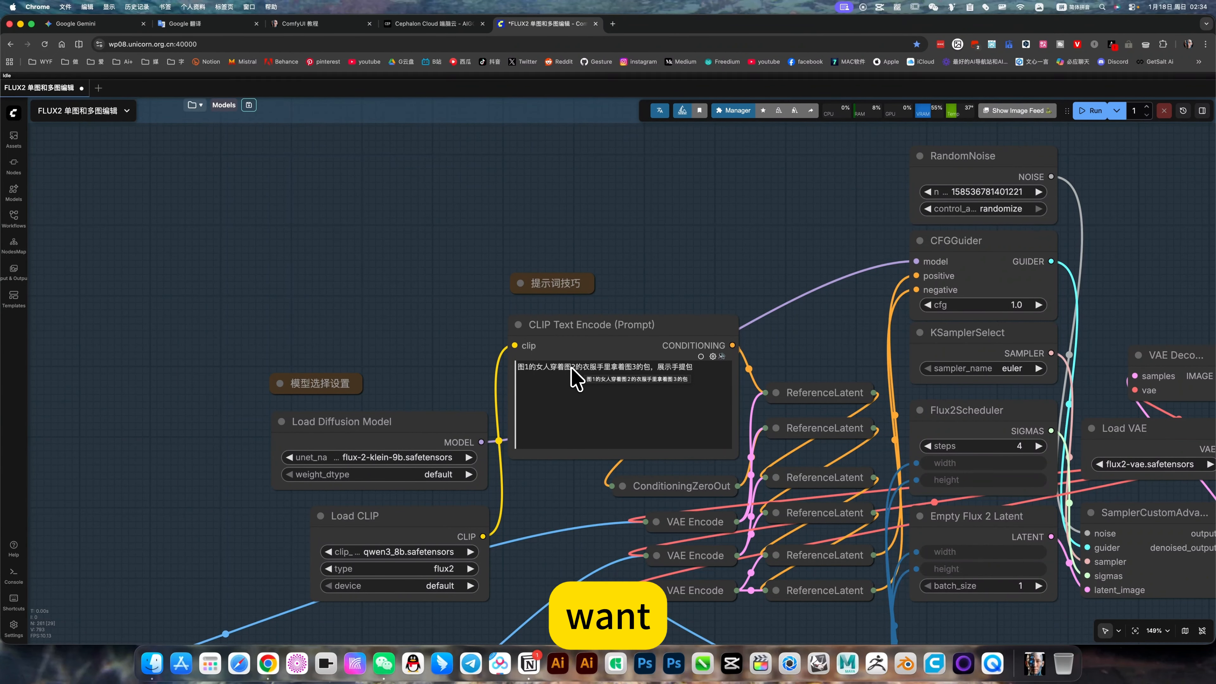
pyautogui.scroll(-5, 569, 364)
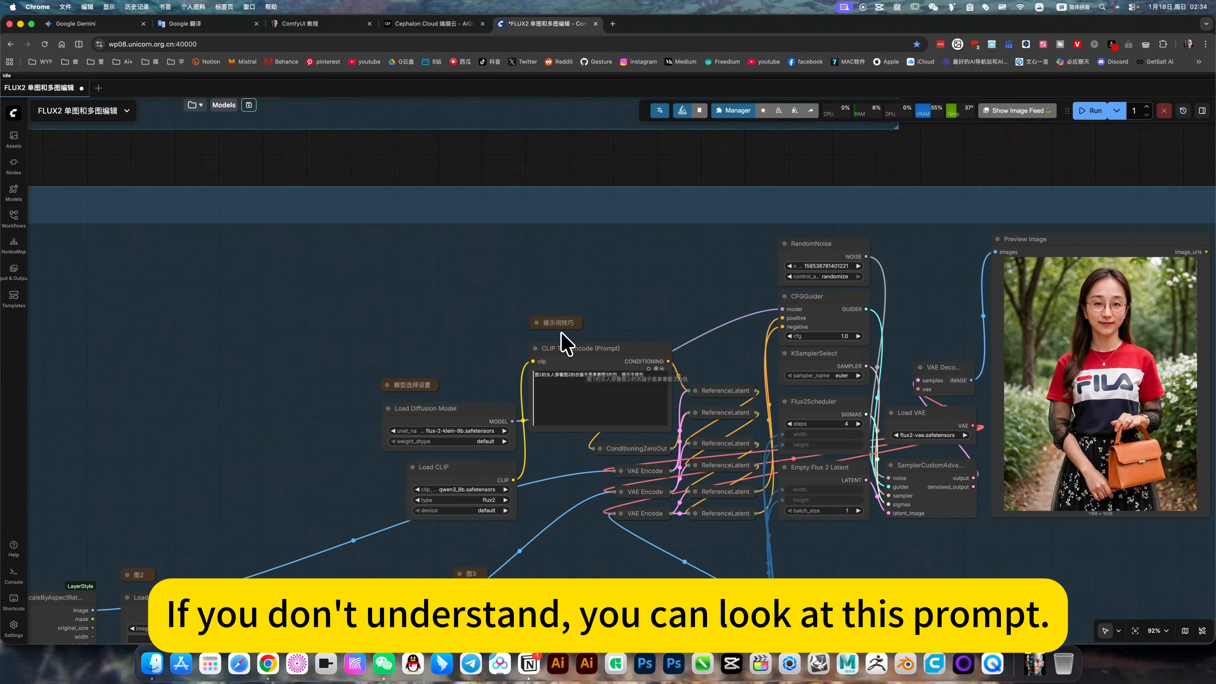
pyautogui.scroll(3, 562, 334)
pyautogui.click(536, 322)
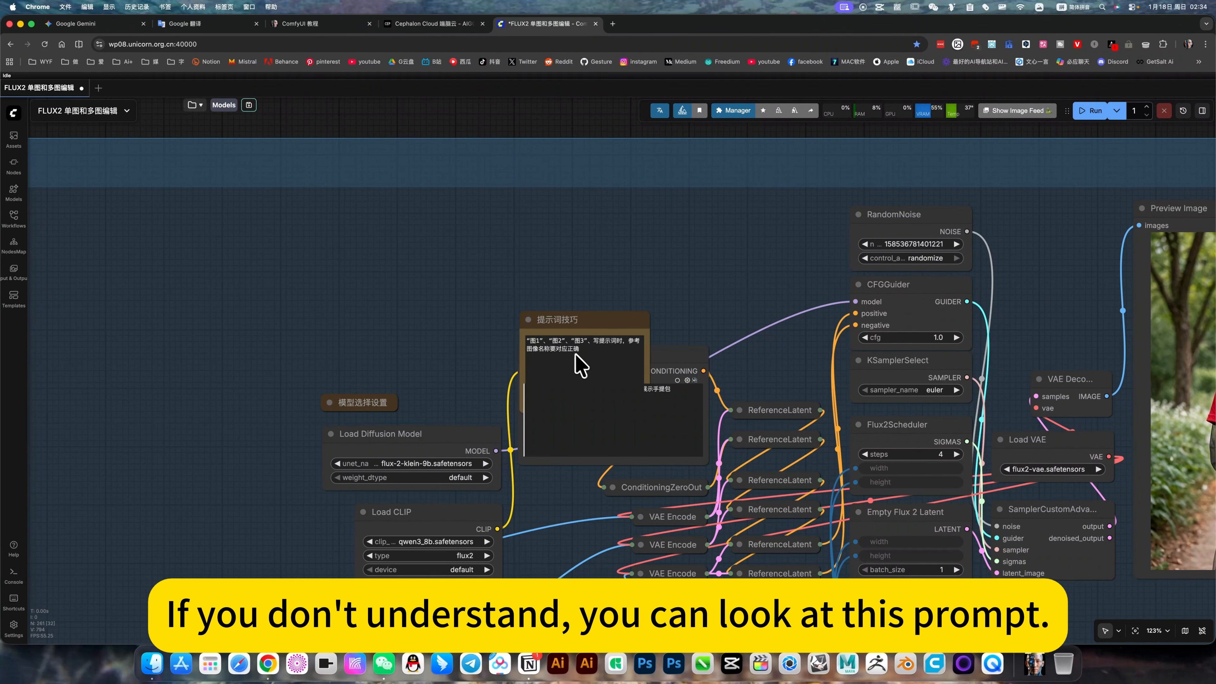
pyautogui.scroll(-4, 484, 340)
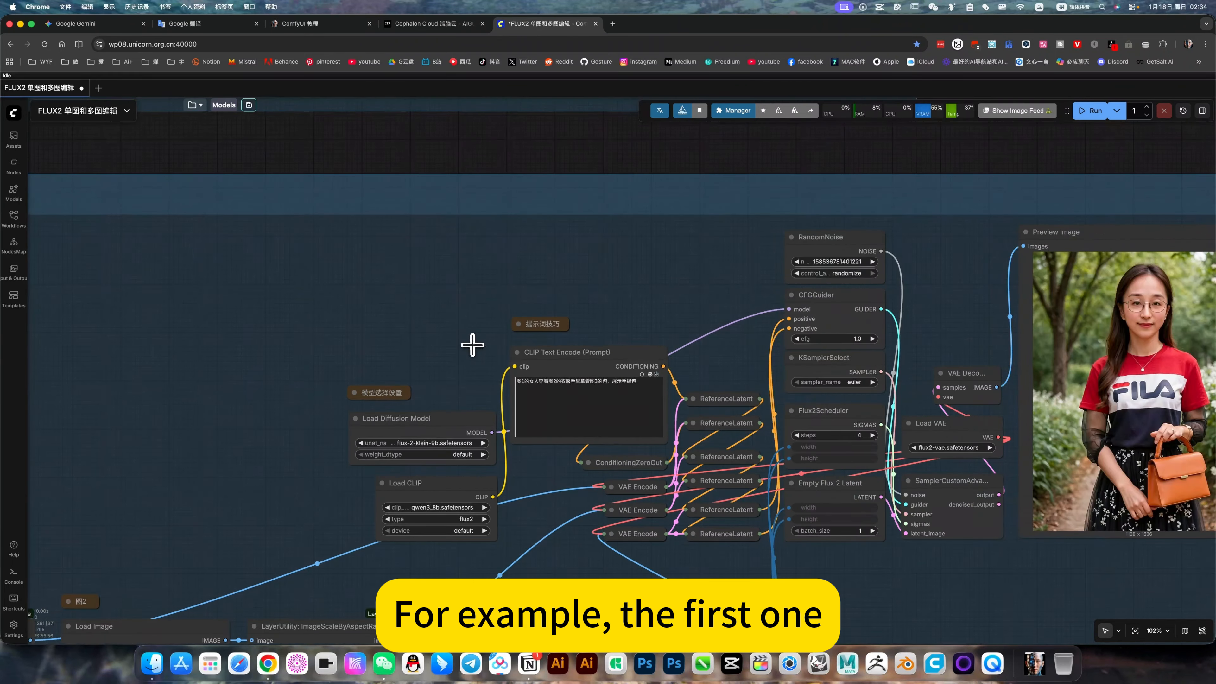
# Check the 图1, 图2 and 图3 labels above the input images in the 3 图编辑 and 2 图编辑 groups.
pyautogui.moveTo(538, 541); pyautogui.dragTo(782, 322)
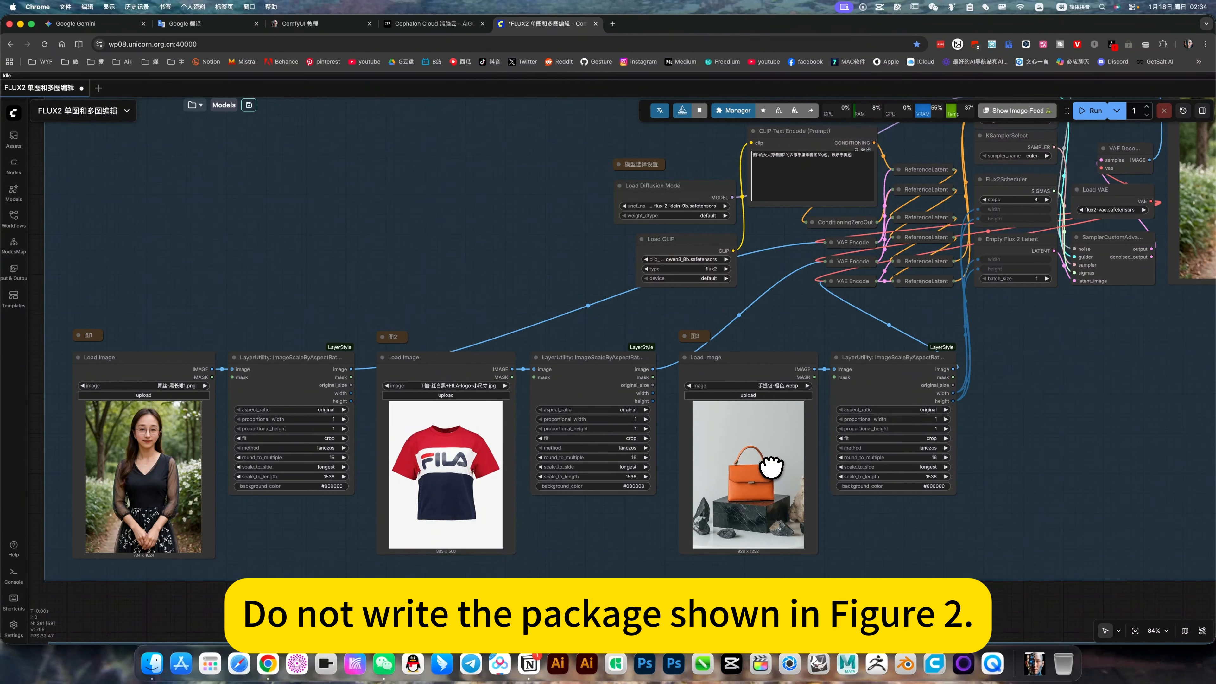
pyautogui.scroll(-4, 570, 371)
pyautogui.moveTo(491, 327); pyautogui.dragTo(556, 557)
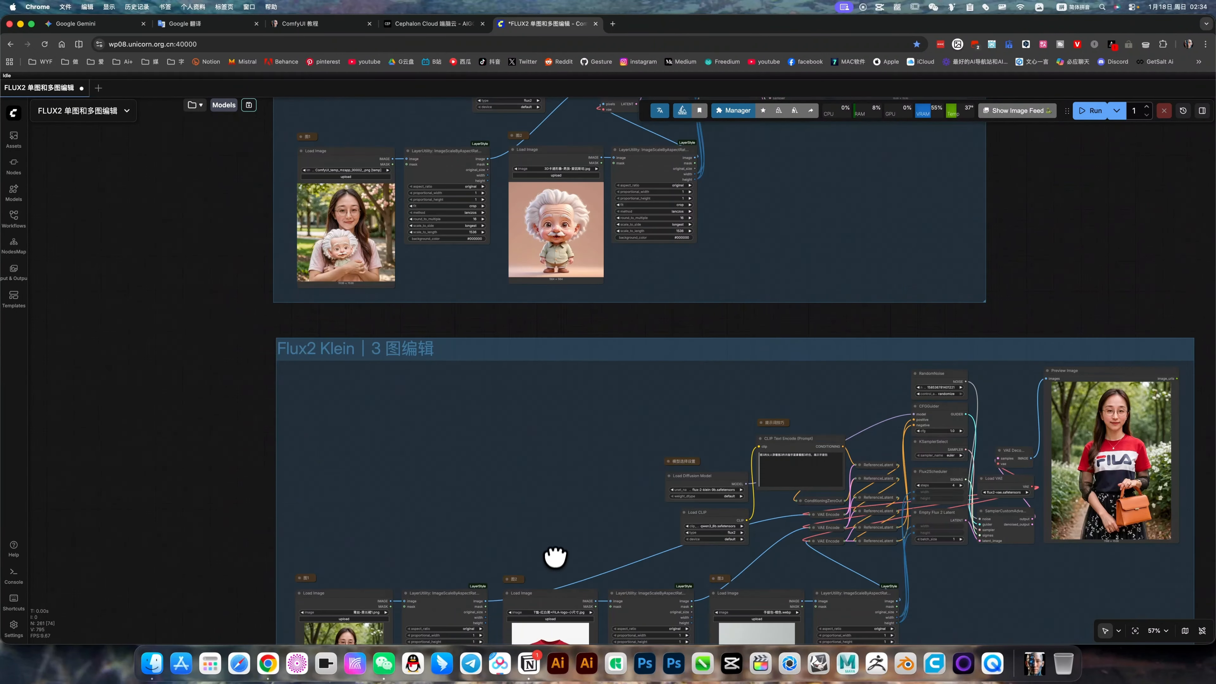
pyautogui.scroll(3, 465, 219)
pyautogui.scroll(3, 431, 230)
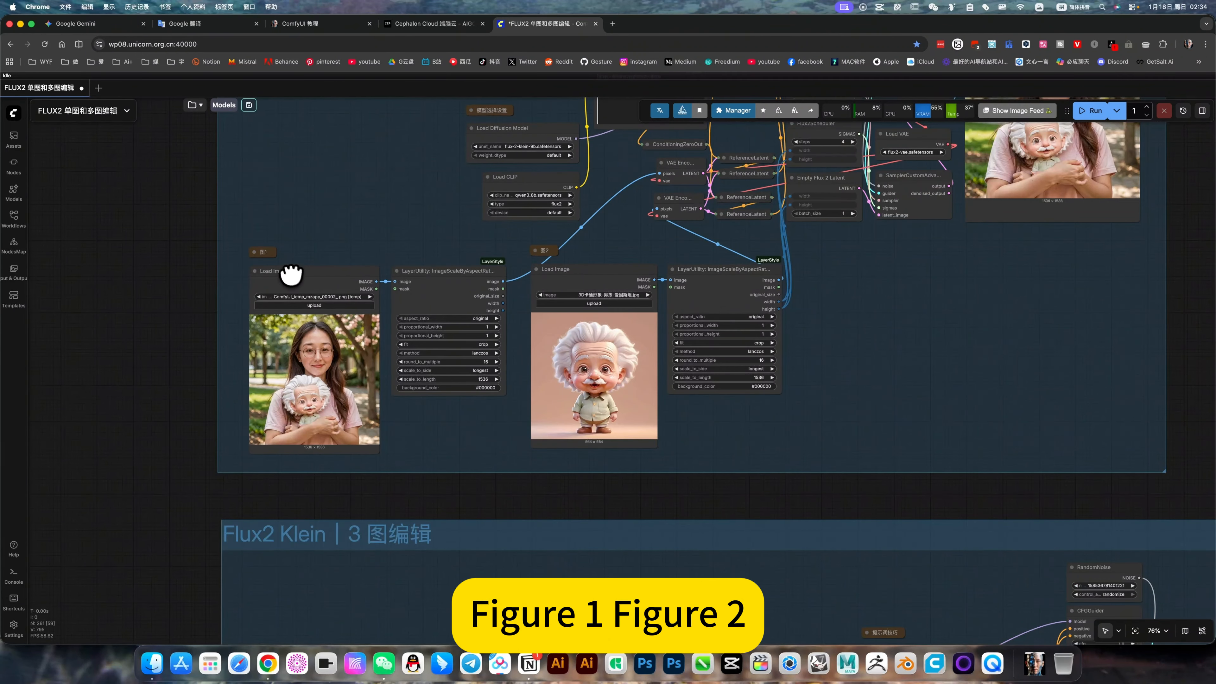
pyautogui.scroll(-4, 861, 467)
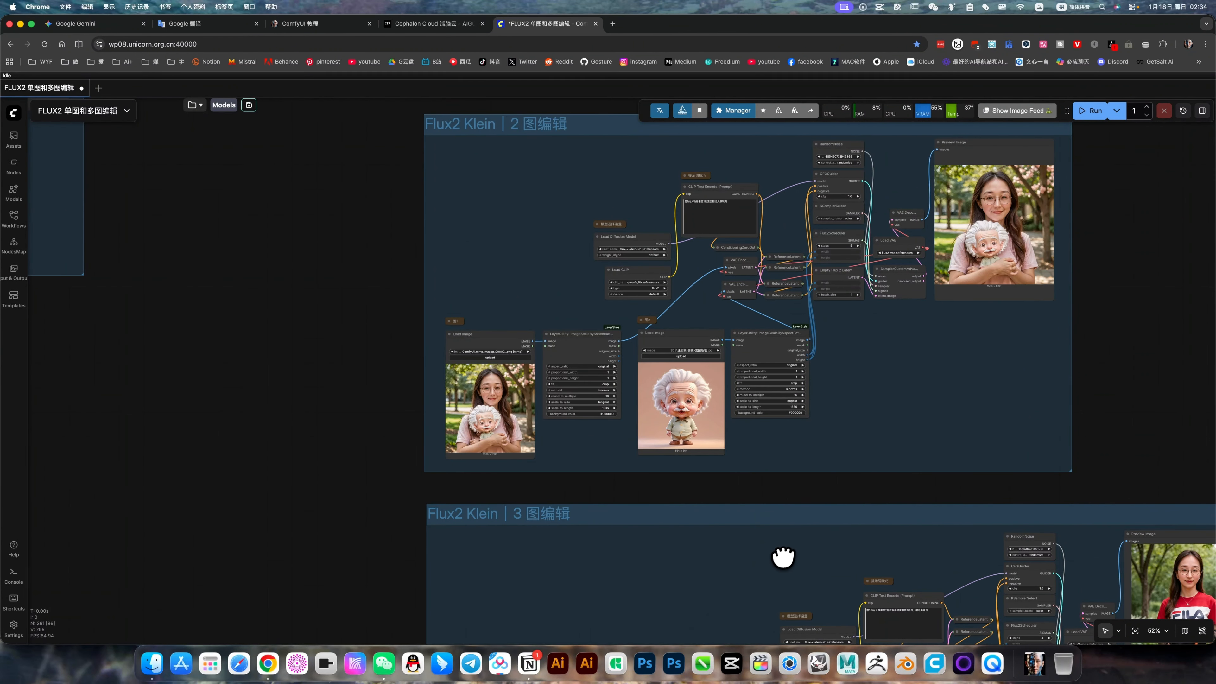
# Go to the Flux2 Klein | 图像扩展 group, select the Pad Image for Outpainting node and inspect its left and right padding values.
pyautogui.moveTo(753, 447); pyautogui.dragTo(662, 95)
pyautogui.moveTo(986, 518); pyautogui.dragTo(853, 358)
pyautogui.moveTo(646, 340); pyautogui.dragTo(707, 128)
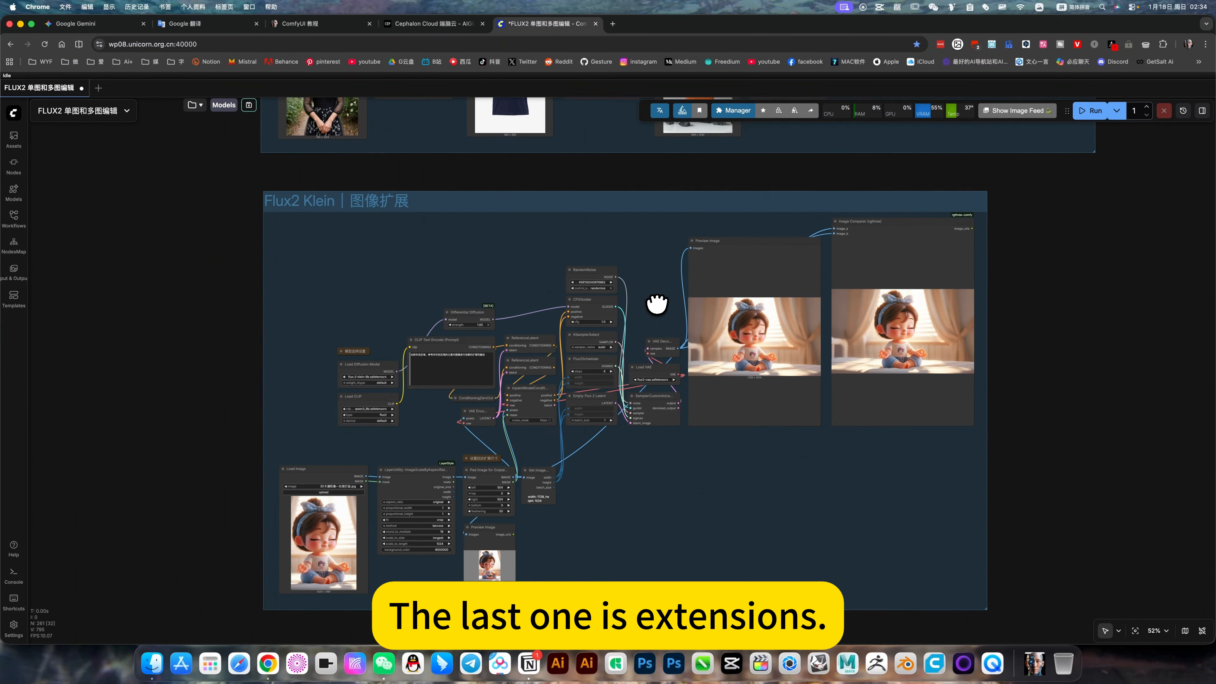
pyautogui.moveTo(641, 527); pyautogui.dragTo(738, 435)
pyautogui.scroll(4, 595, 394)
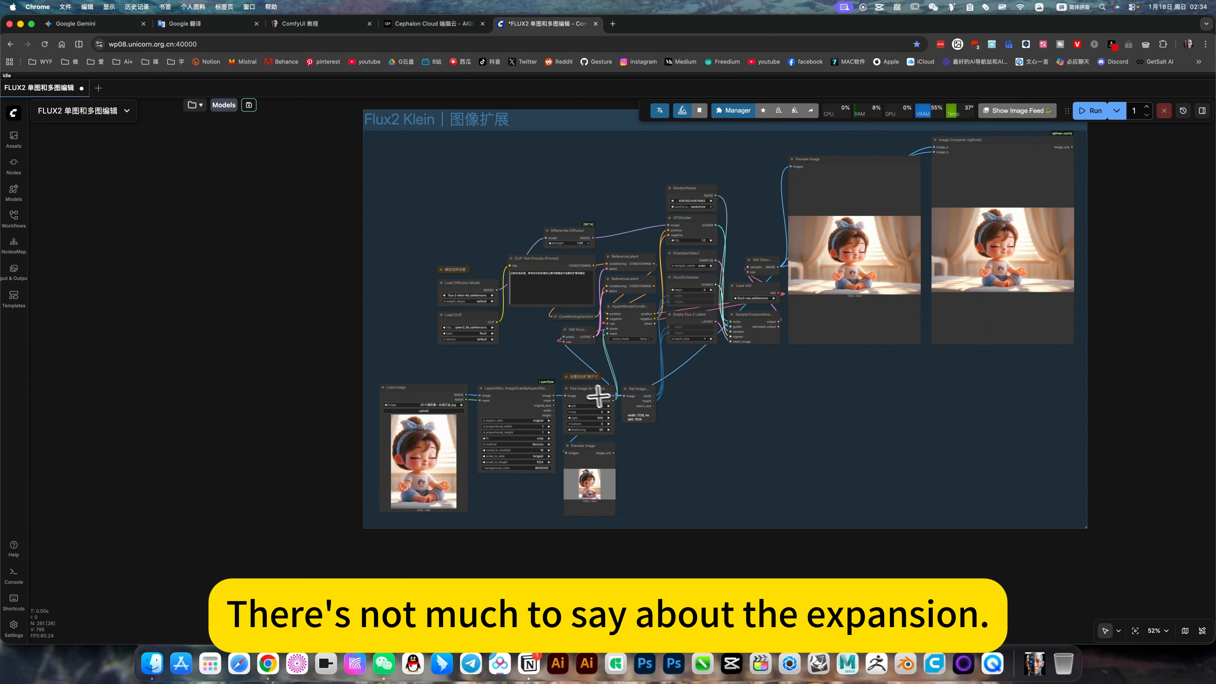
pyautogui.click(592, 389)
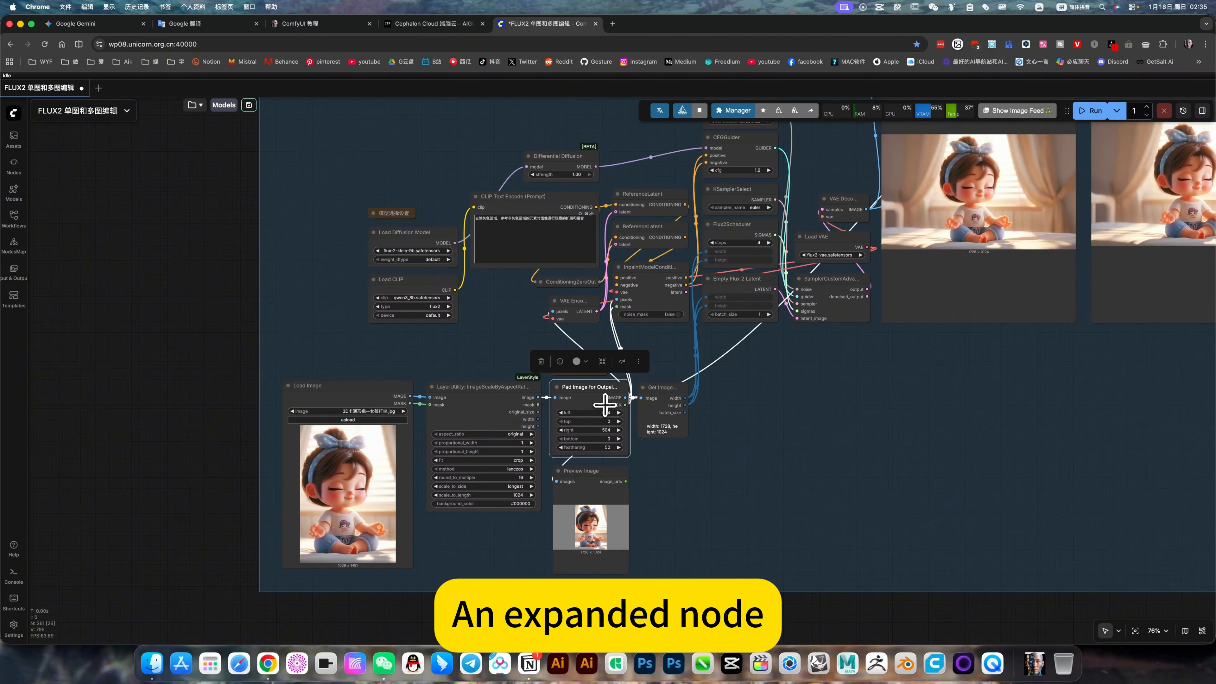
pyautogui.scroll(10, 615, 425)
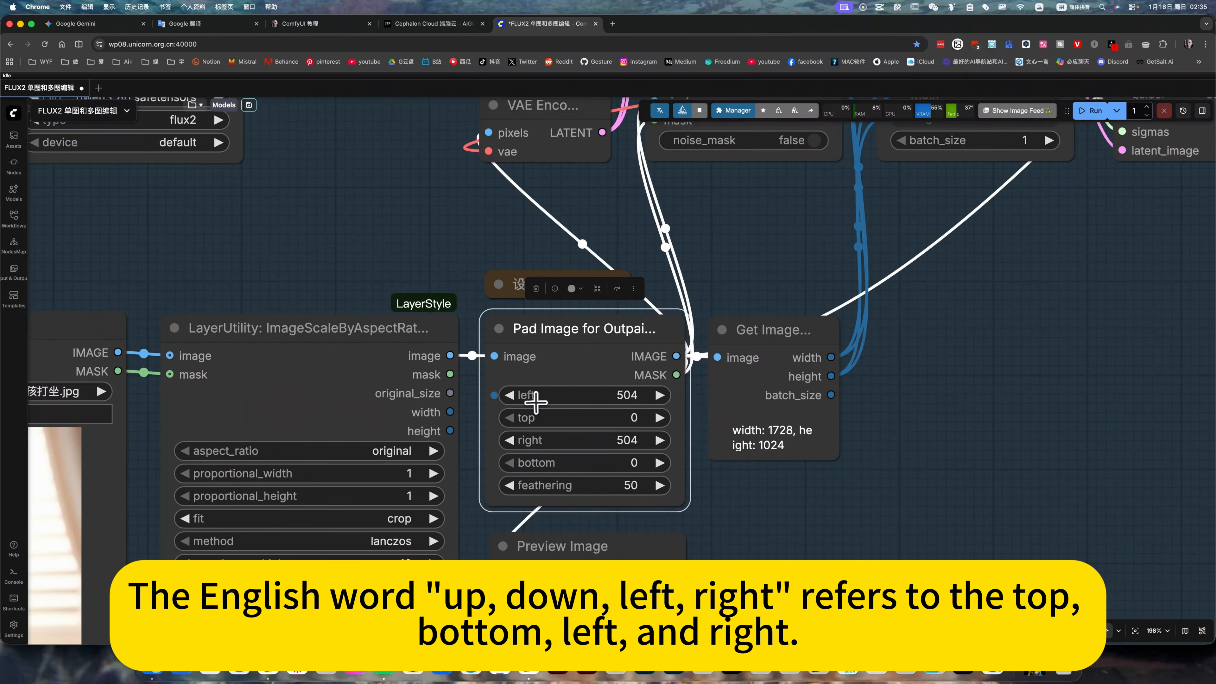
pyautogui.click(625, 394)
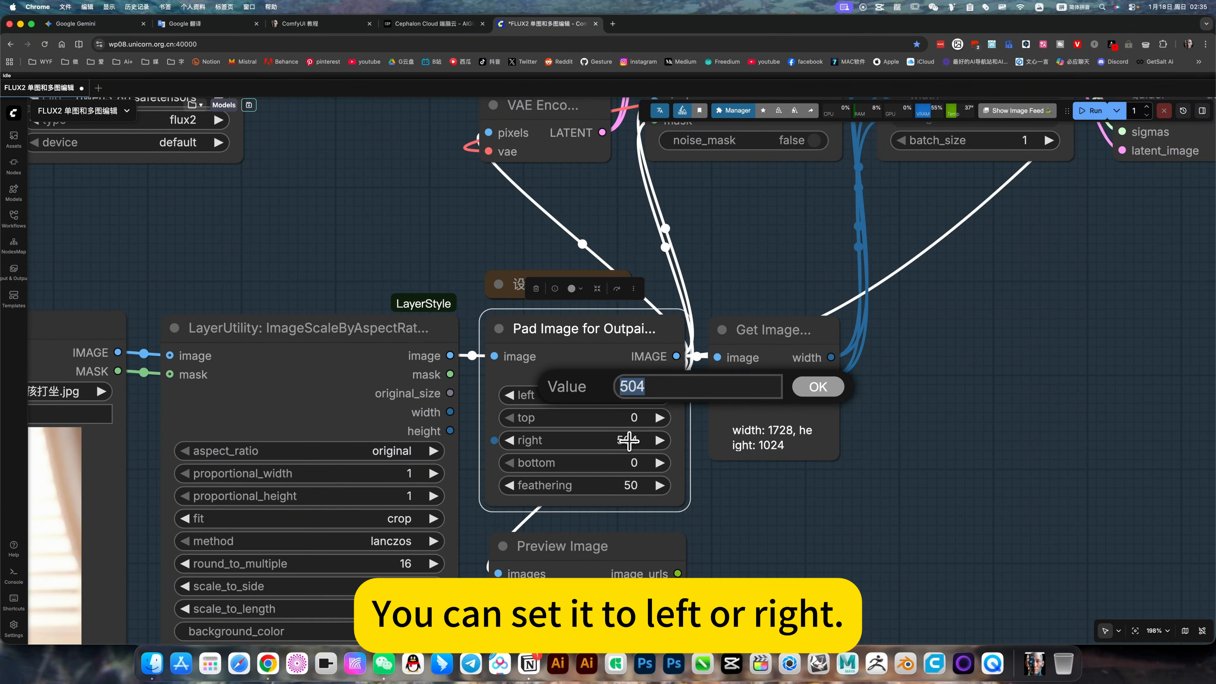
pyautogui.click(628, 440)
pyautogui.click(819, 433)
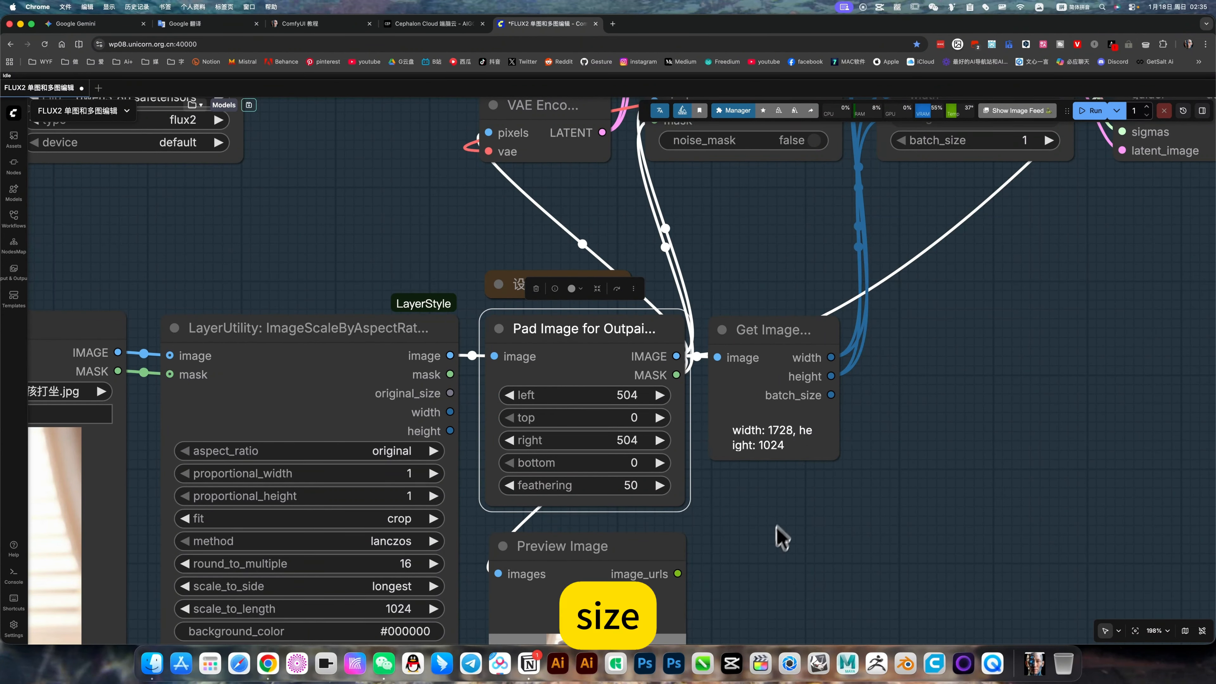
# Review the 图像扩展 group's padded preview, the outpainted result with its comparison, and the prompt for removing the grey areas.
pyautogui.moveTo(776, 537); pyautogui.dragTo(780, 344)
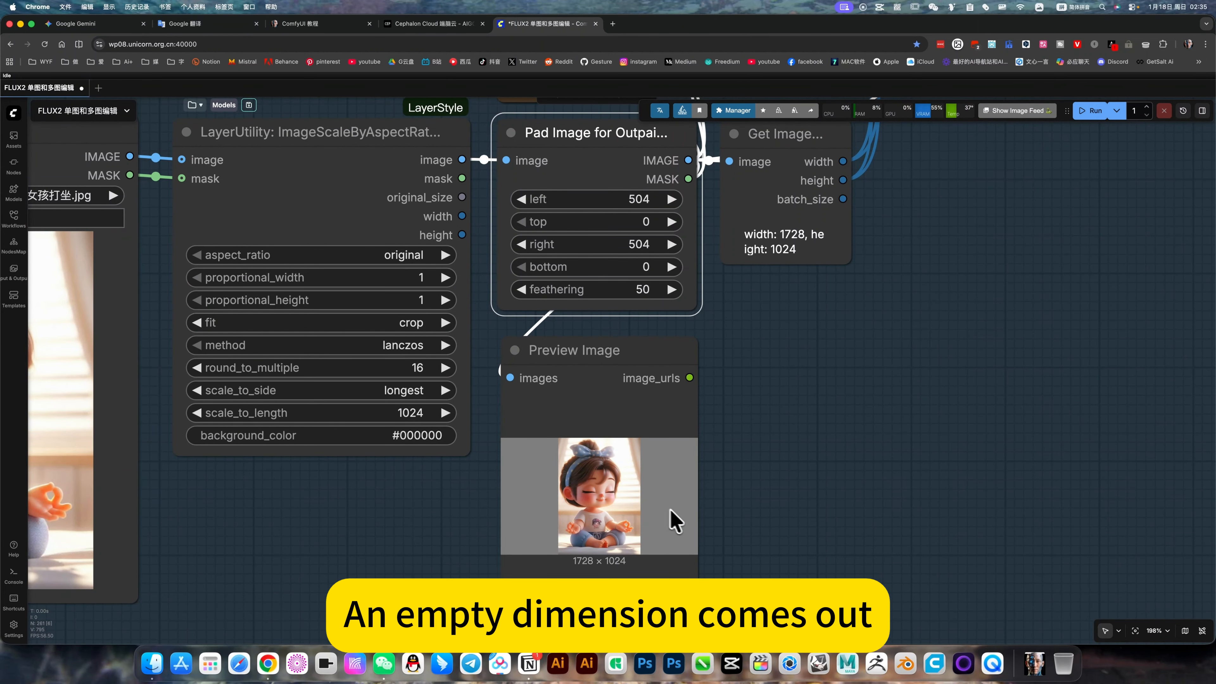
pyautogui.scroll(-4, 719, 529)
pyautogui.moveTo(785, 519); pyautogui.dragTo(733, 540)
pyautogui.scroll(-1, 851, 458)
pyautogui.moveTo(852, 454); pyautogui.dragTo(750, 510)
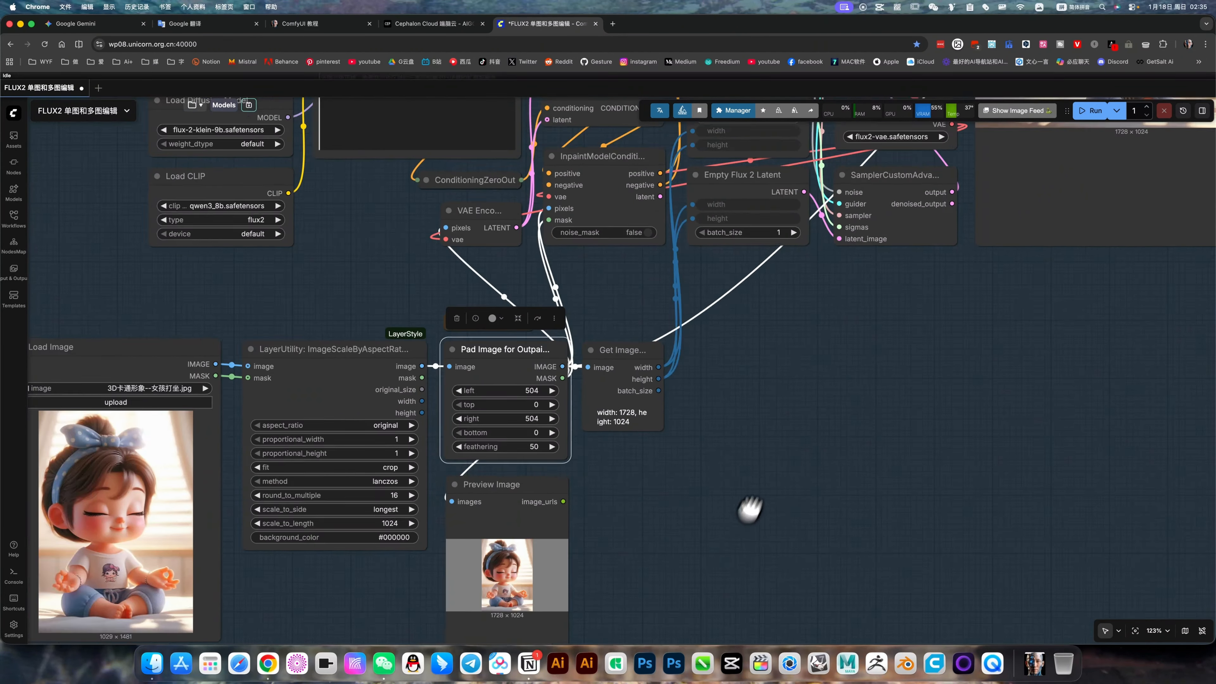
pyautogui.scroll(-3, 750, 509)
pyautogui.moveTo(804, 467); pyautogui.dragTo(813, 523)
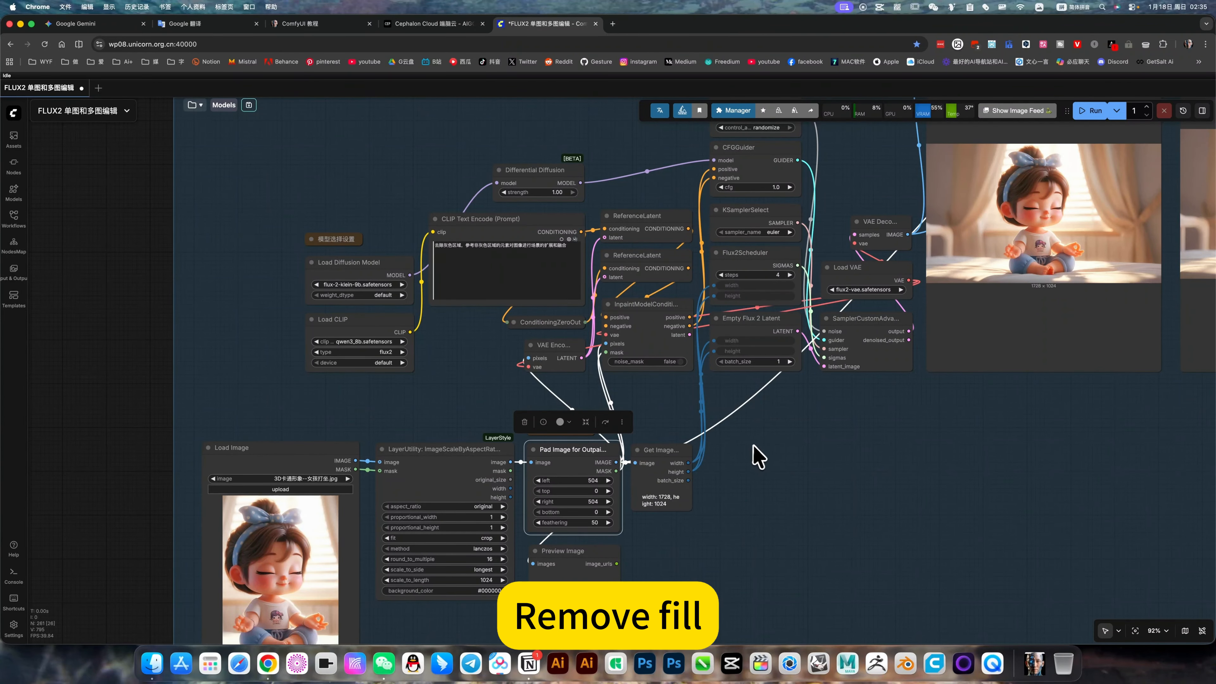
pyautogui.moveTo(755, 456); pyautogui.dragTo(383, 486)
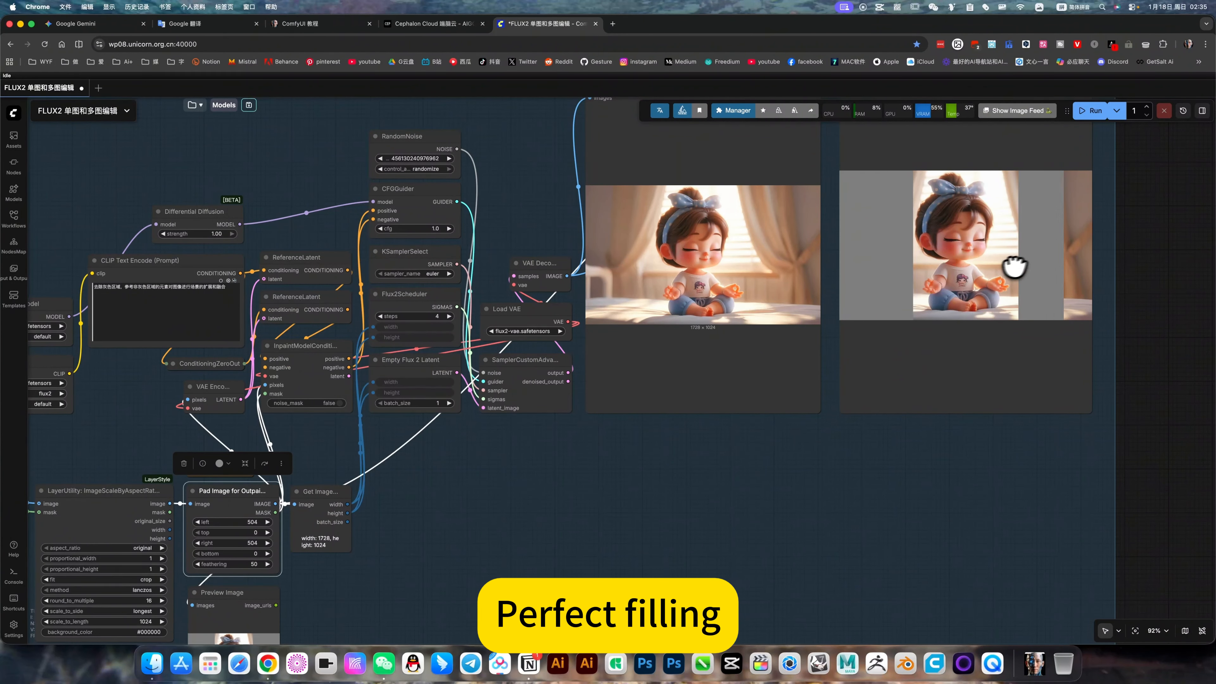
pyautogui.moveTo(493, 520); pyautogui.dragTo(939, 558)
pyautogui.scroll(6, 603, 289)
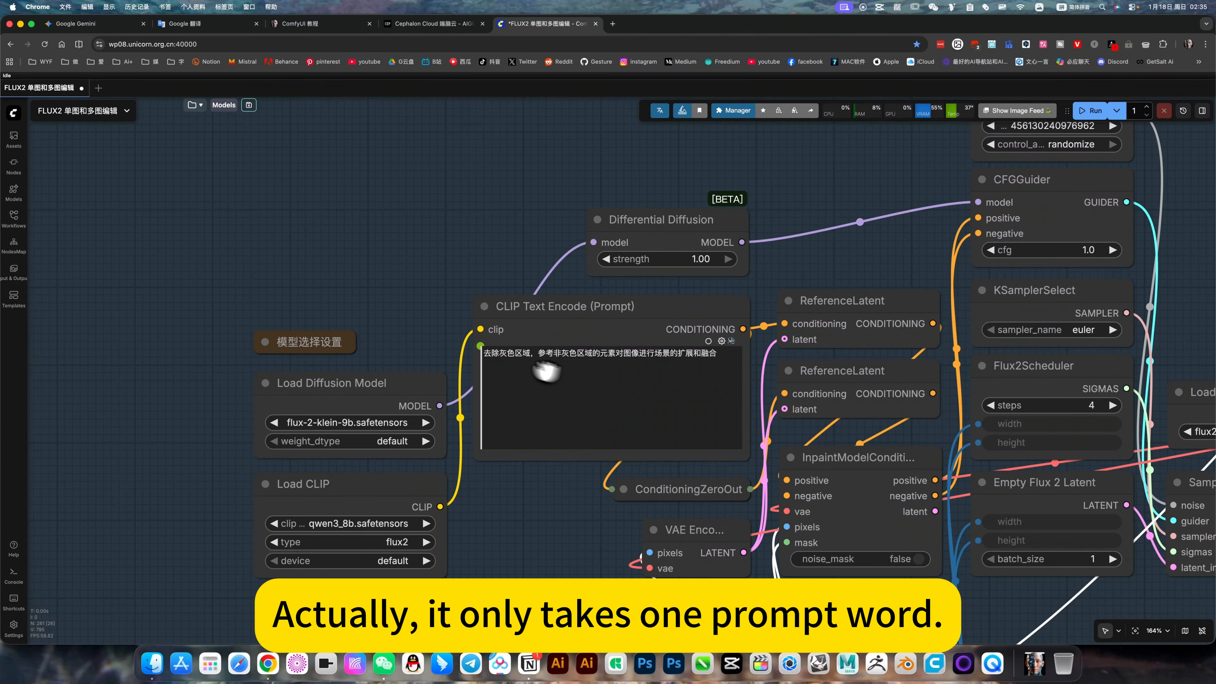
# Go to the Flux2 Klein | 图像角度转换 group and examine its Qwen Multiangle Camera node at close range.
pyautogui.scroll(-15, 462, 339)
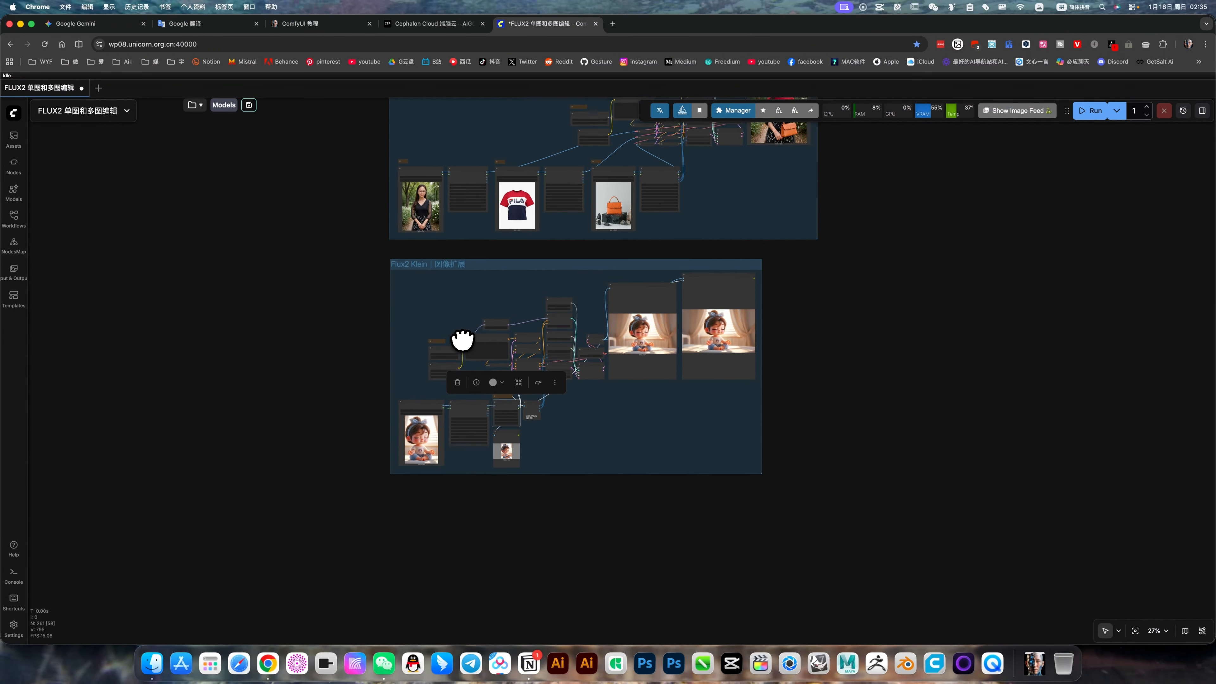
pyautogui.scroll(-6, 462, 339)
pyautogui.moveTo(675, 286); pyautogui.dragTo(585, 488)
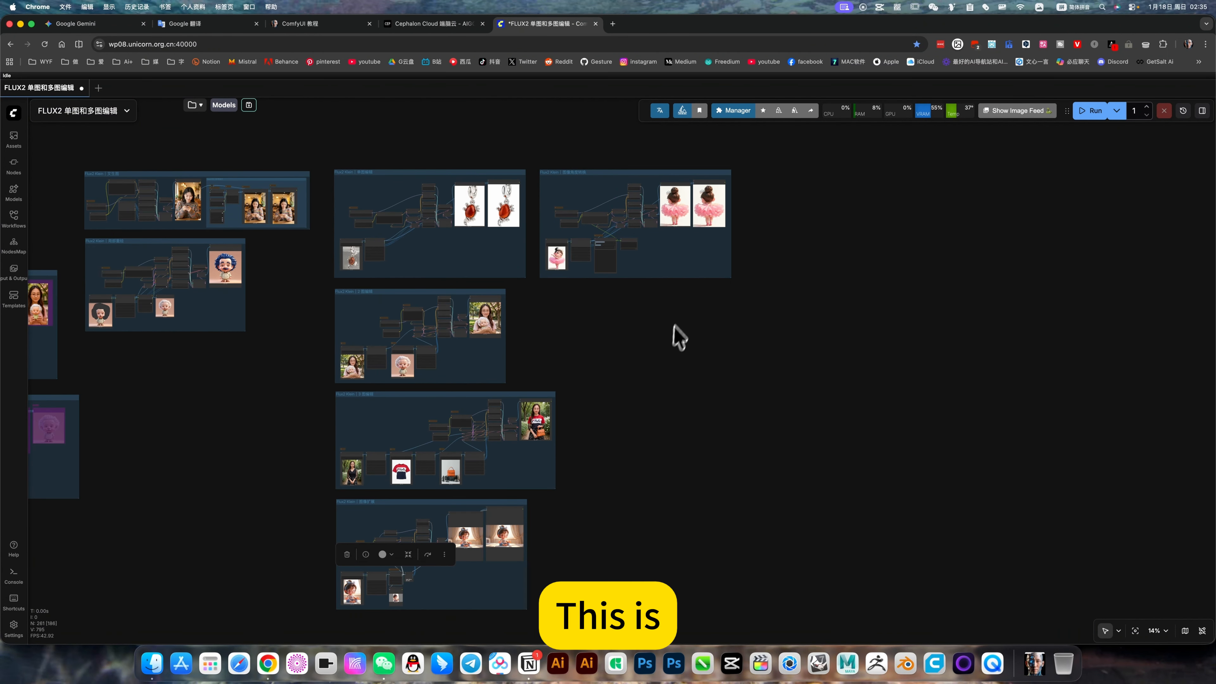
pyautogui.scroll(3, 678, 372)
pyautogui.scroll(10, 565, 248)
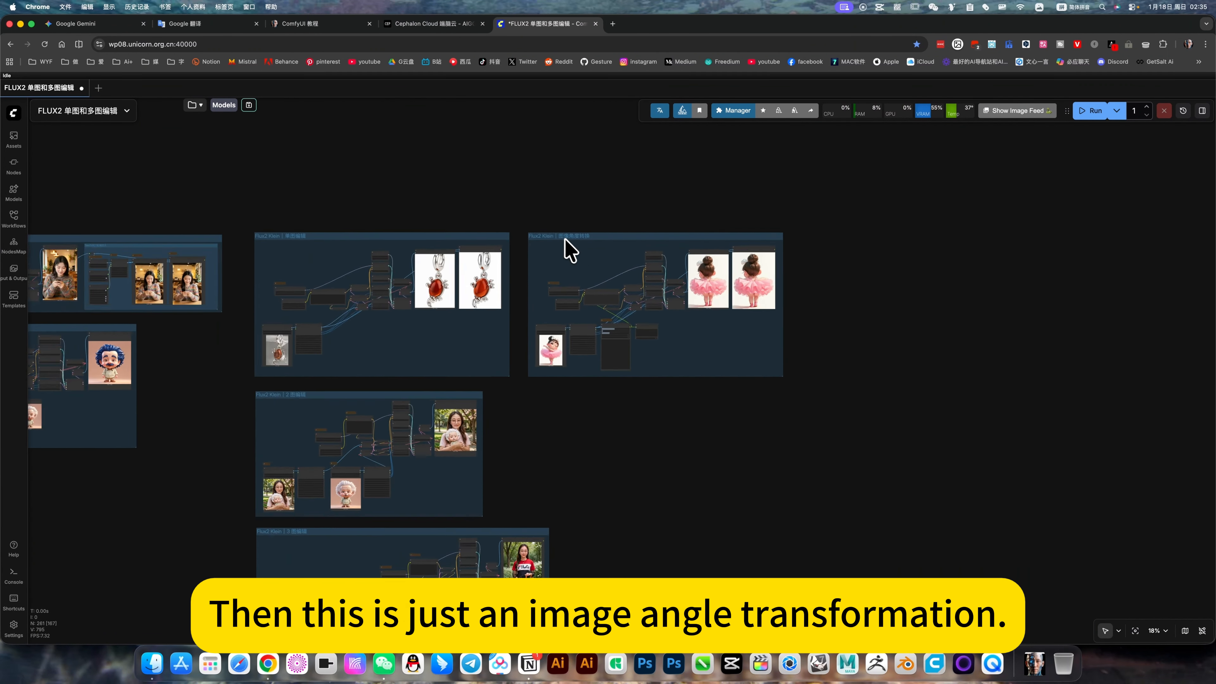
pyautogui.scroll(3, 594, 256)
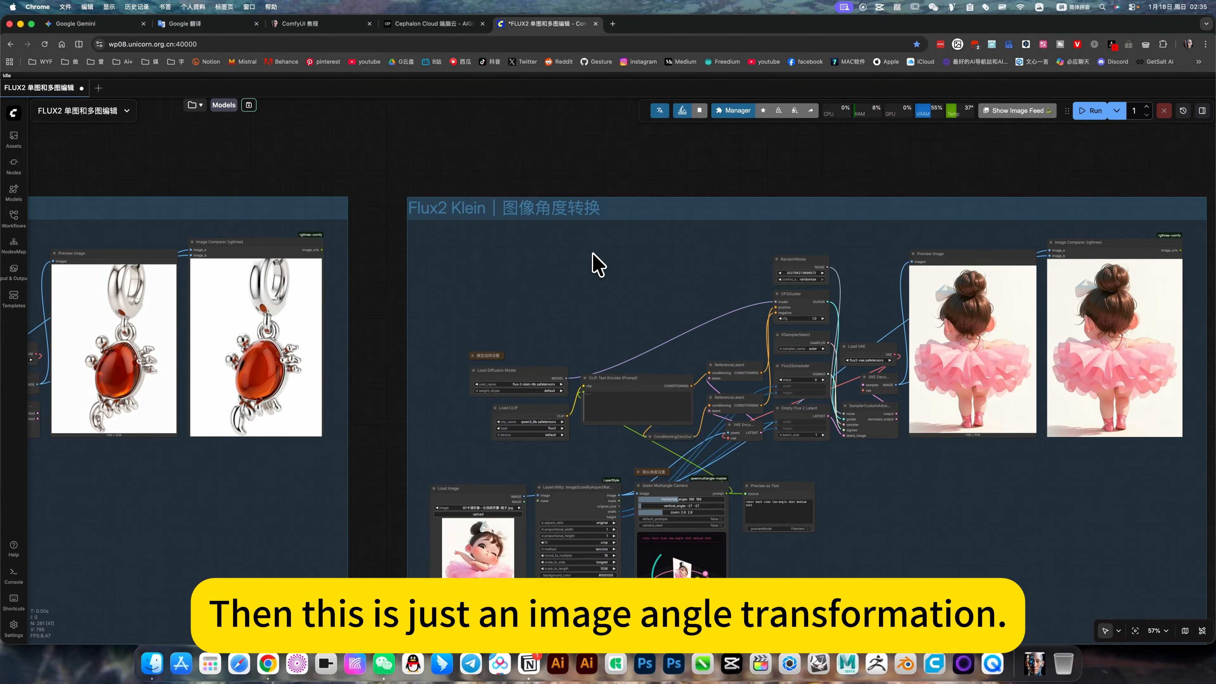
pyautogui.moveTo(605, 294); pyautogui.dragTo(536, 148)
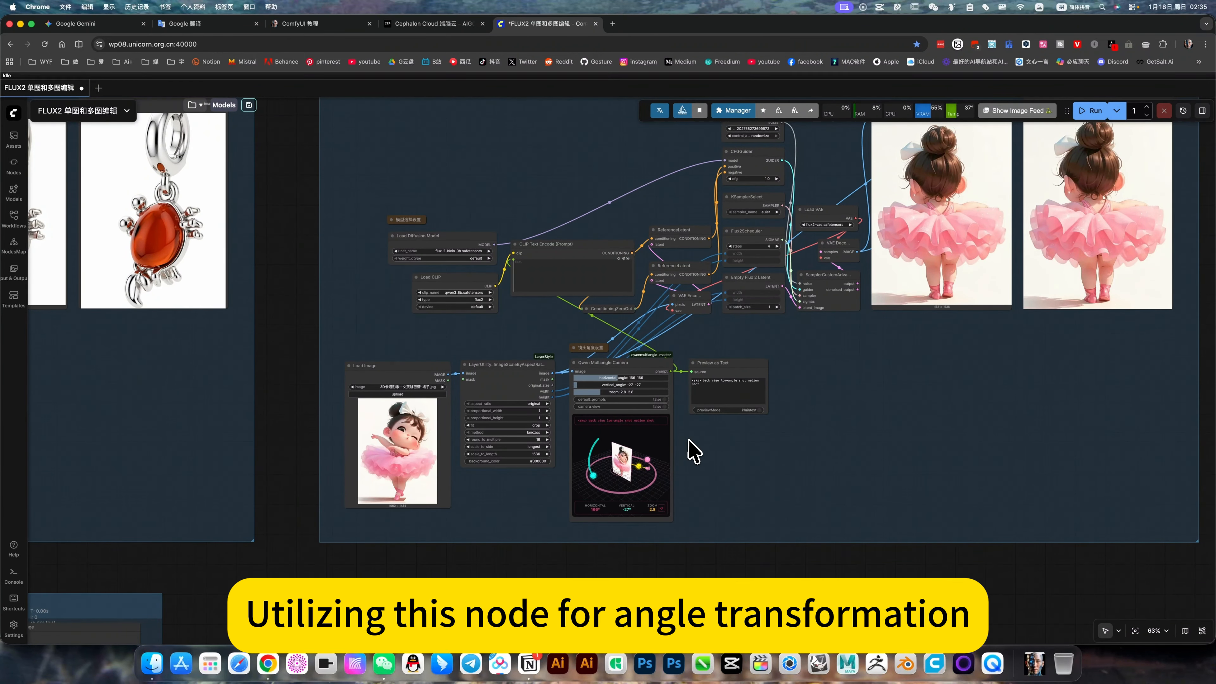
pyautogui.scroll(2, 693, 450)
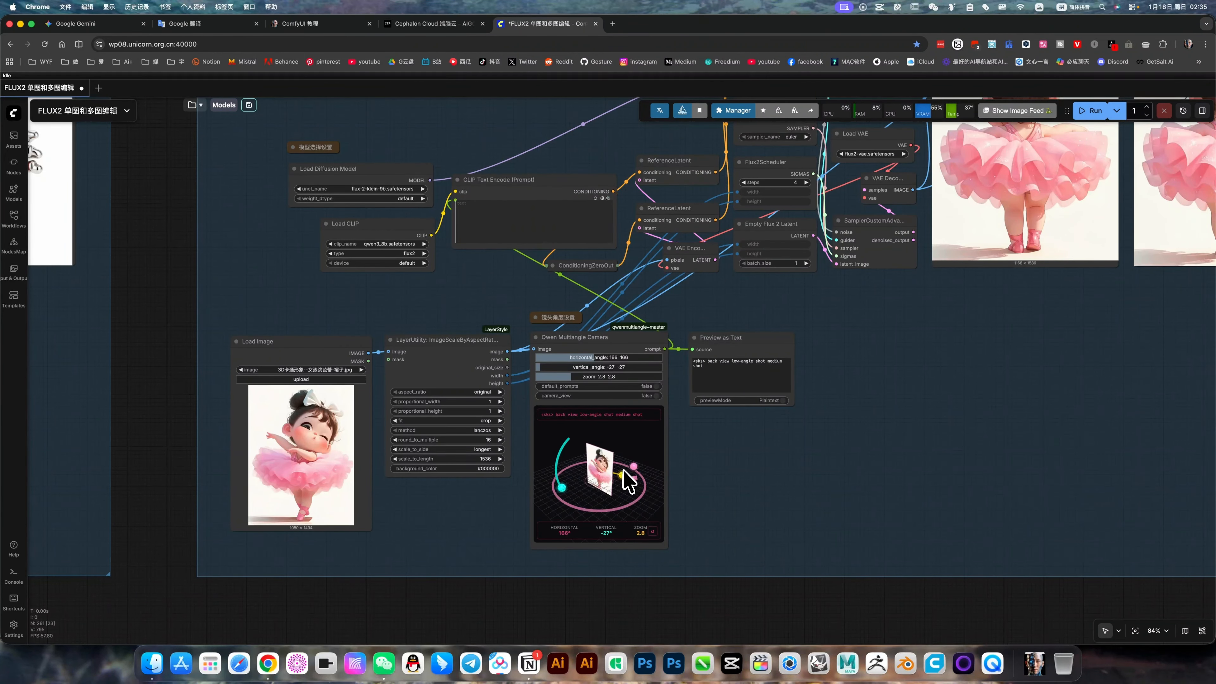
pyautogui.scroll(4, 697, 482)
pyautogui.moveTo(695, 451); pyautogui.dragTo(793, 464)
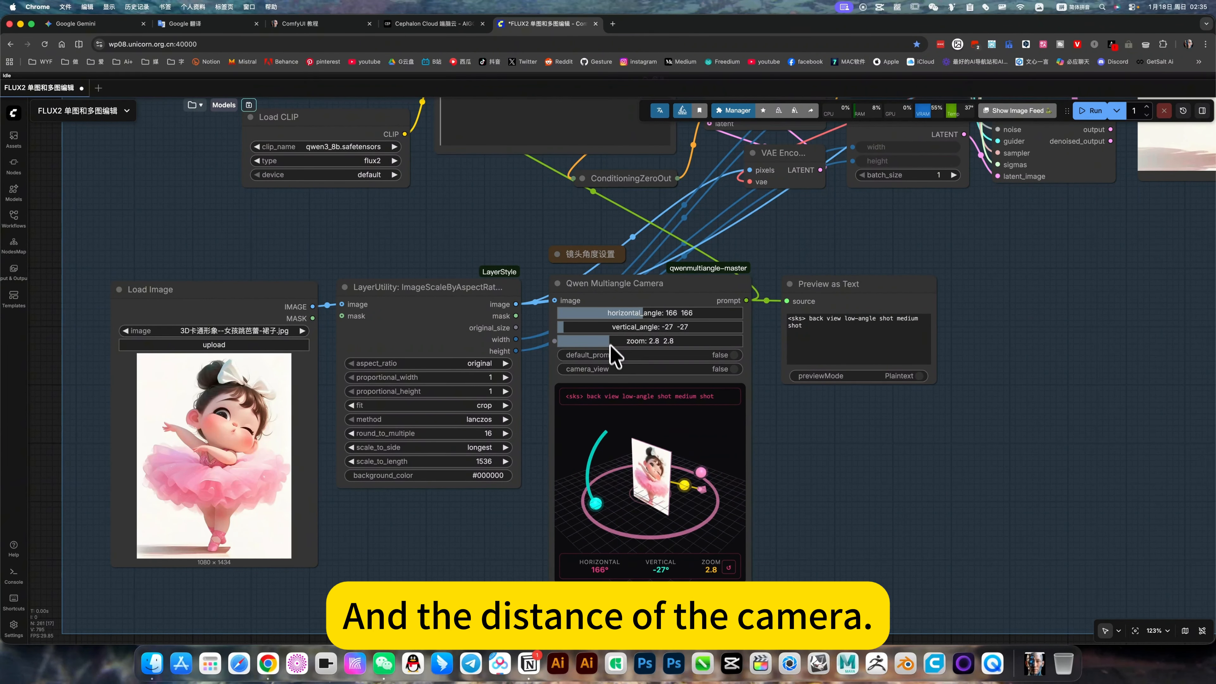
# Adjust the Qwen Multiangle Camera with its 3D handles to horizontal angle 34, vertical angle 33 and zoom 1.2.
pyautogui.moveTo(595, 503); pyautogui.dragTo(587, 475)
pyautogui.moveTo(701, 469); pyautogui.dragTo(704, 536)
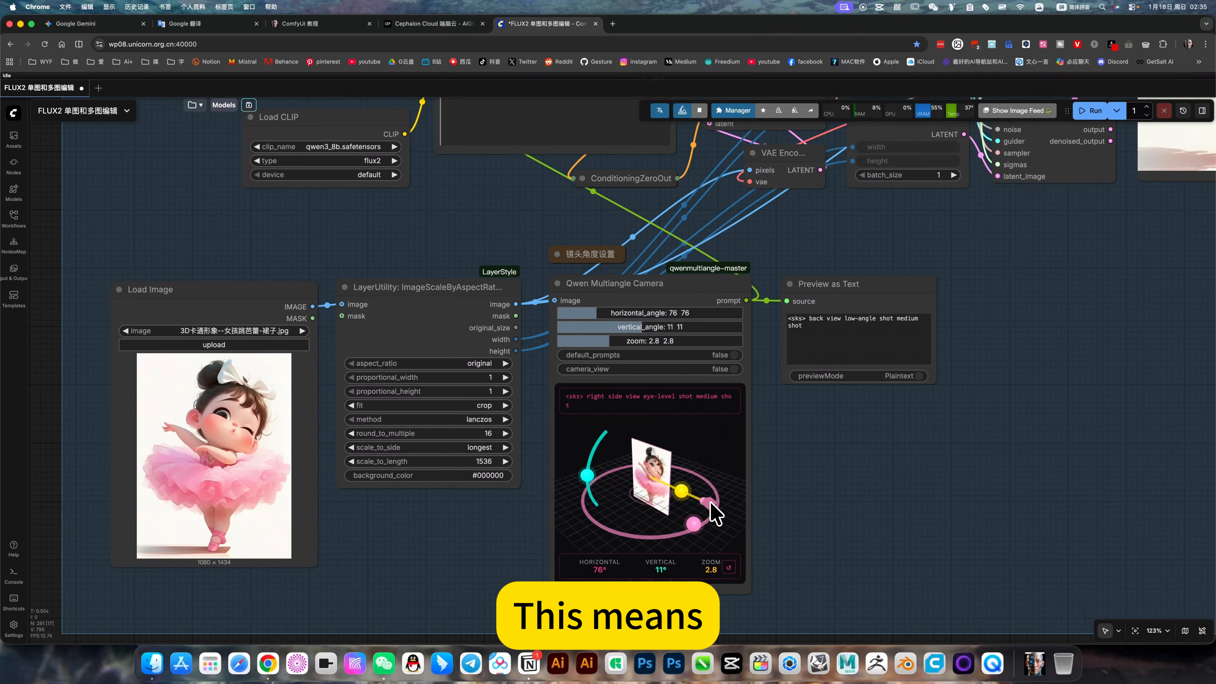
pyautogui.moveTo(693, 523); pyautogui.dragTo(614, 522)
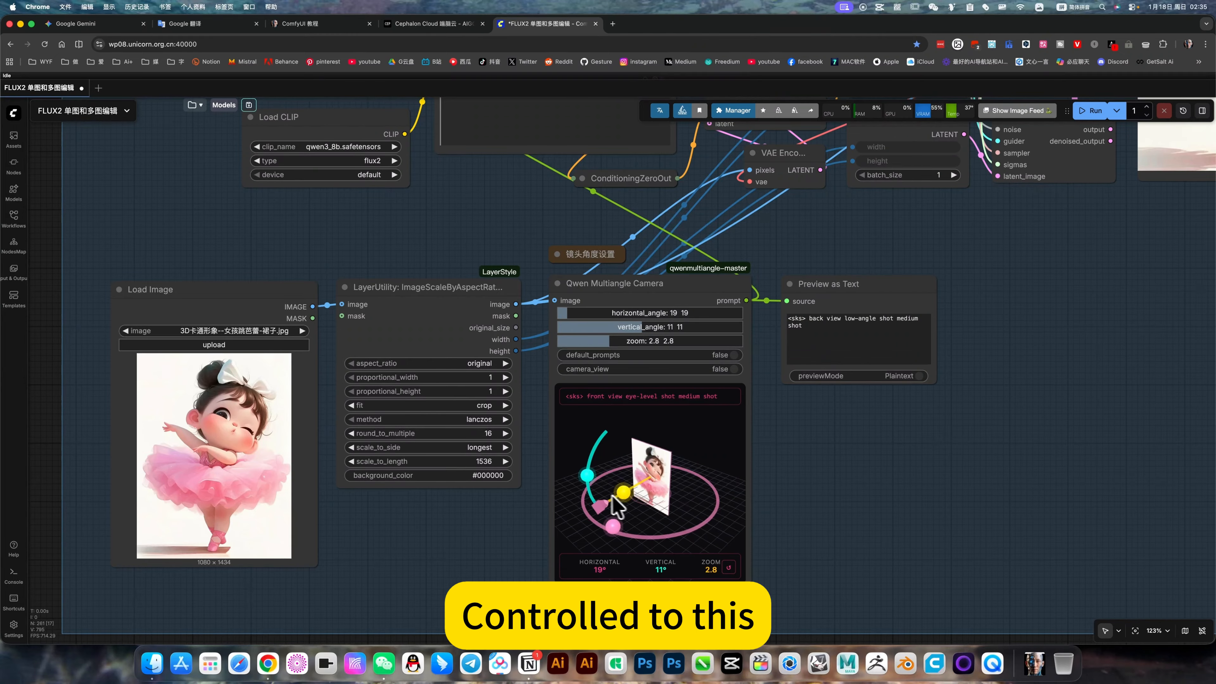
pyautogui.moveTo(585, 469); pyautogui.dragTo(594, 408)
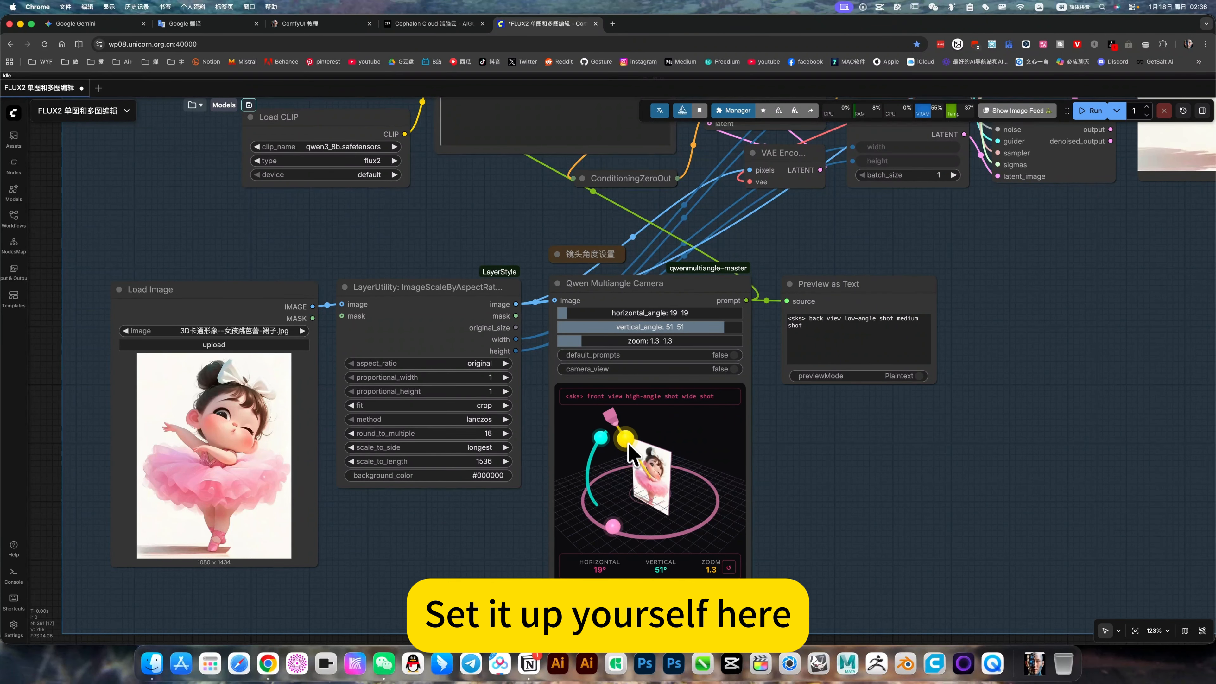
pyautogui.moveTo(625, 439); pyautogui.dragTo(593, 452)
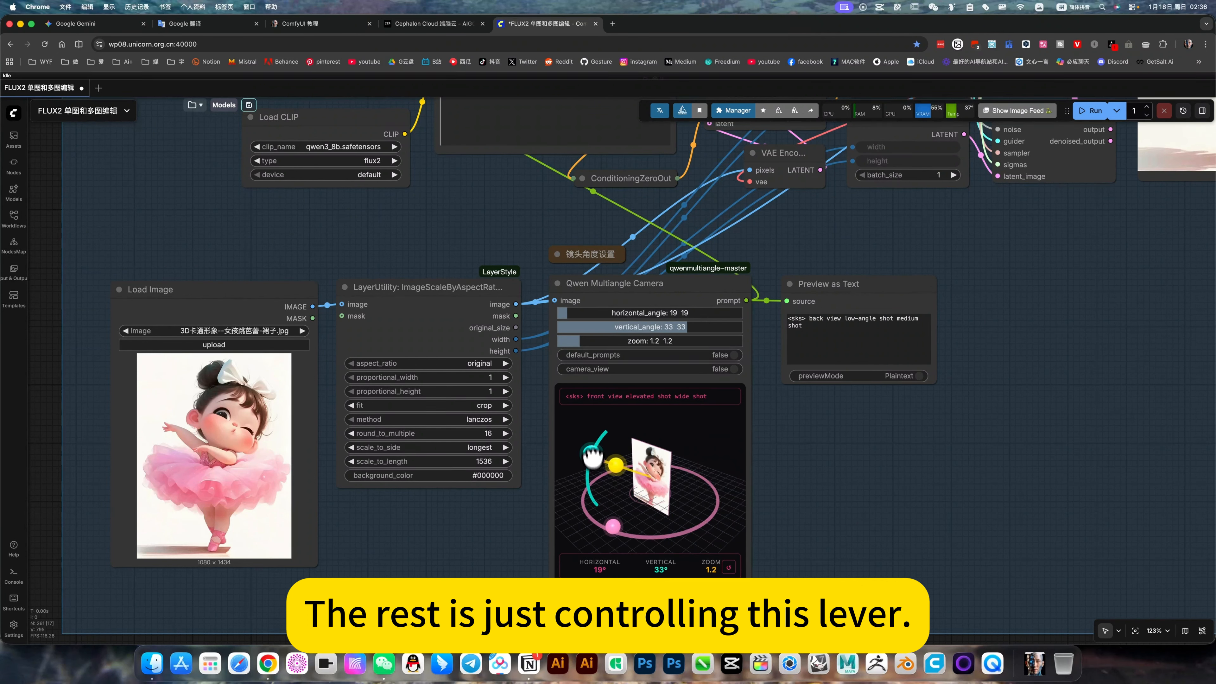
pyautogui.moveTo(613, 526)
pyautogui.mouseDown()
pyautogui.moveTo(690, 524)
pyautogui.moveTo(634, 530)
pyautogui.mouseUp()
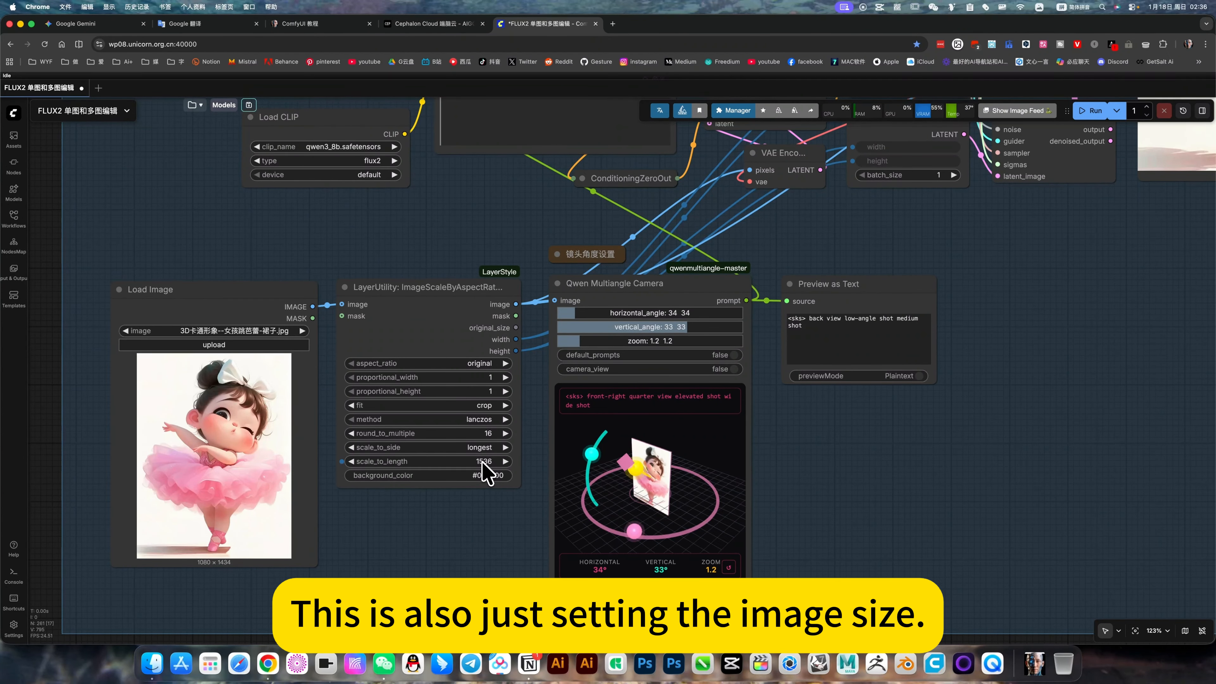
# Select the 图像角度转换 group's CLIP Text Encode node, trace the camera prompt feeding it, and compare the generated back view with its source image.
pyautogui.scroll(-5, 719, 550)
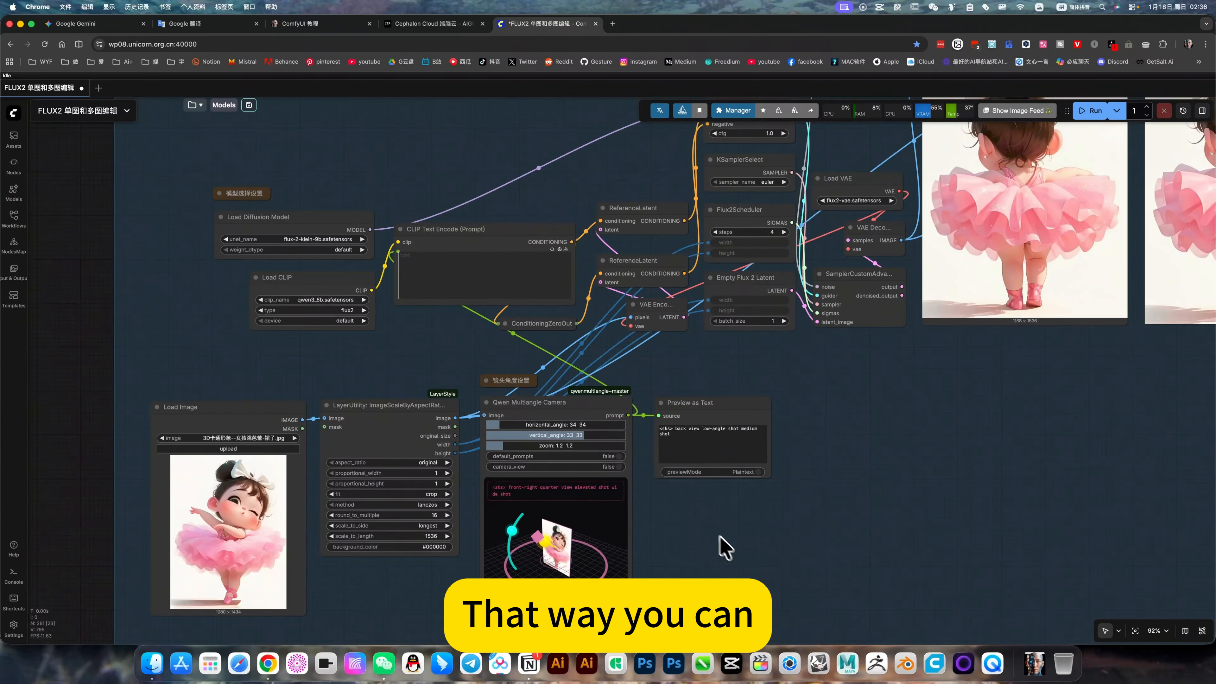
pyautogui.moveTo(705, 525); pyautogui.dragTo(710, 538)
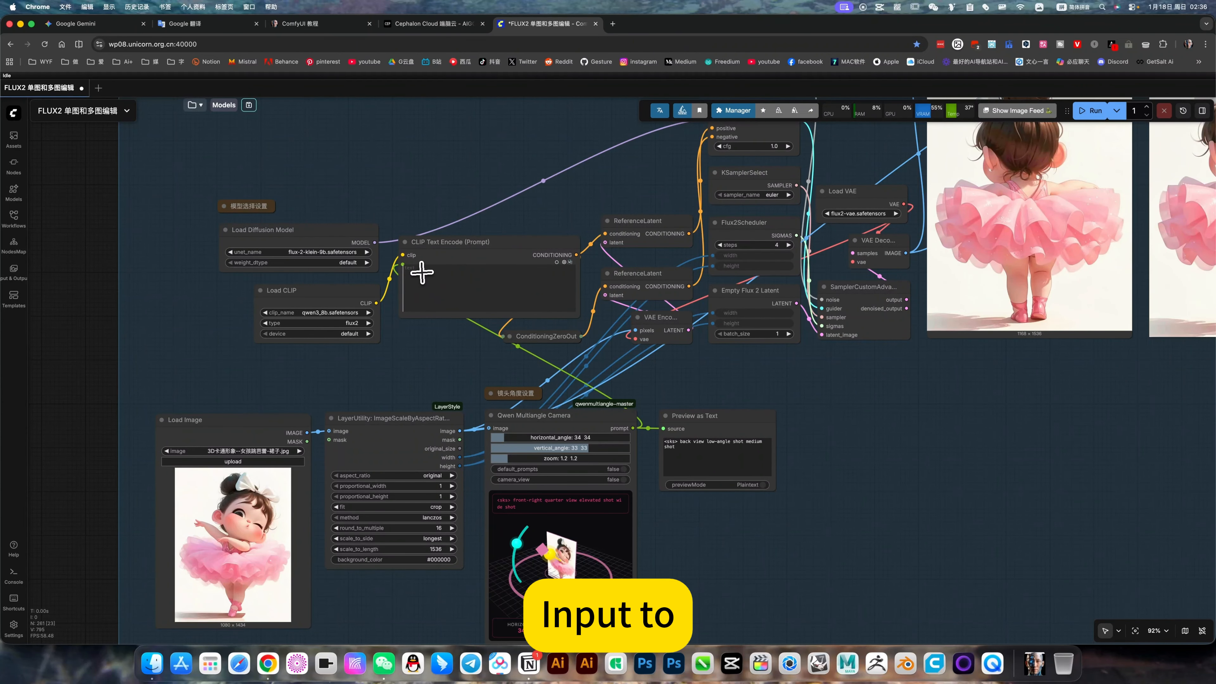
pyautogui.click(459, 238)
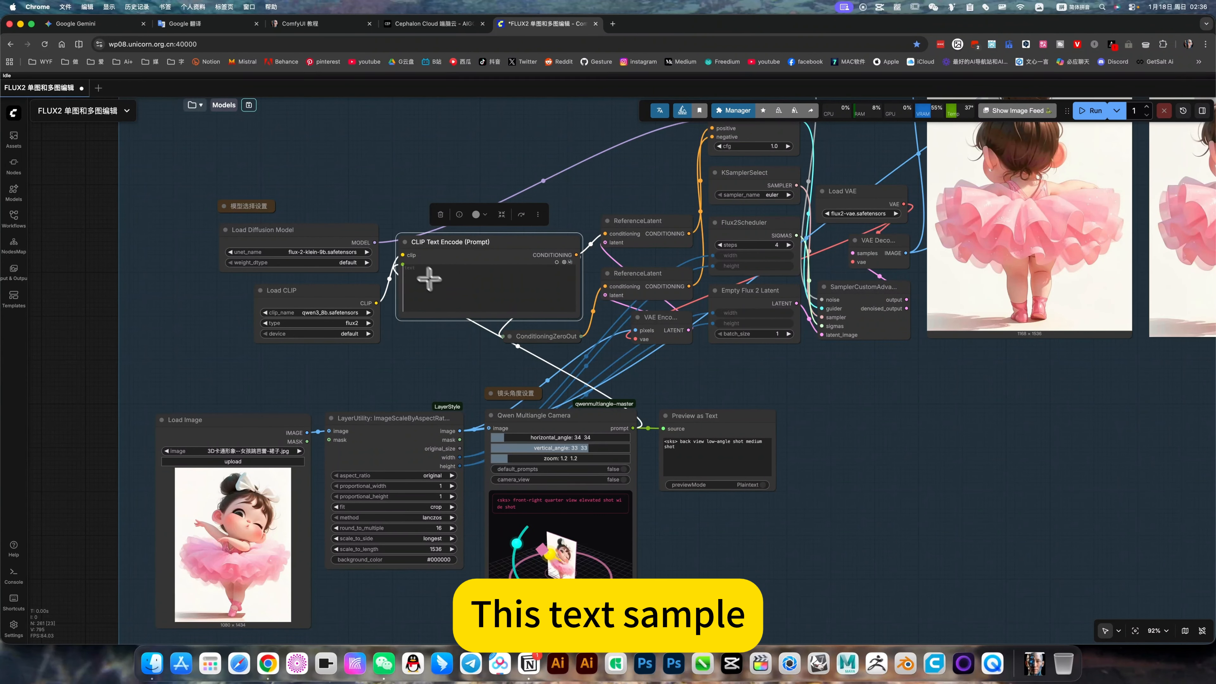
pyautogui.scroll(5, 795, 496)
pyautogui.hscroll(2, 795, 497)
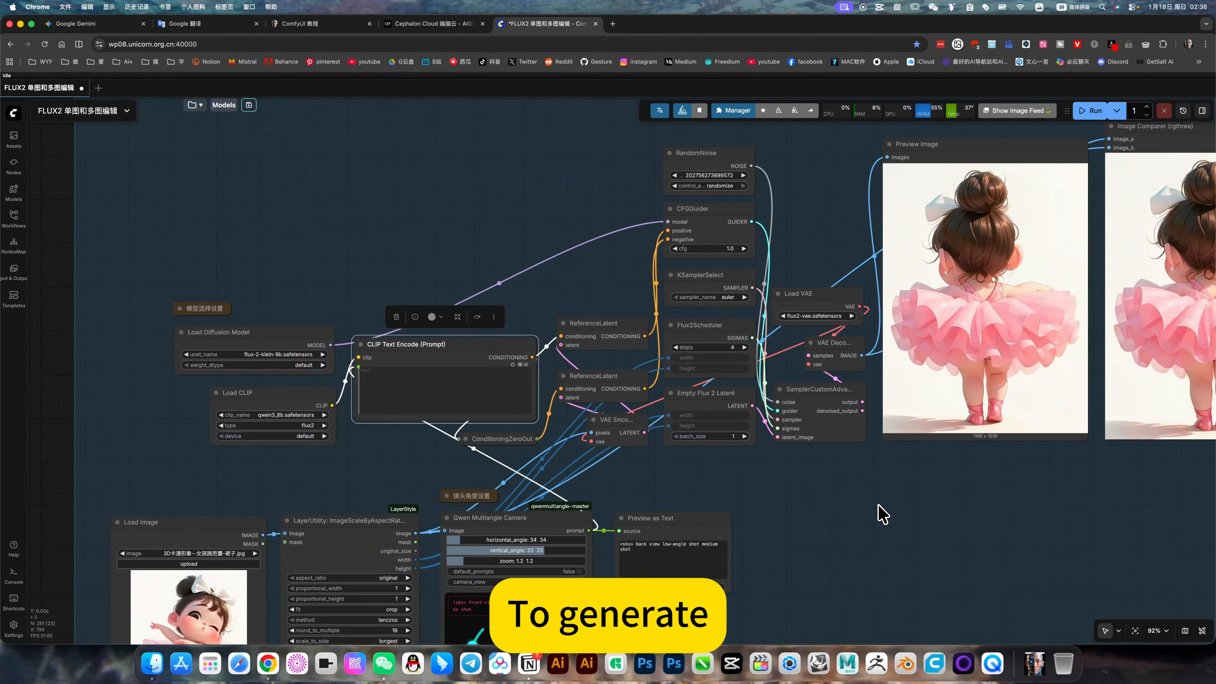
pyautogui.scroll(-5, 632, 496)
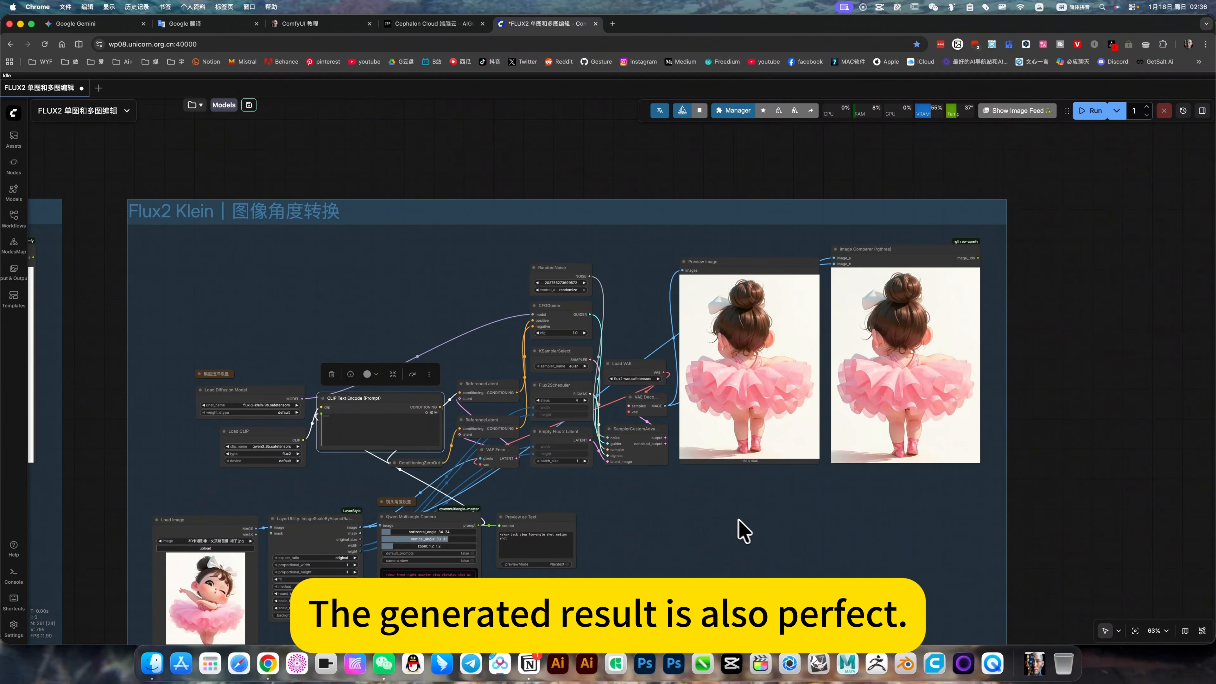
pyautogui.moveTo(717, 515); pyautogui.dragTo(874, 447)
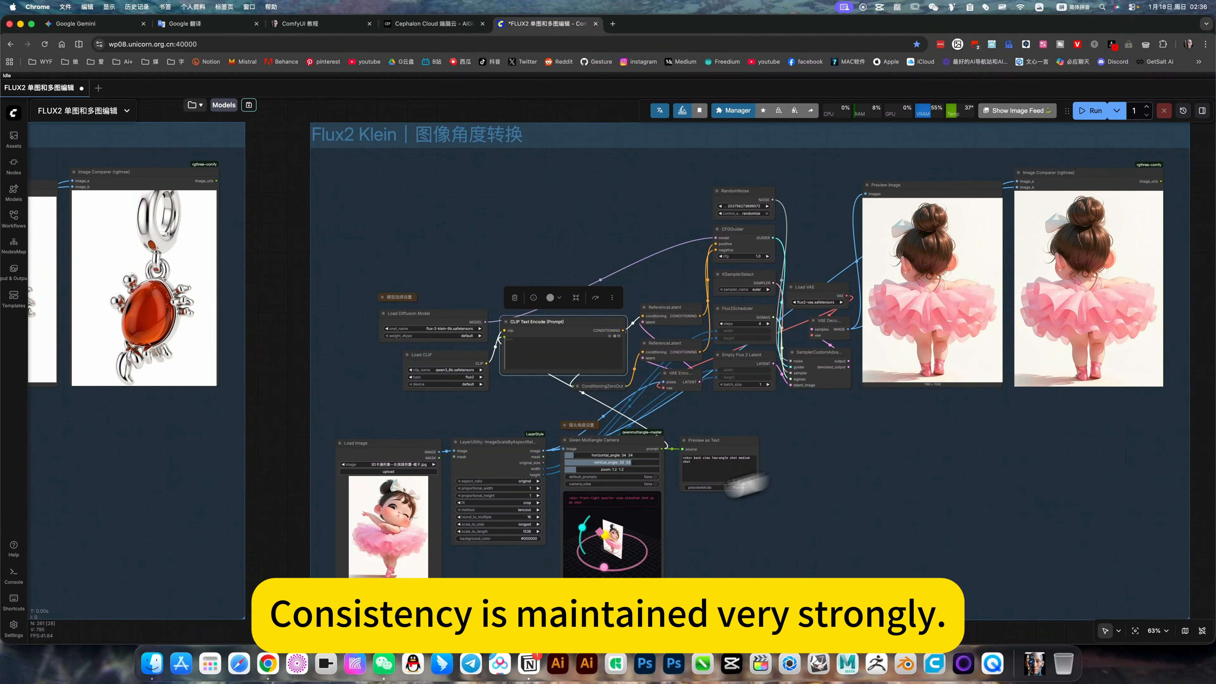
# Go to the Flux2 多图编辑（最多支持10张） group and examine the face consistency of its generated portrait at close range.
pyautogui.scroll(-8, 484, 575)
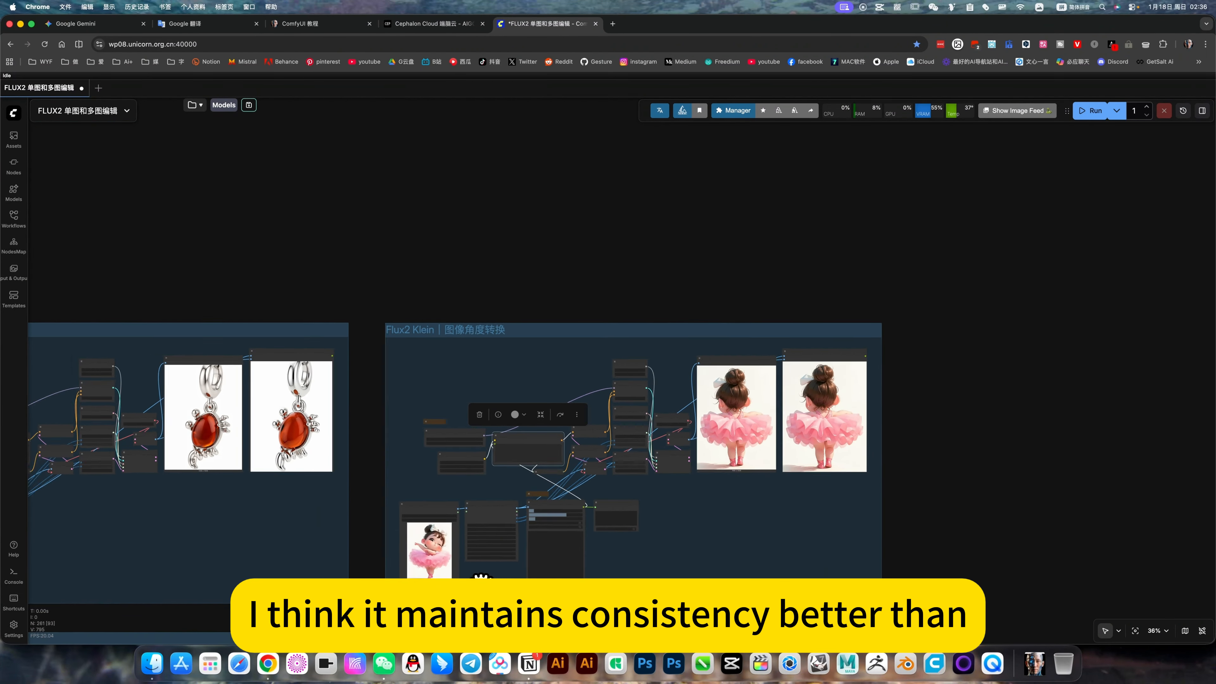
pyautogui.moveTo(267, 307); pyautogui.dragTo(901, 278)
pyautogui.scroll(-4, 549, 306)
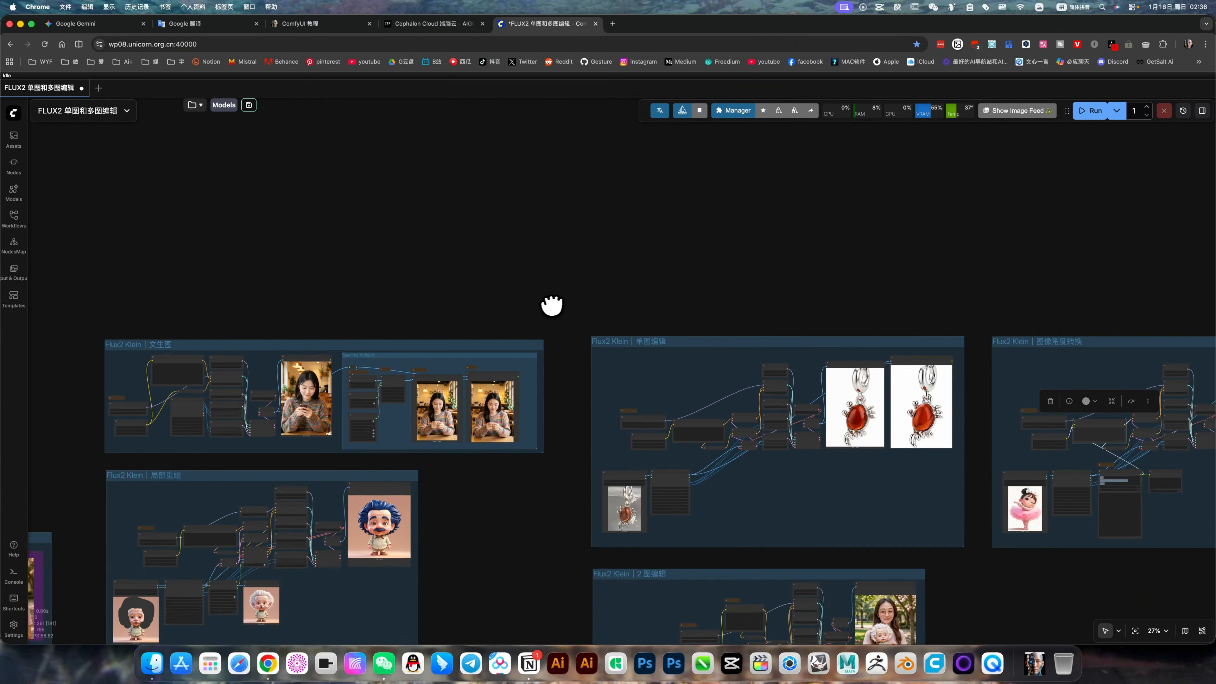
pyautogui.moveTo(482, 530); pyautogui.dragTo(825, 433)
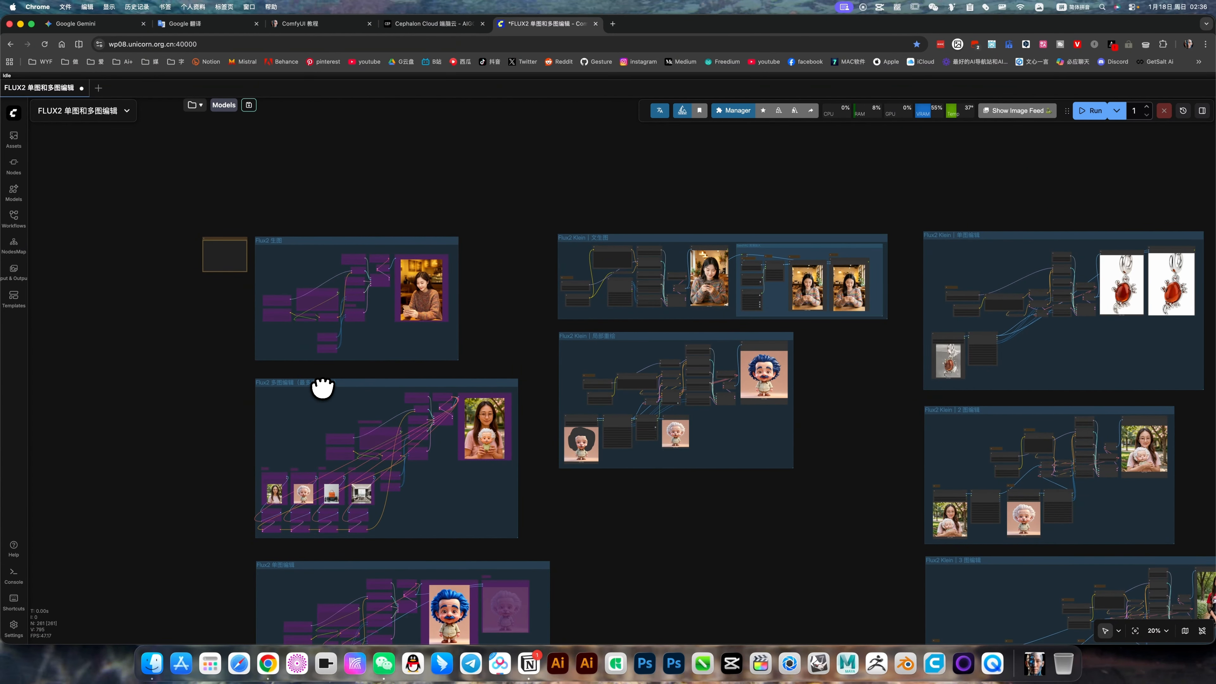
pyautogui.scroll(9, 488, 422)
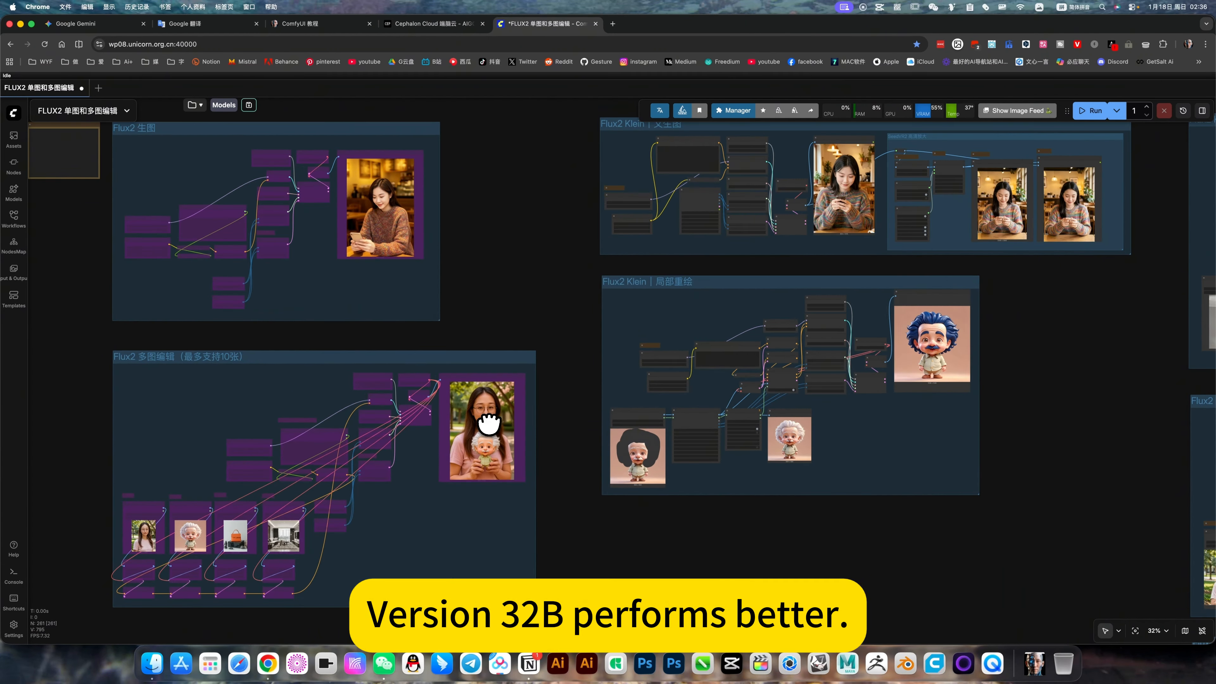
pyautogui.scroll(10, 488, 424)
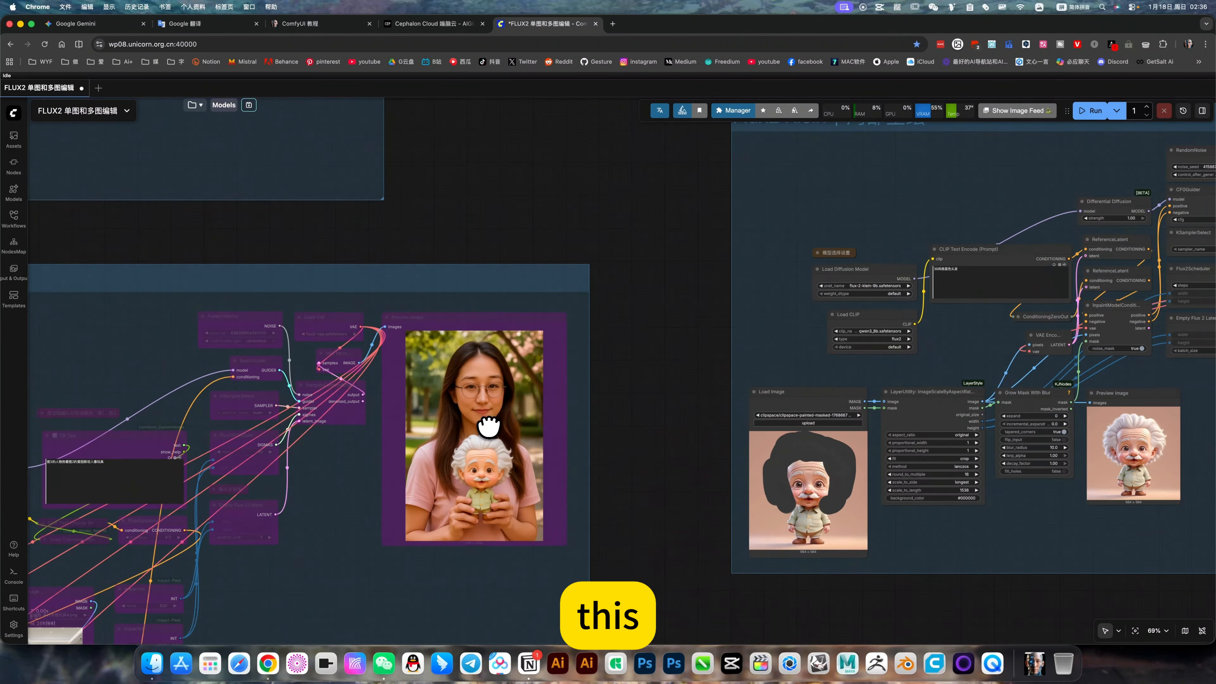
pyautogui.scroll(10, 489, 425)
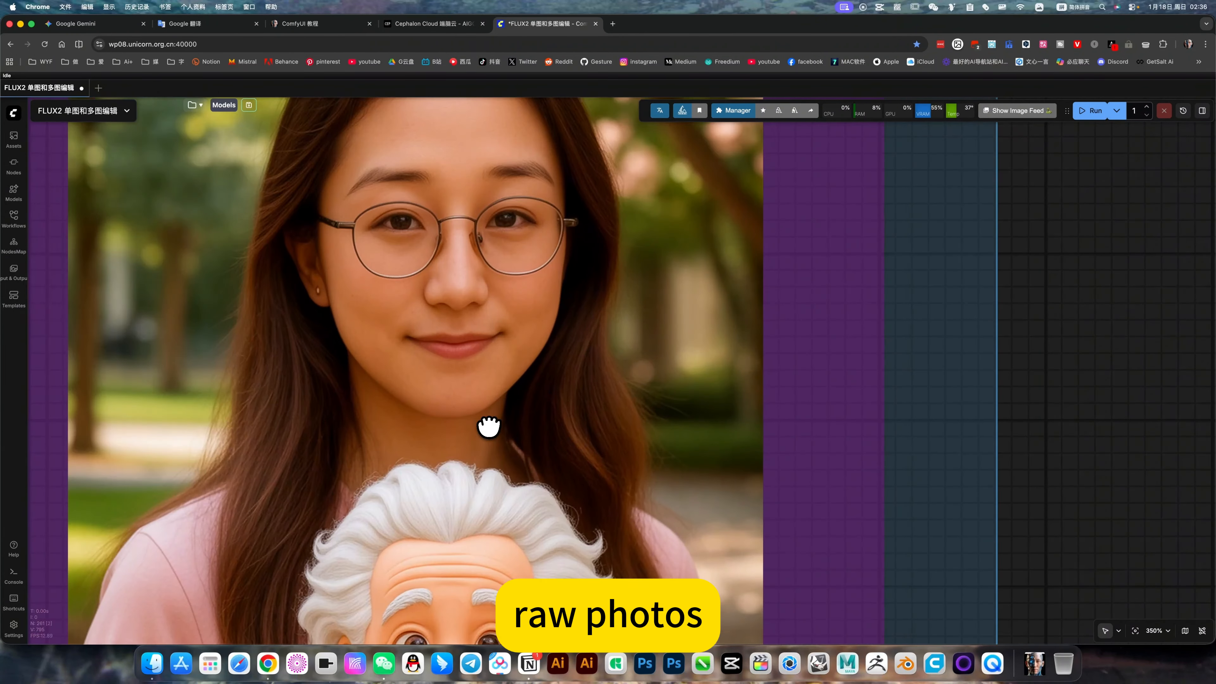
pyautogui.scroll(-7, 488, 426)
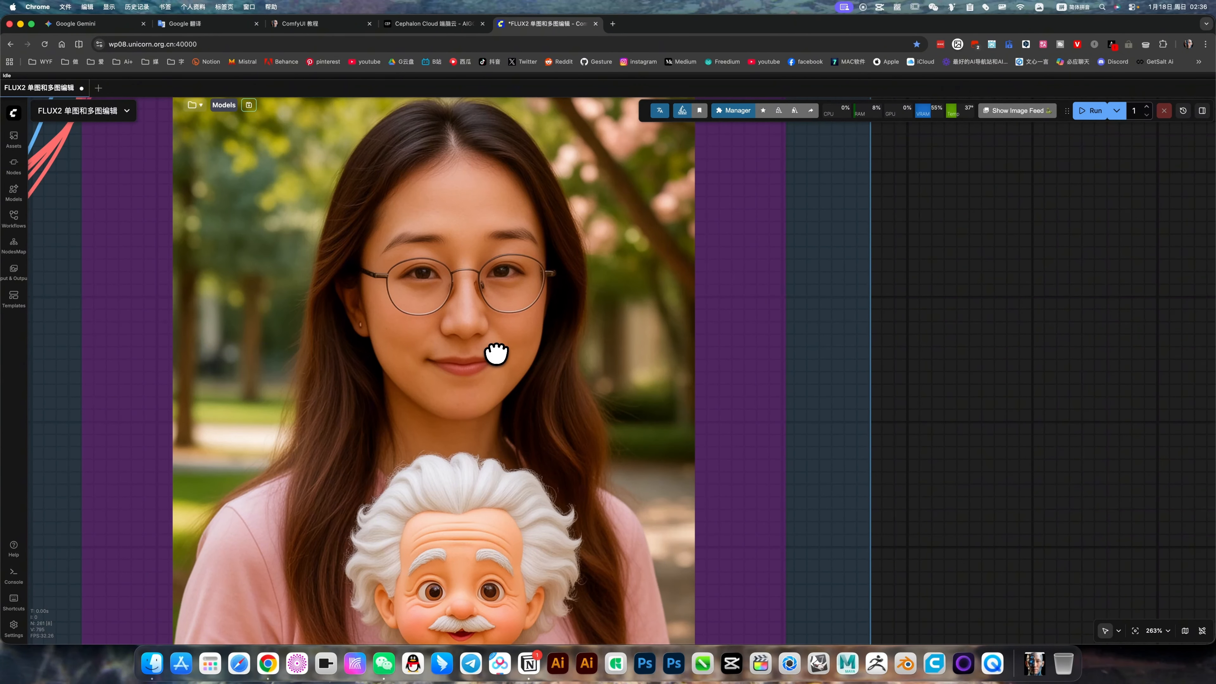
pyautogui.scroll(-4, 498, 354)
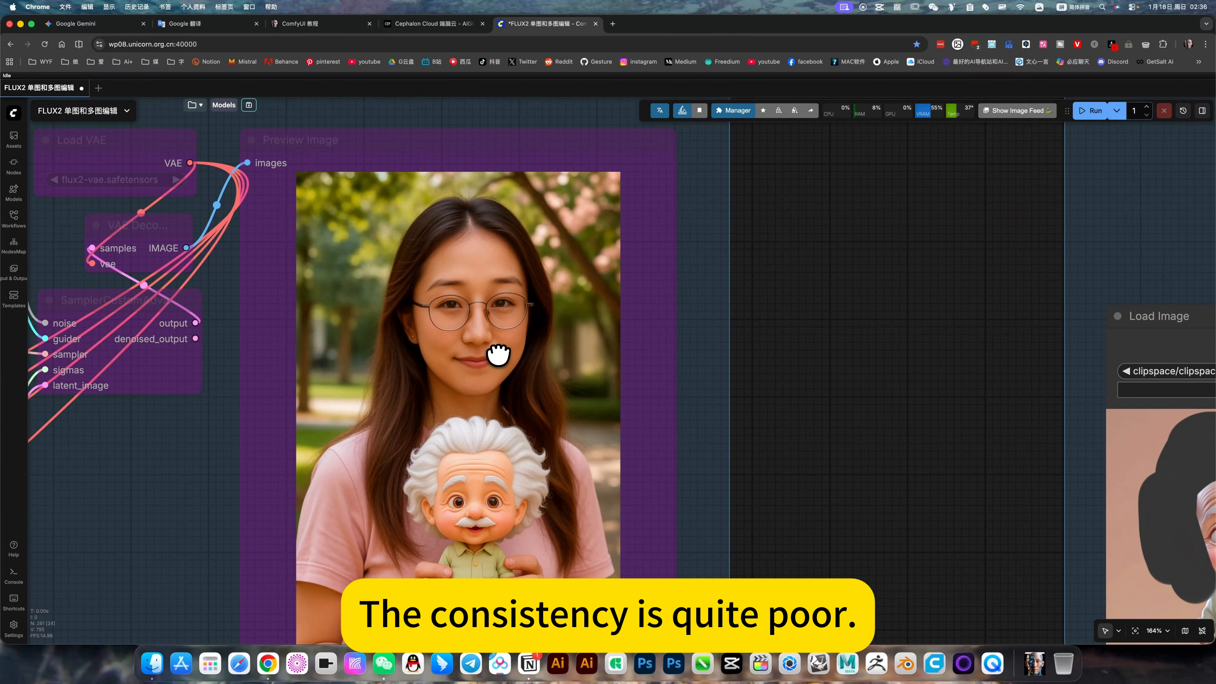
pyautogui.scroll(-3, 498, 355)
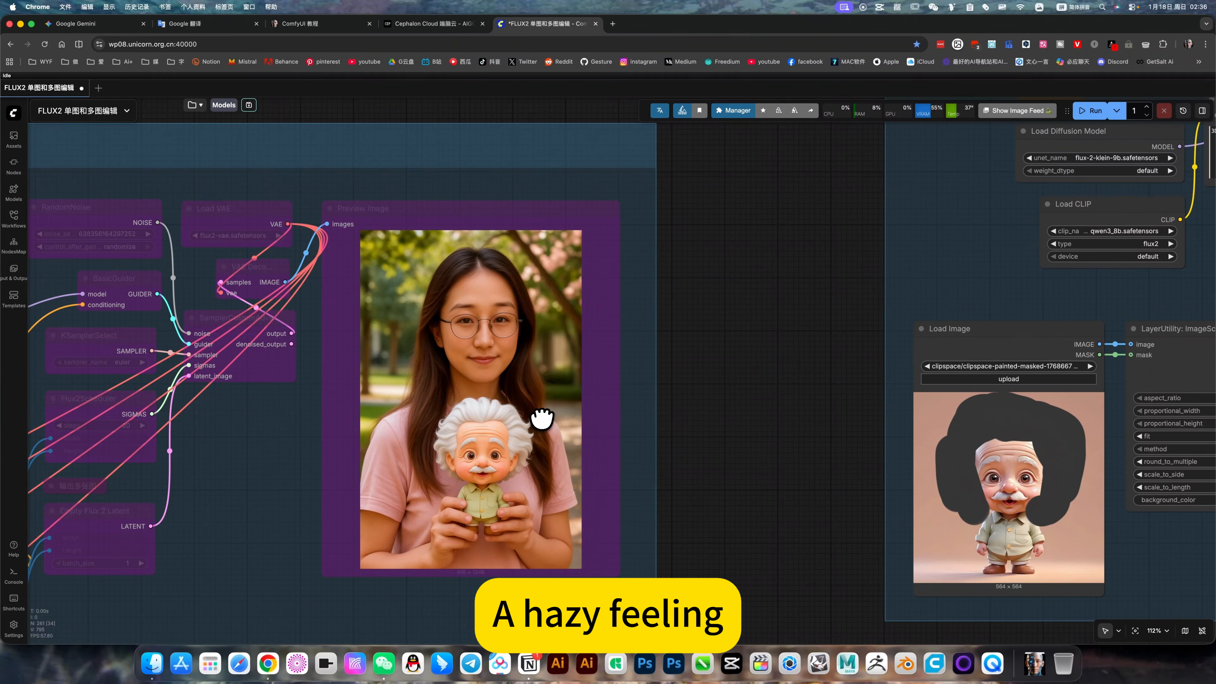
pyautogui.scroll(-7, 541, 418)
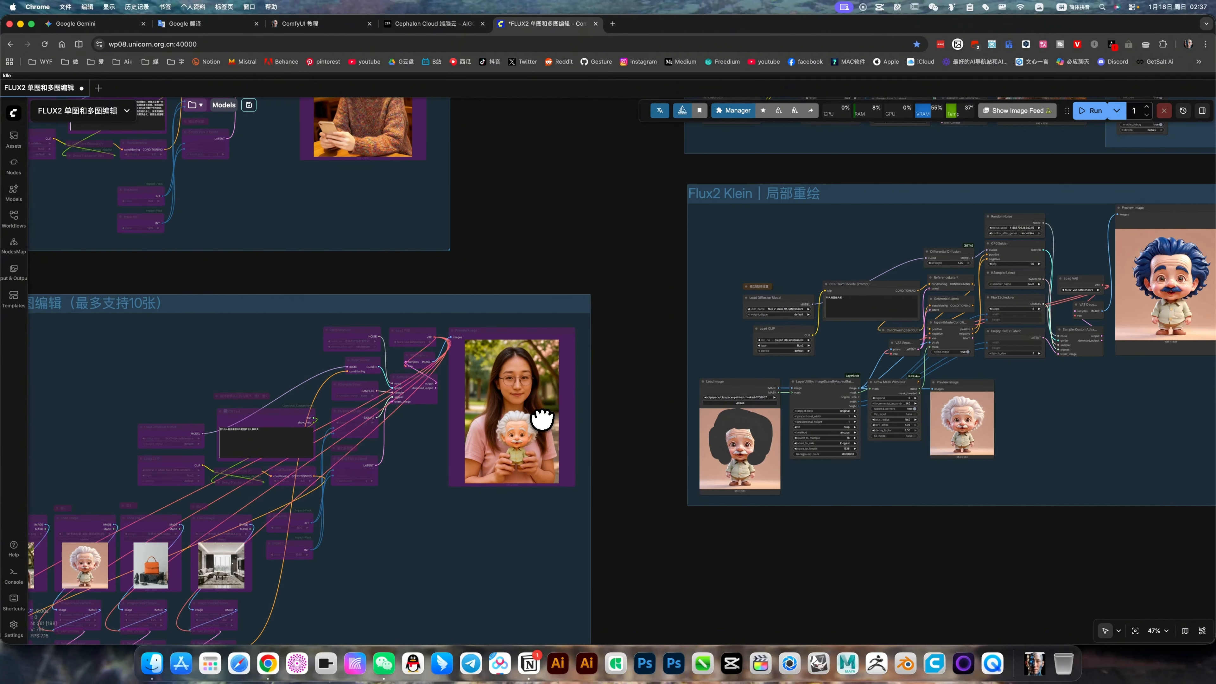
# Look over the Flux2 单图编辑 group, then return to the Flux2 Klein 文生图 and 局部重绘 groups and review their results.
pyautogui.scroll(-2, 541, 418)
pyautogui.moveTo(588, 357); pyautogui.dragTo(587, 198)
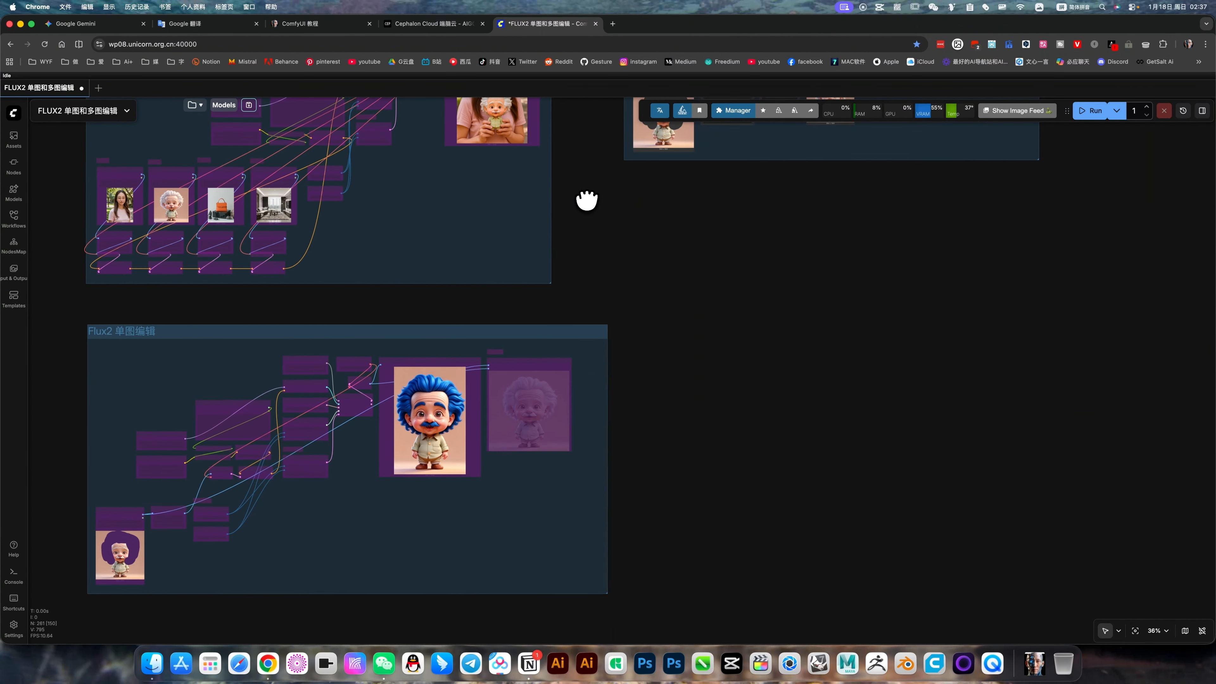
pyautogui.moveTo(825, 374); pyautogui.dragTo(502, 569)
pyautogui.moveTo(675, 379); pyautogui.dragTo(621, 561)
pyautogui.moveTo(732, 364); pyautogui.dragTo(774, 448)
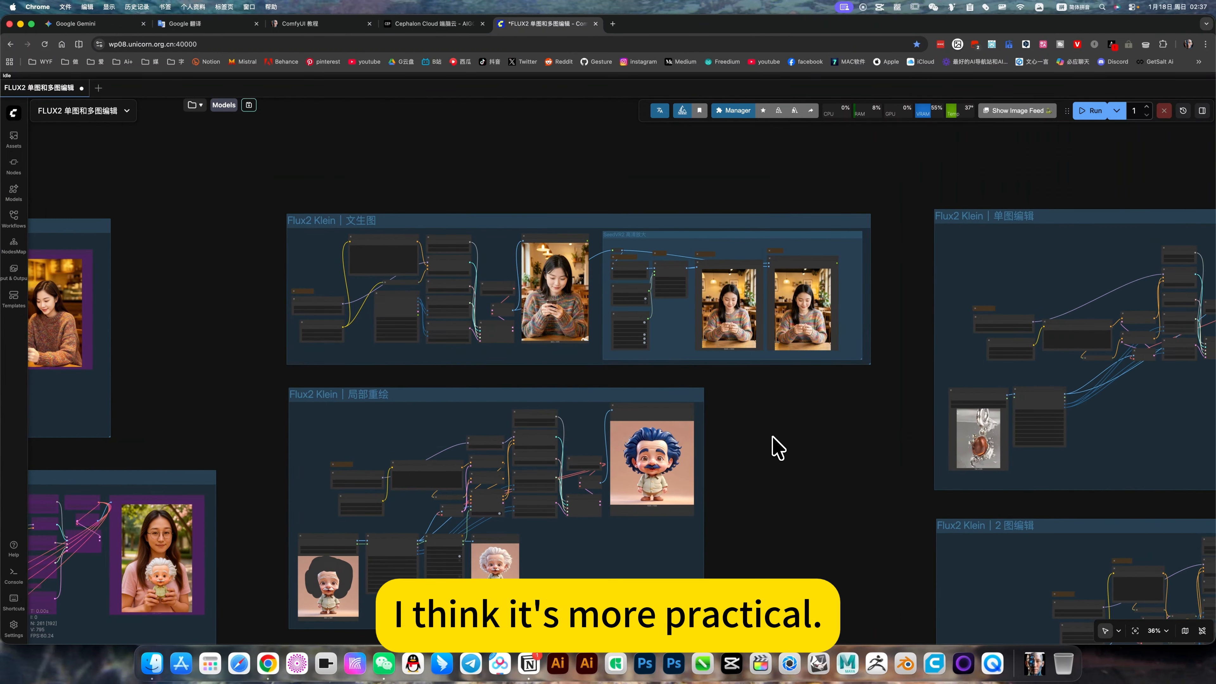
pyautogui.scroll(4, 546, 314)
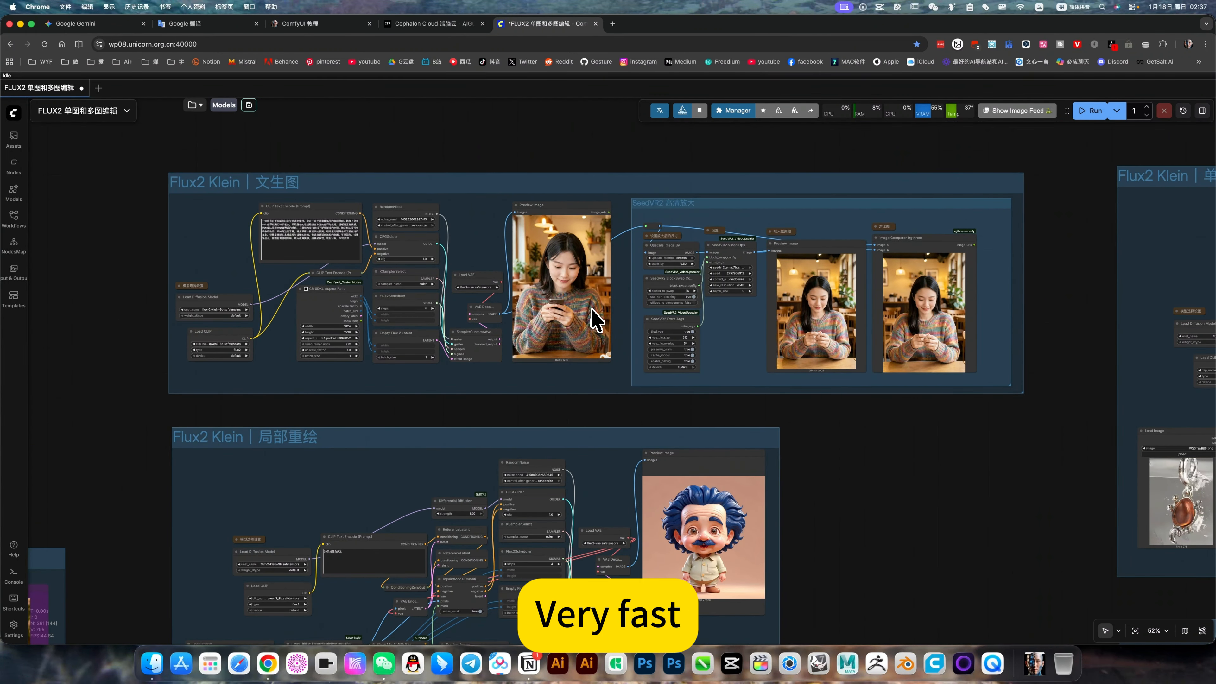
pyautogui.scroll(-4, 898, 508)
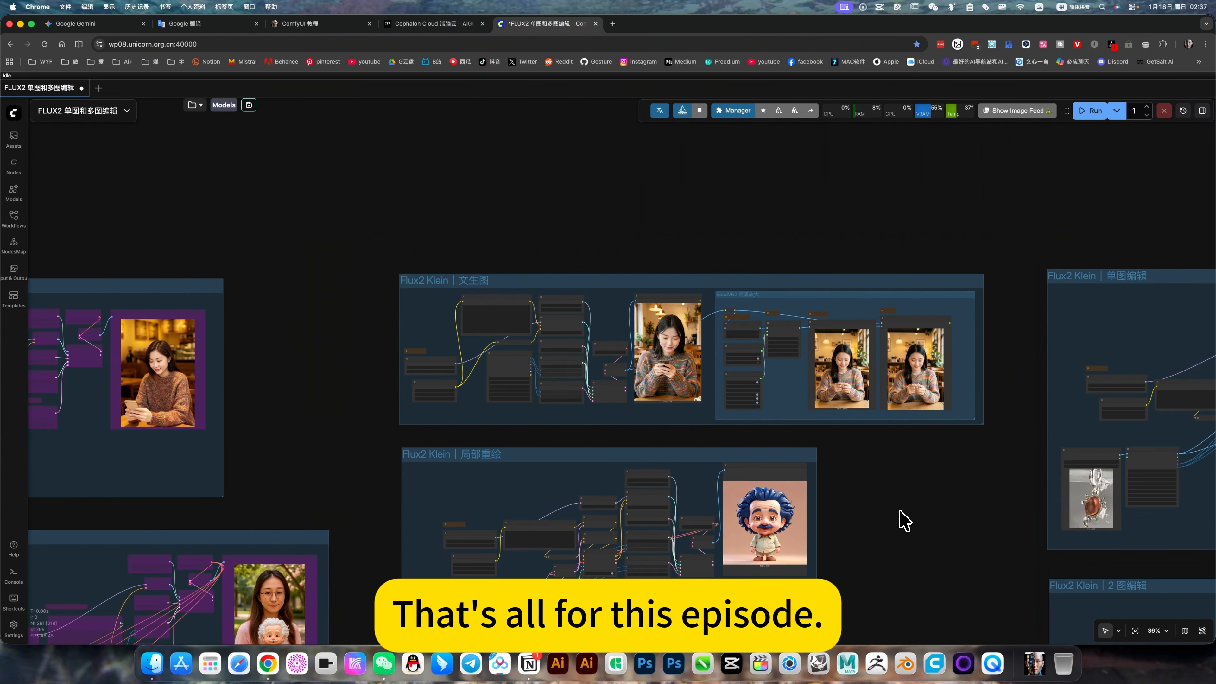
pyautogui.moveTo(830, 451); pyautogui.dragTo(811, 440)
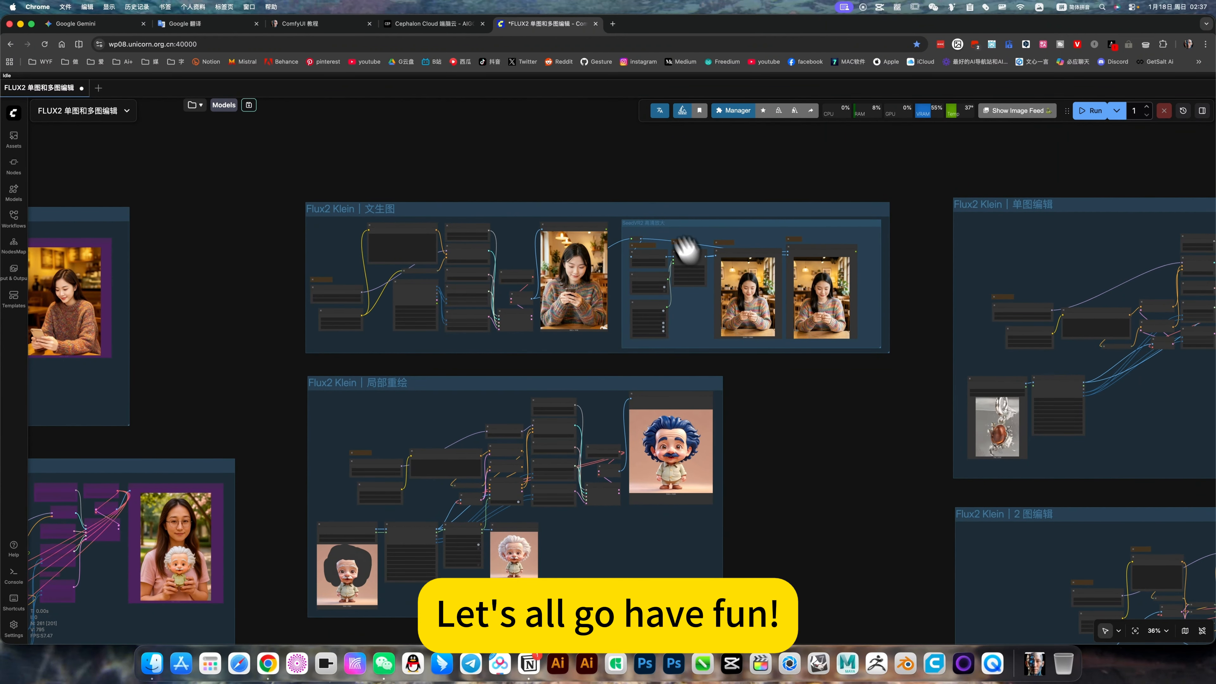